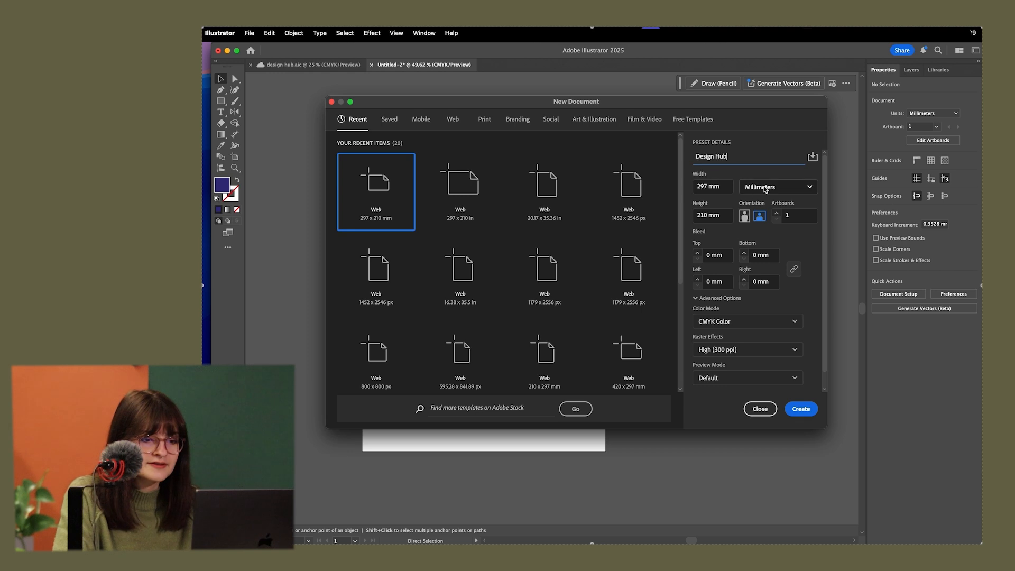
Switch the new Design Hub document to portrait orientation and create it
scroll(753, 334, "down", 2)
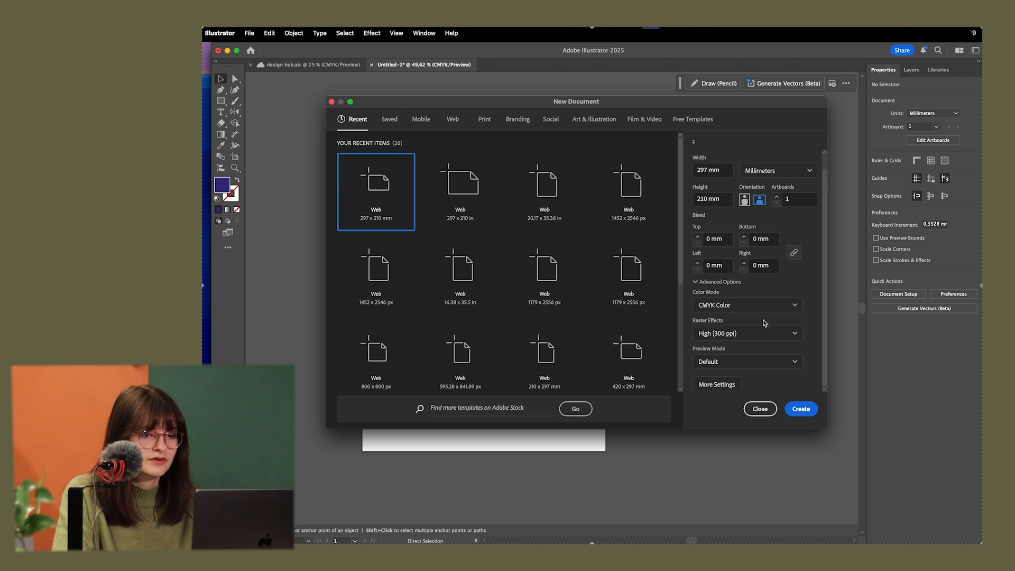
left_click(744, 200)
left_click(798, 410)
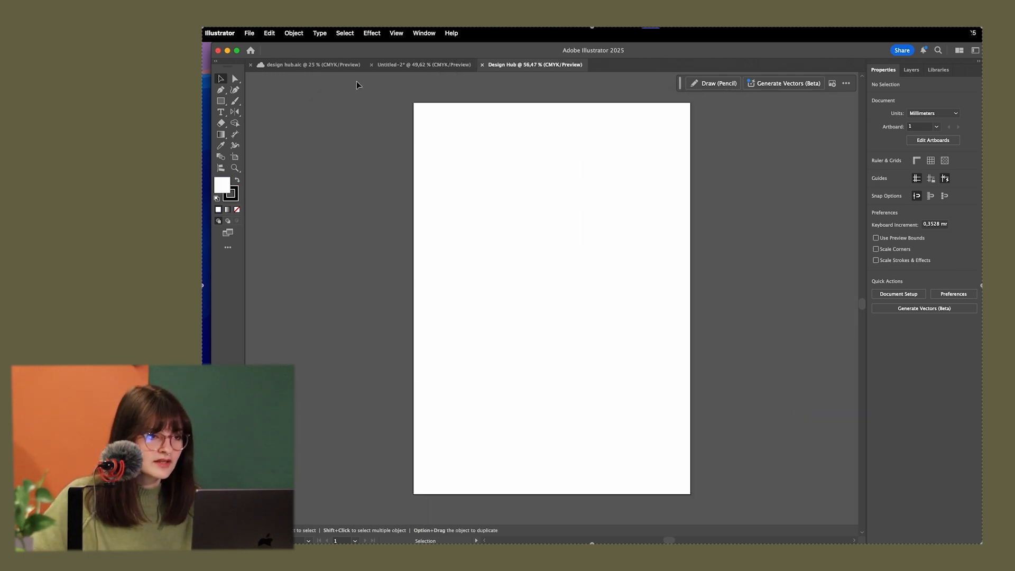
Copy the postcard artwork from the Untitled-2 document and paste it into the Design Hub document
left_click(424, 64)
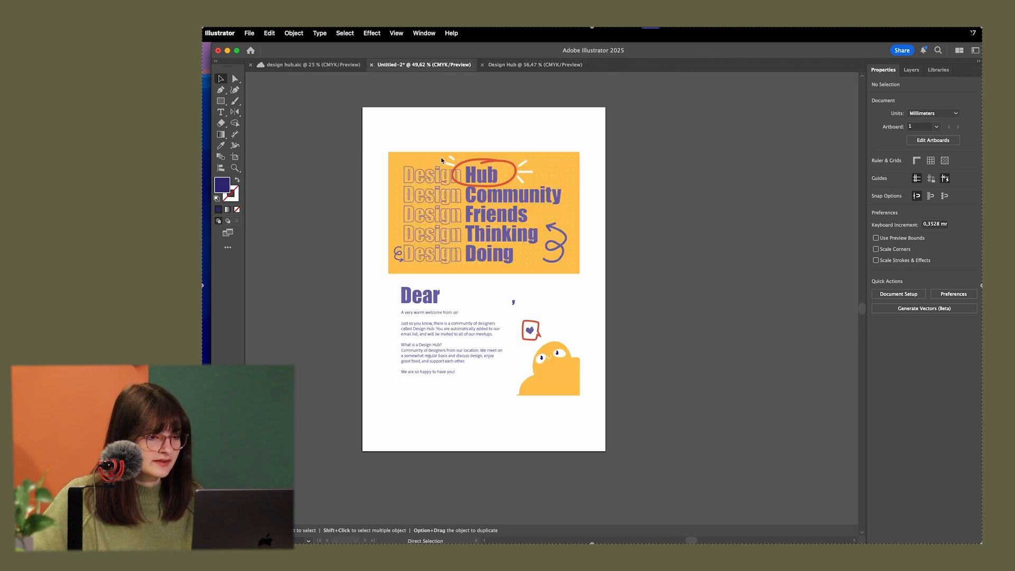
key("super+c")
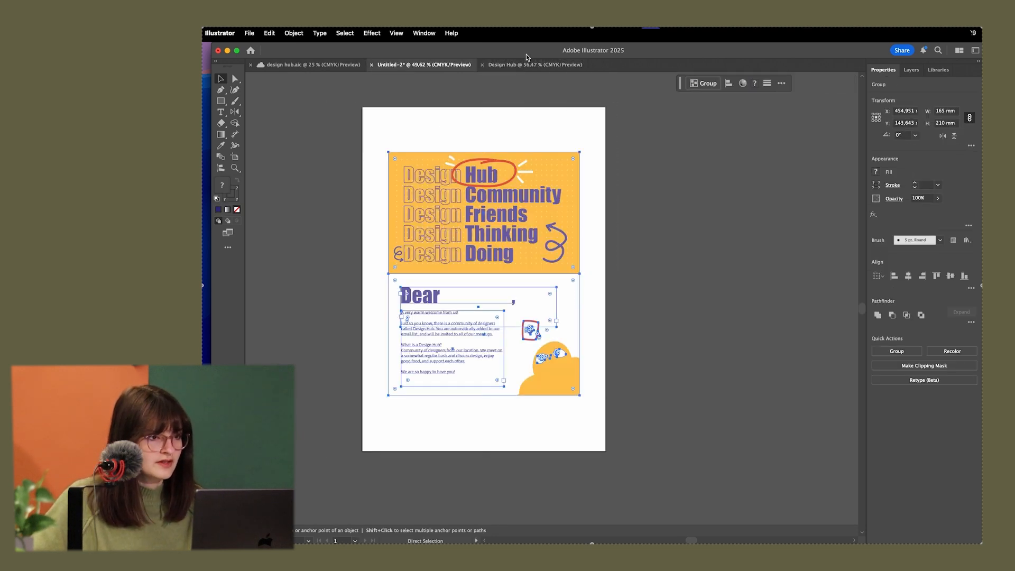
left_click(525, 64)
key("super+v")
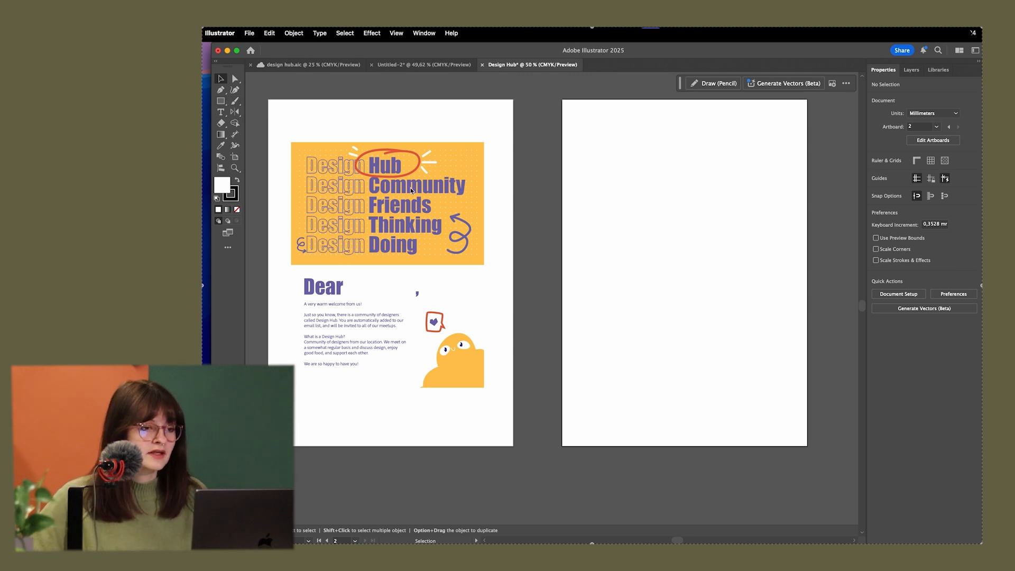
Draw a rectangle on the empty second artboard, then set its width to 165 mm and its height to 105 mm
key("m")
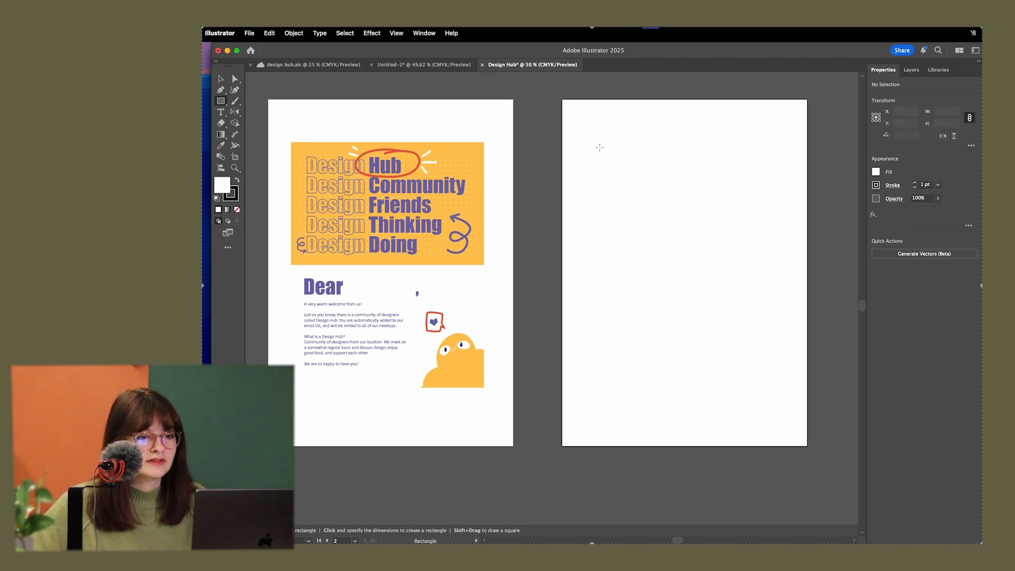
left_click_drag(595, 148, 781, 273)
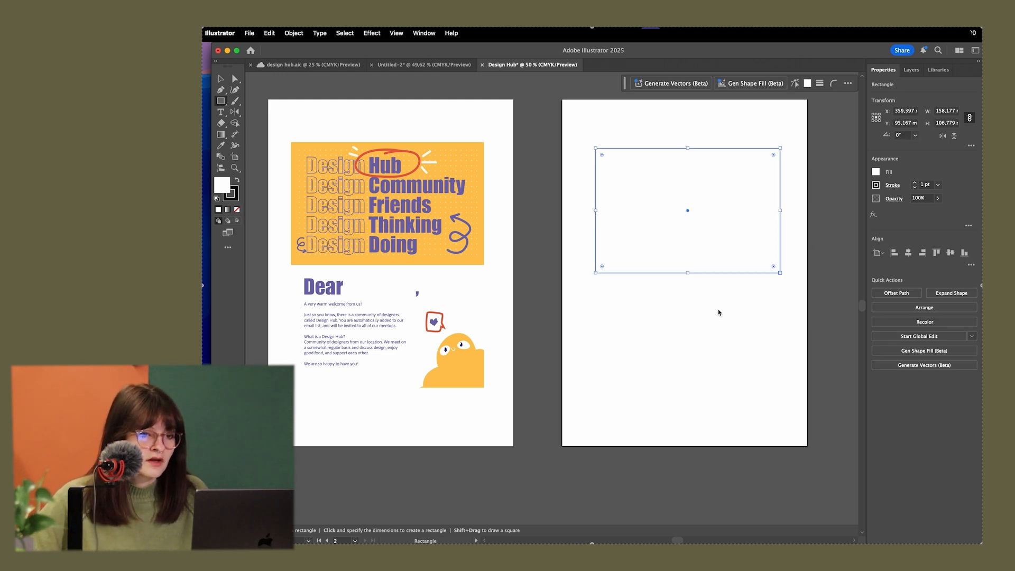
left_click(951, 113)
type("1")
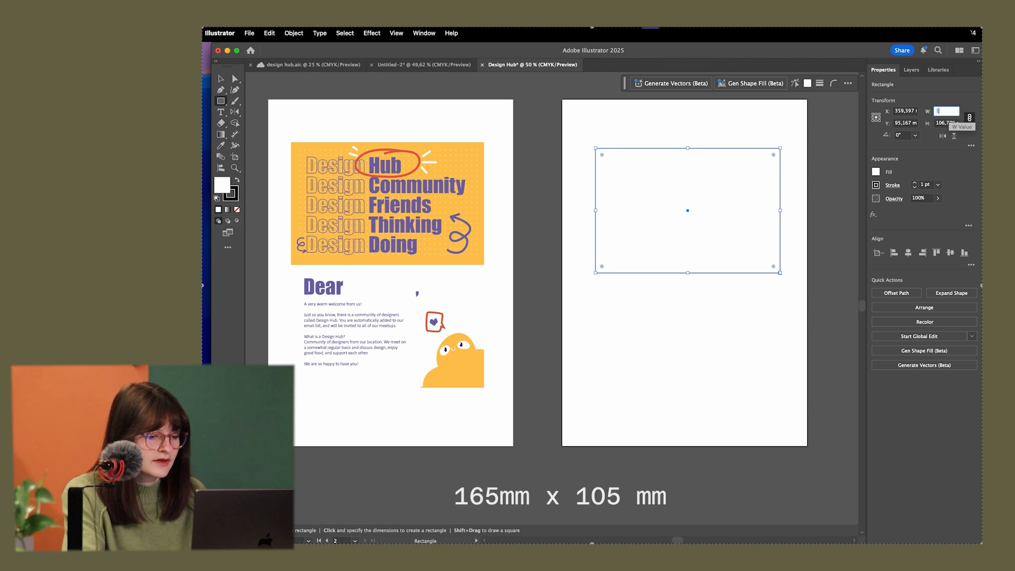
type("65")
key("Tab")
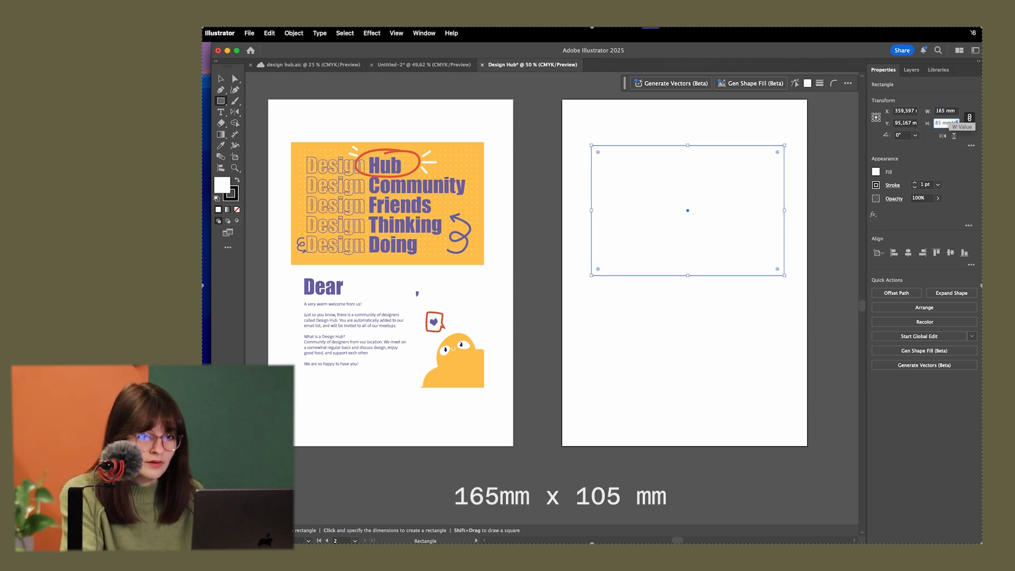
type("105")
key("Return")
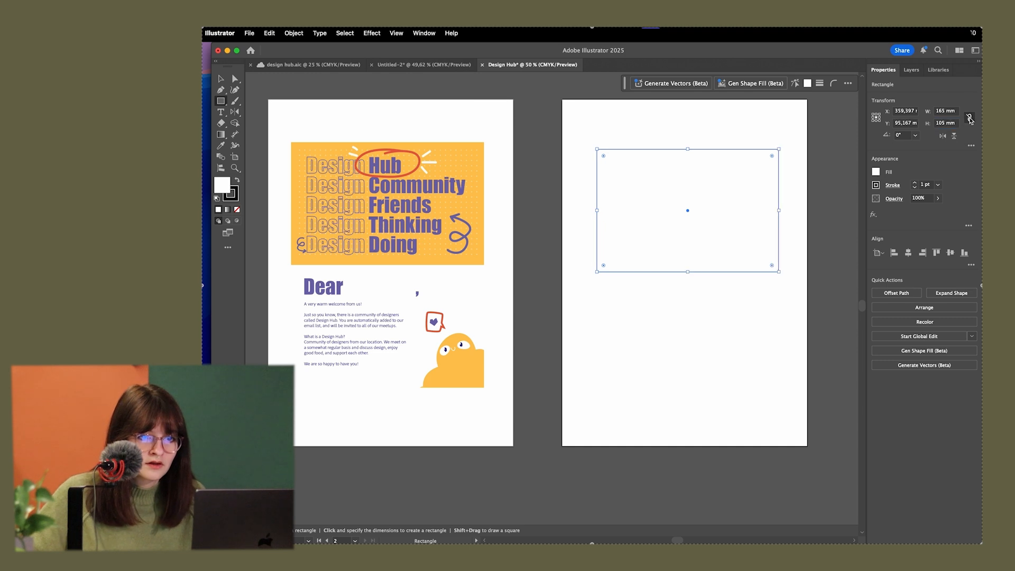
Unlink the rectangle's proportions and set its width to 165 mm again
left_click(950, 111)
type("165")
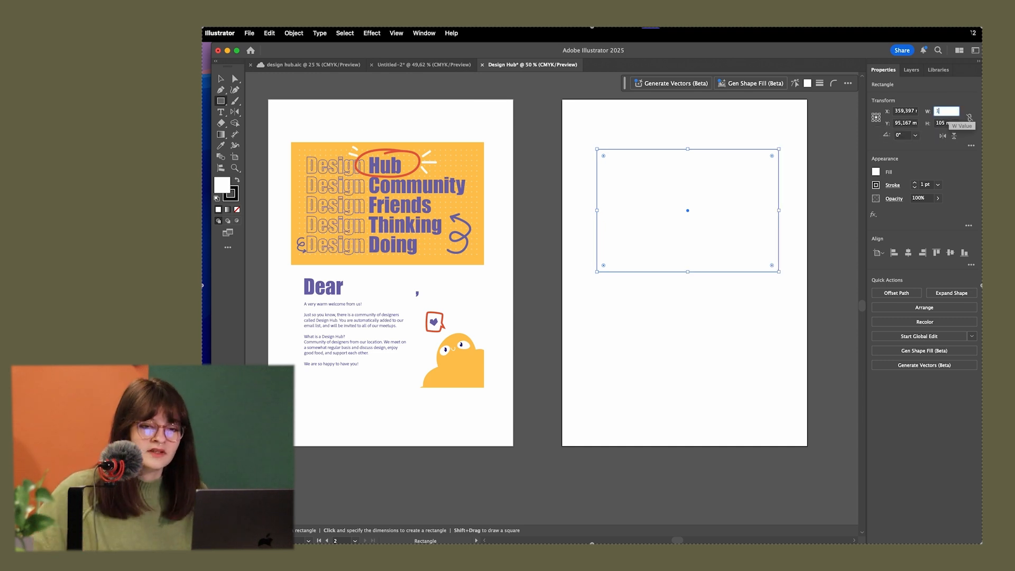
key("Return")
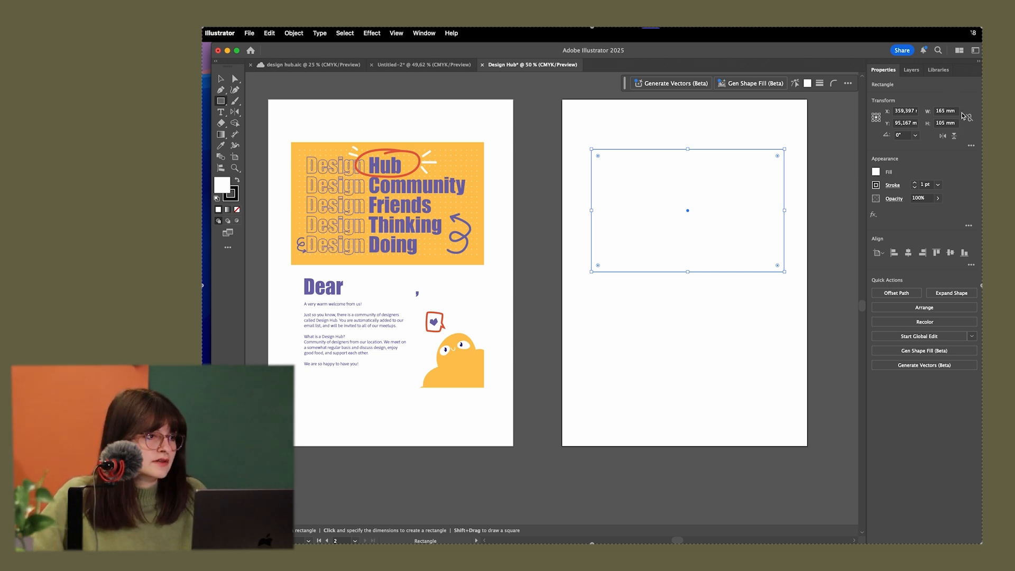
left_click(221, 78)
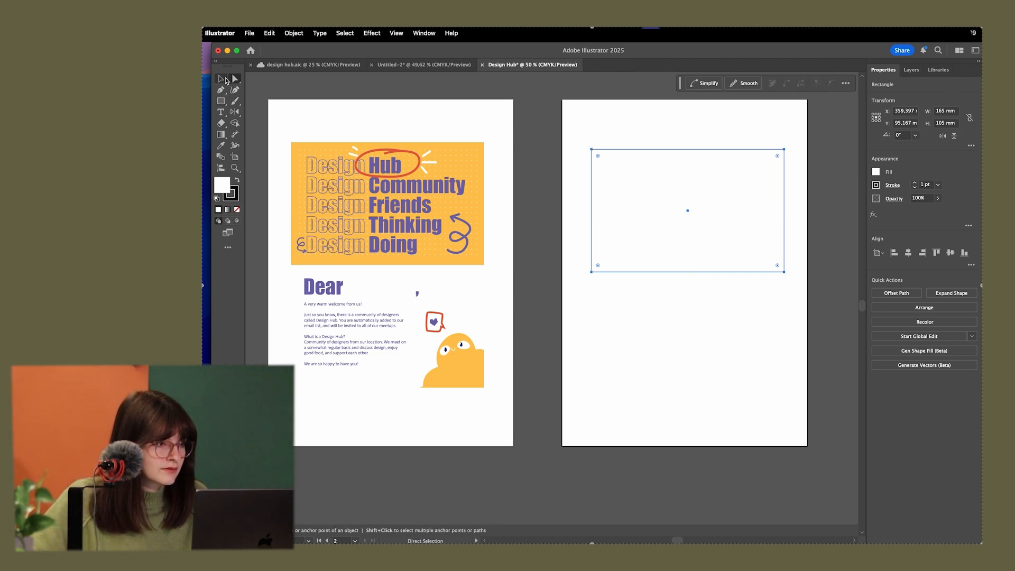
left_click(310, 148)
left_click(664, 176)
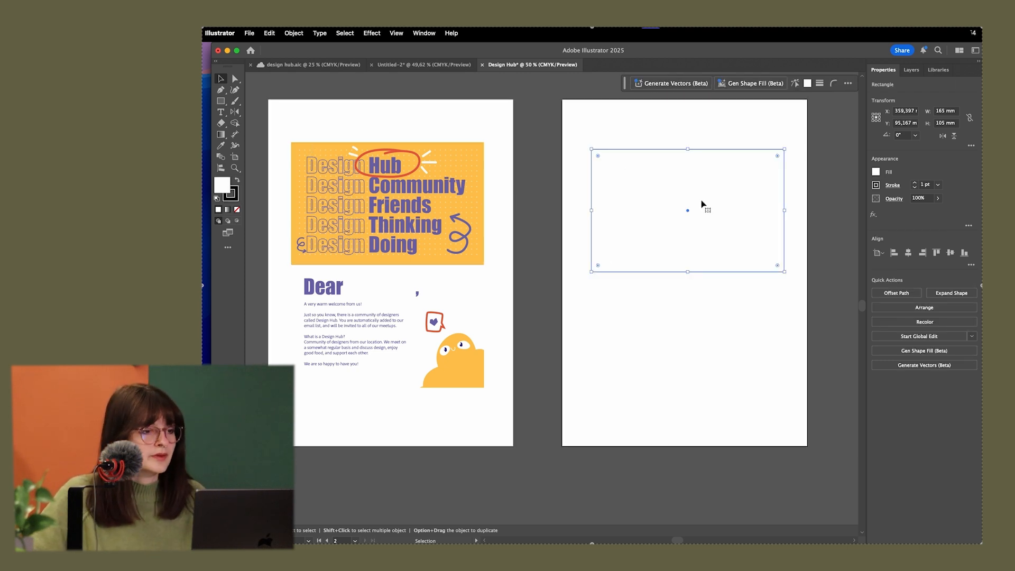
Draw a square of about 26 mm in the gap between the two artboards, near the upper part of the artwork
left_click(221, 100)
scroll(464, 159, "down", 1)
left_click_drag(506, 156, 528, 176)
key("v")
scroll(517, 177, "up", 2)
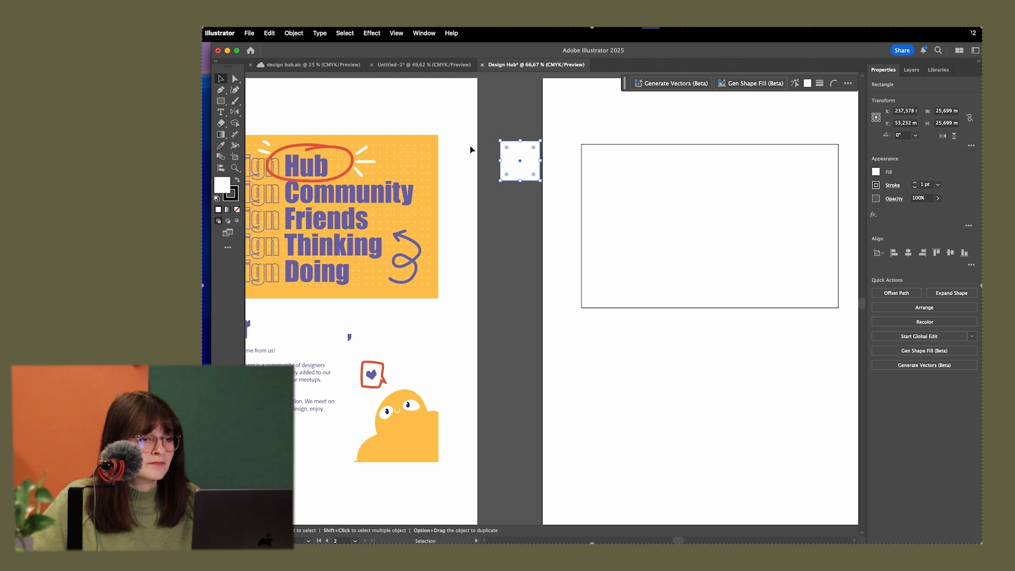
left_click_drag(531, 161, 519, 159)
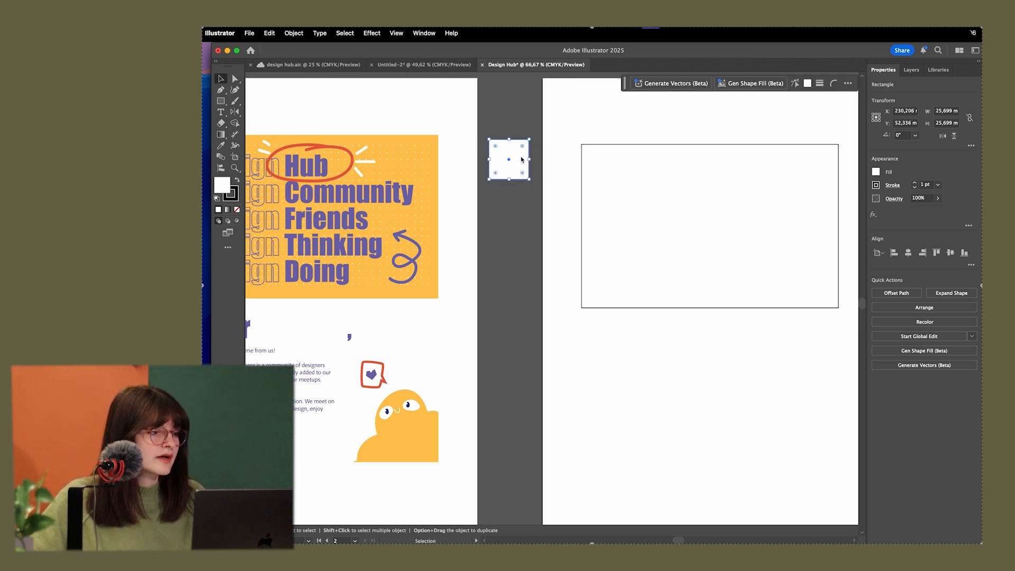
Remove the stroke from the small square
left_click(237, 195)
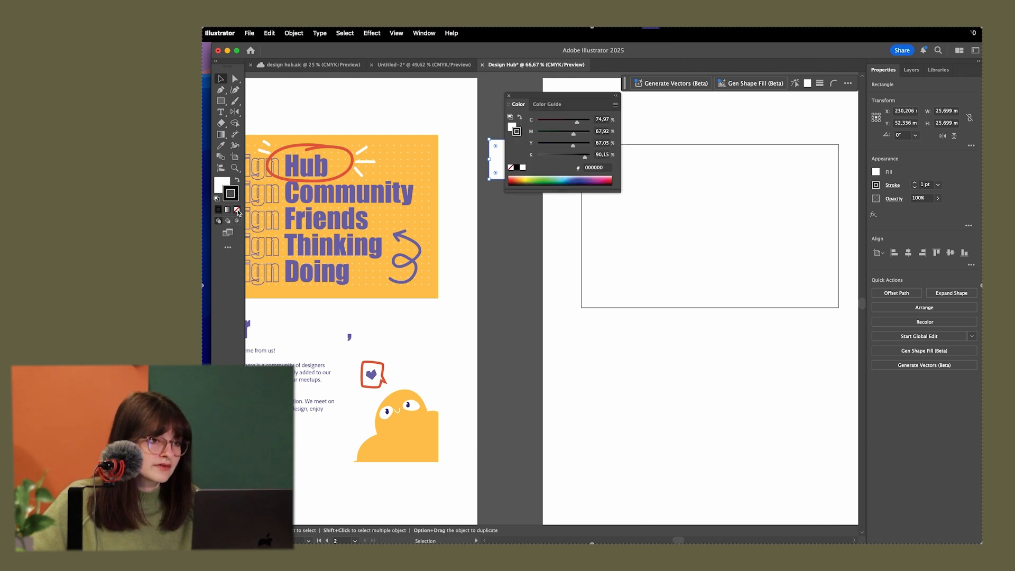
left_click(237, 209)
left_click(508, 97)
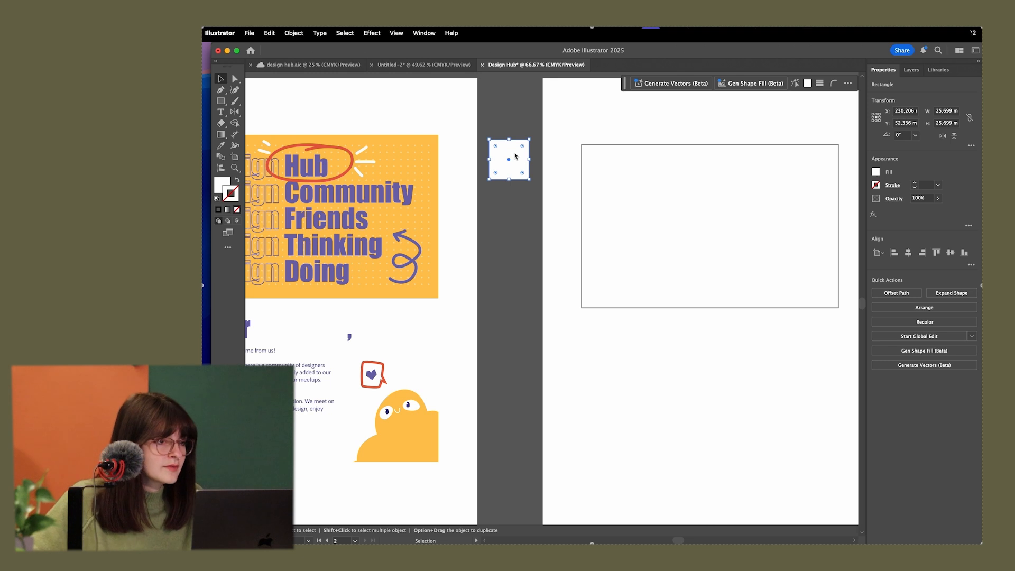
scroll(548, 229, "left", 4)
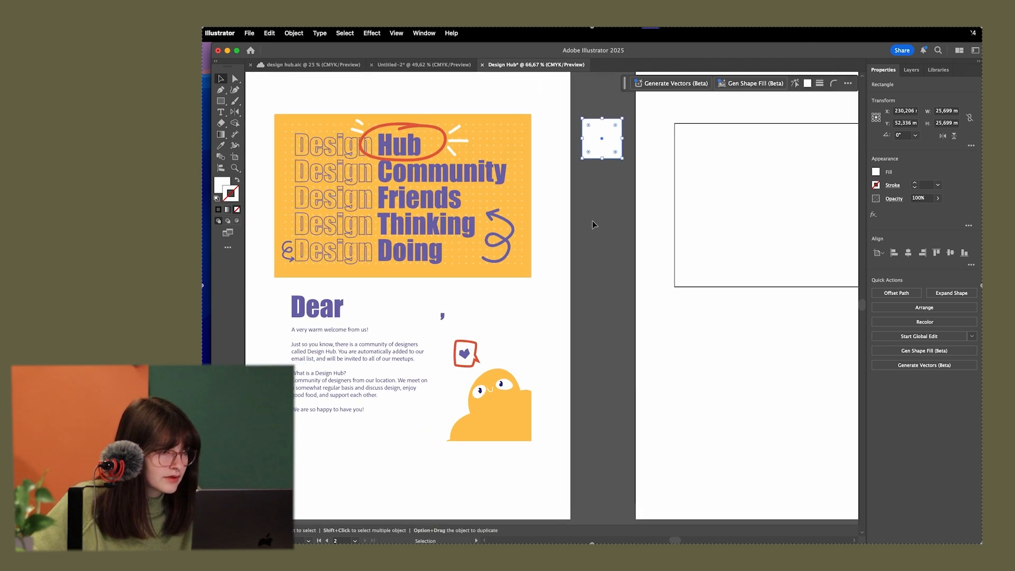
left_click_drag(596, 131, 596, 155)
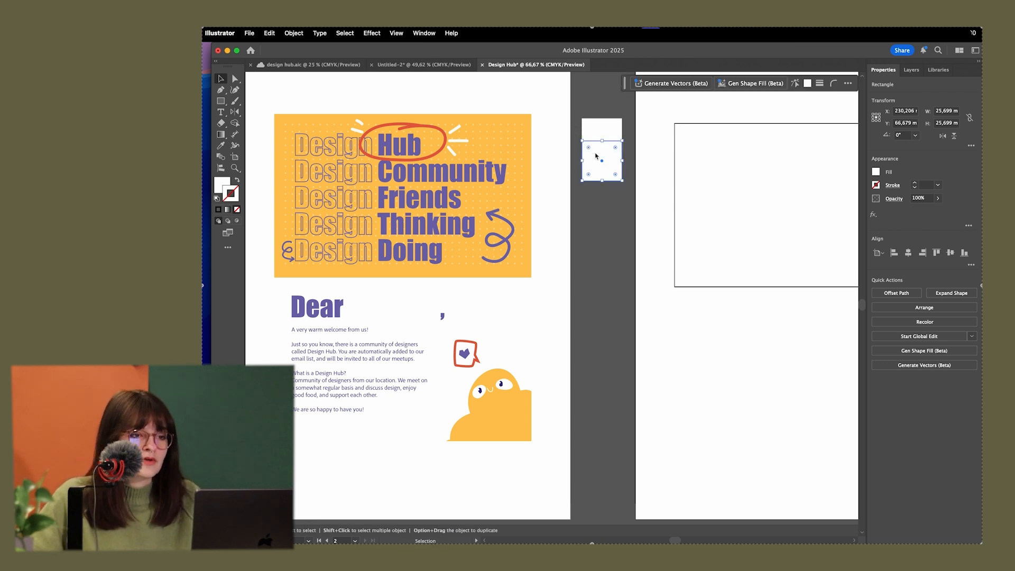
key("super+z")
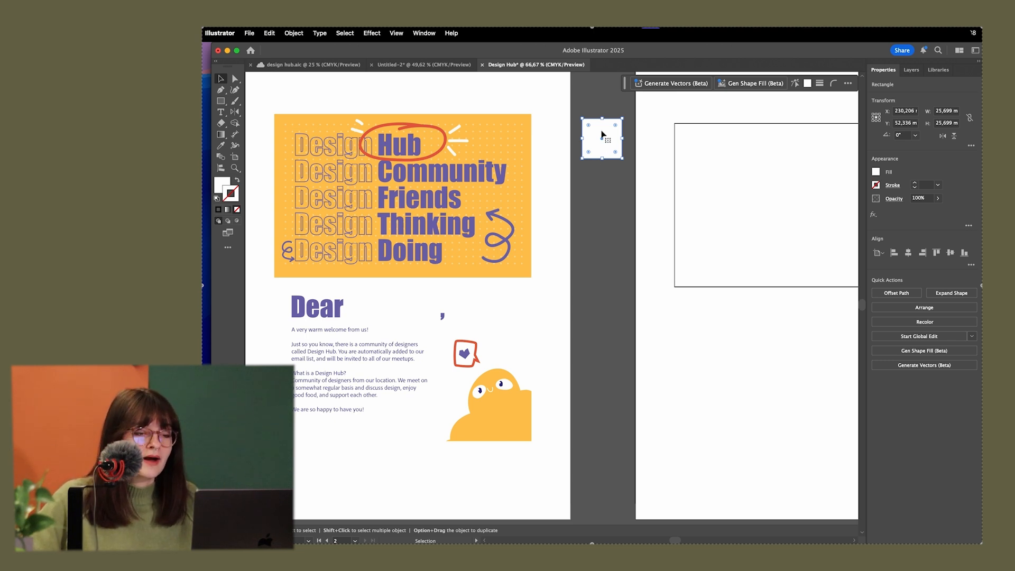
Duplicate the small square straight down and repeat the duplication to form an evenly spaced column of three
left_click_drag(606, 132, 606, 183)
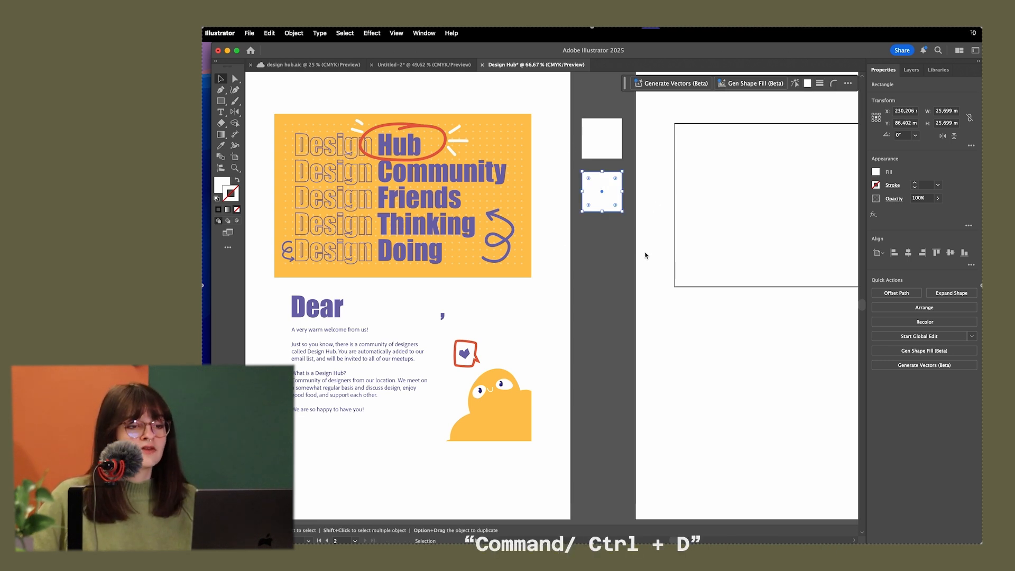
key("super+d")
left_click(604, 298)
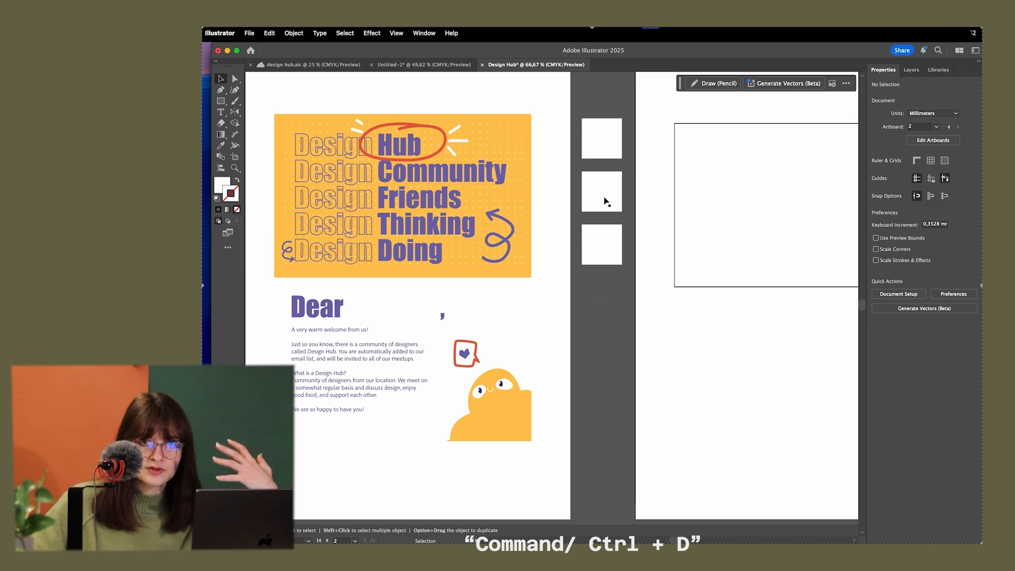
Sample the artwork's colors with the Eyedropper to fill the top square yellow and the middle square purple
left_click(595, 143)
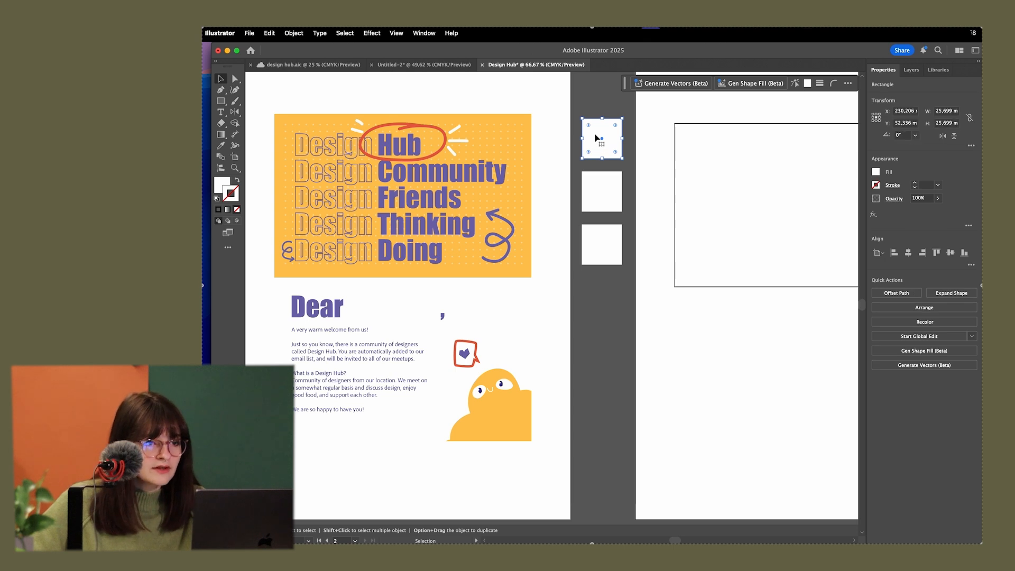
key("i")
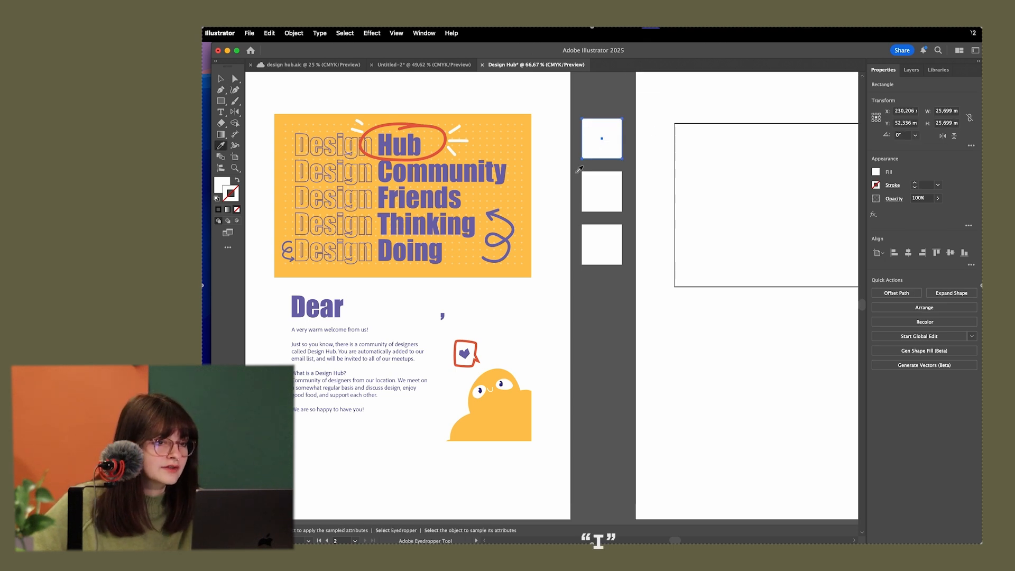
left_click(503, 403)
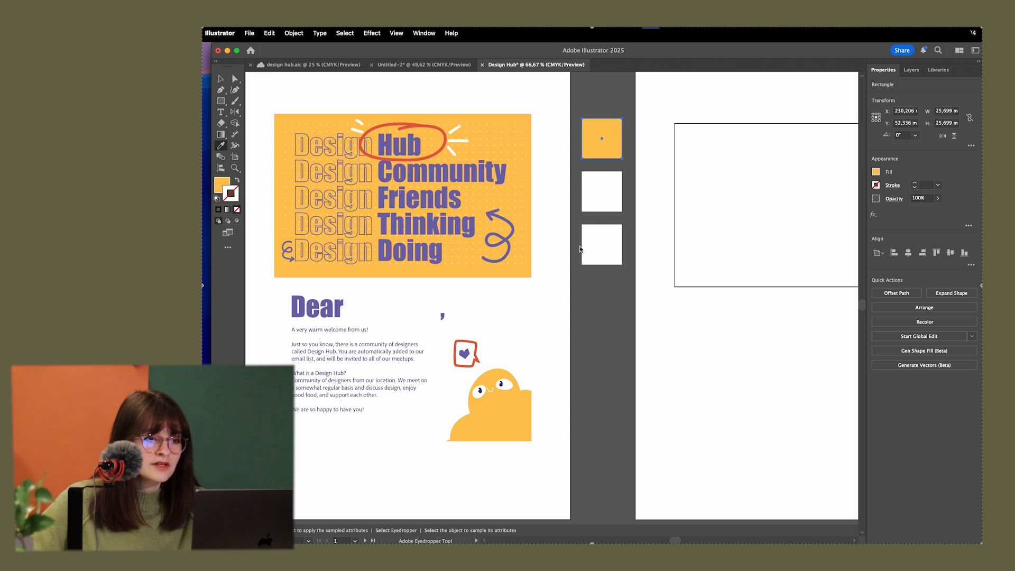
key("v")
left_click(600, 188)
key("i")
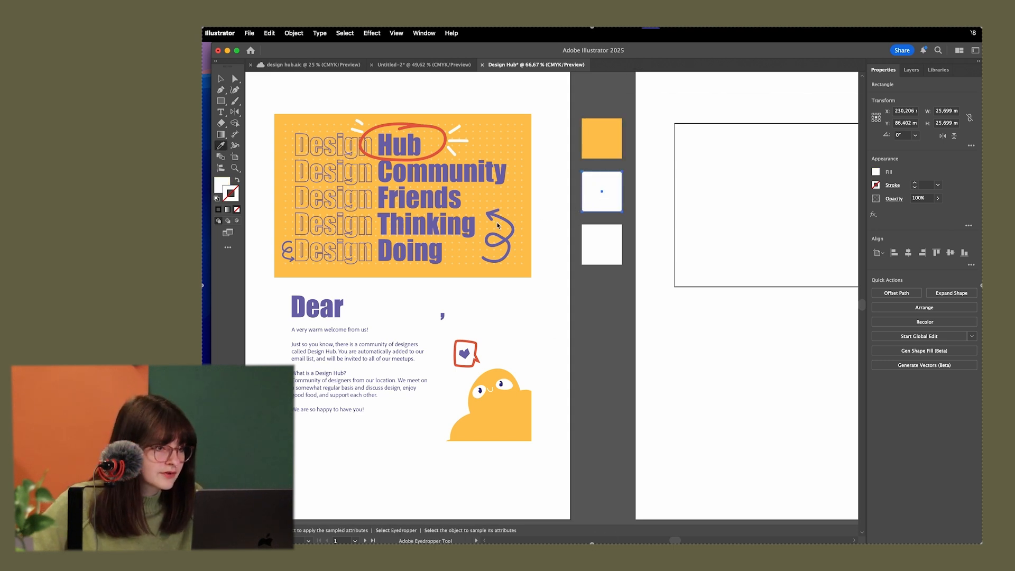
left_click(442, 316)
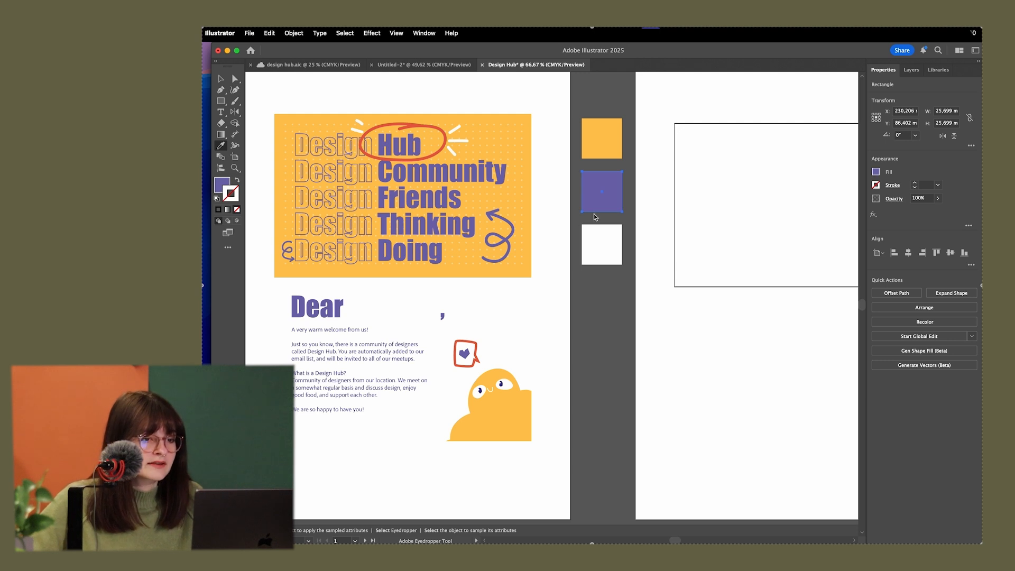
Fill the bottom square with the red sampled from the circle around "Hub", swapping its stroke color into the fill
left_click(605, 240, "super")
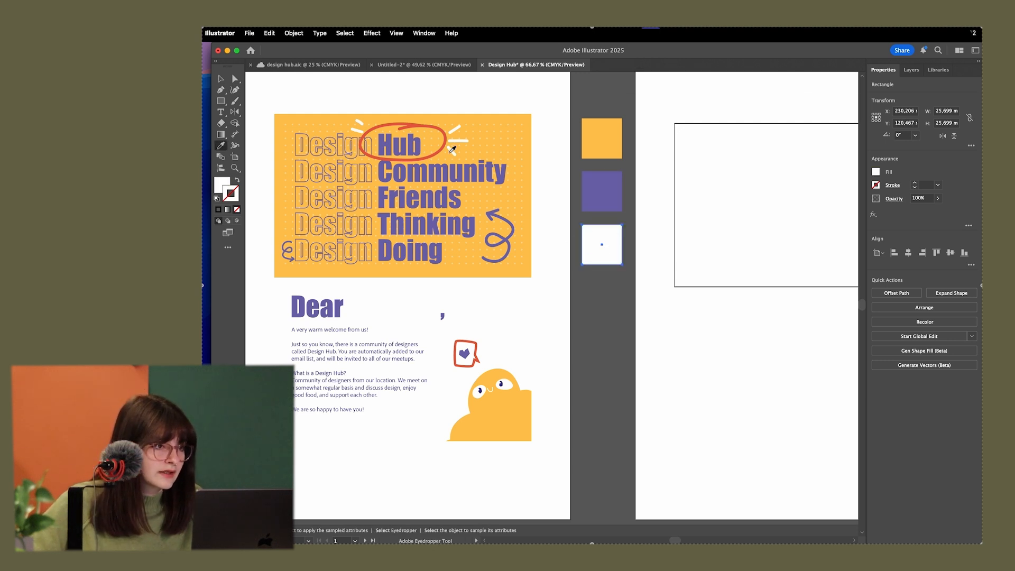
left_click(413, 125)
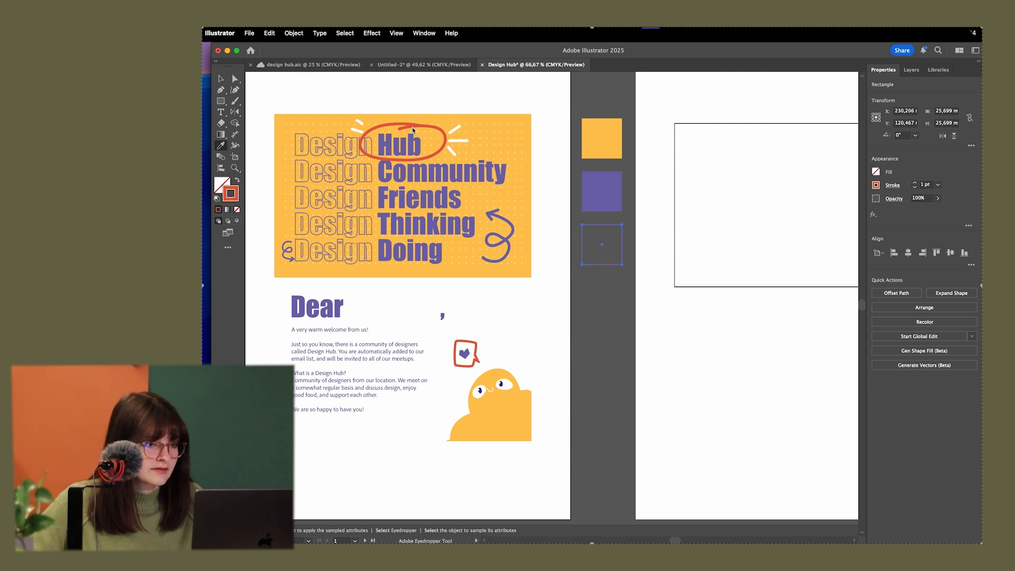
key("v")
left_click(570, 222)
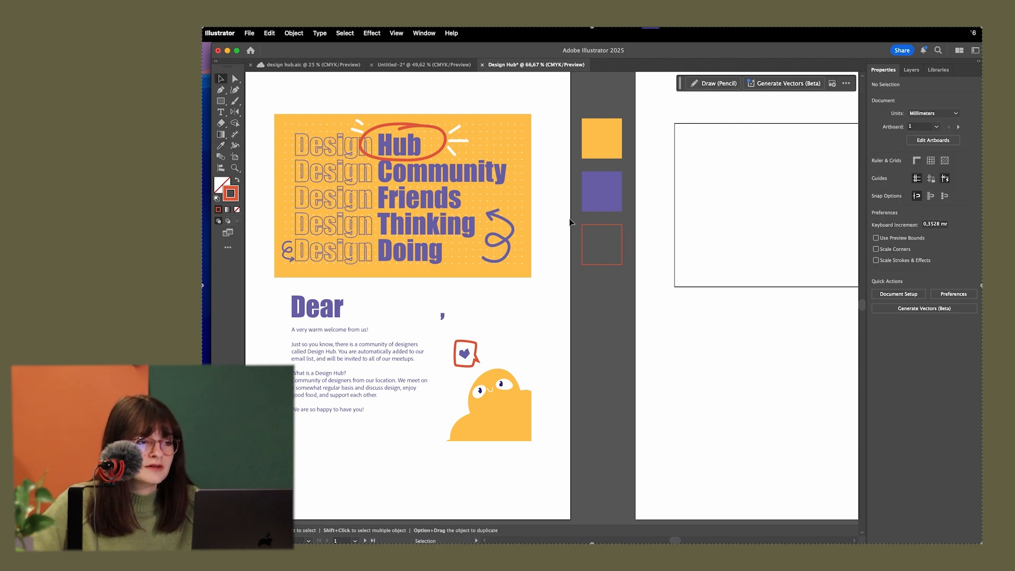
left_click(607, 233)
left_click(237, 181)
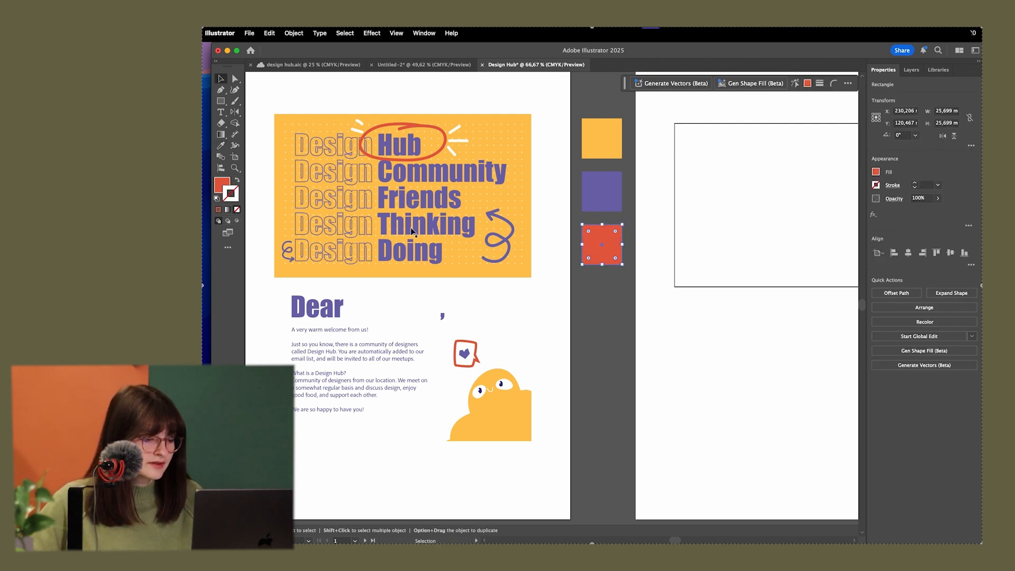
left_click(613, 299)
key("super+minus")
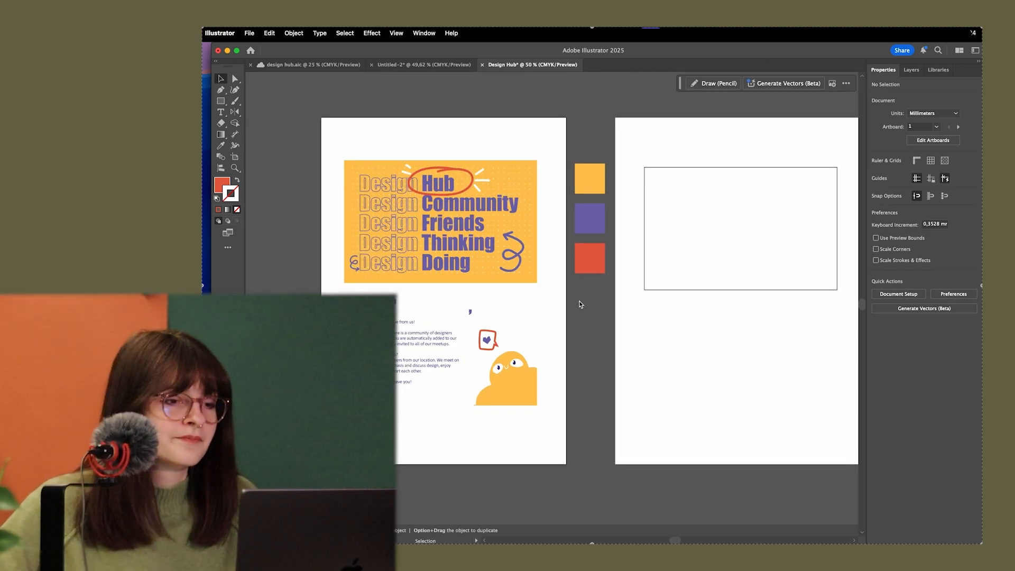
key("super+plus")
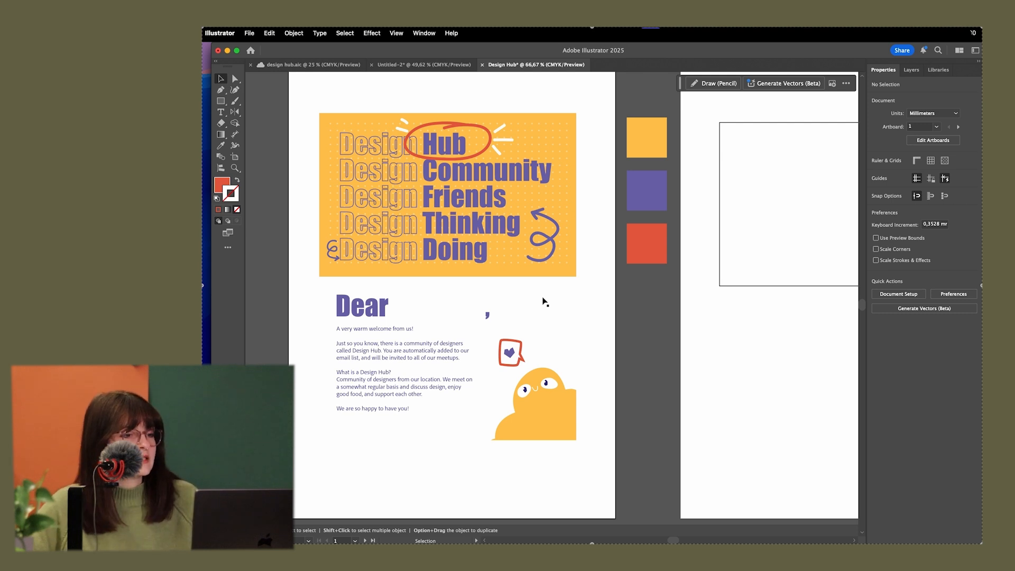
scroll(595, 307, "right", 4)
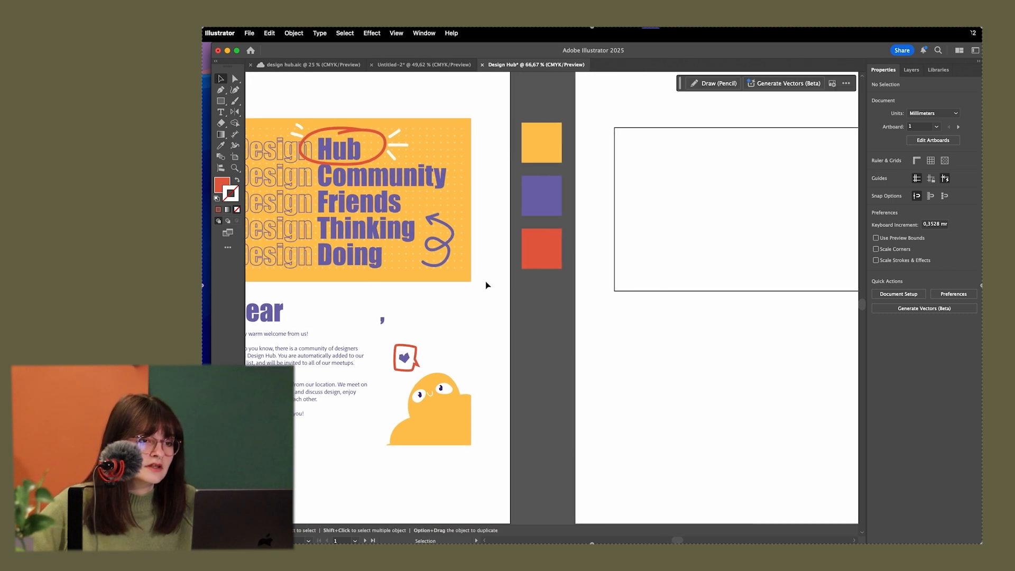
Fill the large rectangle with the yellow of the top palette square, using the Eyedropper
left_click(681, 195)
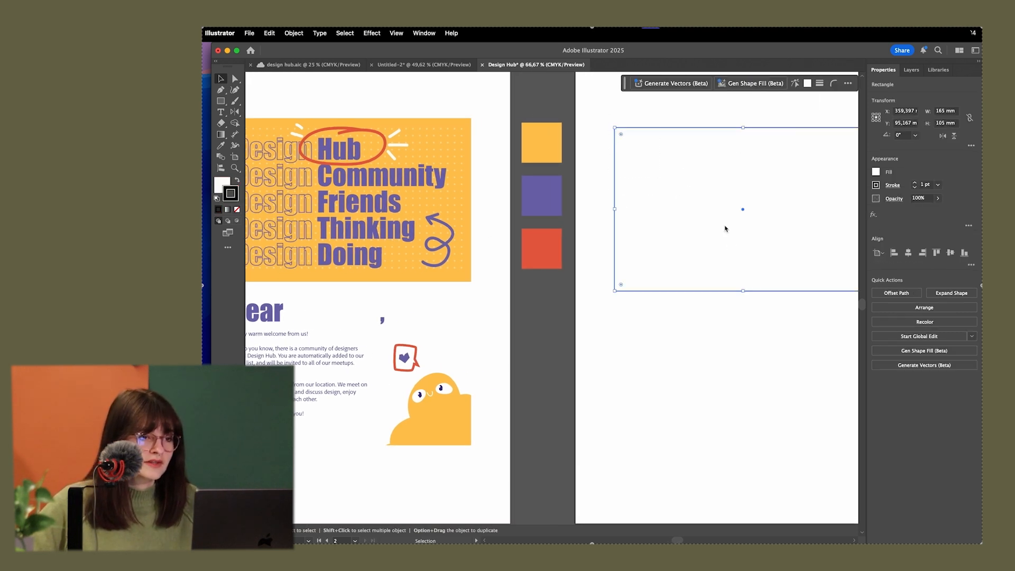
key("i")
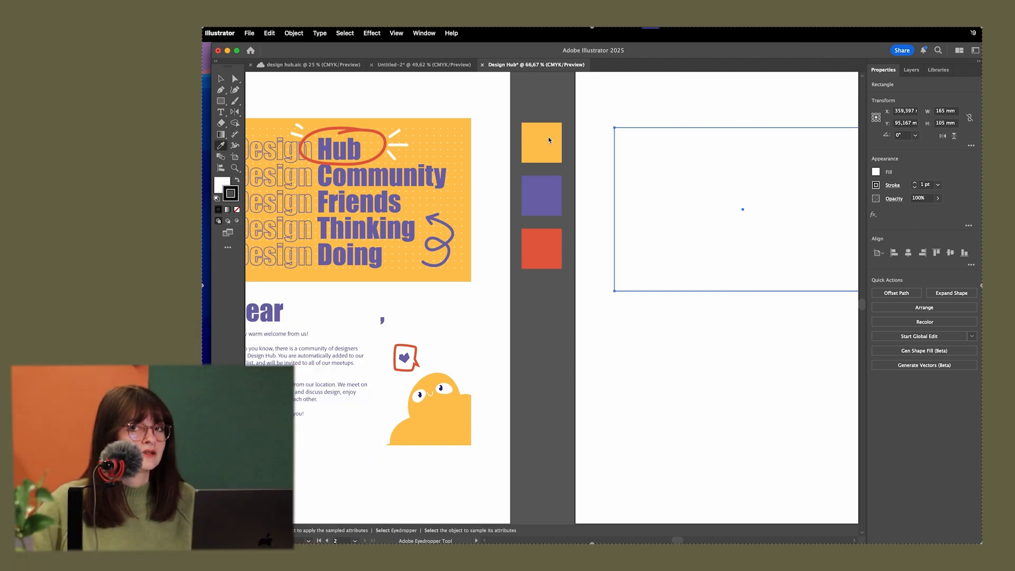
left_click(552, 138)
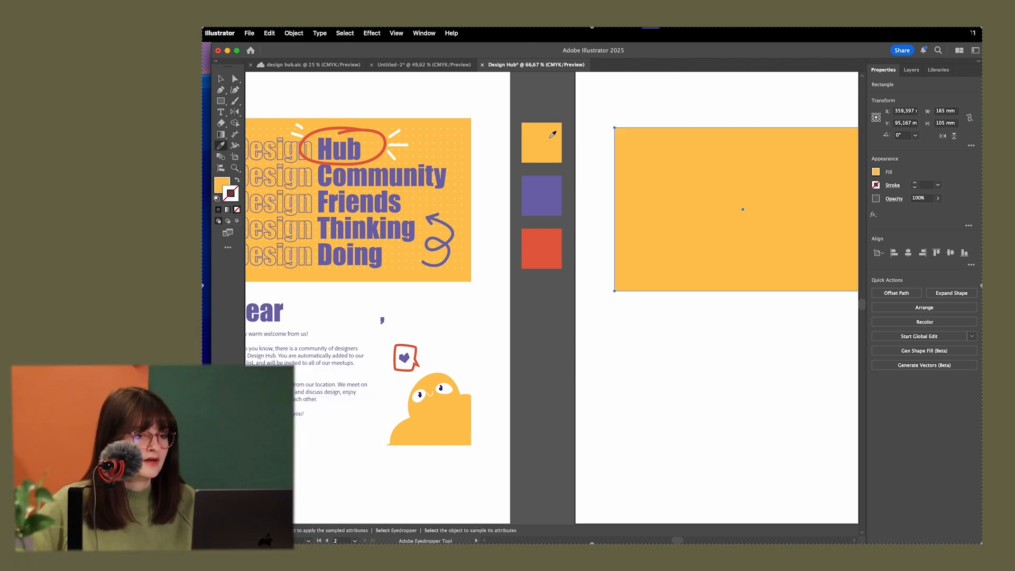
key("v")
left_click(652, 312)
Draw a text frame about 96 × 20 mm just below the yellow rectangle, keeping its placeholder text
scroll(653, 304, "down", 1)
left_click_drag(636, 329, 617, 286)
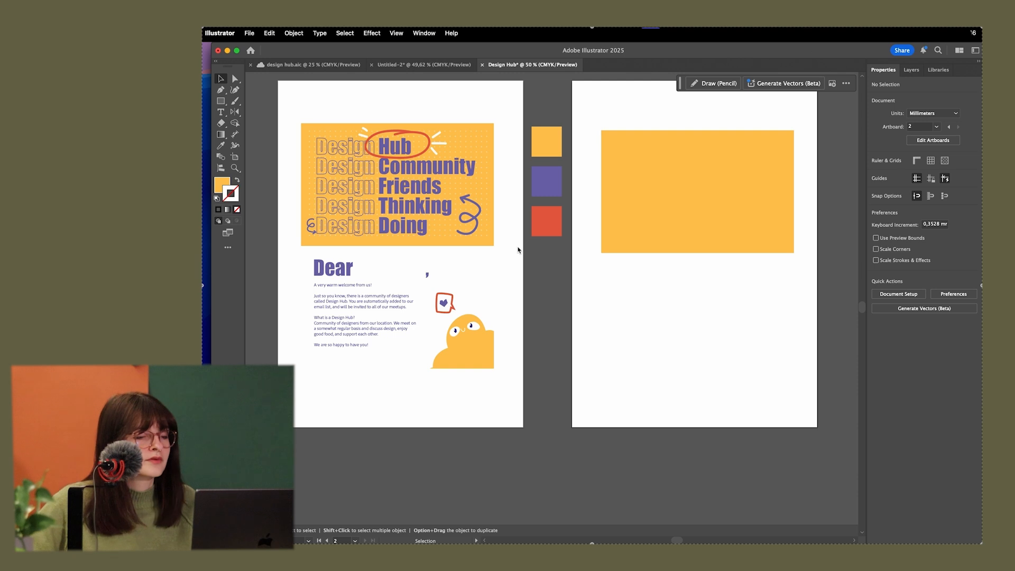
left_click_drag(529, 295, 556, 293)
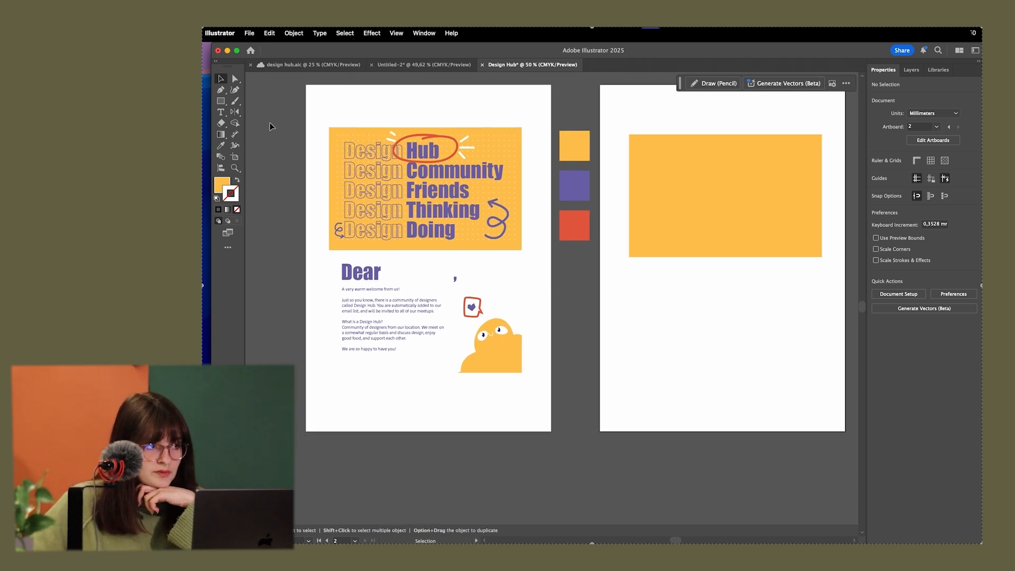
left_click(220, 112)
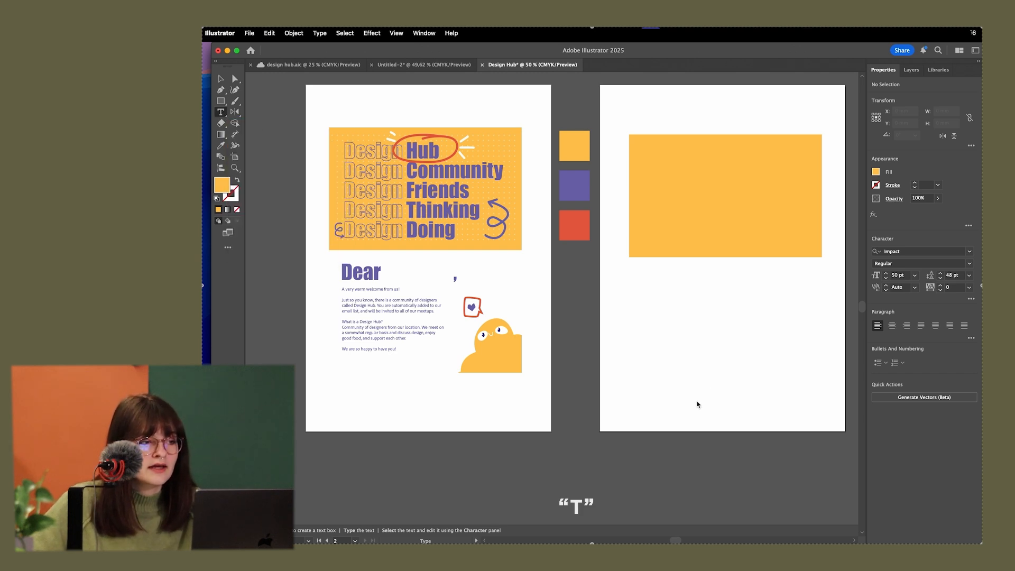
left_click_drag(643, 284, 756, 305)
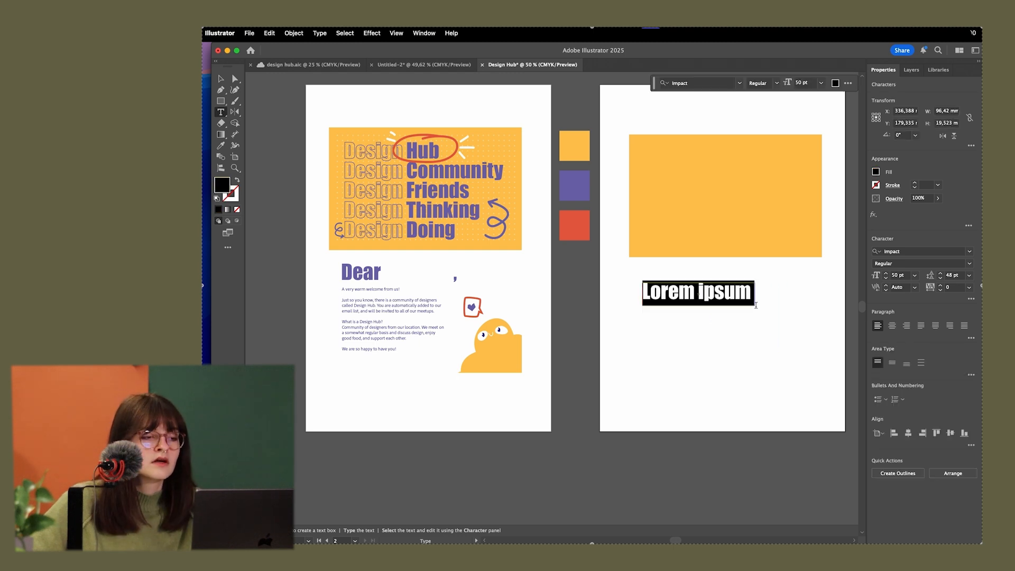
key("Escape")
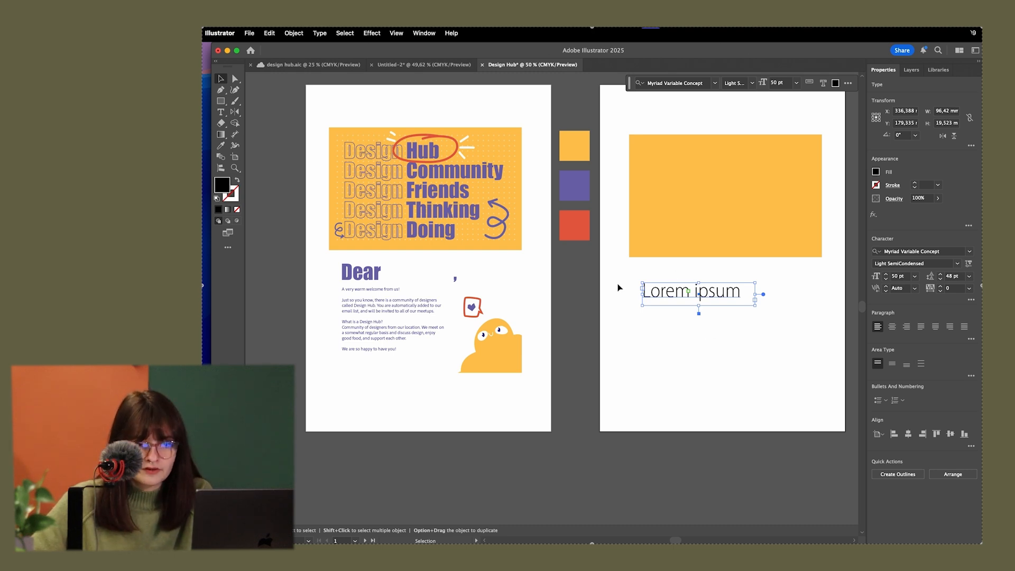
Set the font of the placeholder text to Impact
left_click(908, 252)
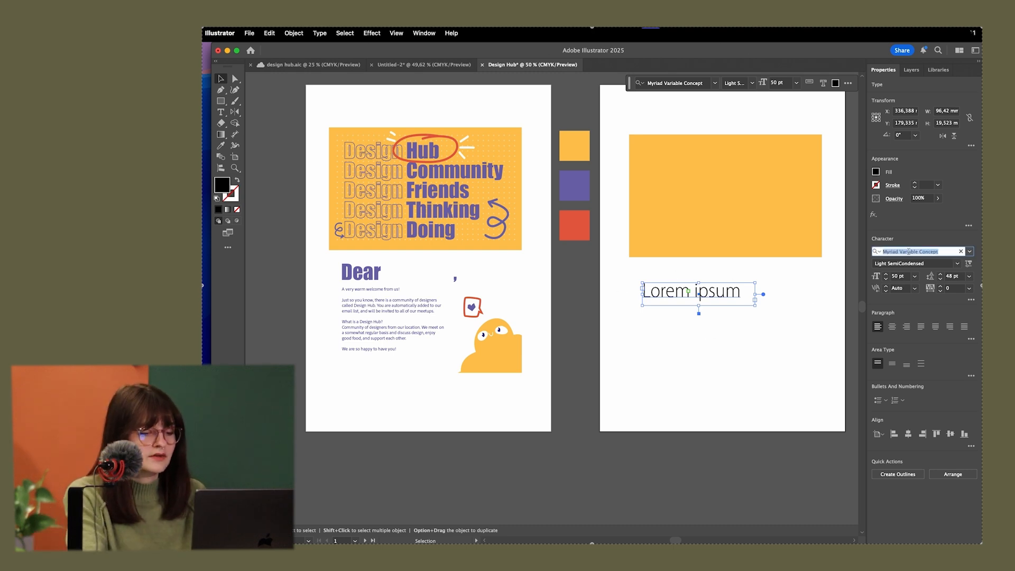
type("ins")
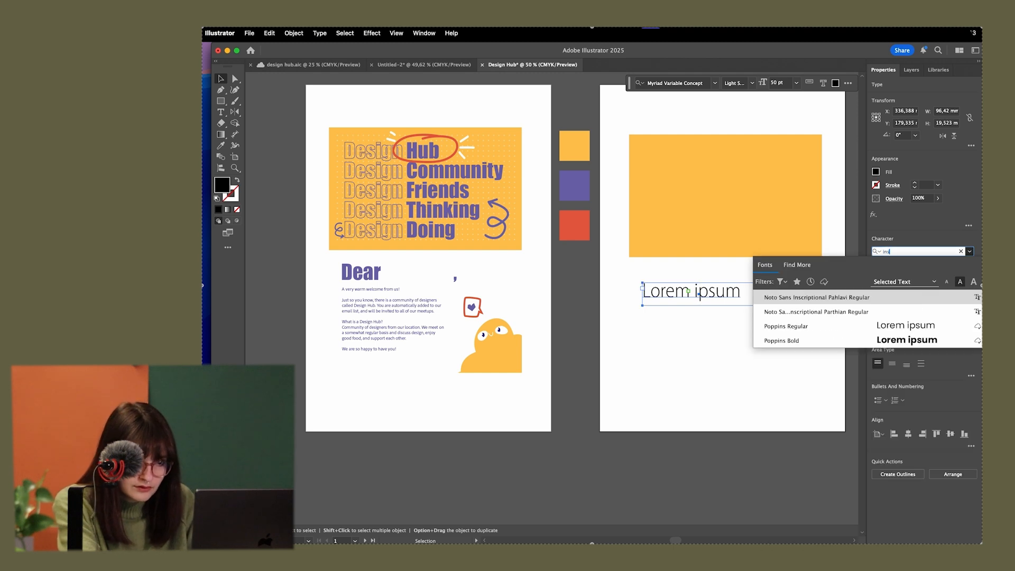
key("BackSpace")
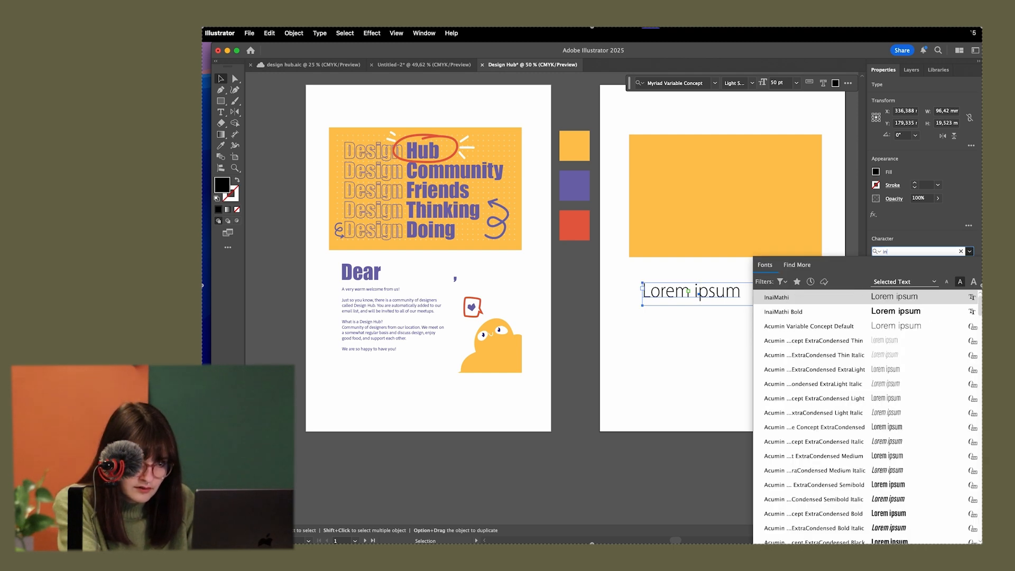
key("BackSpace")
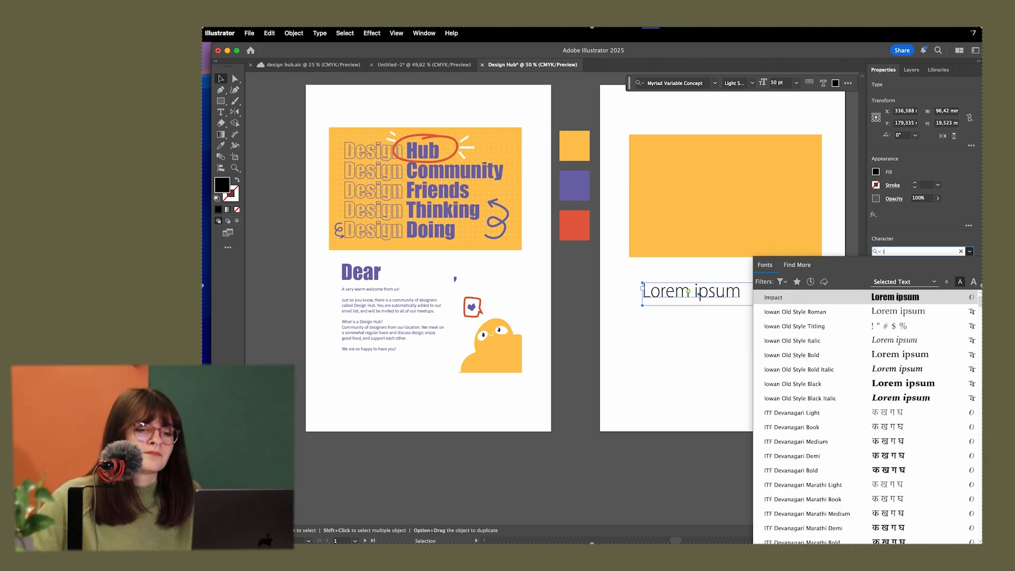
left_click(833, 297)
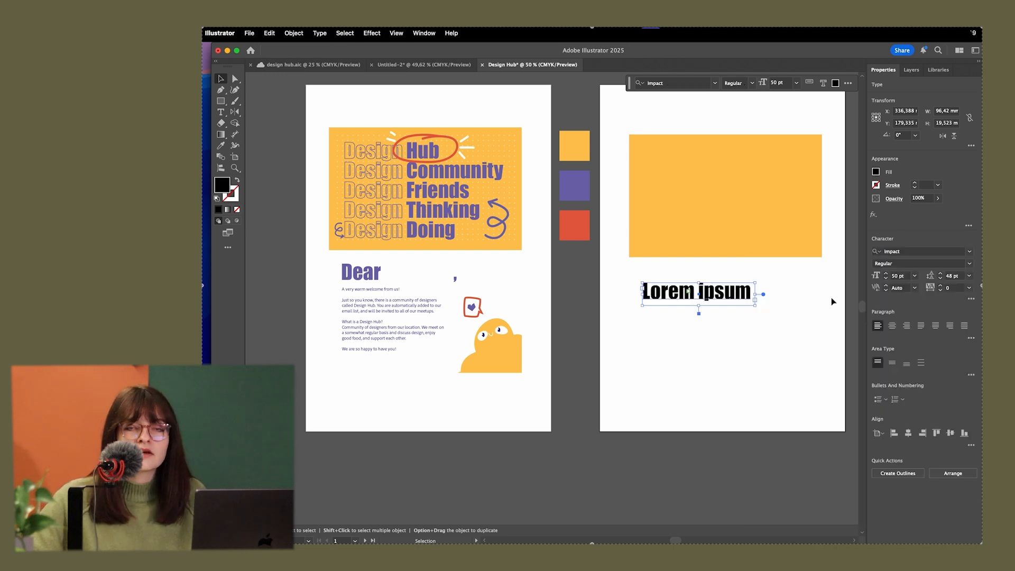
Move the placeholder text slightly closer to the yellow rectangle and recolor it with the purple sampled from the middle palette square
left_click(794, 316)
left_click(742, 302)
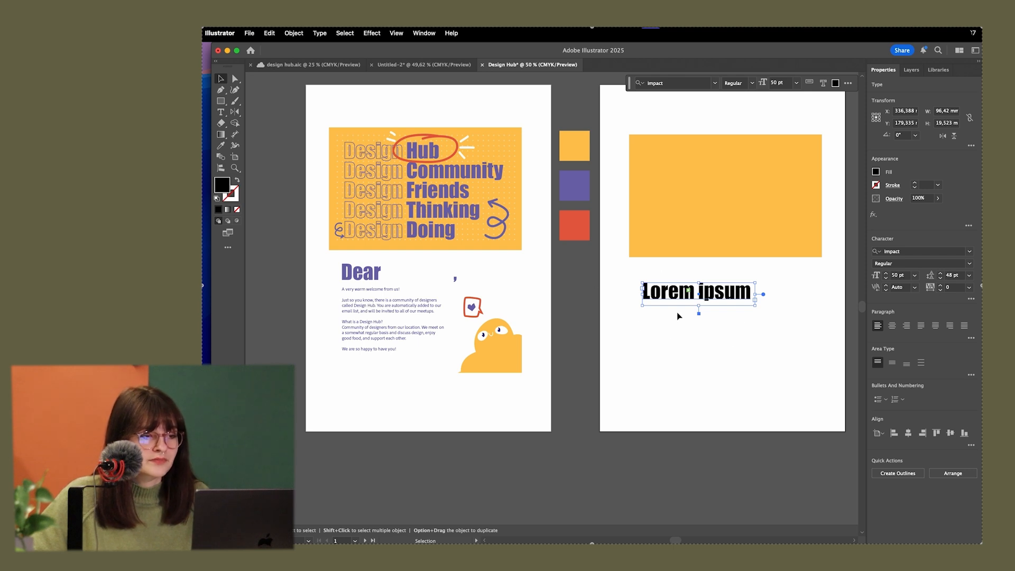
left_click_drag(674, 299, 675, 288)
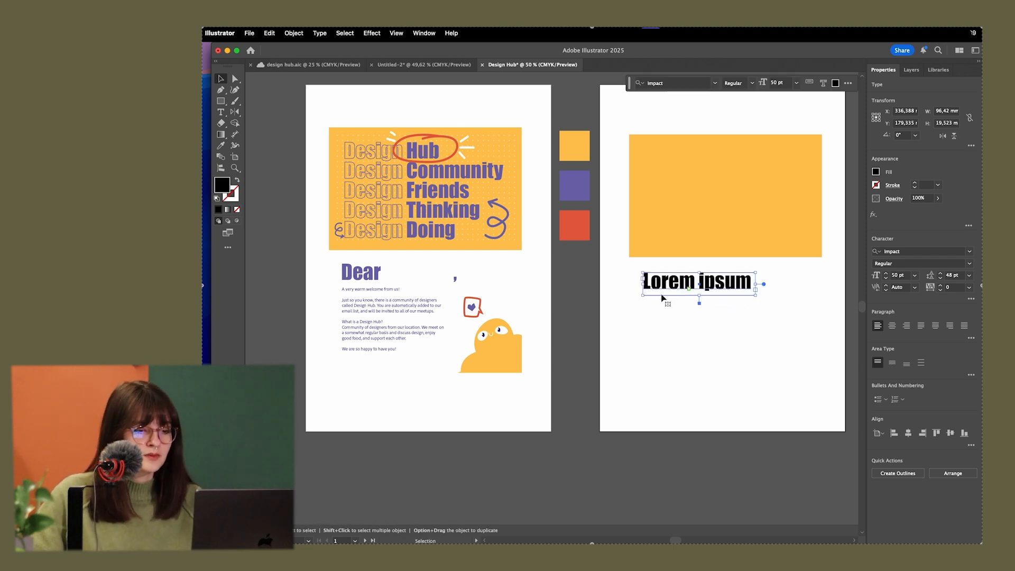
key("i")
left_click(576, 184)
key("v")
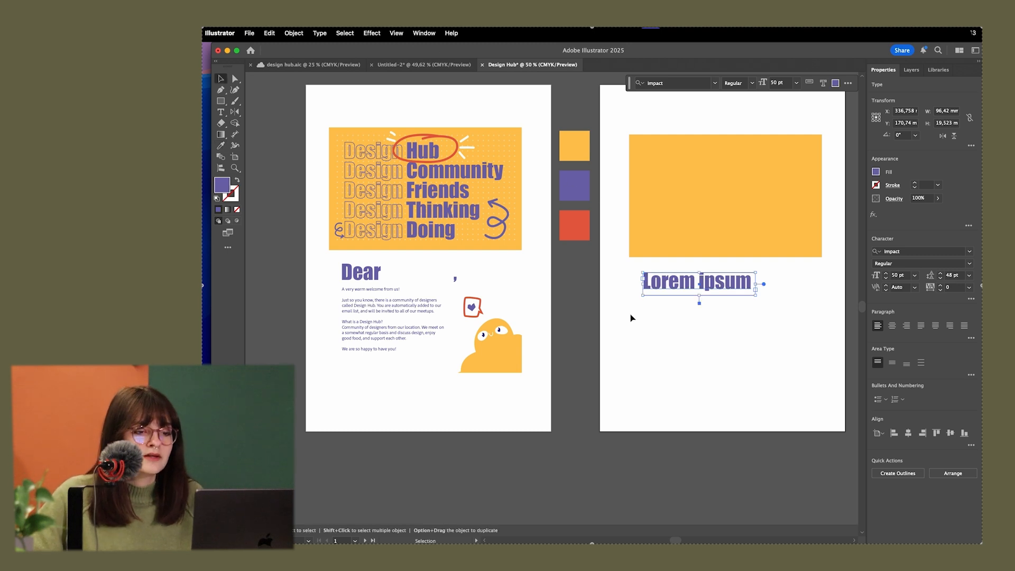
left_click(651, 361)
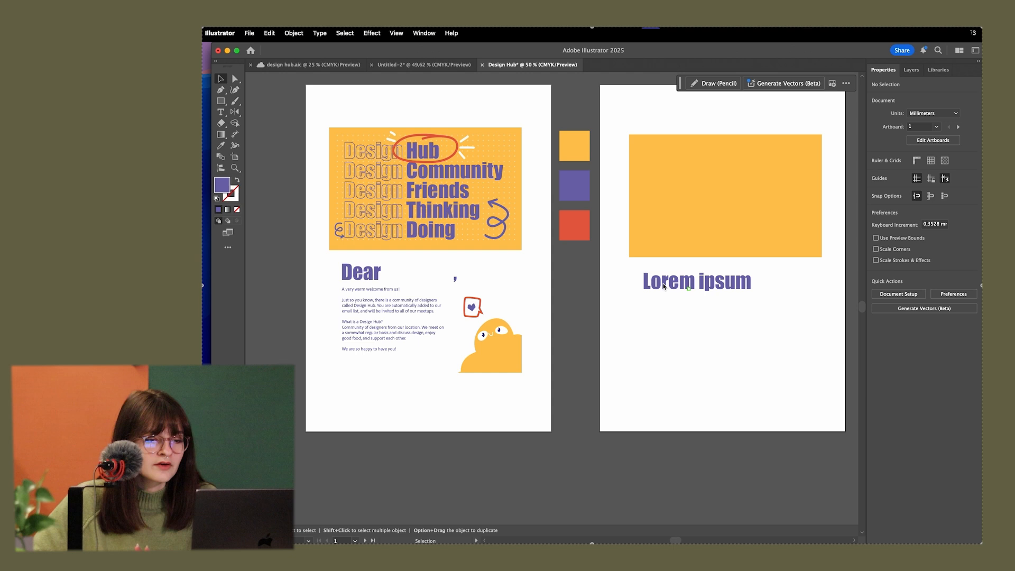
Move the text frame onto the upper part of the yellow rectangle and replace its text with "Design Hub" and "Design Community" on separate lines
left_click(714, 285)
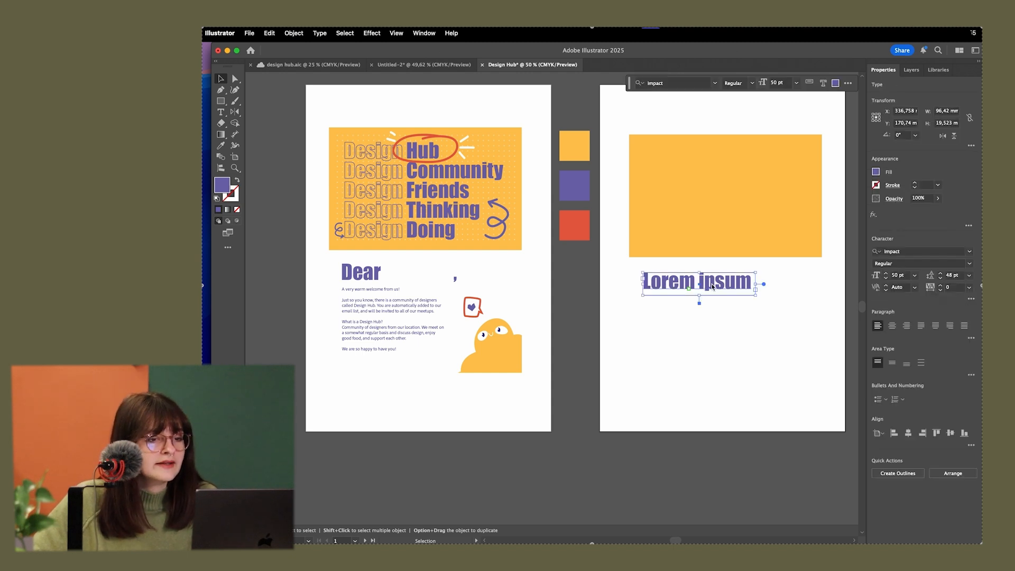
left_click_drag(714, 286, 711, 166)
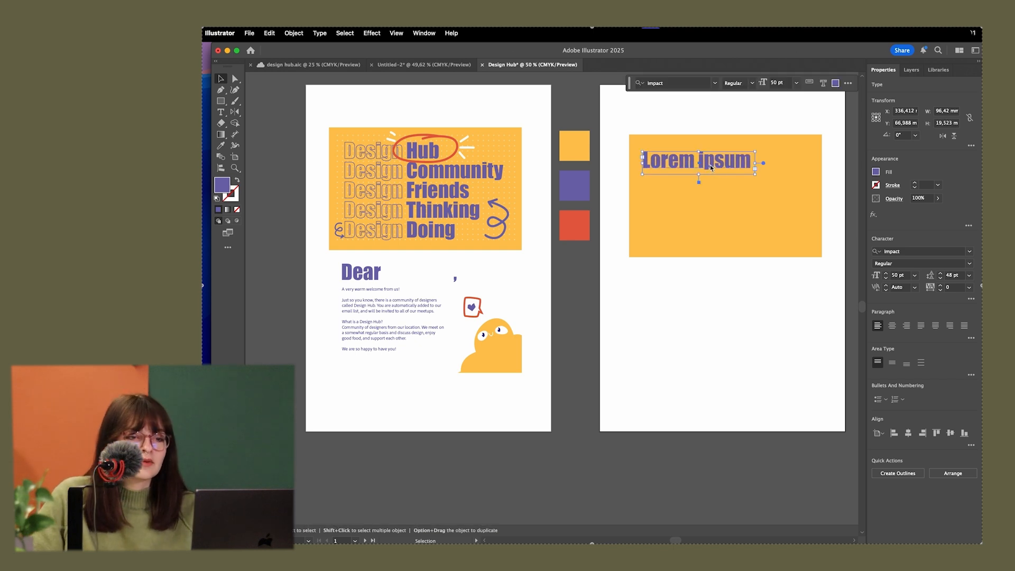
triple_click(724, 163)
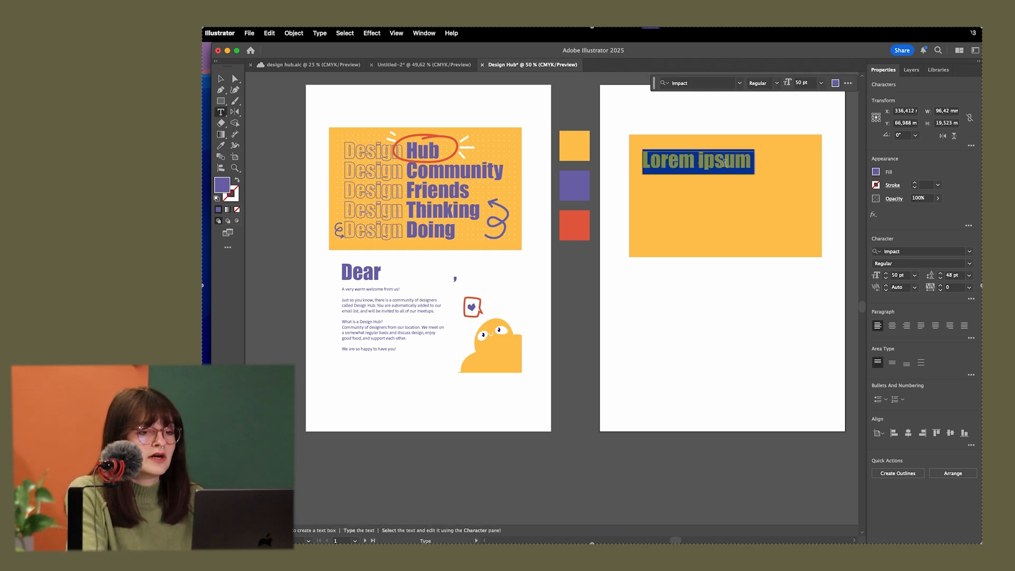
type("Design HUb")
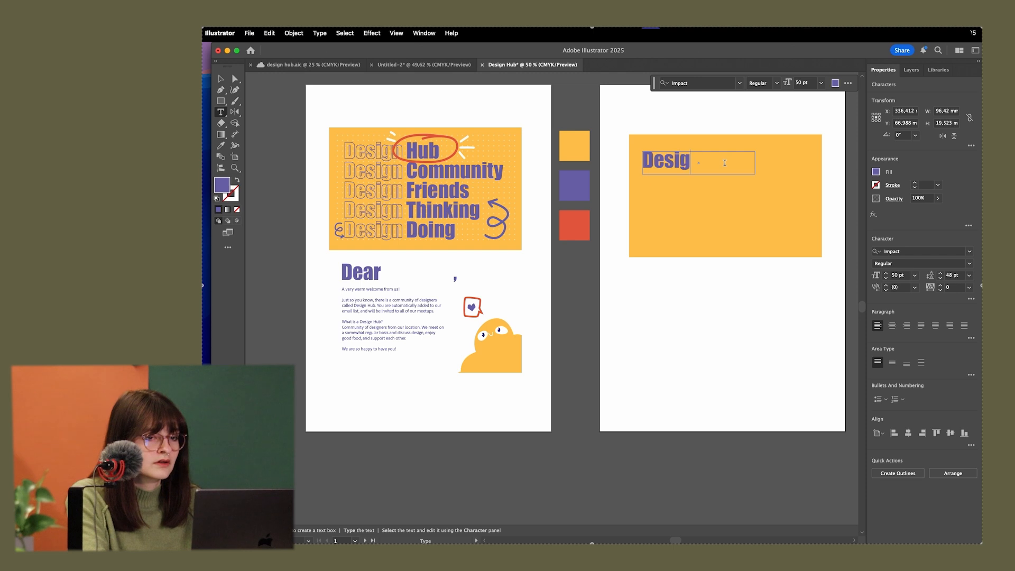
key("BackSpace")
key("BackSpace")
type("ub")
key("Escape")
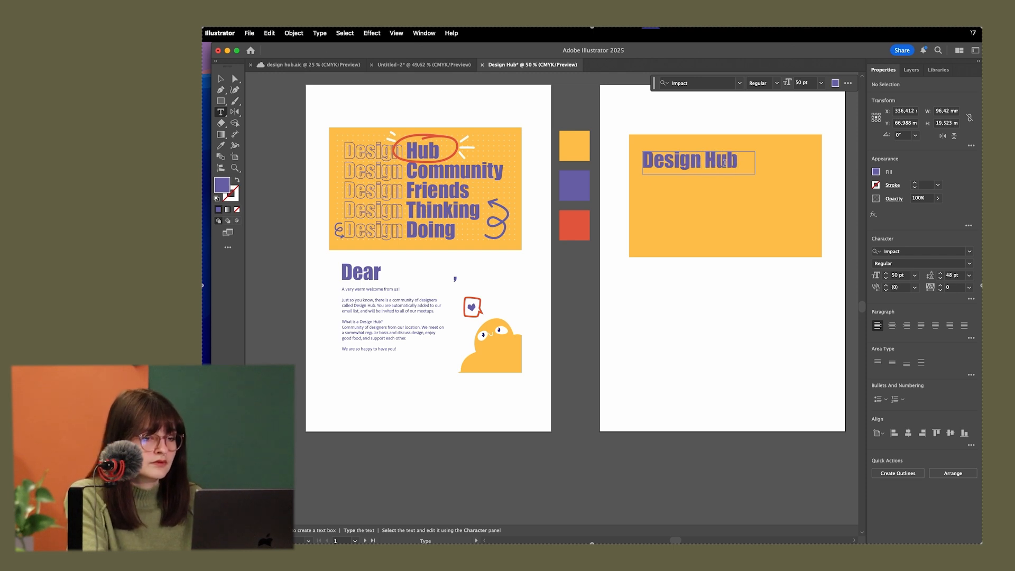
Enlarge the text frame to about 159 × 102 mm, undoing any accidental move of the yellow rectangle
left_click(221, 79)
left_click(650, 171)
left_click_drag(756, 177, 830, 272)
left_click_drag(647, 165, 755, 257)
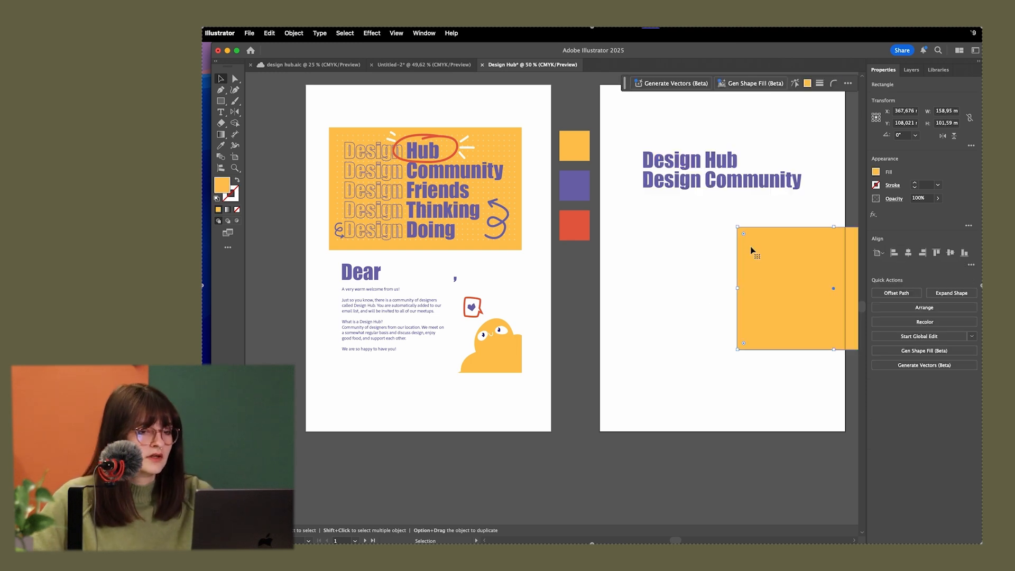
key("super+z")
Add the lines "Design Friends", "Design Thinking" and "Design Doing" below "Design Community"
left_click_drag(702, 348, 649, 350)
left_click_drag(736, 233, 762, 229)
double_click(775, 182)
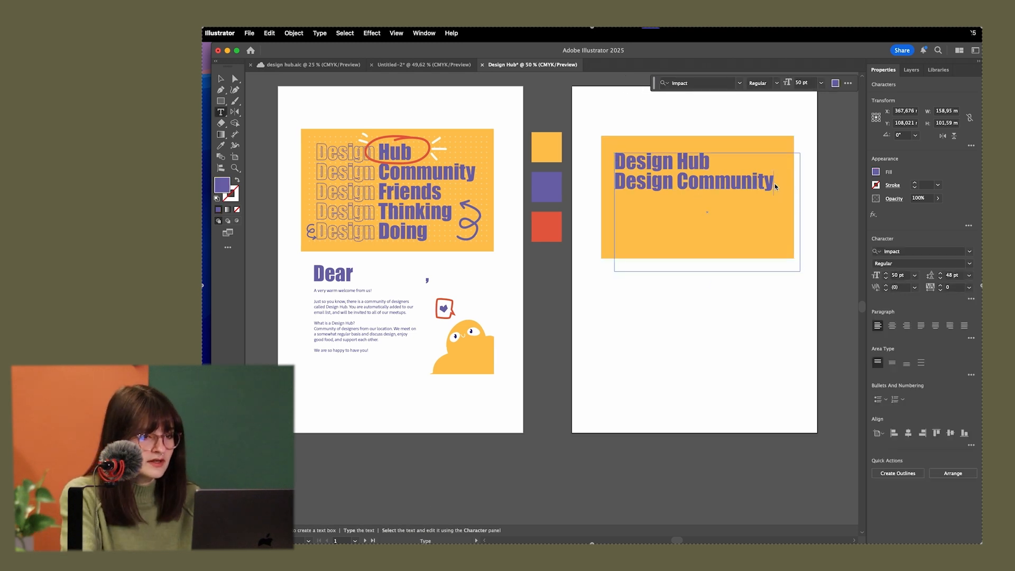
key("Return")
type("De")
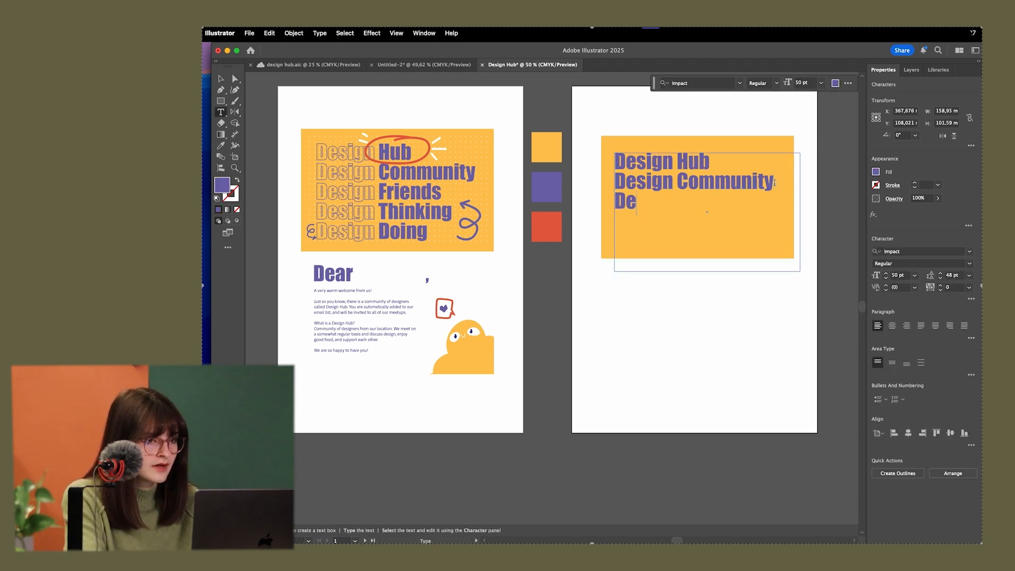
type("sign Friends")
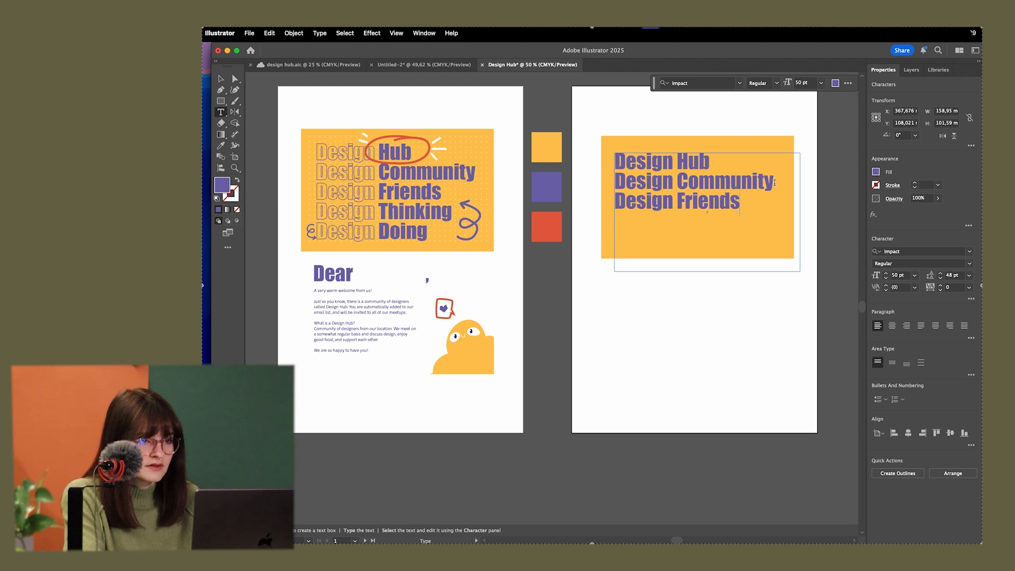
key("Return")
type("Design Thinking")
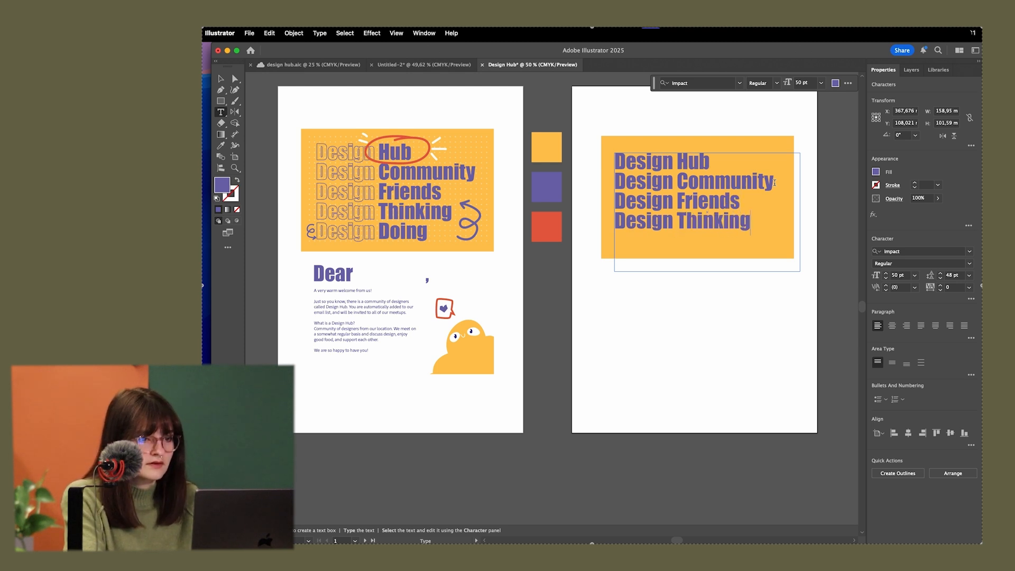
key("Return")
type("Desi")
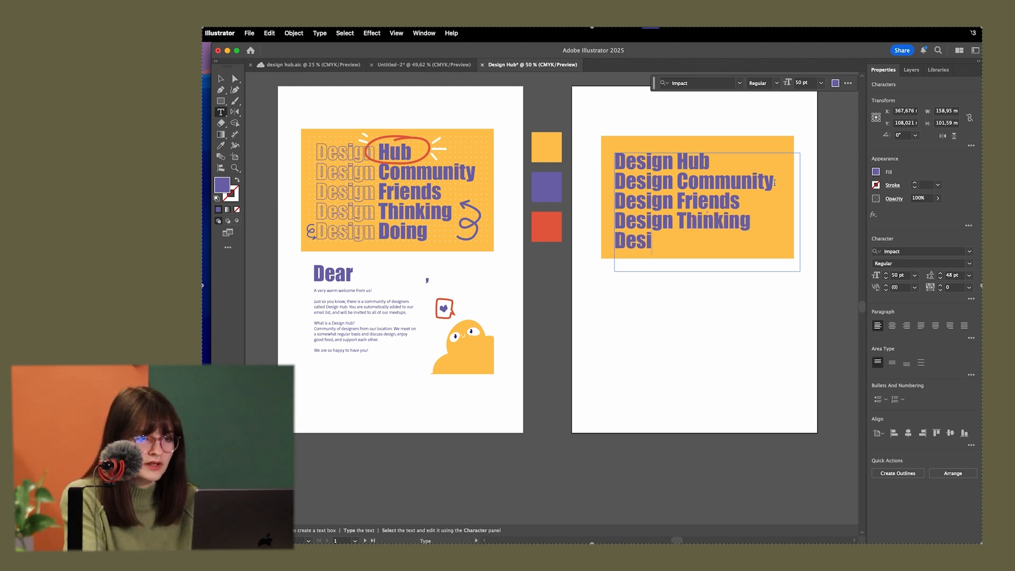
type("gn Doing")
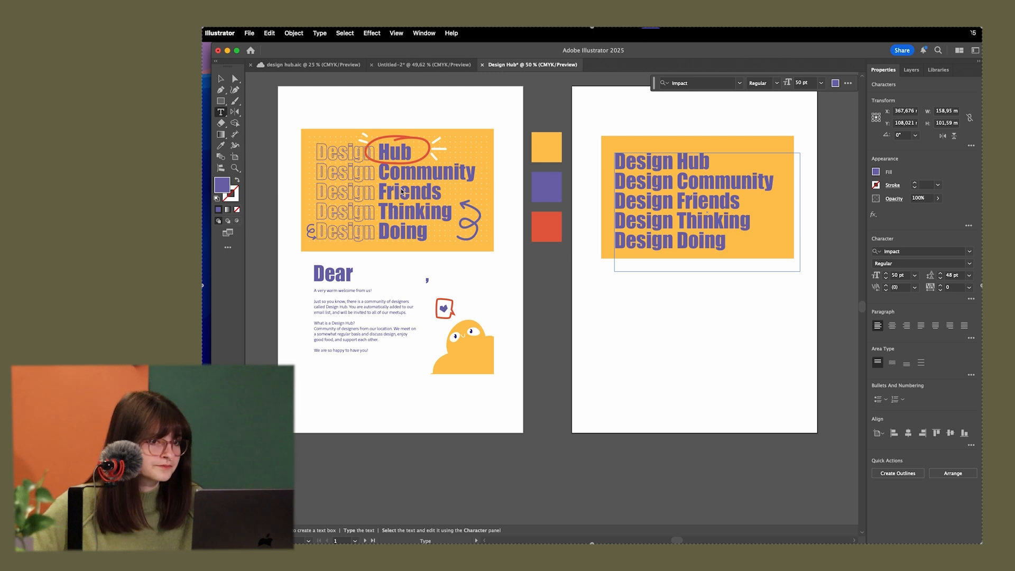
Finish editing the five-line heading and convert its area type to point type
key("Escape")
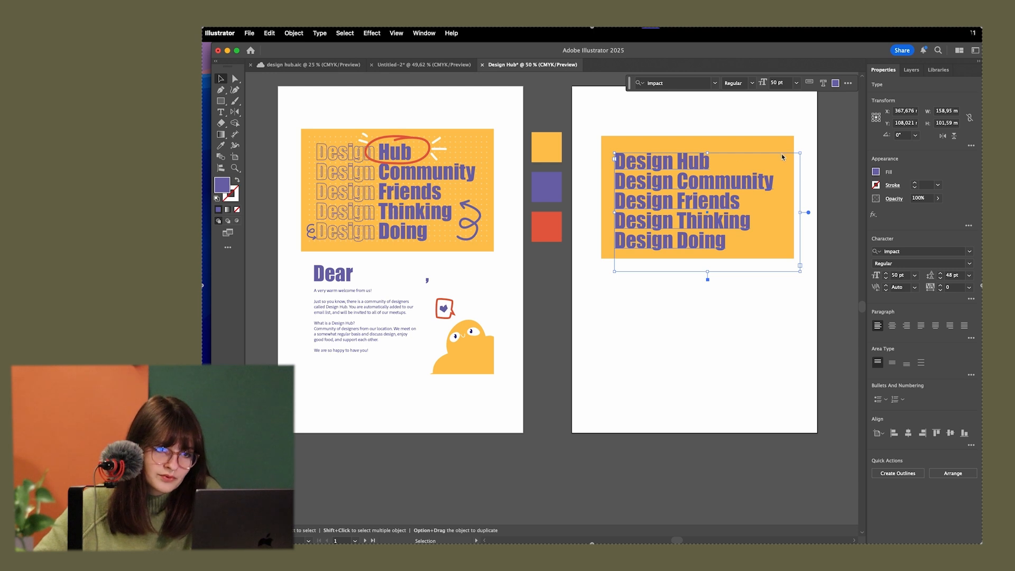
double_click(808, 212)
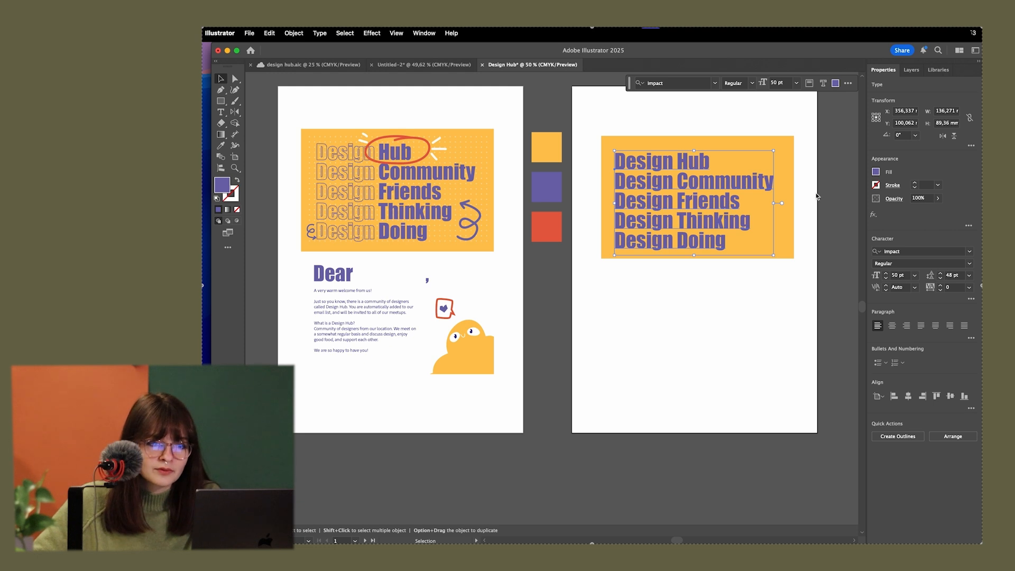
Try stretching the point type heading to about 74 × 158 mm and converting it back to area type, undoing each change
left_click_drag(776, 255, 701, 335)
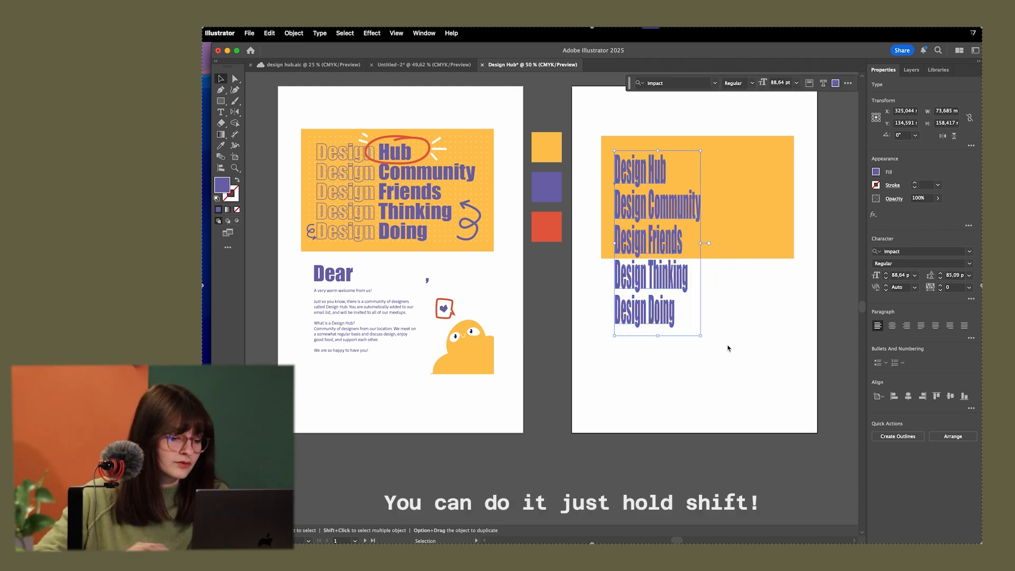
key("super+z")
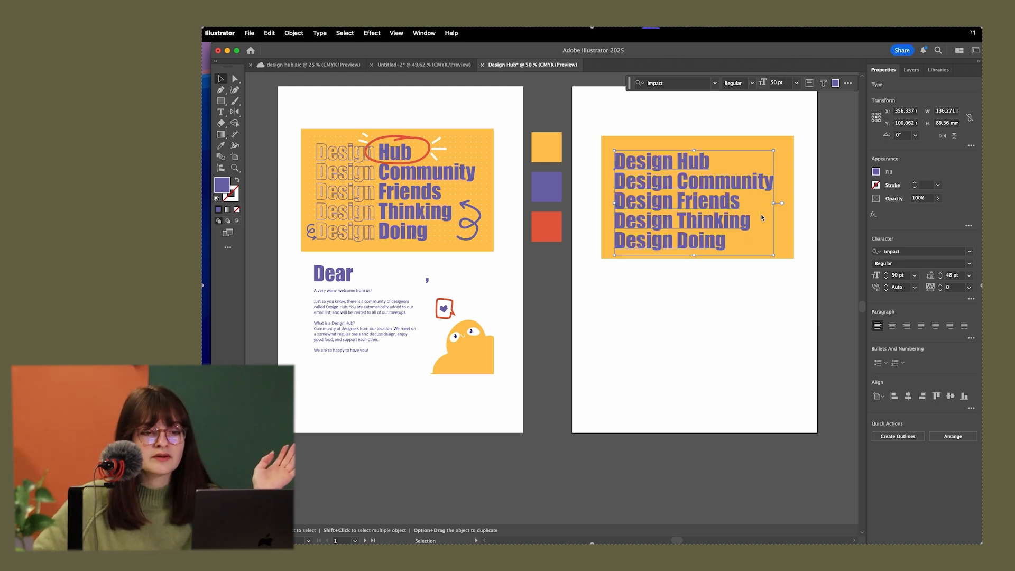
double_click(782, 205)
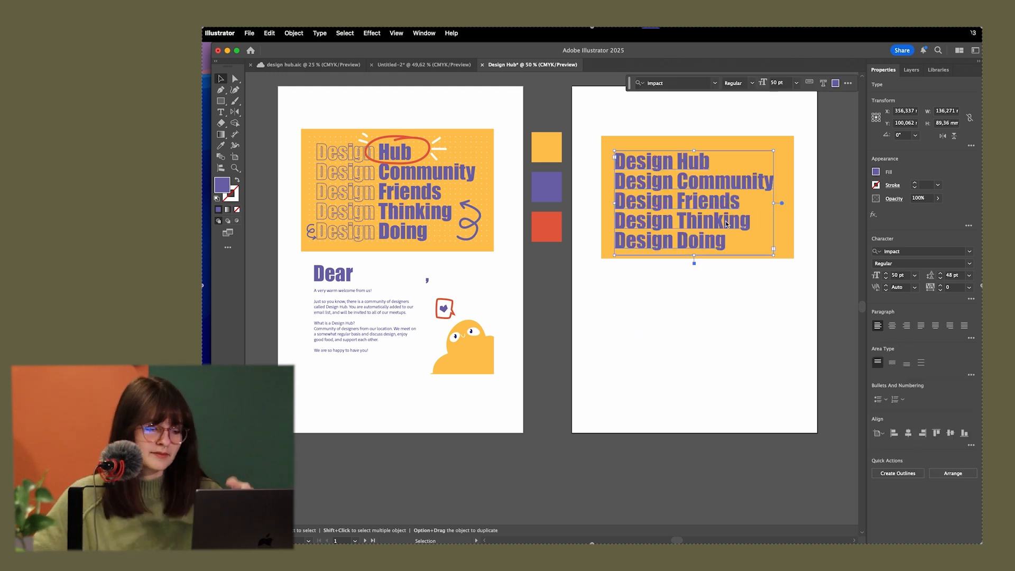
key("super+z")
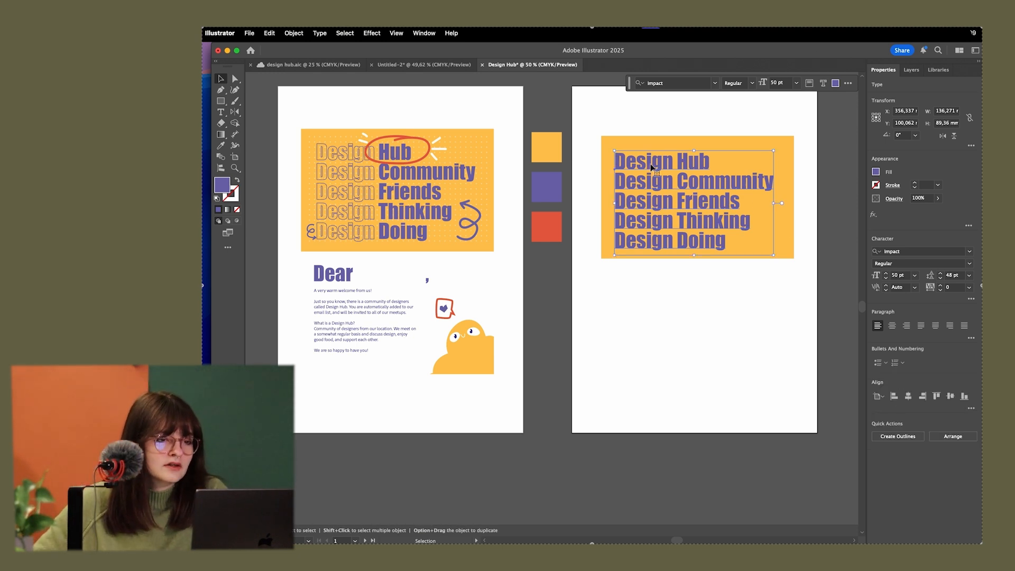
Turn the word "Design" in the first heading line into a purple outline by swapping its fill and stroke
double_click(651, 166)
triple_click(672, 164)
left_click(673, 165)
left_click_drag(672, 166, 591, 164)
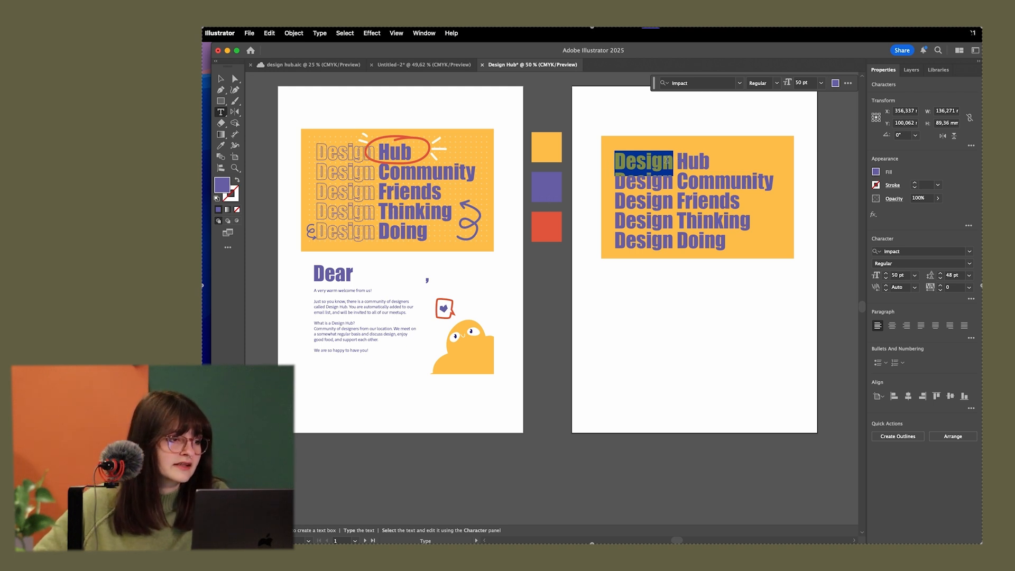
left_click(237, 181)
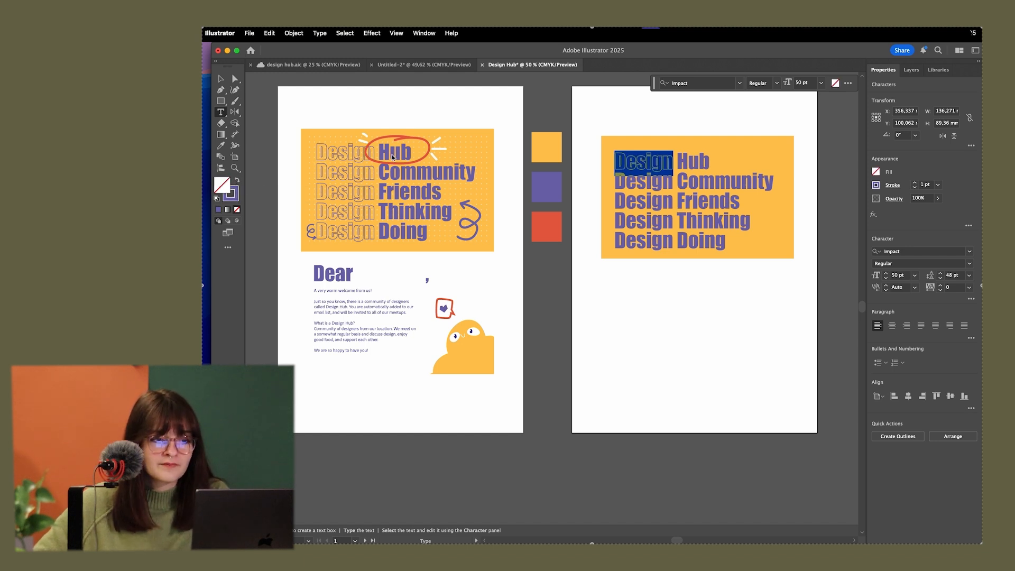
Give the word "Design" in the other four heading lines the same 1 pt purple outline with no fill
left_click_drag(674, 185, 612, 185)
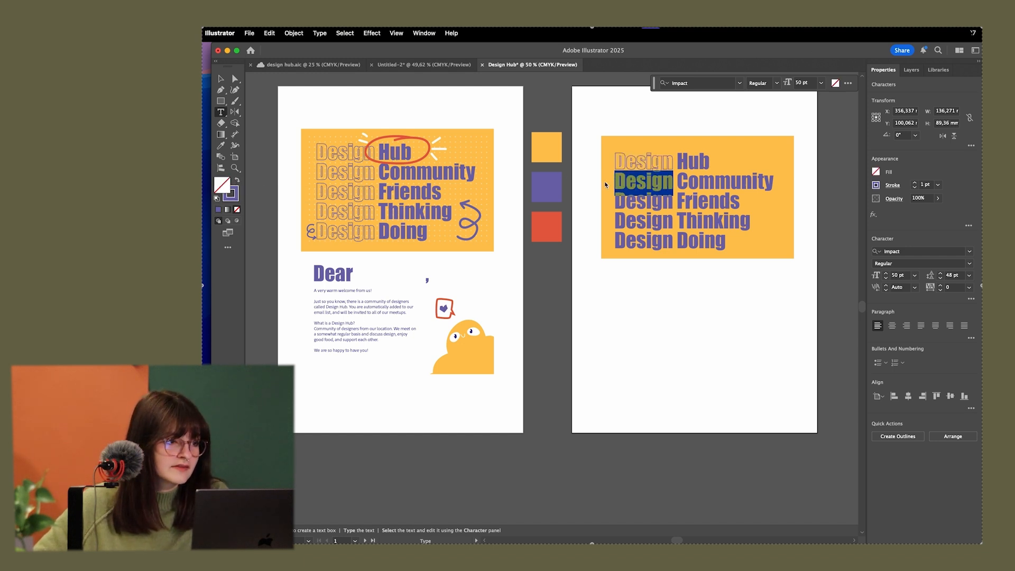
left_click(237, 181)
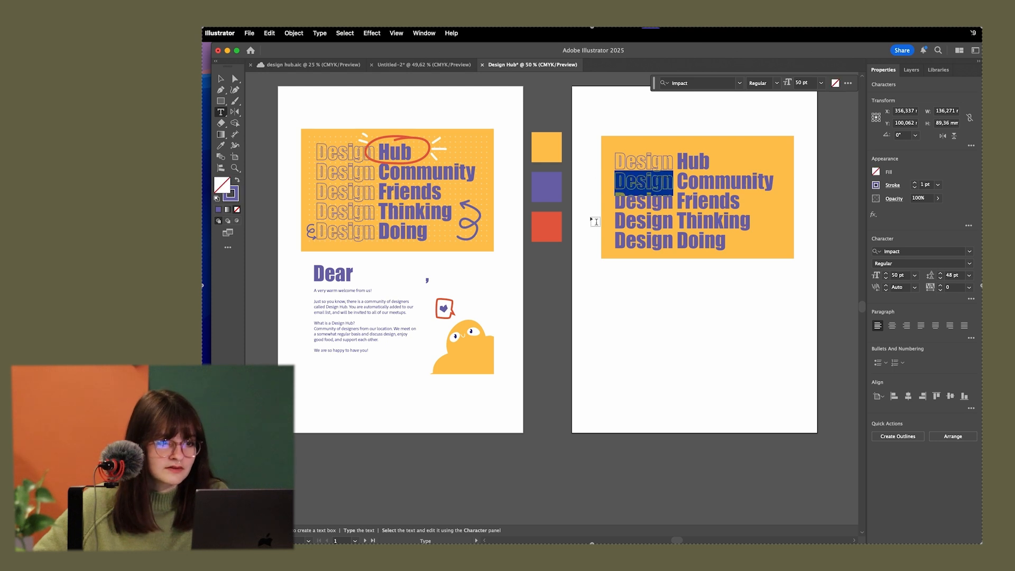
left_click_drag(674, 207, 614, 204)
left_click(238, 181)
left_click_drag(676, 225, 613, 222)
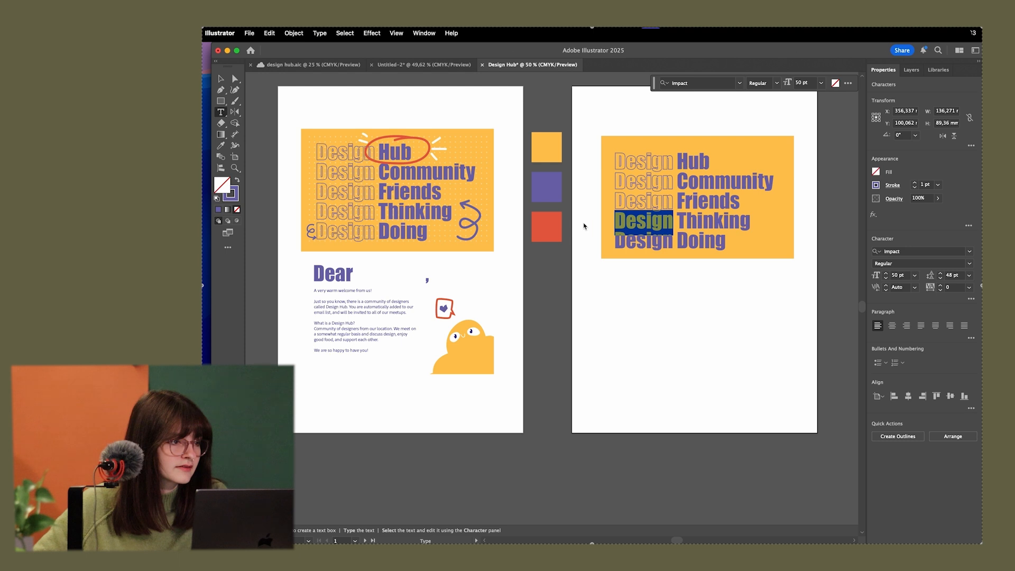
left_click(237, 181)
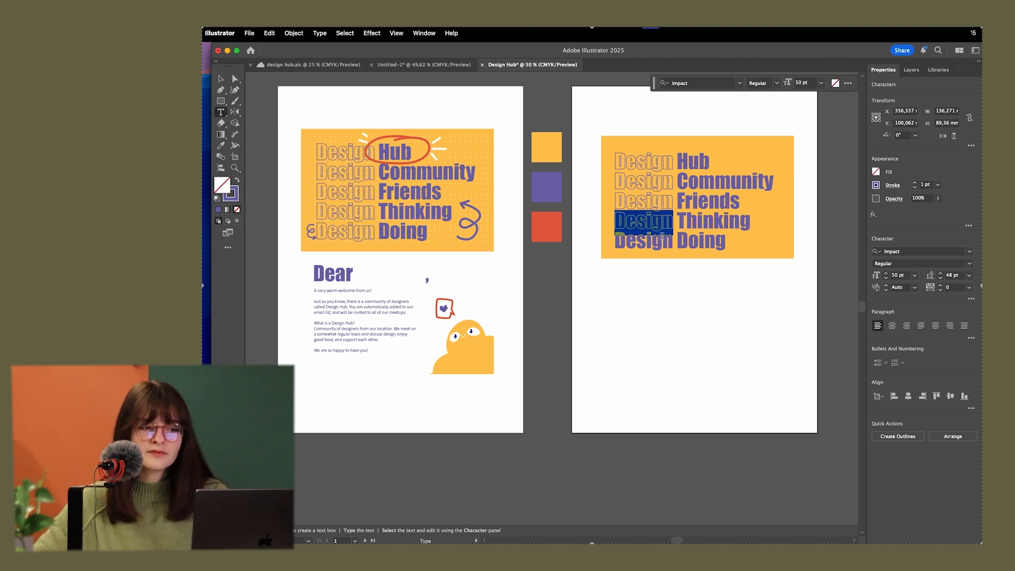
left_click_drag(669, 245, 614, 242)
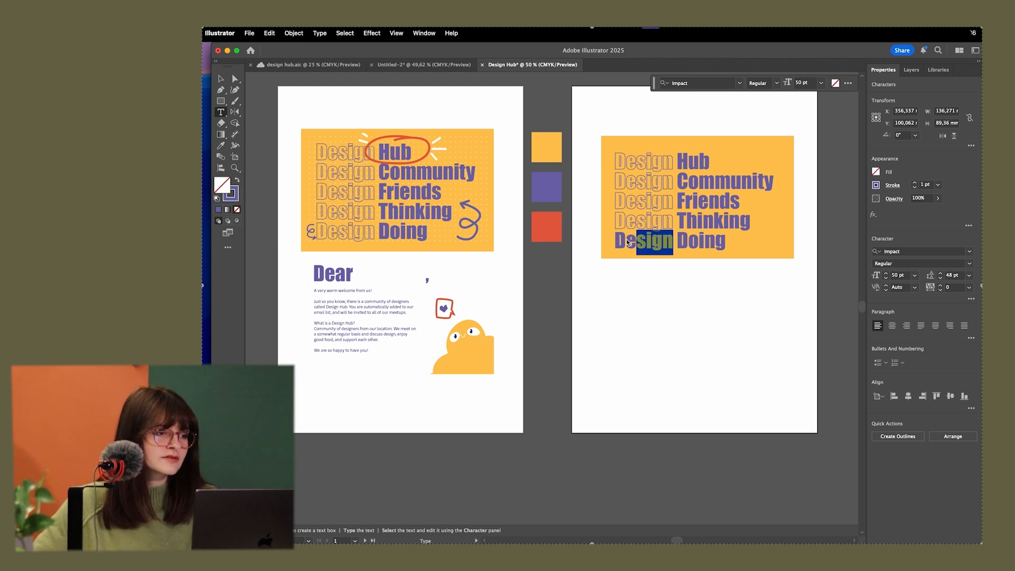
left_click(238, 181)
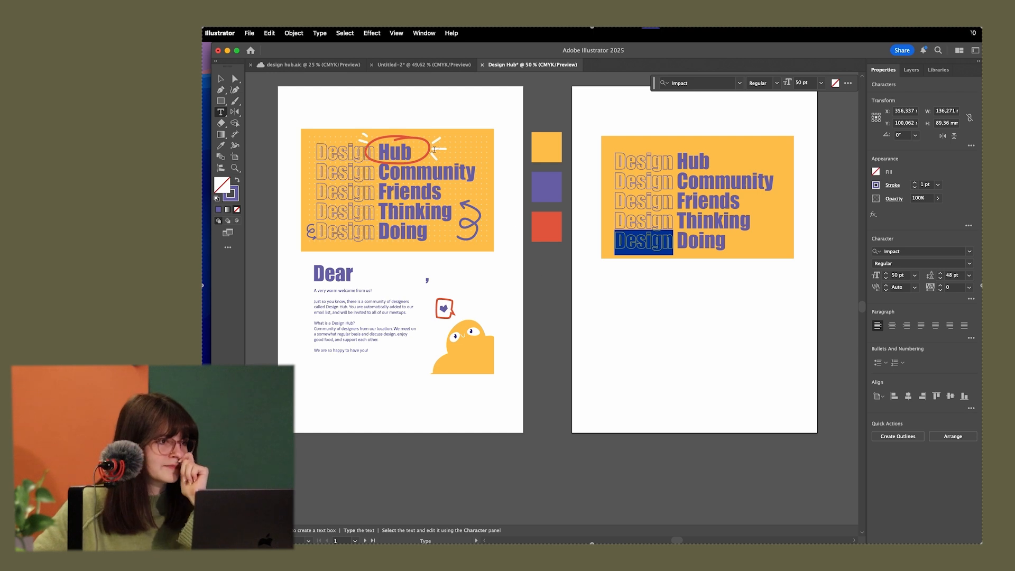
Finish editing the heading and move it slightly up on the yellow rectangle
left_click(221, 79)
left_click(646, 313)
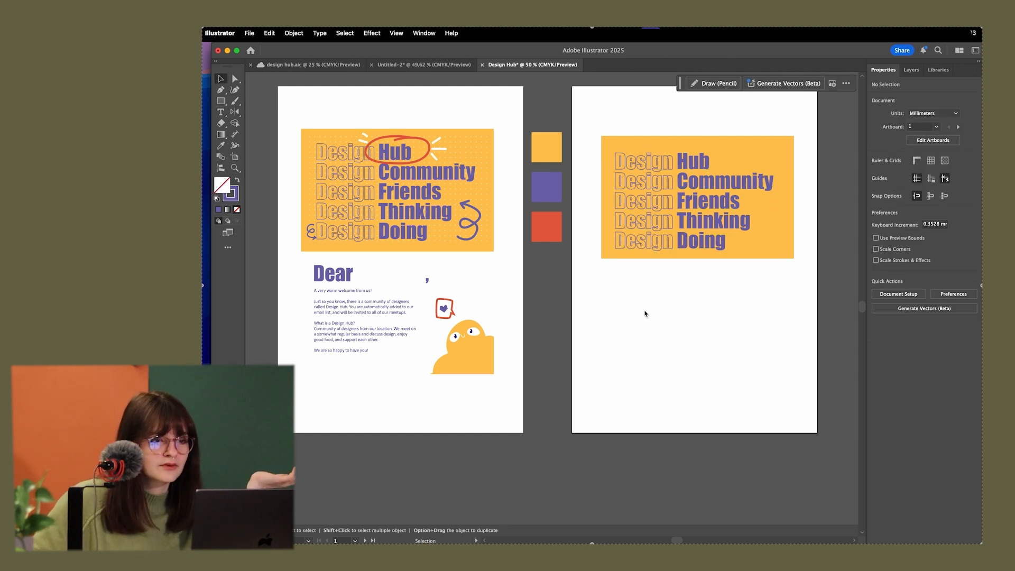
left_click_drag(679, 162, 682, 162)
left_click(715, 306)
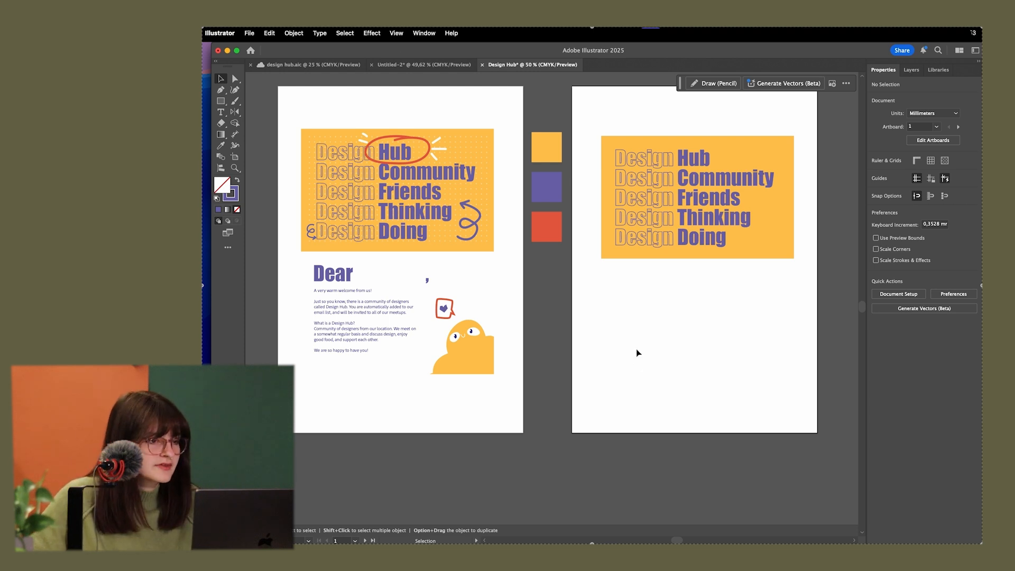
Draw a circle about 11 mm in diameter on the empty canvas beyond the second artboard
scroll(404, 176, "up", 5)
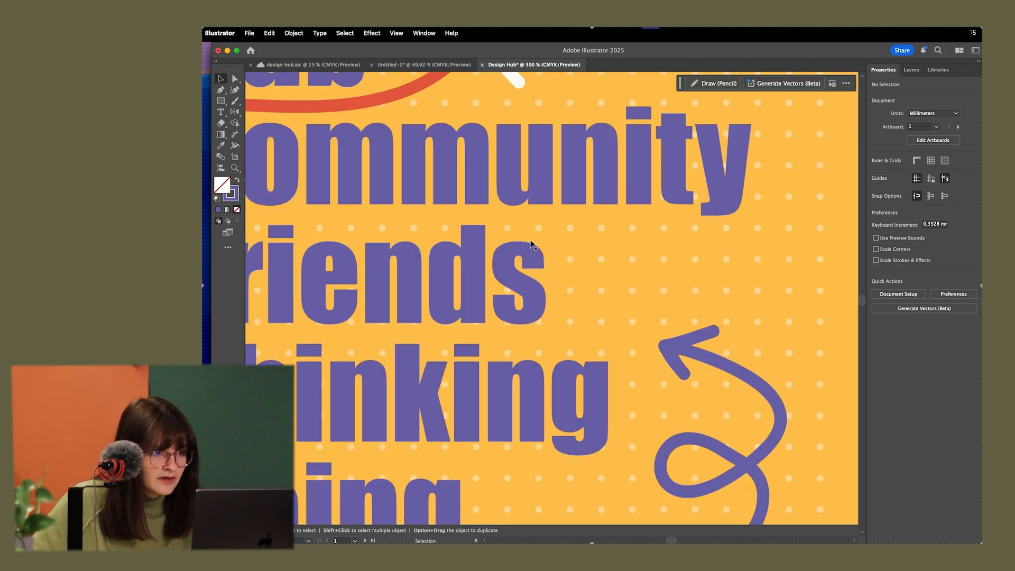
scroll(567, 260, "down", 6)
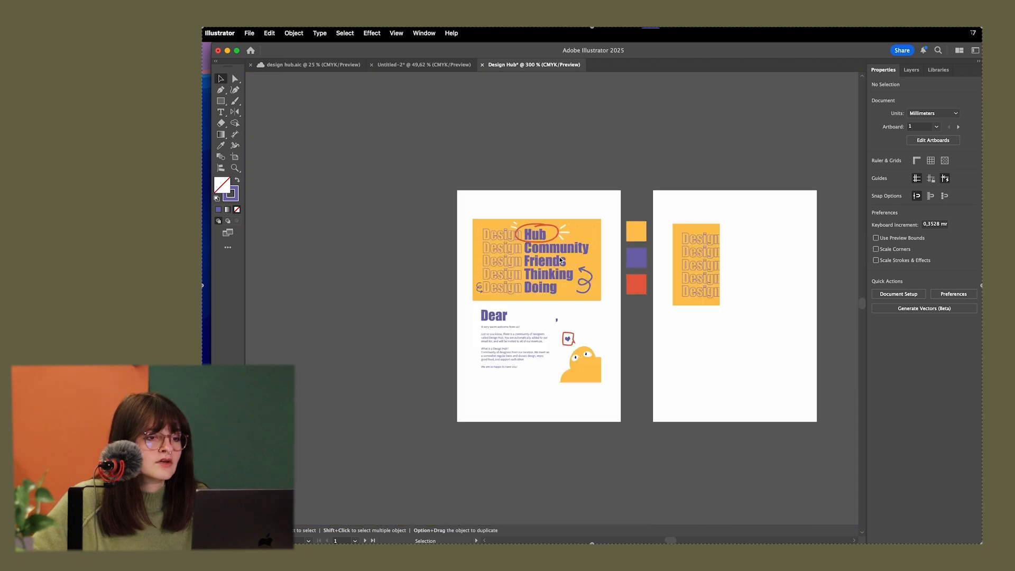
scroll(617, 275, "up", 2)
left_click_drag(727, 372, 474, 303)
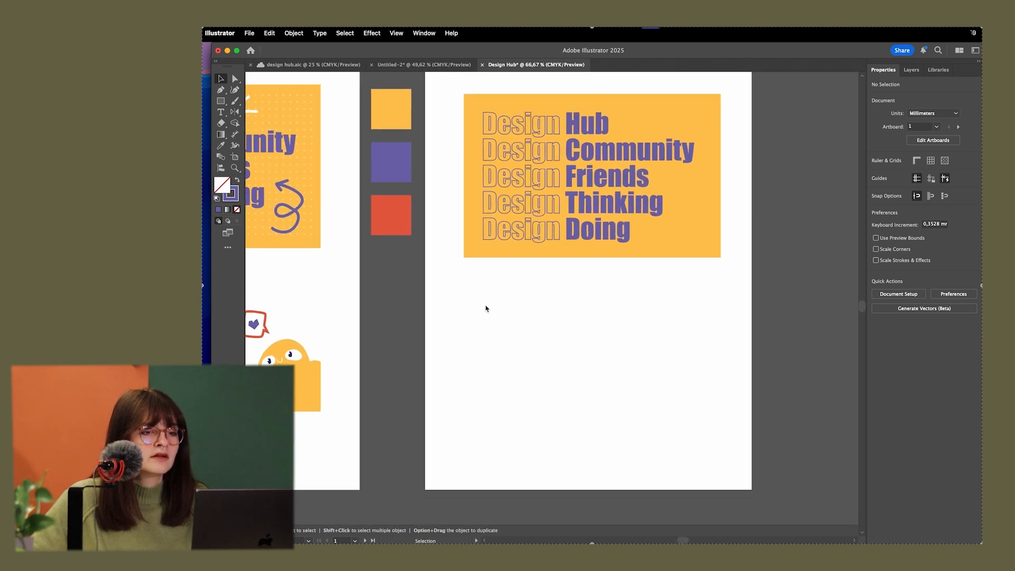
scroll(484, 299, "down", 3)
left_click_drag(668, 238, 362, 318)
left_click_drag(550, 227, 548, 286)
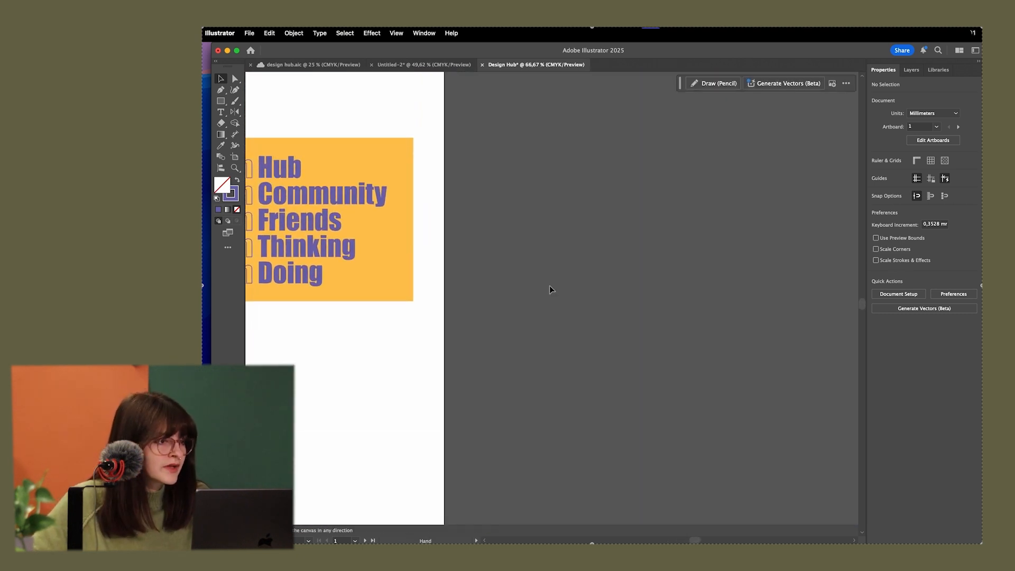
left_click(221, 101)
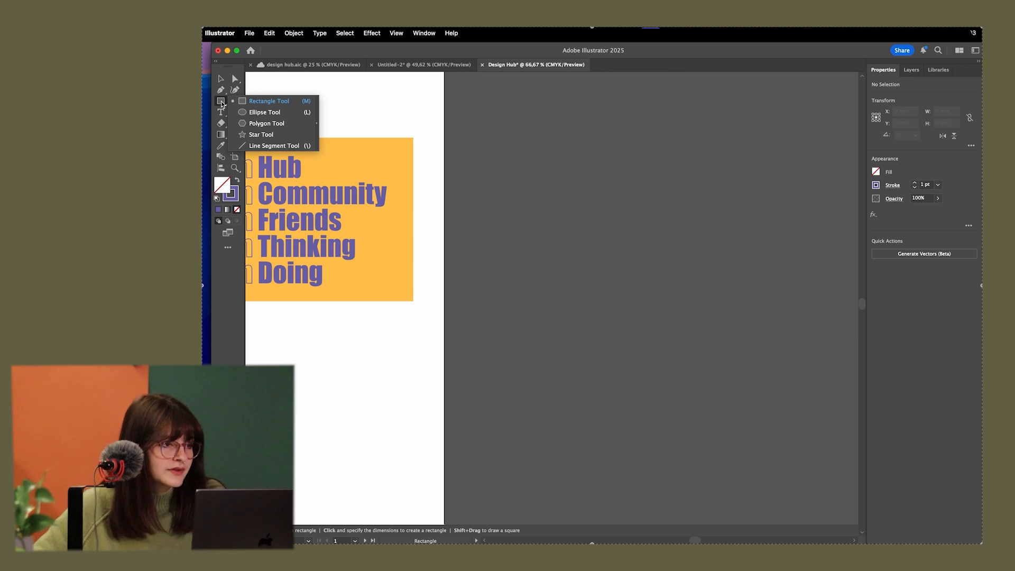
left_click(262, 112)
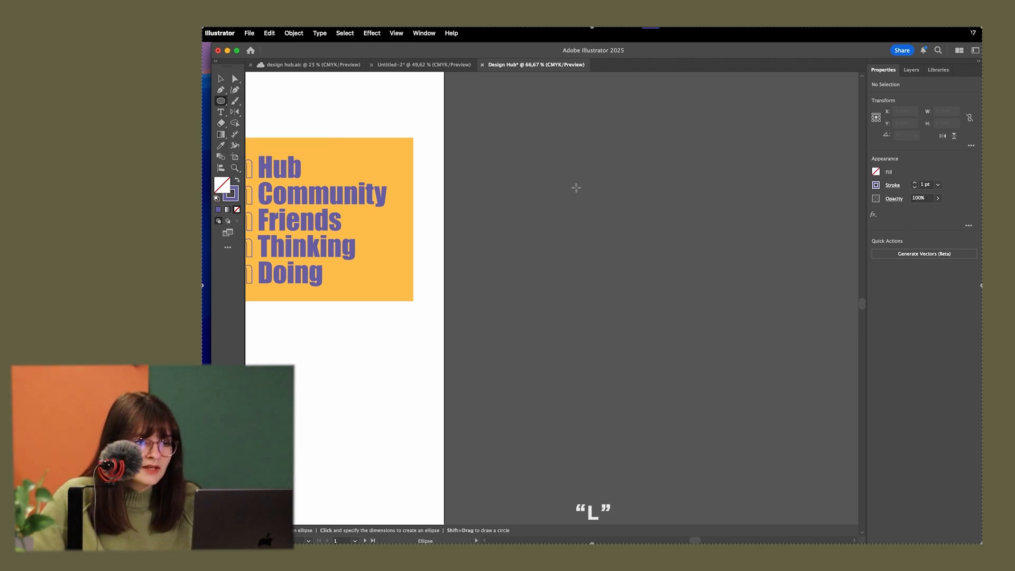
left_click_drag(572, 179, 678, 277)
left_click_drag(765, 322, 576, 175)
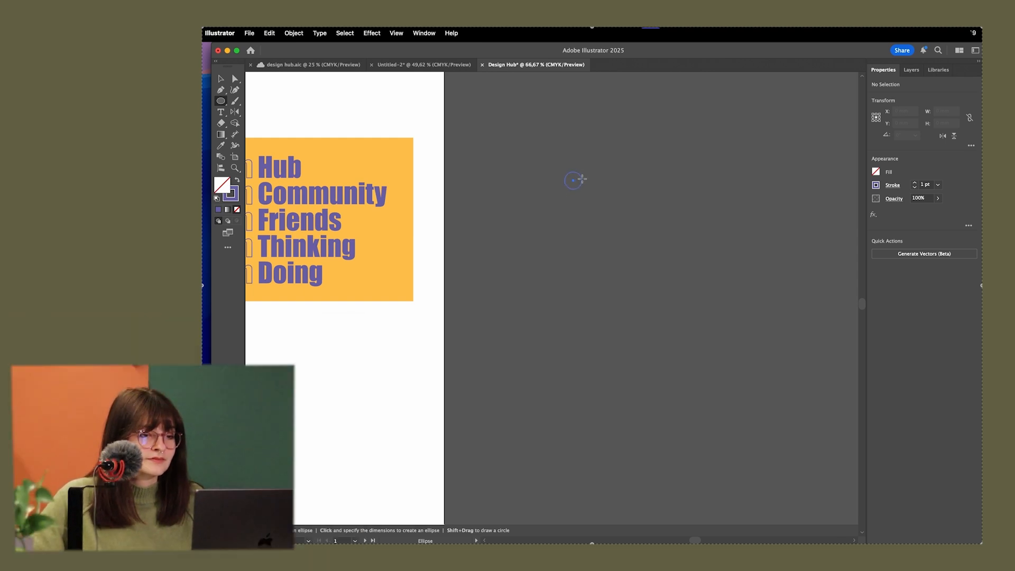
left_click_drag(582, 180, 582, 179)
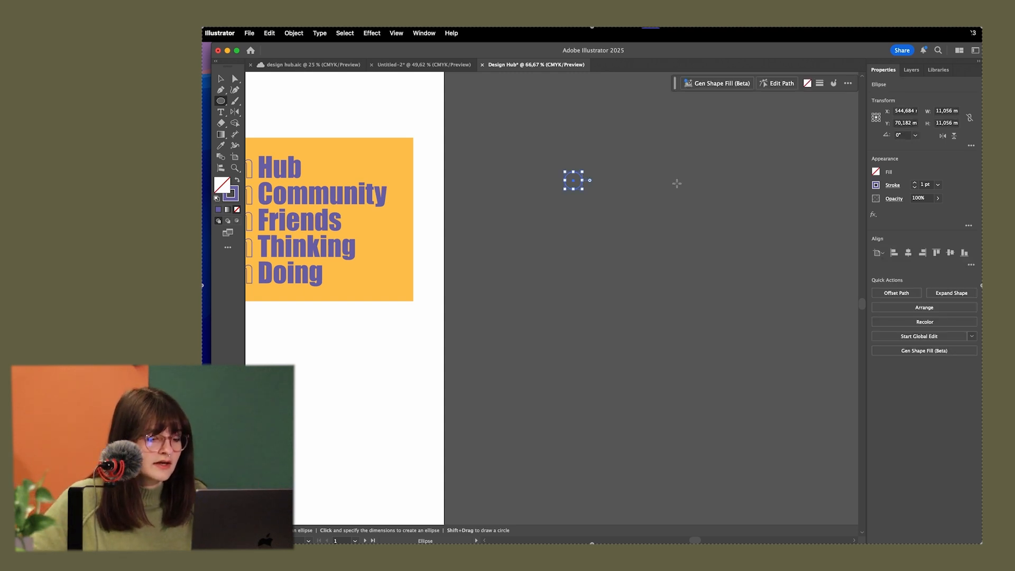
Swap the circle's stroke and fill, then set its fill colour to white (FFFFFF)
key("v")
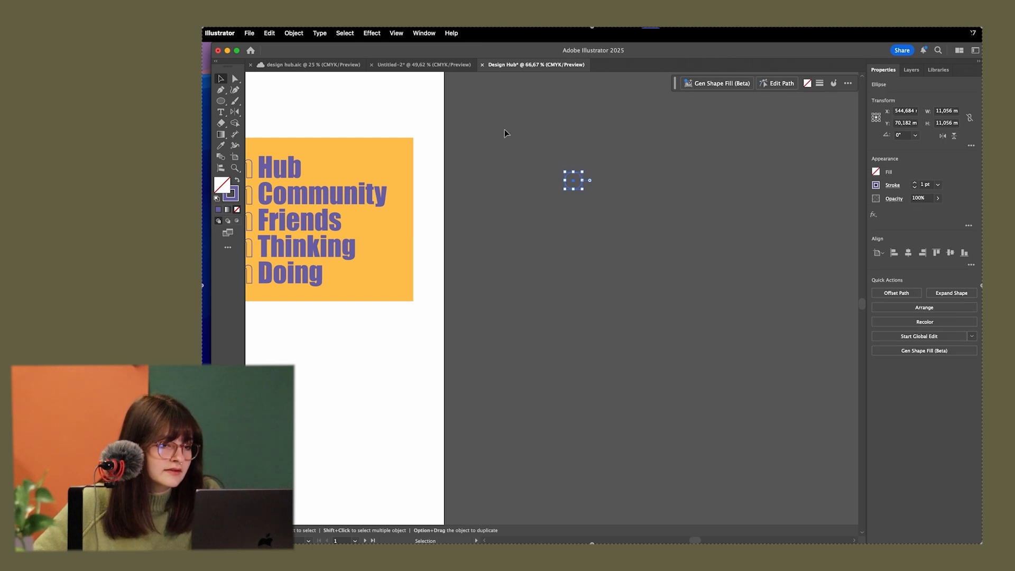
left_click(238, 181)
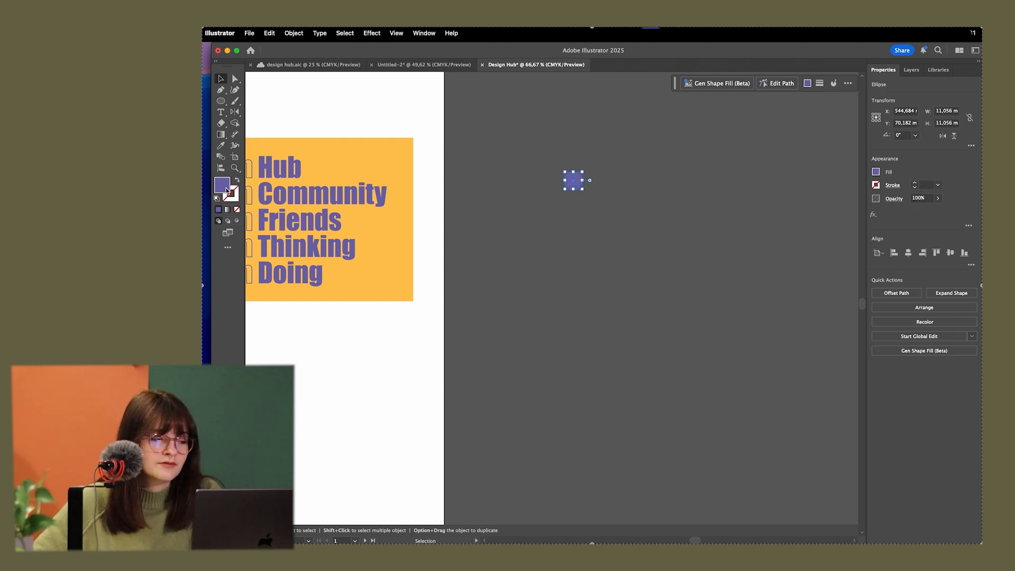
double_click(223, 185)
type("E3E3E8")
left_click_drag(441, 218, 470, 227)
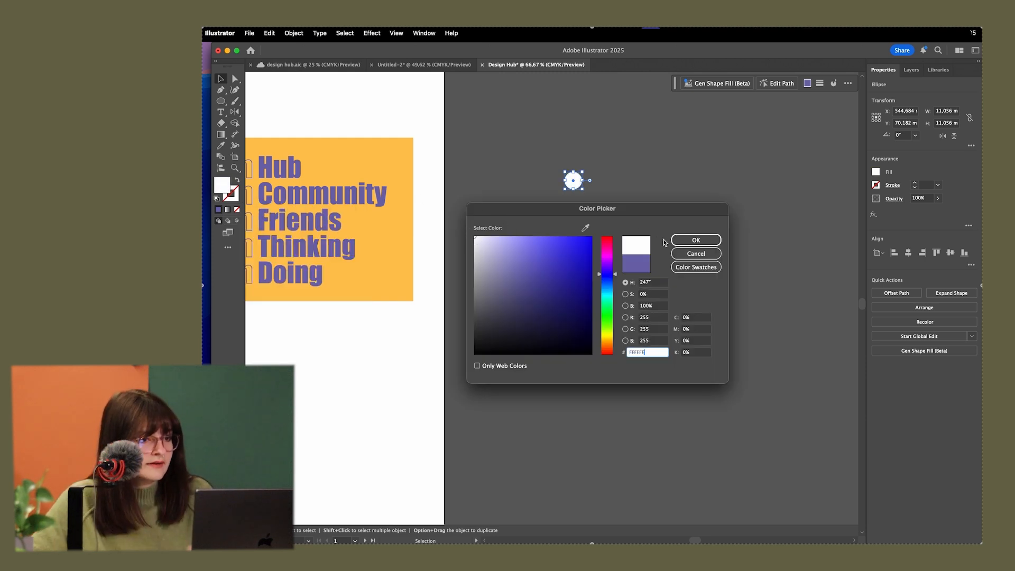
left_click(680, 241)
left_click(620, 208)
Shrink the white circle to a dot about 1.7 mm in diameter
scroll(551, 220, "down", 1)
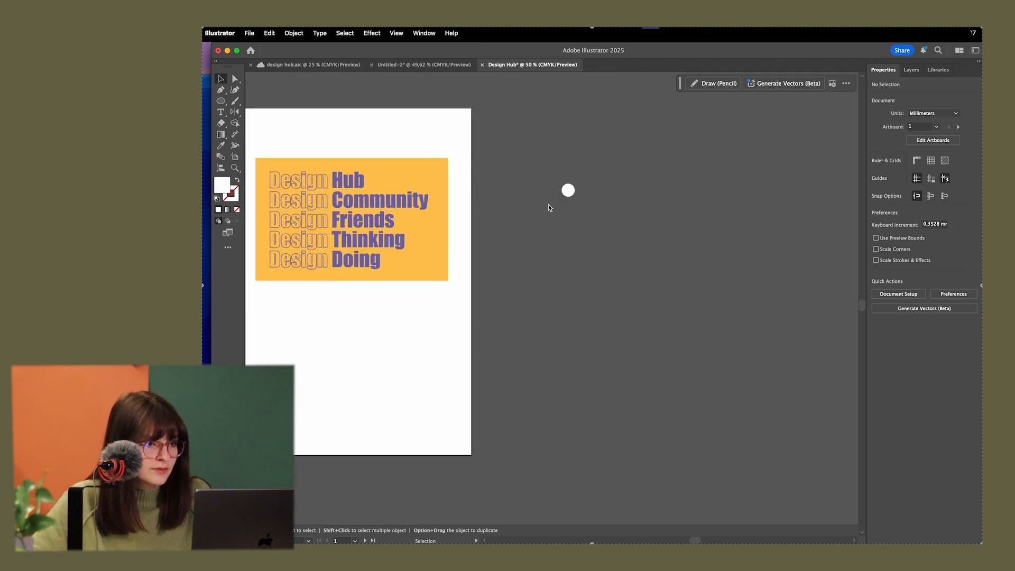
scroll(572, 184, "up", 6)
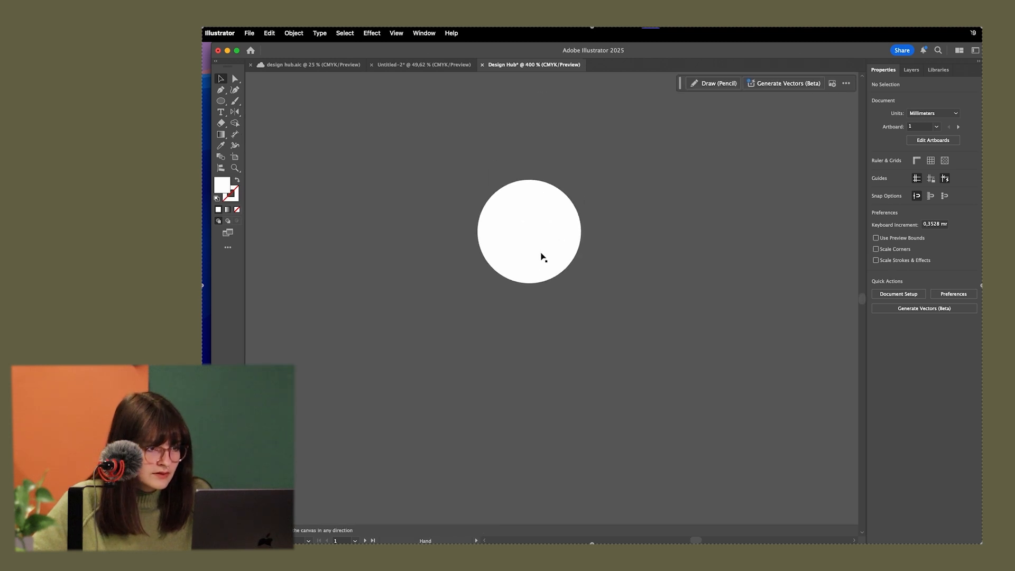
left_click(539, 253)
left_click_drag(573, 277, 496, 197)
left_click(629, 232)
scroll(703, 238, "down", 5)
scroll(702, 258, "right", 4)
scroll(585, 236, "up", 2)
Try setting only the dot's width to 0,937 mm, and undo the change
key("super+a")
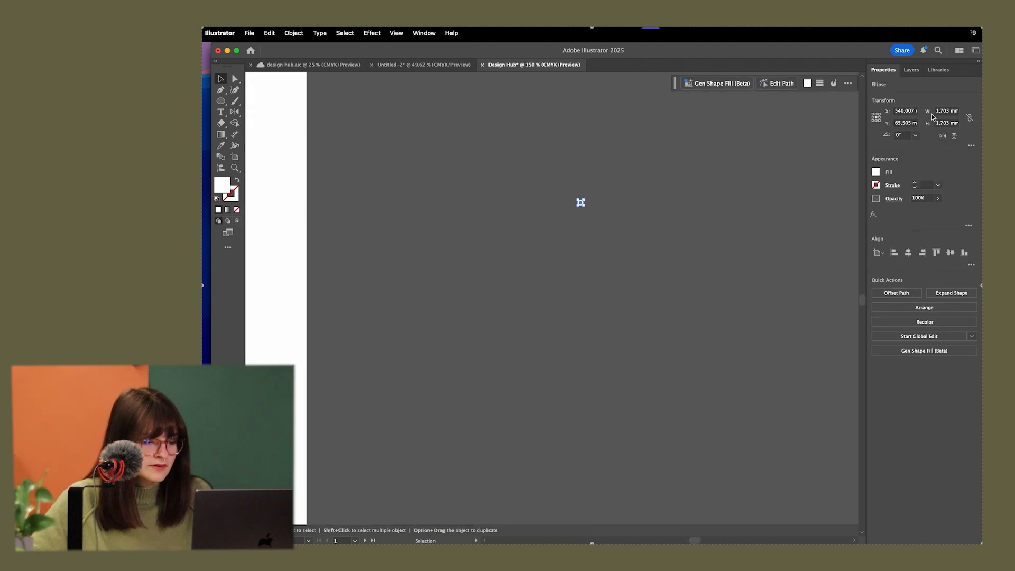
left_click(951, 111)
type("0,937")
key("Return")
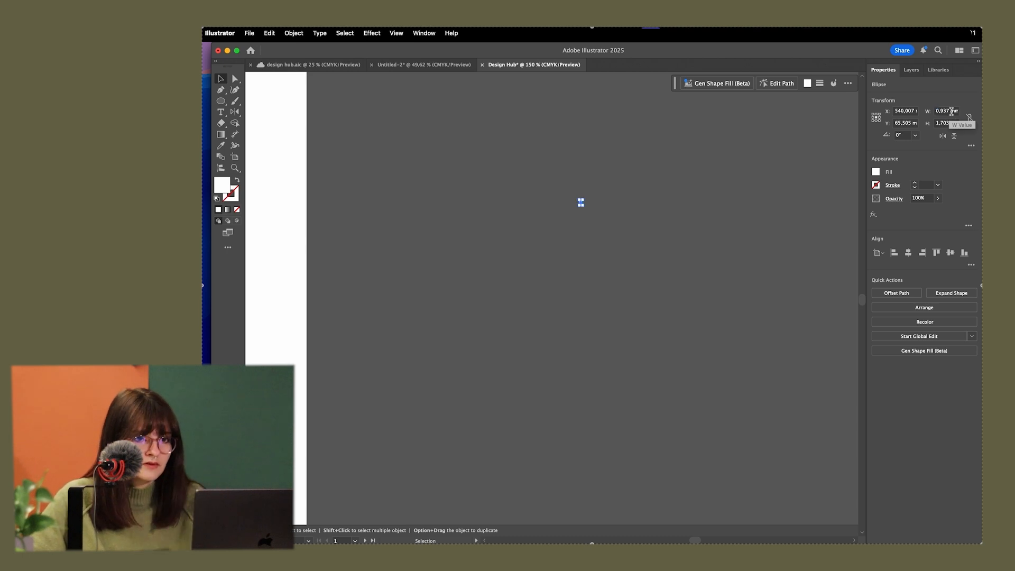
key("super+z")
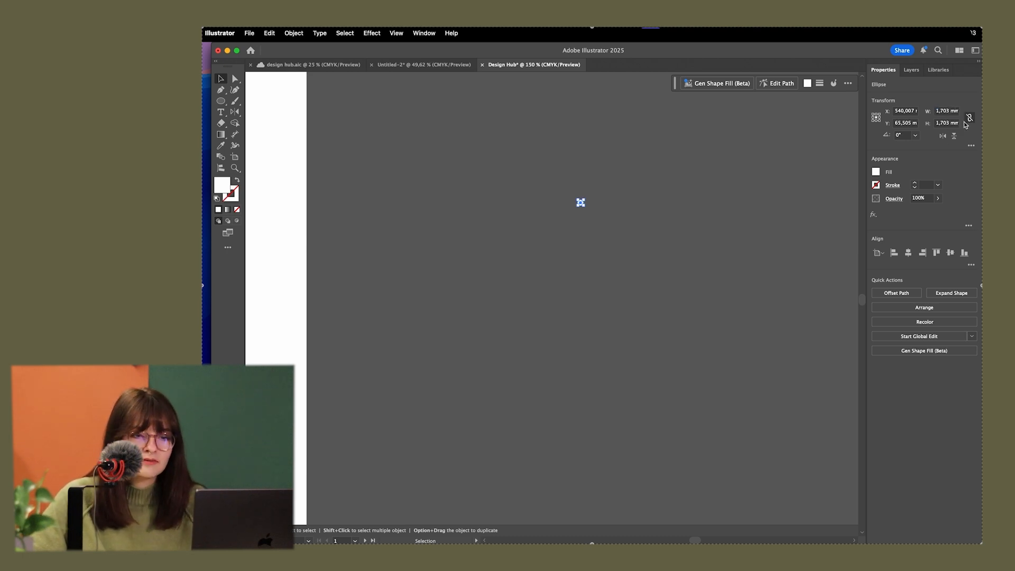
Constrain the dot's width and height proportions and set its width to 0,937 mm
left_click(968, 122)
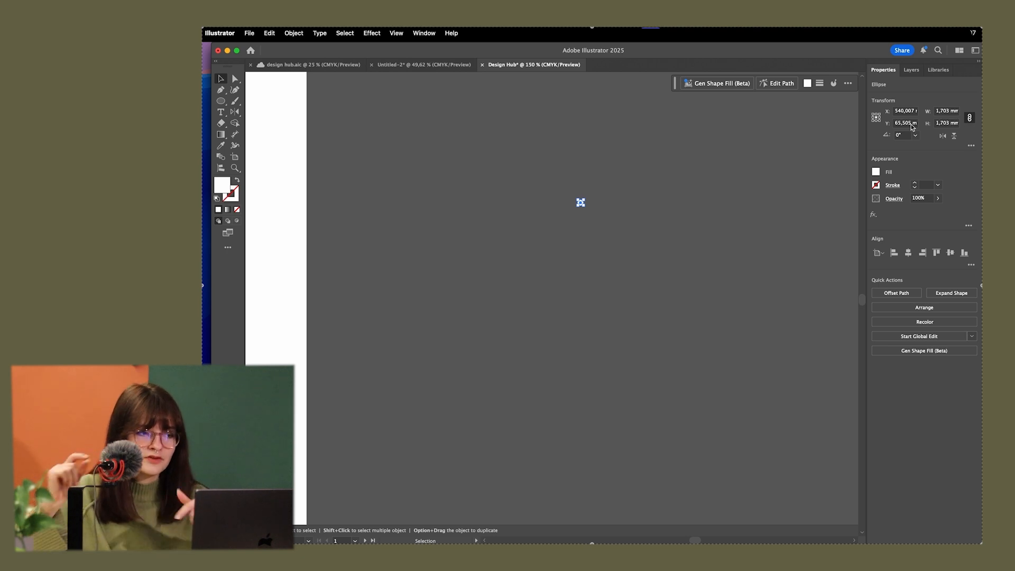
double_click(952, 111)
type("0,937 mm")
key("Return")
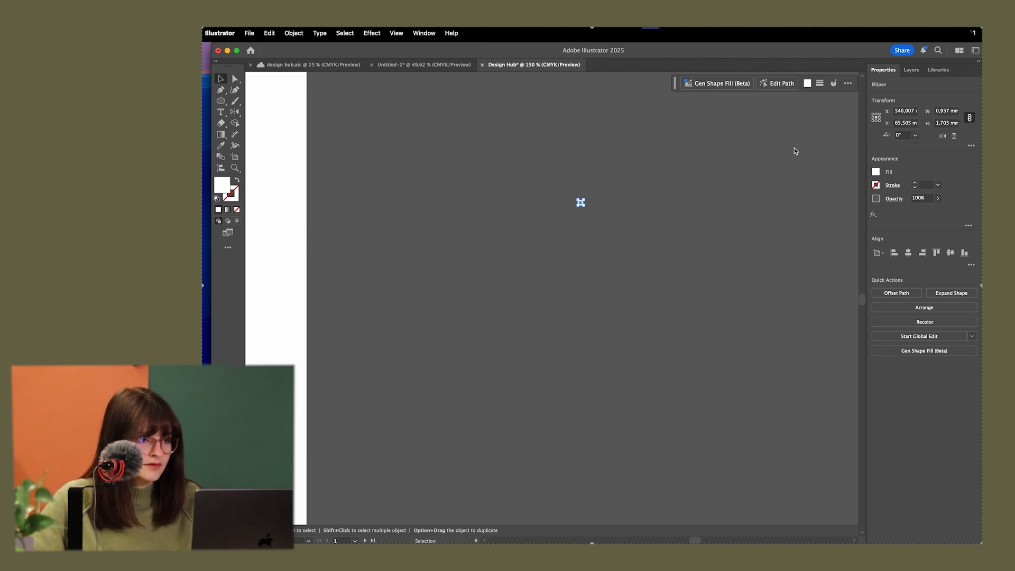
Turn the small white dot into a grid repeat
left_click_drag(584, 222, 548, 179)
scroll(574, 205, "up", 3)
scroll(622, 211, "up", 5)
scroll(623, 211, "down", 6)
left_click_drag(661, 234, 575, 167)
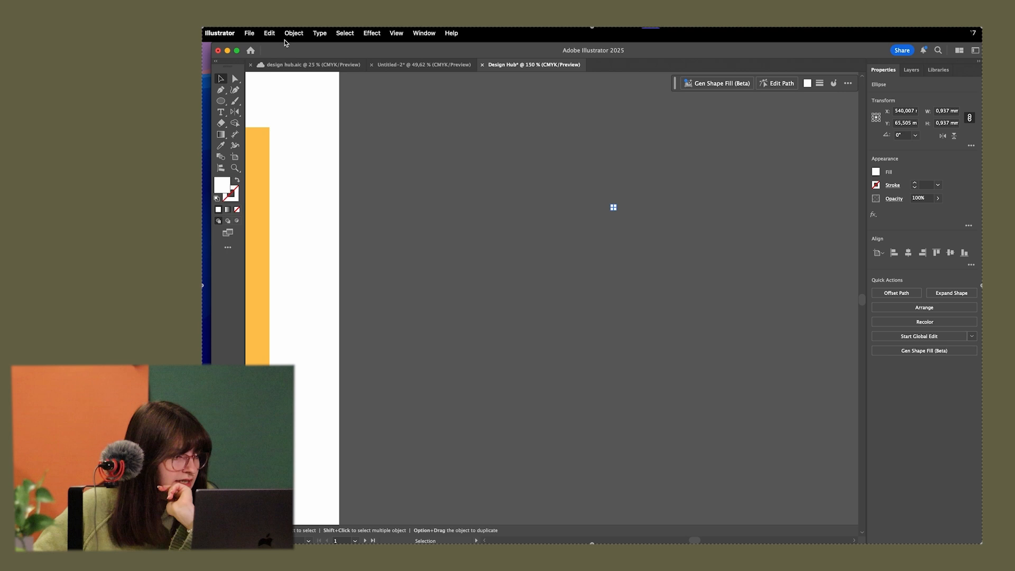
left_click(286, 38)
mouse_move(366, 351)
left_click(413, 361)
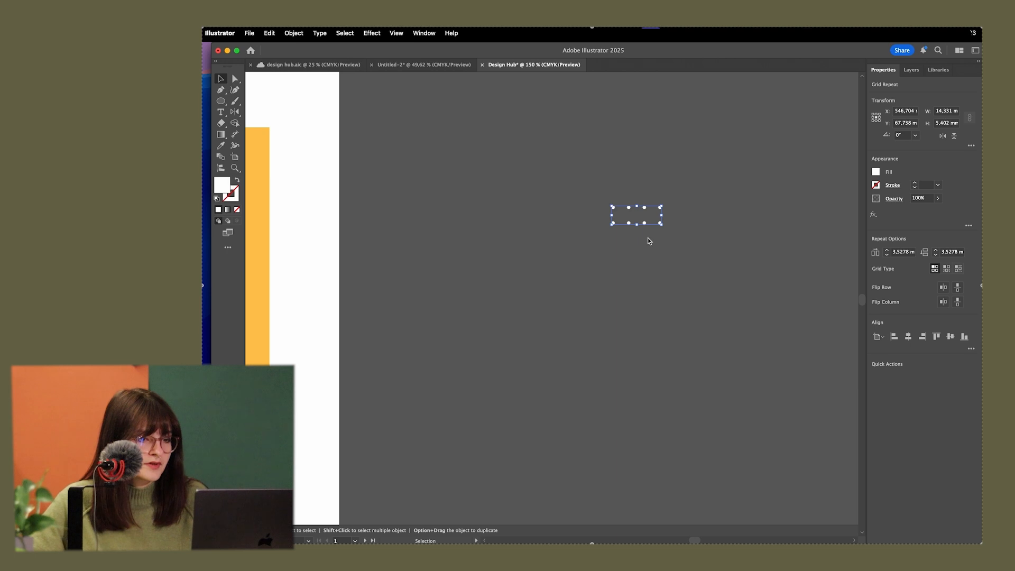
Extend the dot grid repeat with more rows and columns to about 201 × 98 mm
scroll(648, 237, "up", 3)
left_click_drag(623, 225, 616, 427)
scroll(635, 370, "down", 3)
left_click_drag(641, 329, 795, 329)
left_click_drag(690, 397, 682, 487)
scroll(634, 400, "down", 3)
left_click_drag(625, 284, 859, 290)
left_click_drag(704, 330, 718, 406)
scroll(644, 305, "down", 1)
Scale the dot grid proportionally, first to a width of 165 mm and finally to a height of 105 mm
left_click(946, 113)
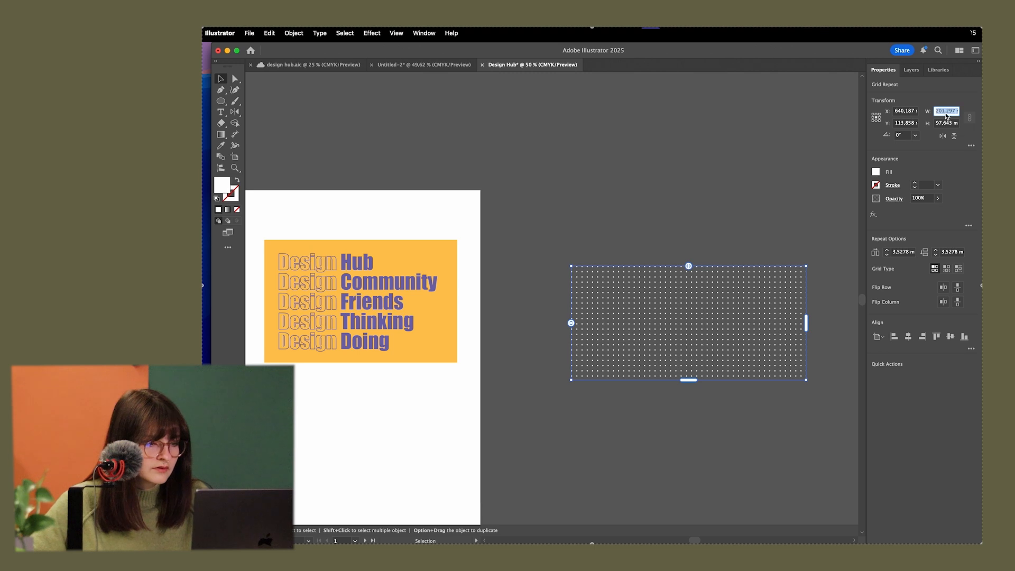
type("165")
left_click(955, 123)
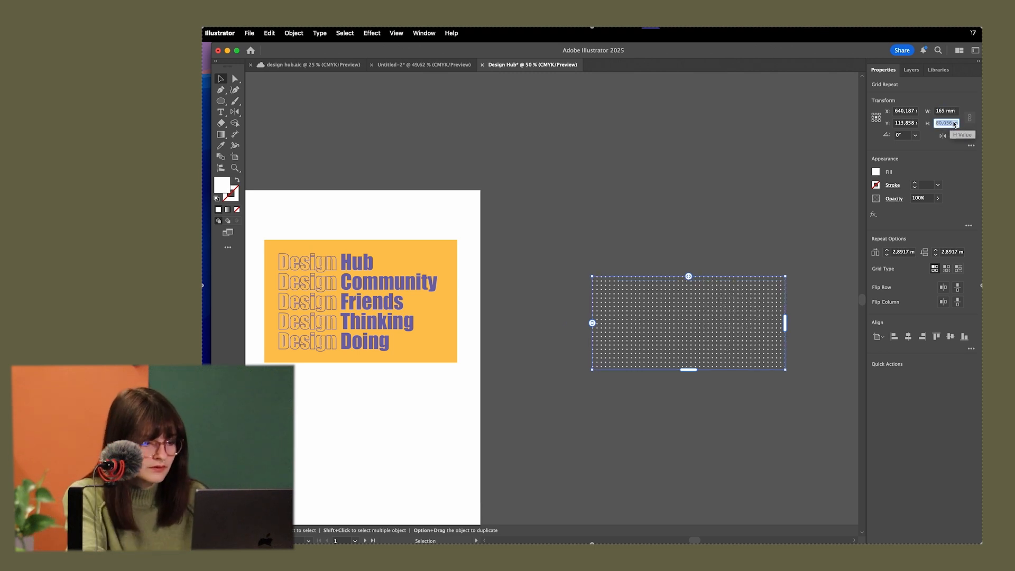
type("105")
key("Return")
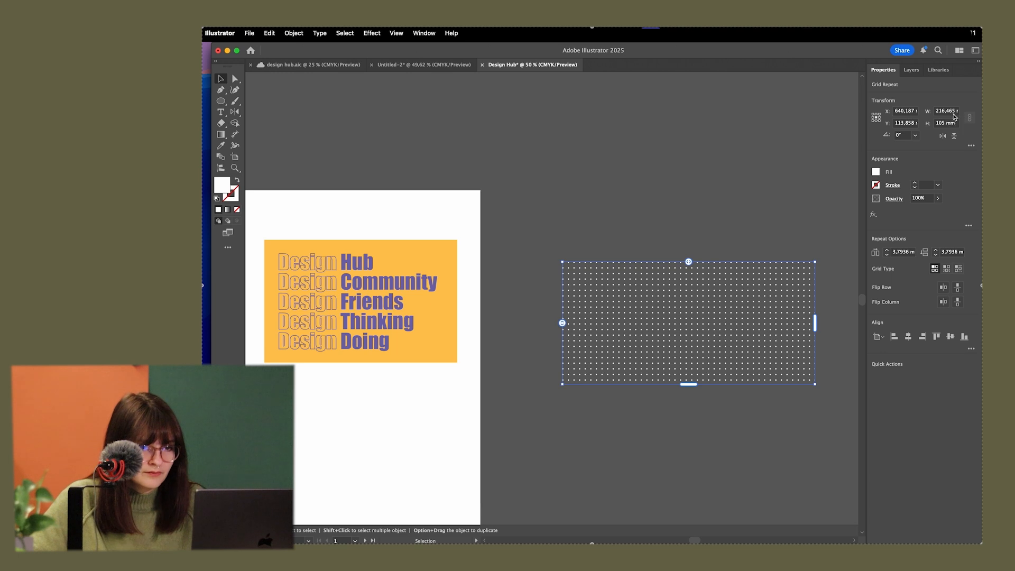
Place the dot grid over the yellow rectangle and trim its columns and rows to about 157 × 95 mm
left_click_drag(817, 325, 746, 324)
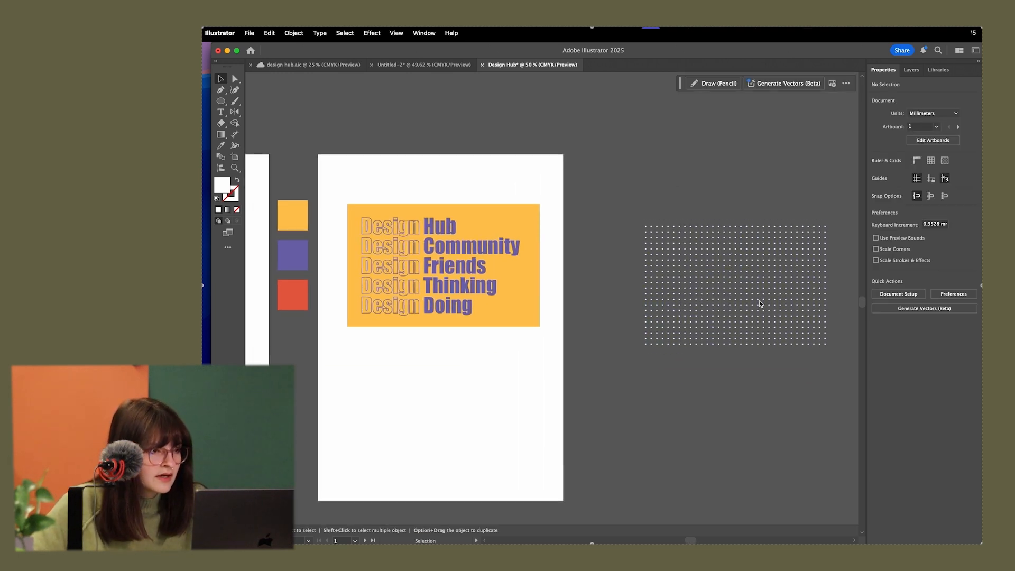
left_click_drag(760, 300, 492, 269)
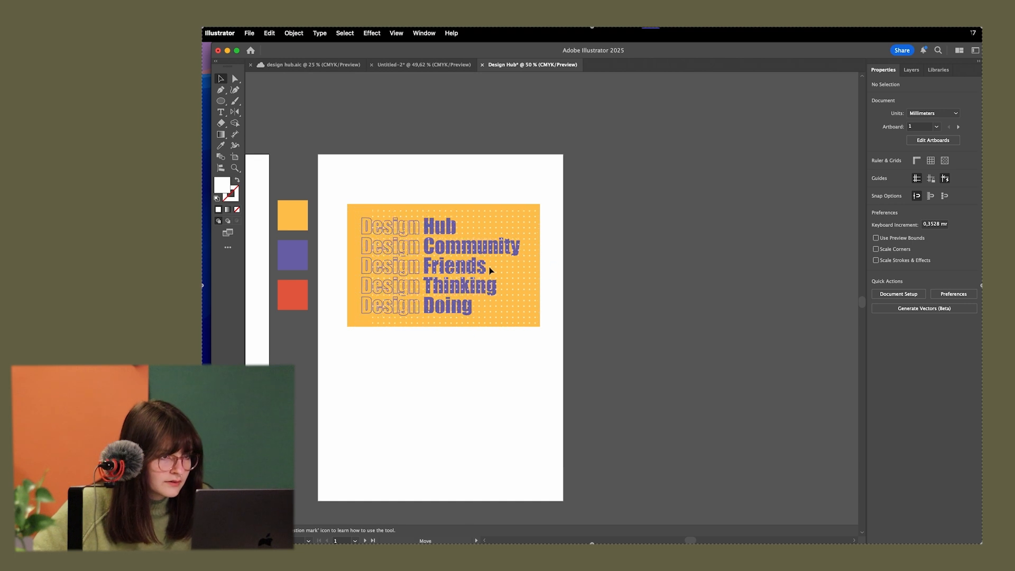
scroll(401, 267, "up", 4)
scroll(414, 273, "down", 2)
left_click_drag(662, 272, 620, 280)
left_click_drag(492, 399, 495, 377)
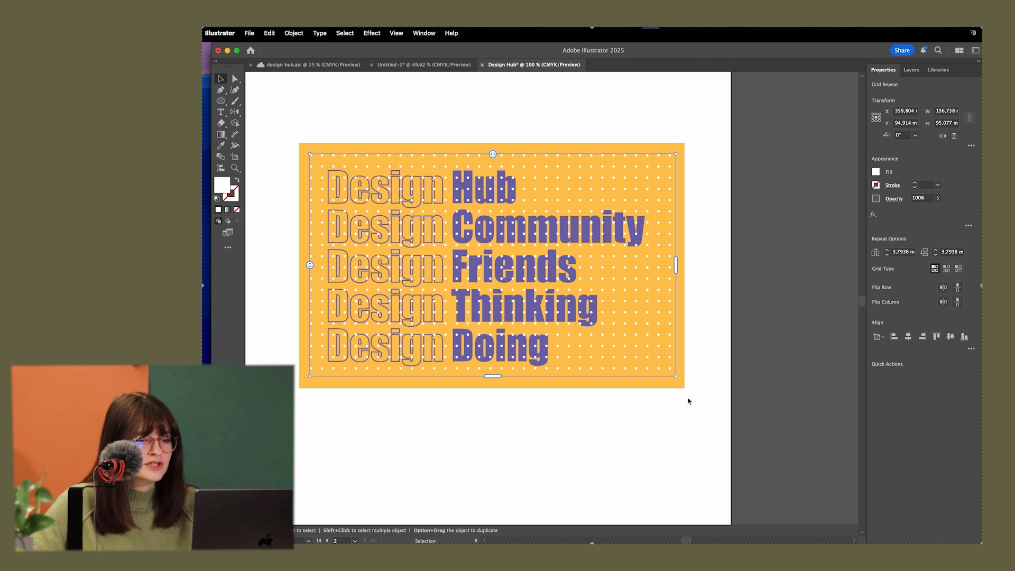
Center the dot grid on the yellow rectangle, using the rectangle as the key object for alignment
left_click(674, 385, "shift")
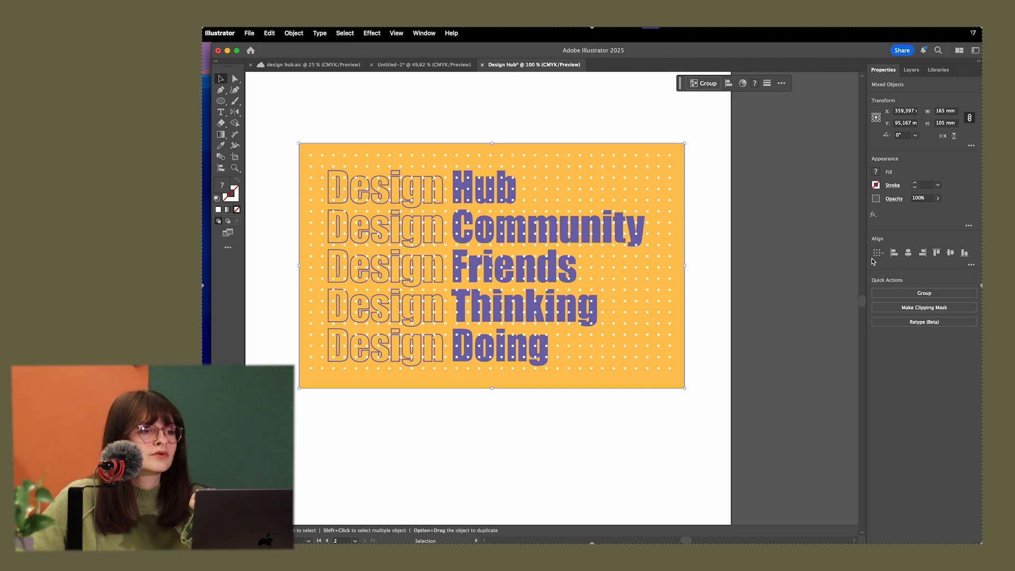
left_click(424, 33)
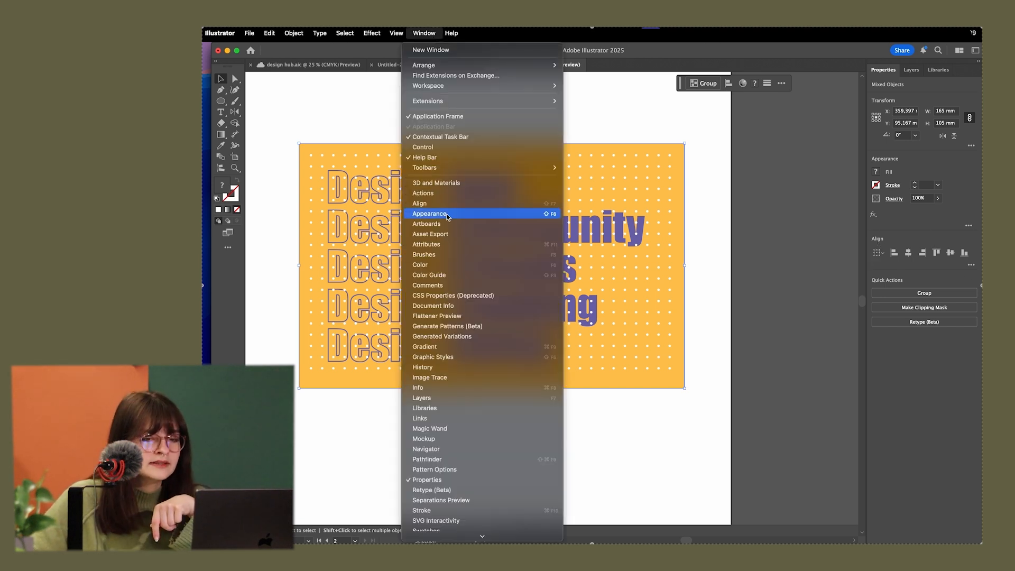
left_click(901, 236)
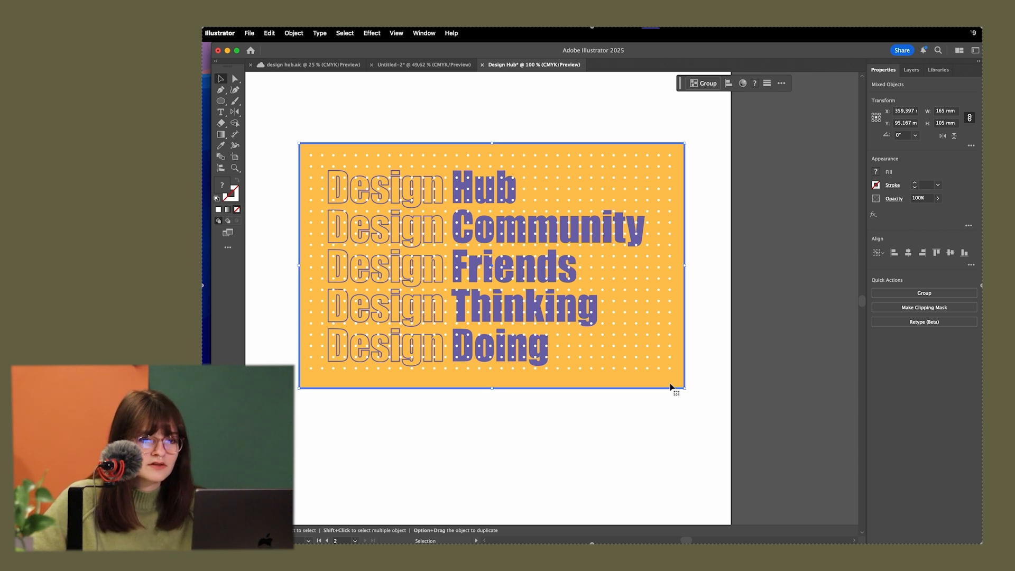
left_click(878, 253)
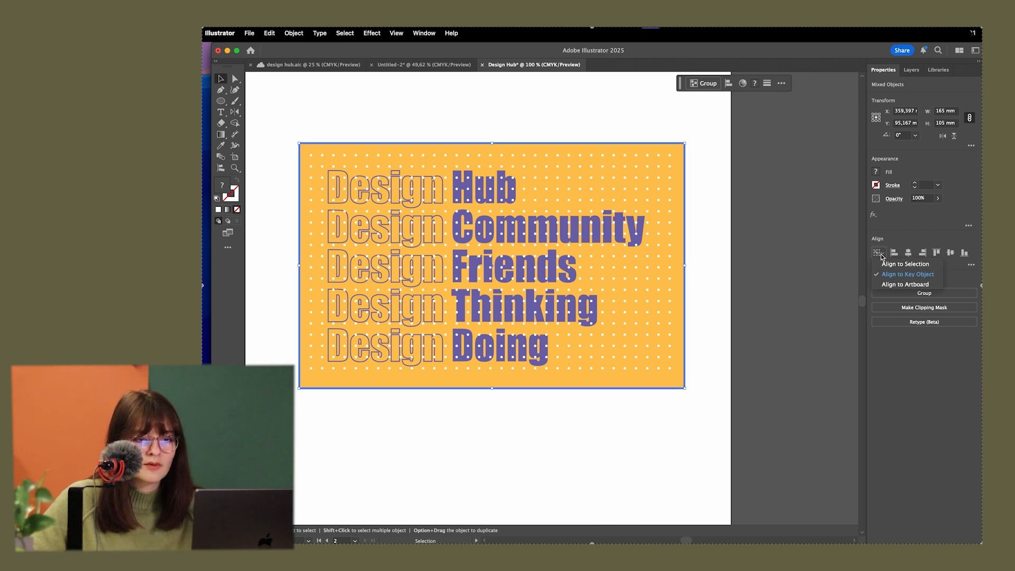
left_click(908, 253)
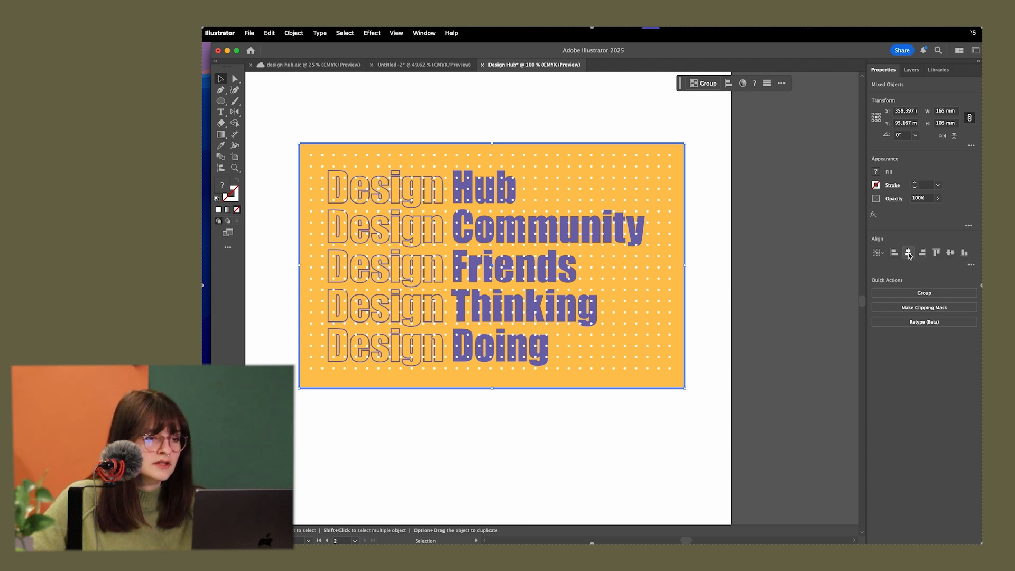
left_click(758, 268)
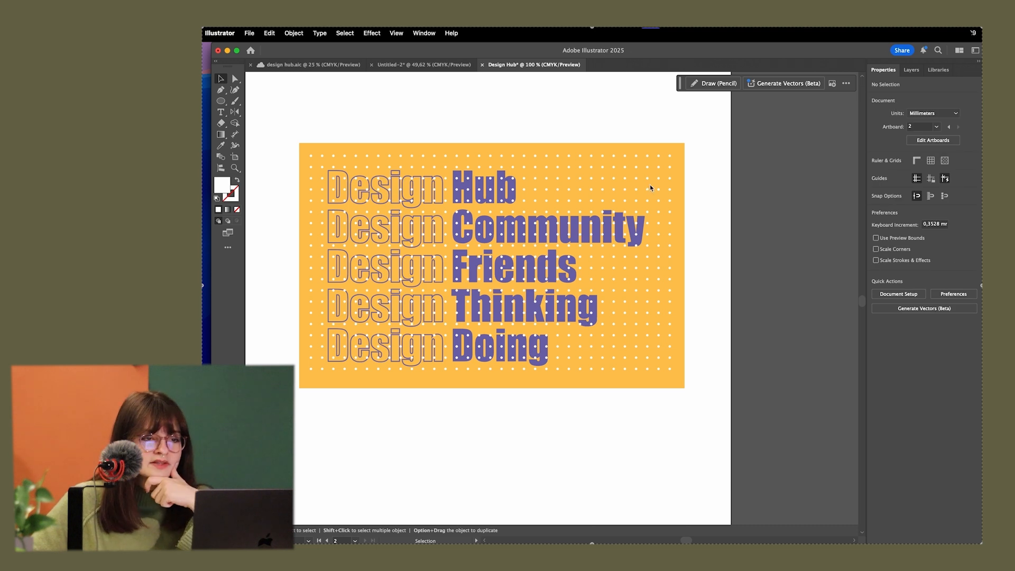
Send the dot grid and the yellow rectangle to the back, behind the purple heading
key("super+a")
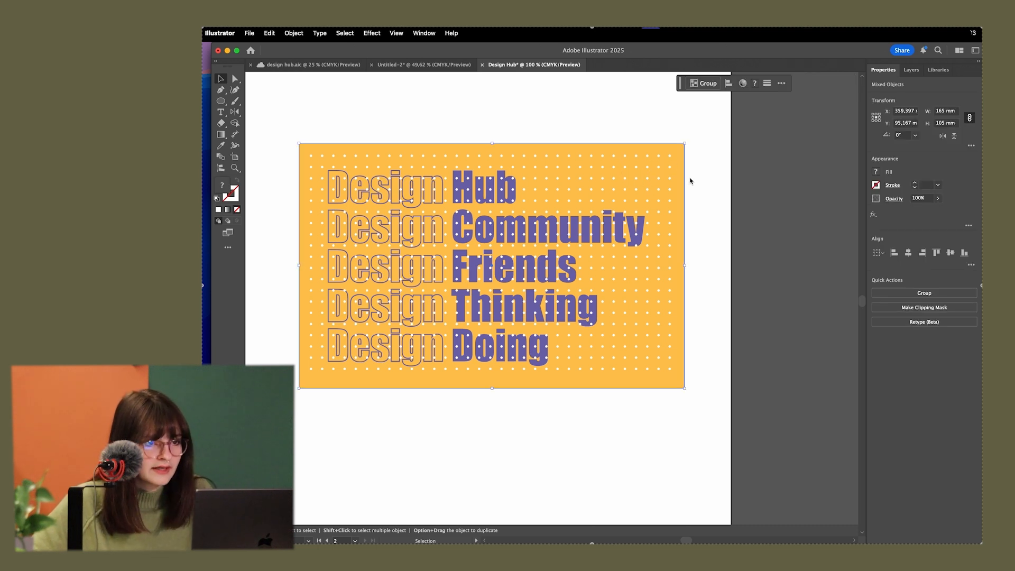
right_click(658, 170)
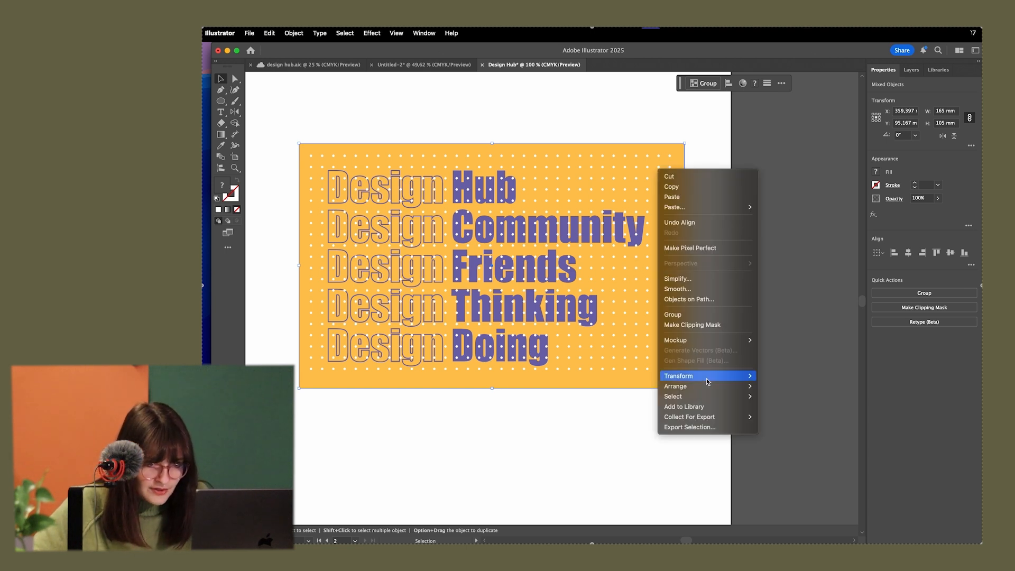
mouse_move(728, 386)
left_click(783, 418)
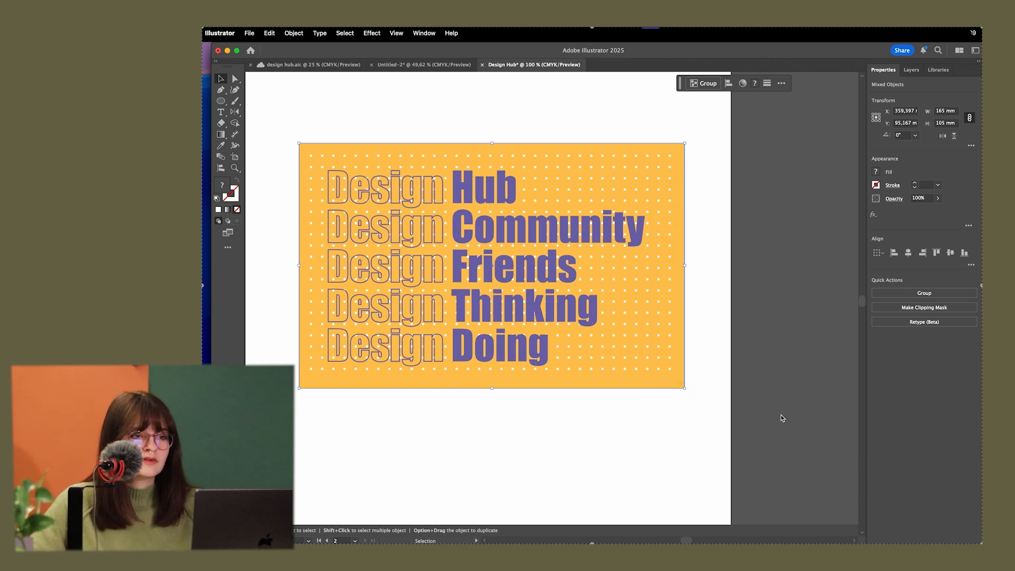
left_click(774, 408)
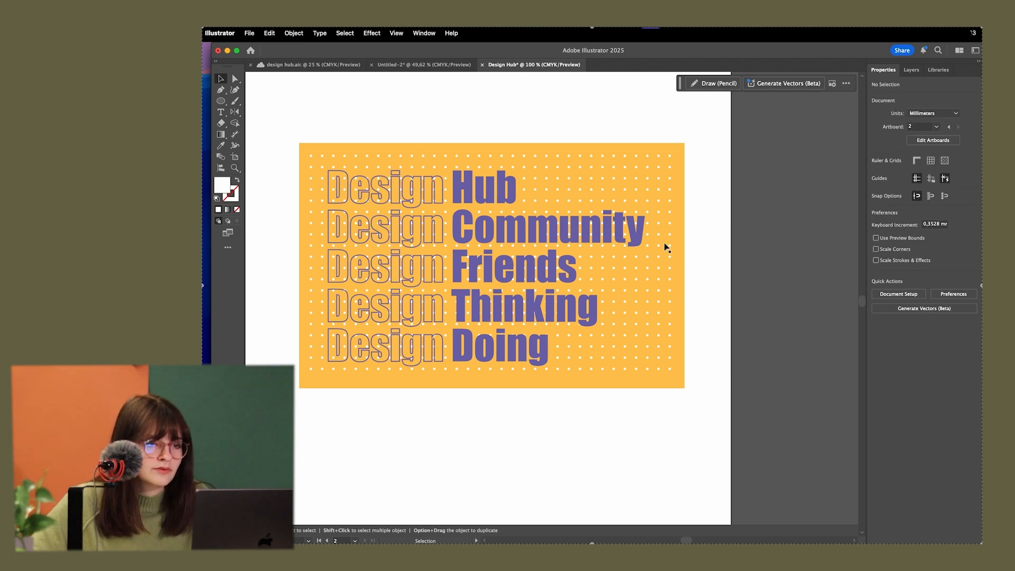
Lower the opacity of the dot grid to 40%
left_click(658, 163)
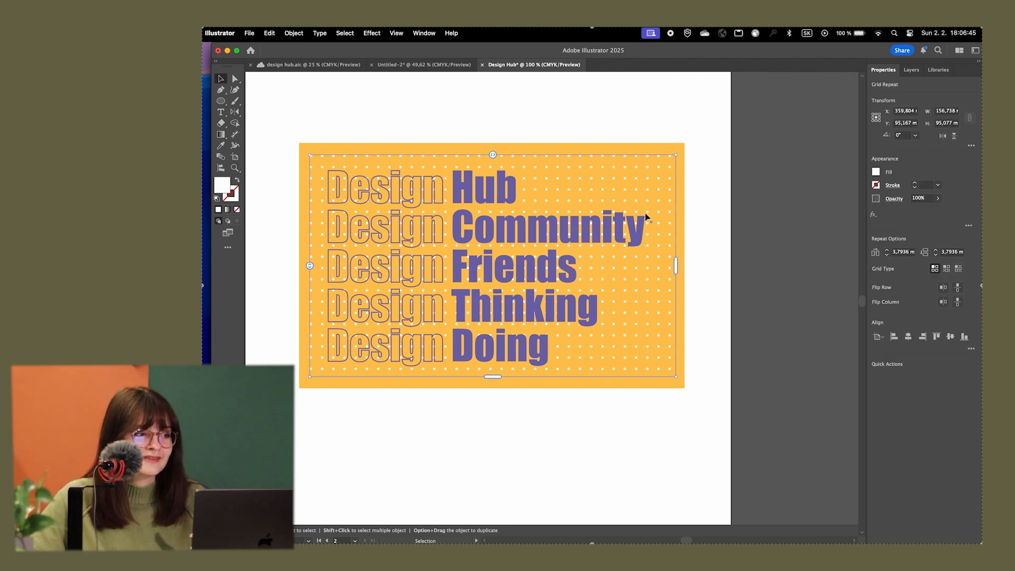
left_click(938, 198)
left_click_drag(939, 210, 920, 212)
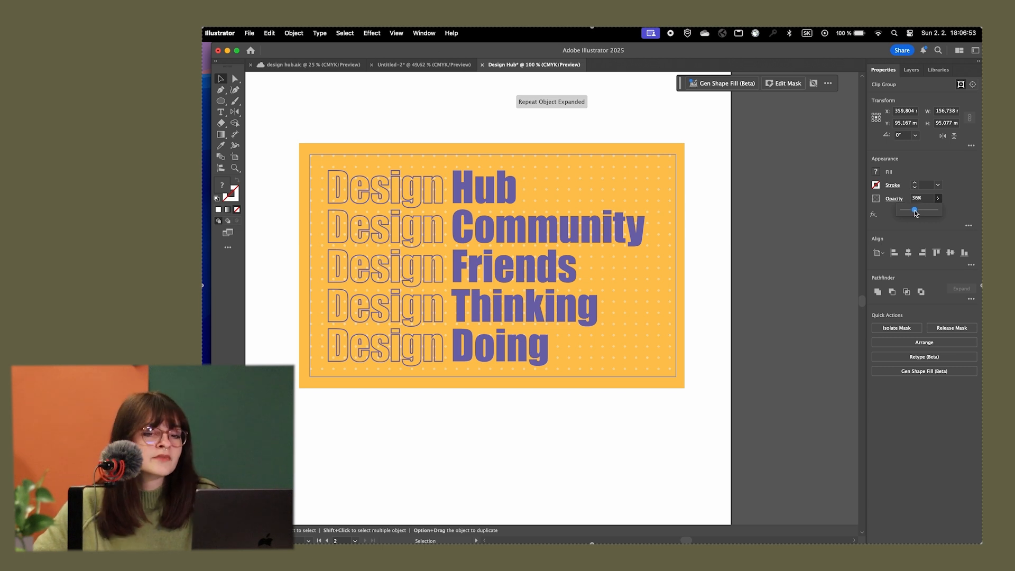
left_click_drag(917, 213, 918, 213)
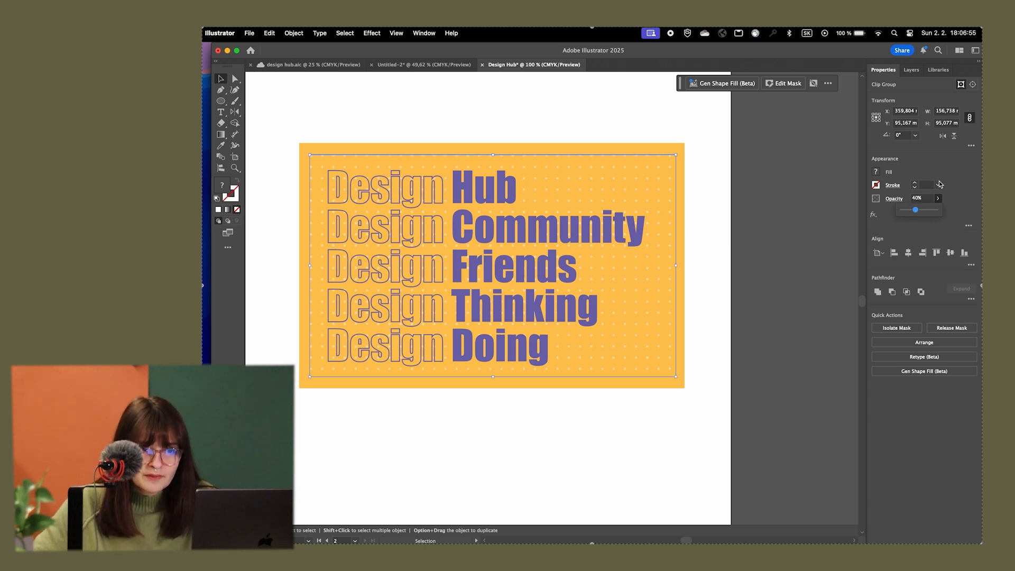
left_click(798, 230)
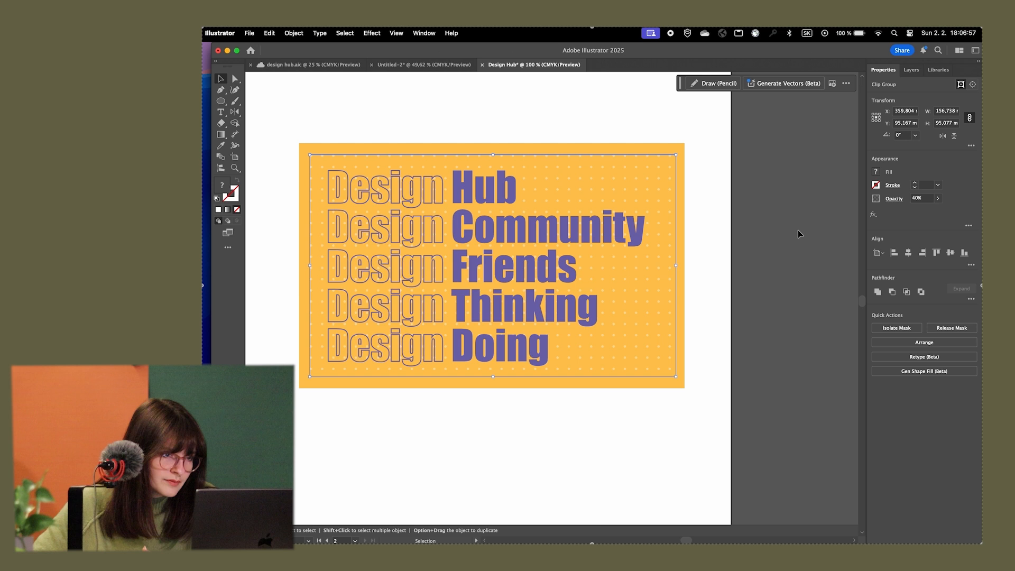
Compare the recreated heading, dot pattern and background with the reference artwork on the neighbouring artboard
scroll(710, 315, "down", 3)
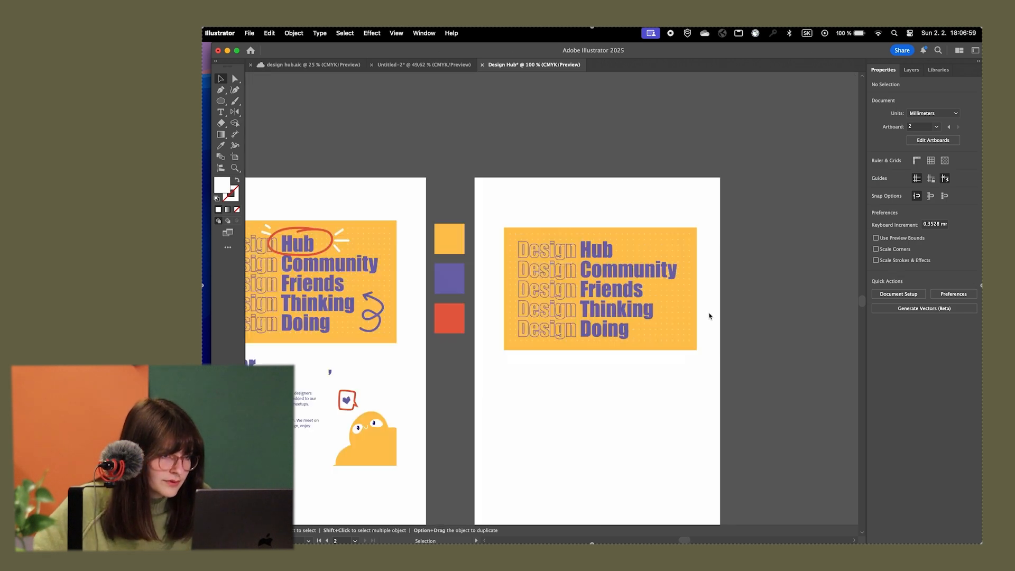
scroll(478, 284, "up", 2)
scroll(491, 246, "up", 2)
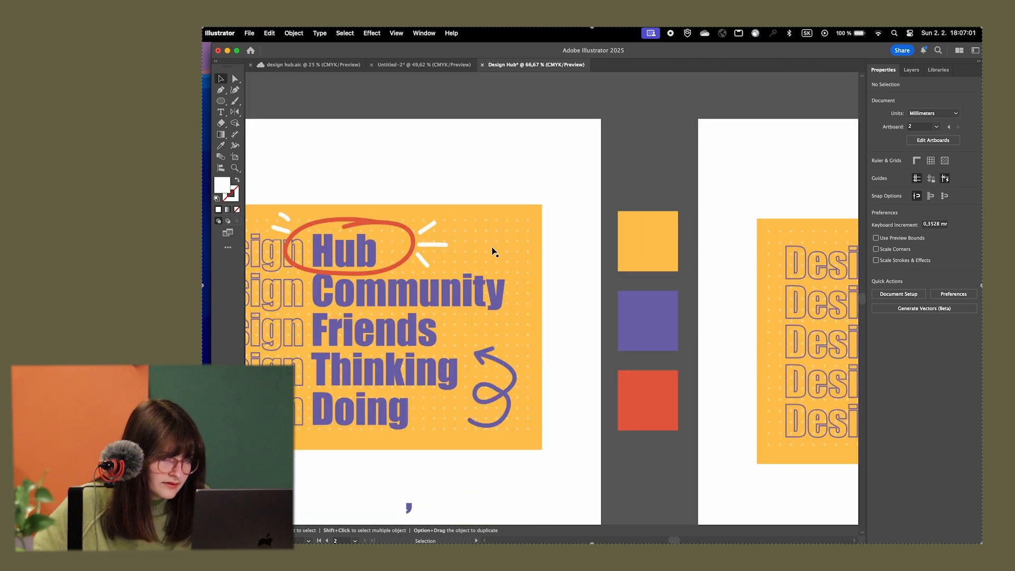
scroll(492, 247, "down", 2)
left_click_drag(724, 197, 492, 132)
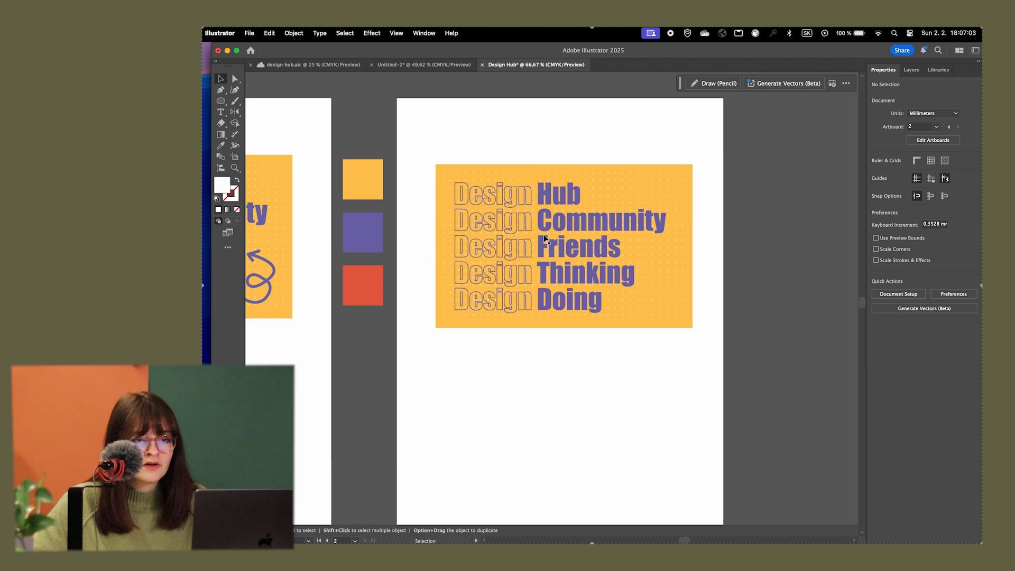
scroll(574, 231, "up", 3)
scroll(818, 212, "down", 4)
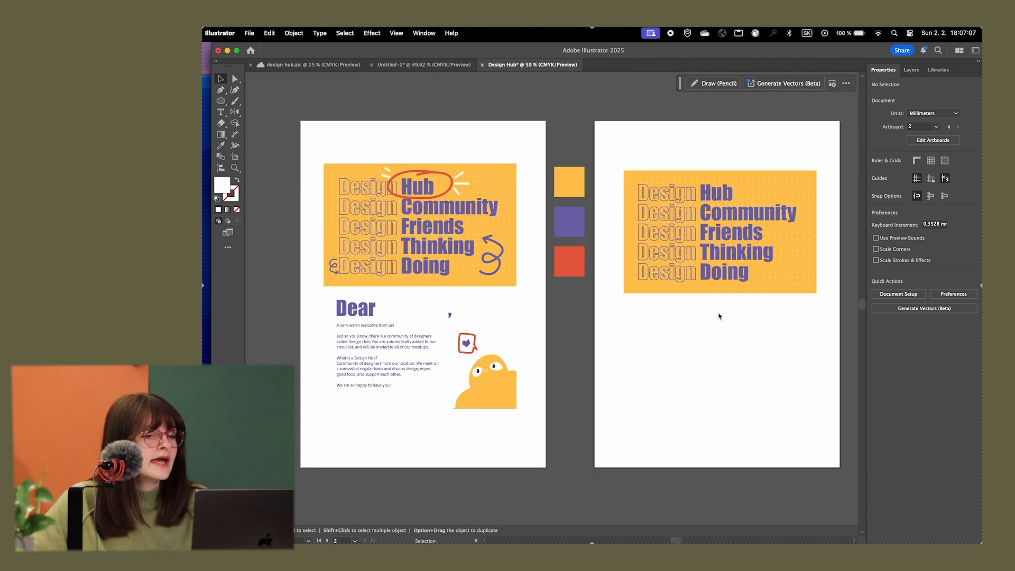
scroll(714, 318, "down", 2)
scroll(714, 317, "right", 2)
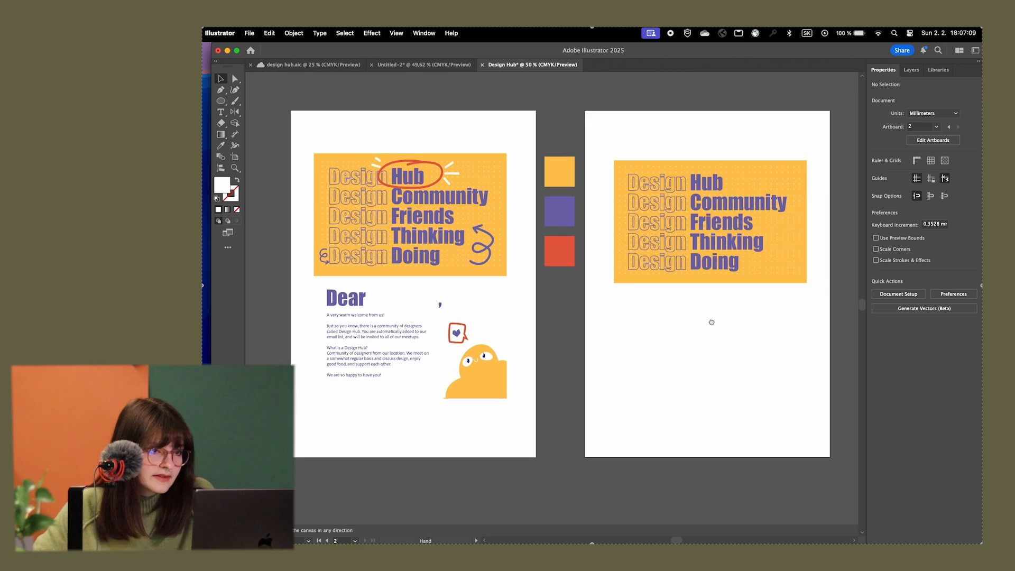
Try a wider leading on the heading text and restore it to 48 pt
left_click(712, 197)
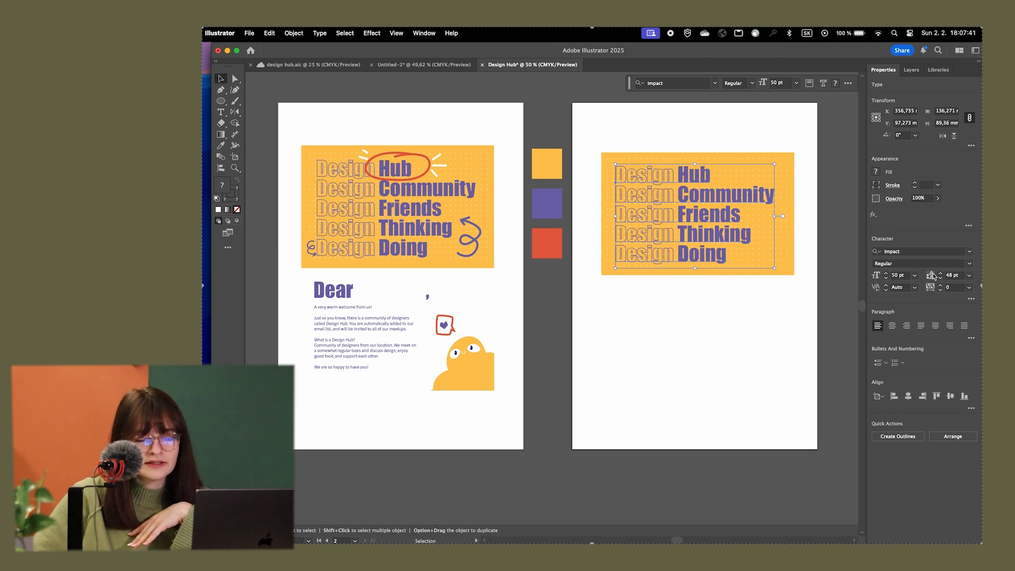
left_click(969, 276)
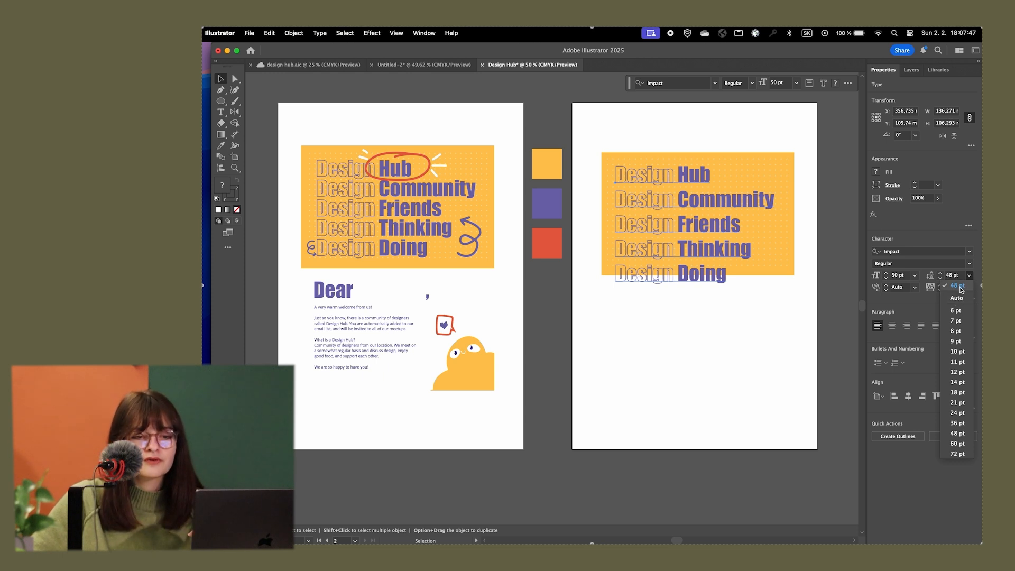
left_click(961, 287)
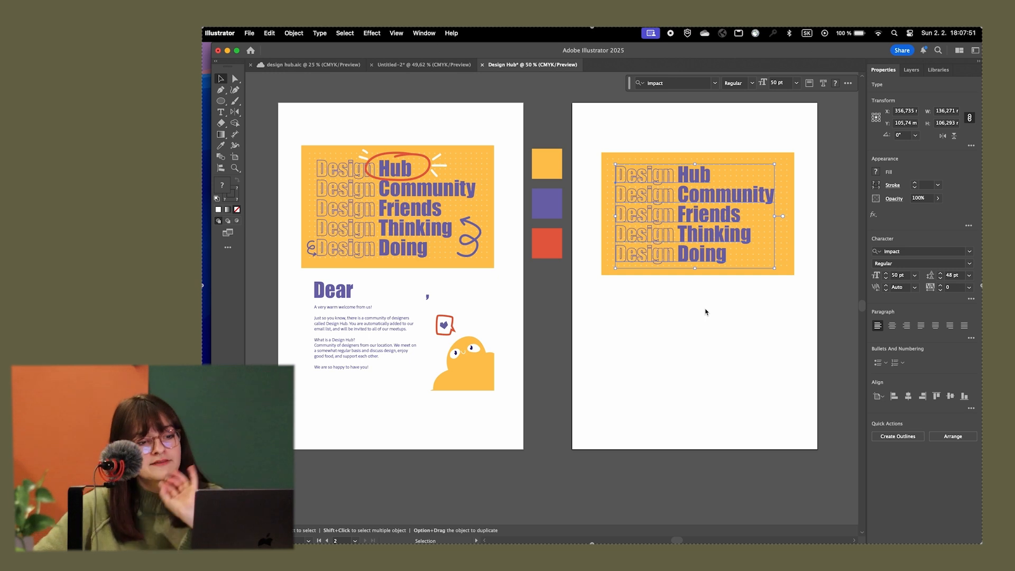
left_click(723, 344)
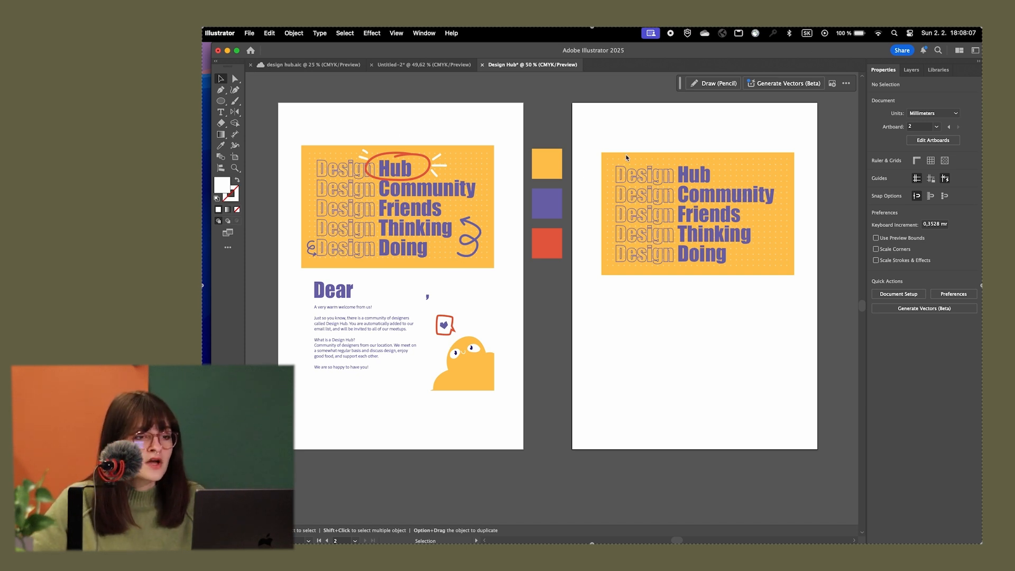
Paint a freehand white loop about 60 × 23 mm around the word "Hub" with the Paintbrush, redoing the first attempt
scroll(608, 147, "up", 1)
left_click_drag(617, 136, 634, 136)
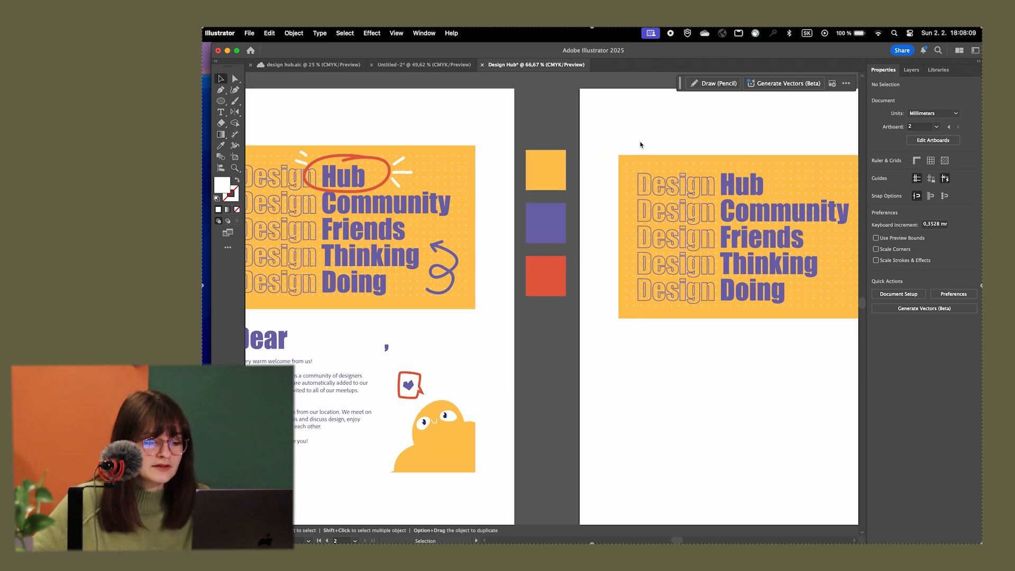
key("b")
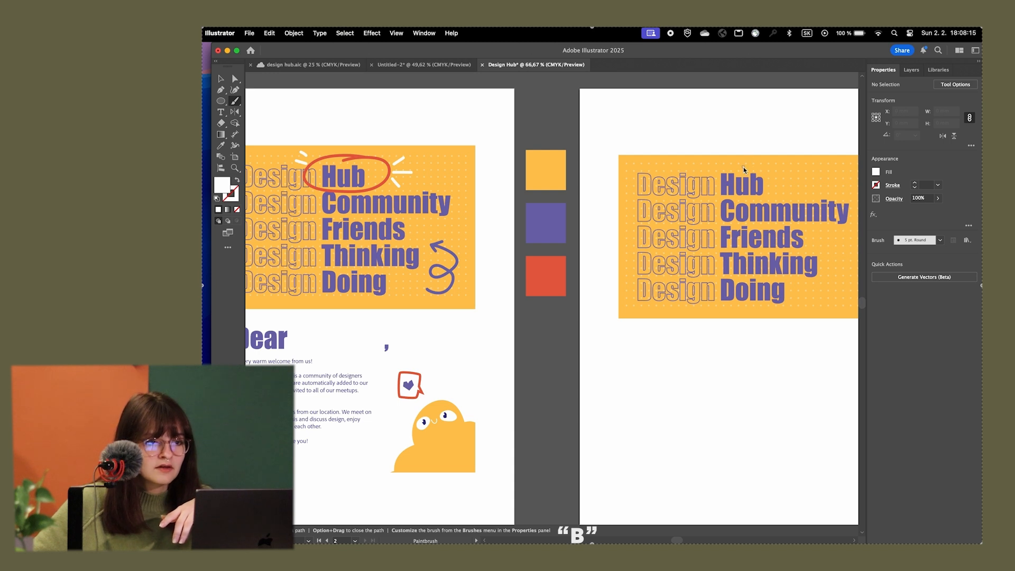
mouse_move(743, 169)
left_mouse_down()
mouse_move(694, 167)
mouse_move(751, 205)
mouse_move(740, 158)
left_mouse_up()
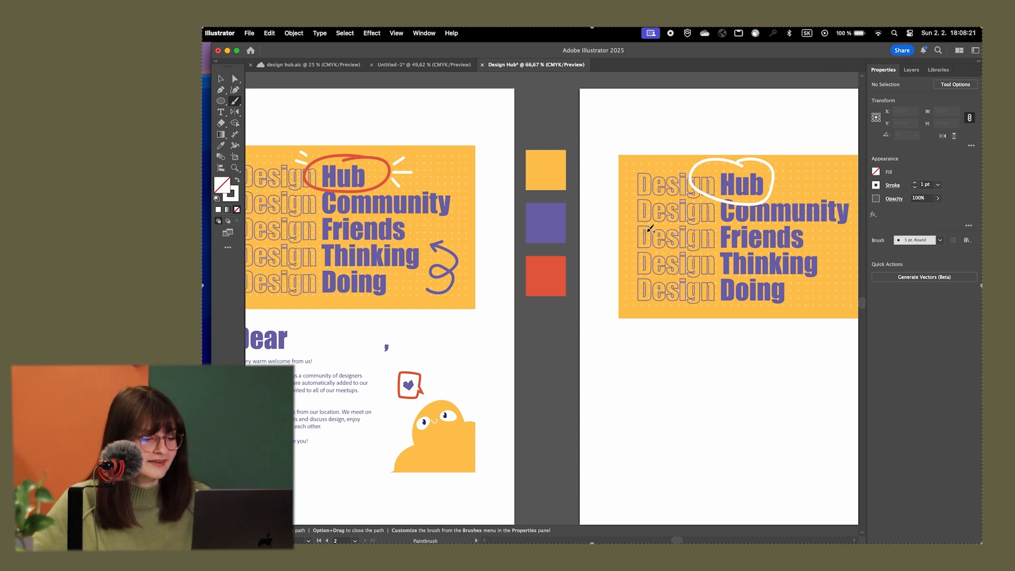
key("super+z")
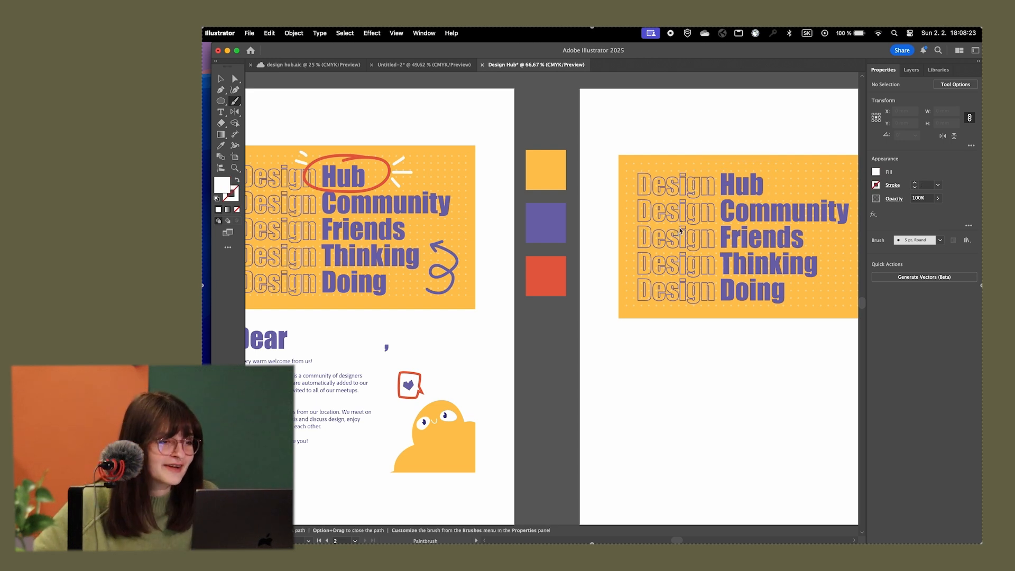
mouse_move(755, 170)
left_mouse_down()
mouse_move(702, 171)
mouse_move(764, 195)
mouse_move(741, 157)
mouse_move(723, 180)
mouse_move(785, 168)
left_mouse_up()
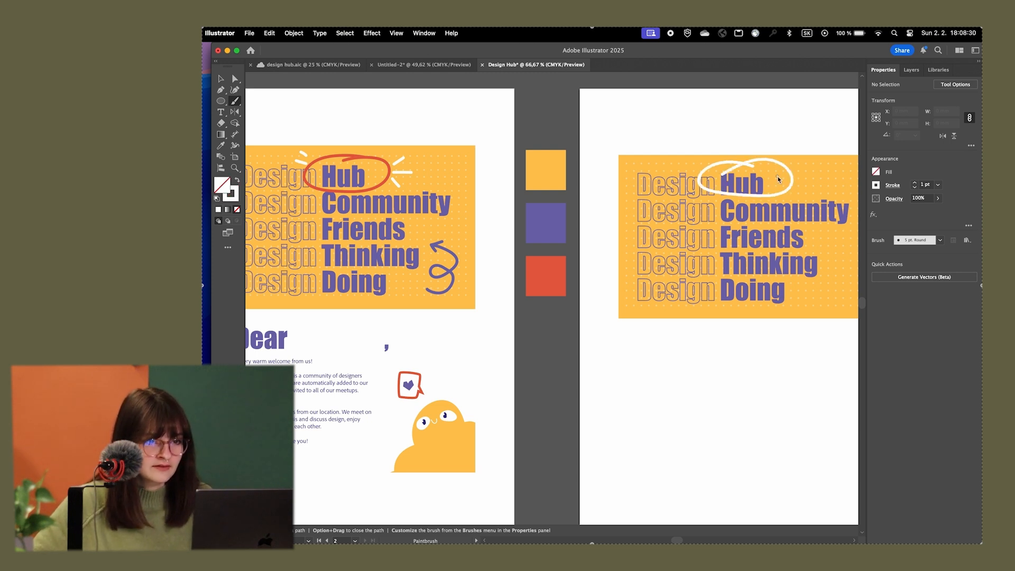
Reshape the white loop by moving its three lower anchor points down so that it clears the word "Hub"
key("v")
left_click(772, 197)
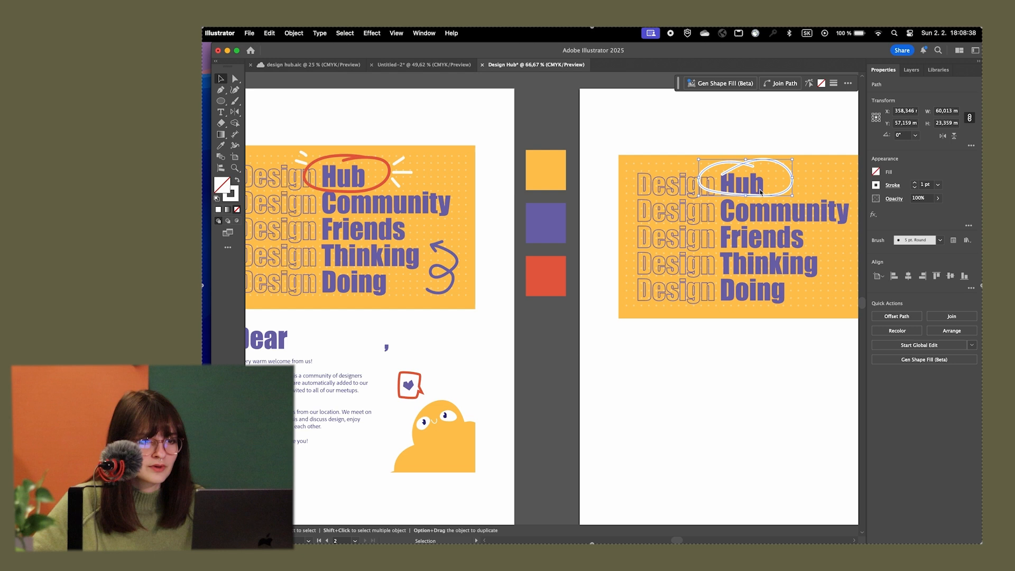
key("a")
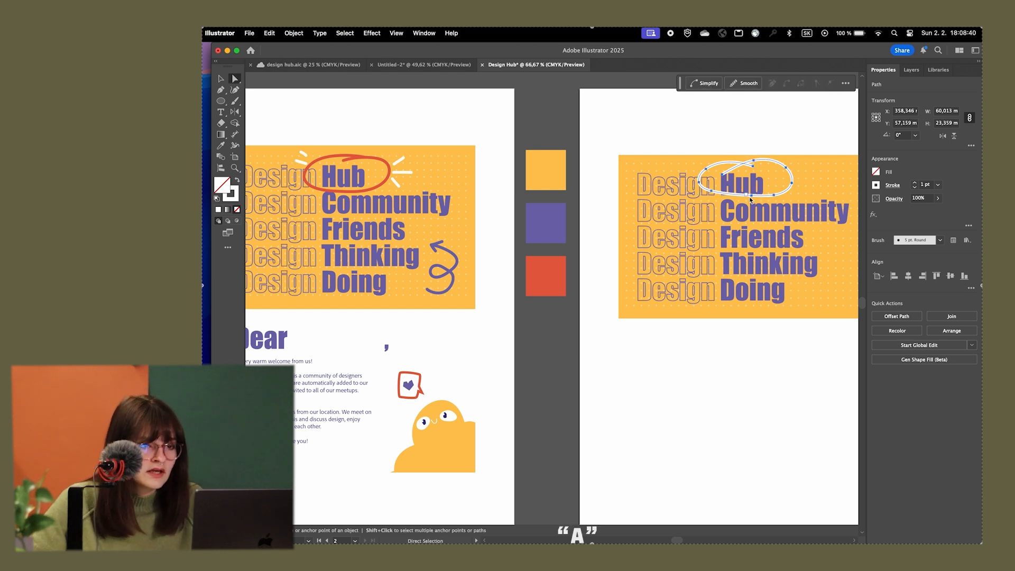
scroll(783, 169, "up", 5)
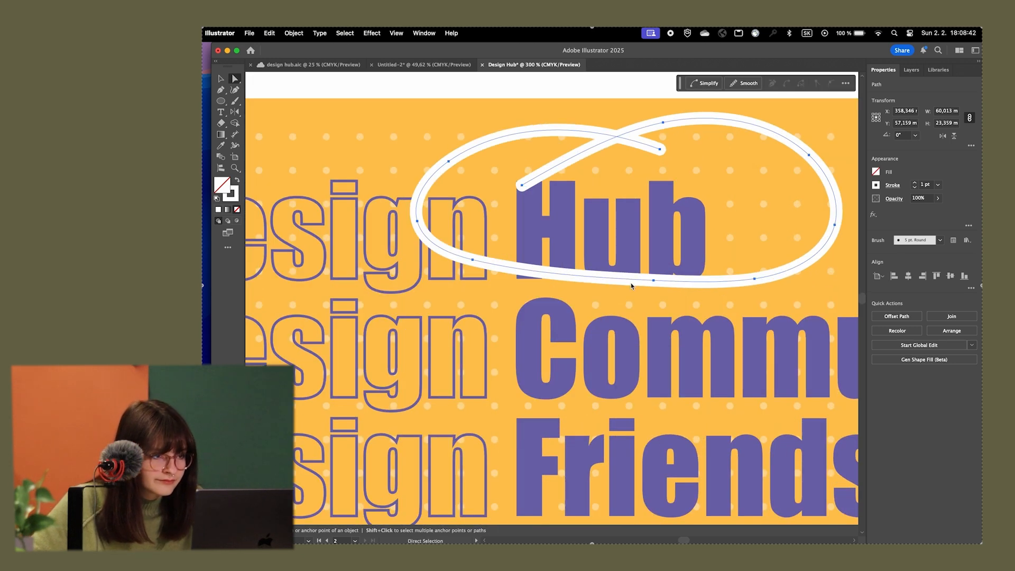
left_click_drag(654, 281, 656, 294)
left_click_drag(474, 263, 487, 290)
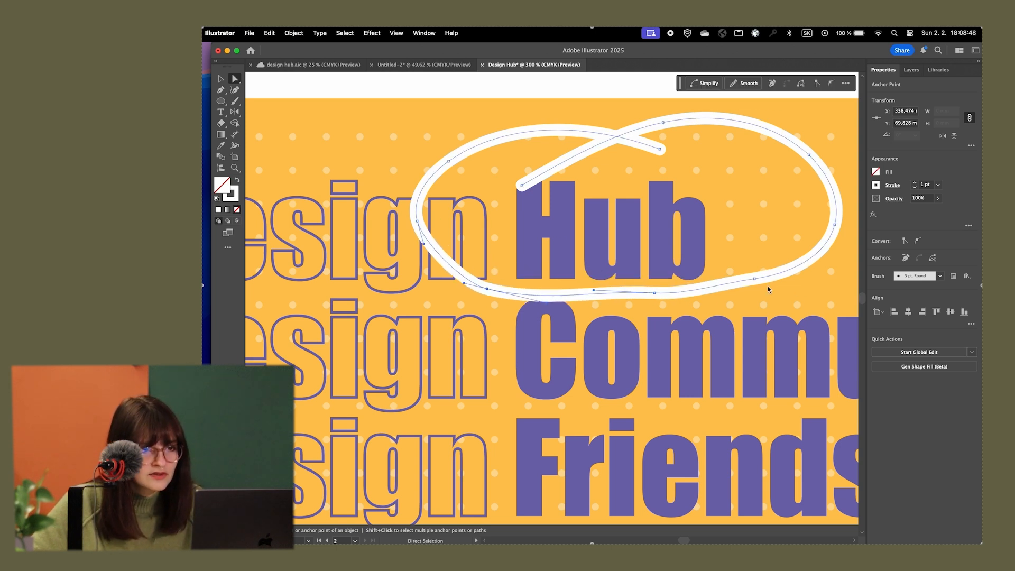
mouse_move(756, 281)
left_mouse_down()
mouse_move(771, 291)
mouse_move(761, 290)
left_mouse_up()
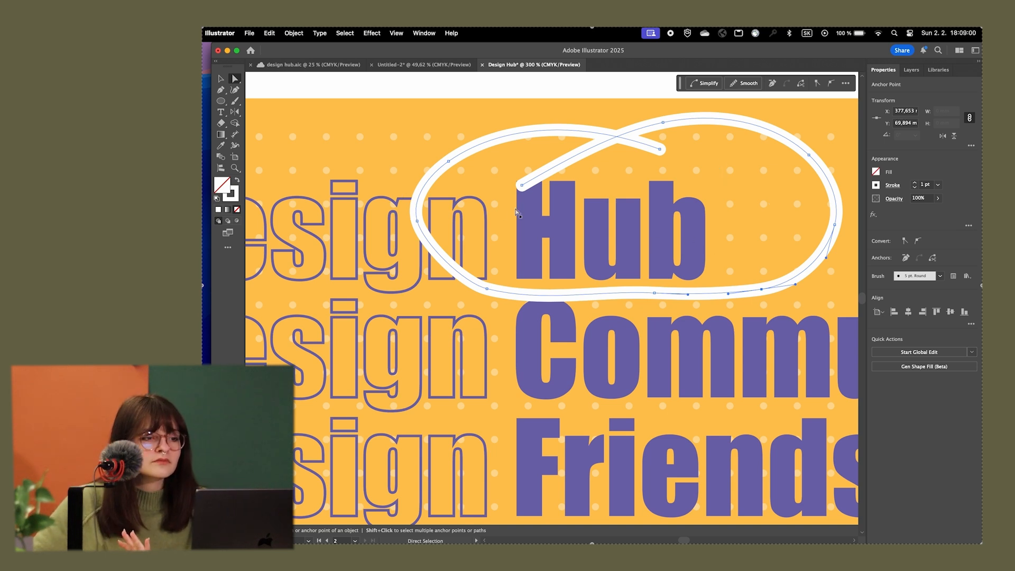
Delete the anchor point at the far left of the white loop
key("p")
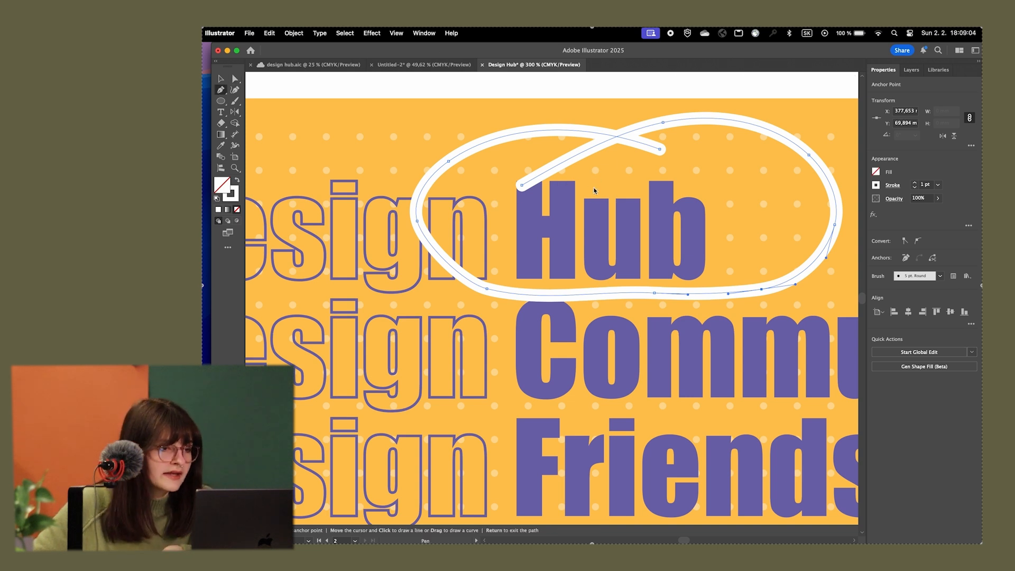
left_click(418, 224)
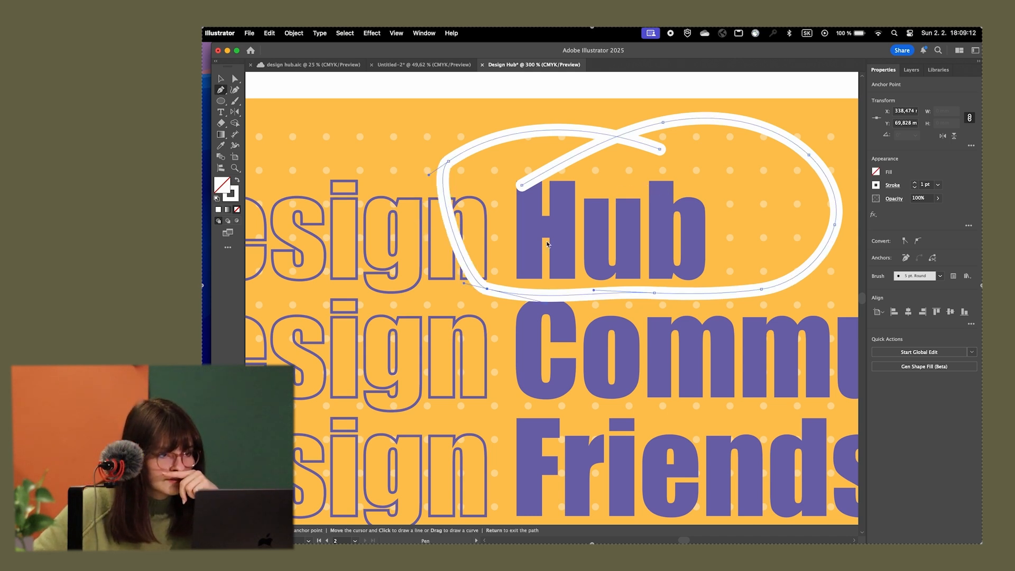
Delete the white loop's lower-left and upper-right anchor points, and lengthen the left anchor's handle to round its left side
left_click(486, 289)
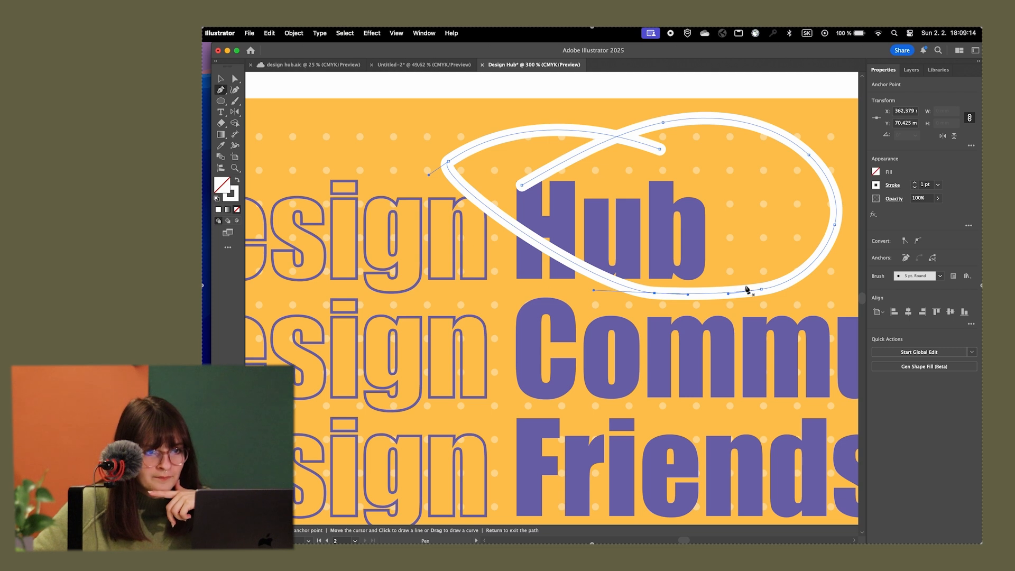
left_click(809, 155)
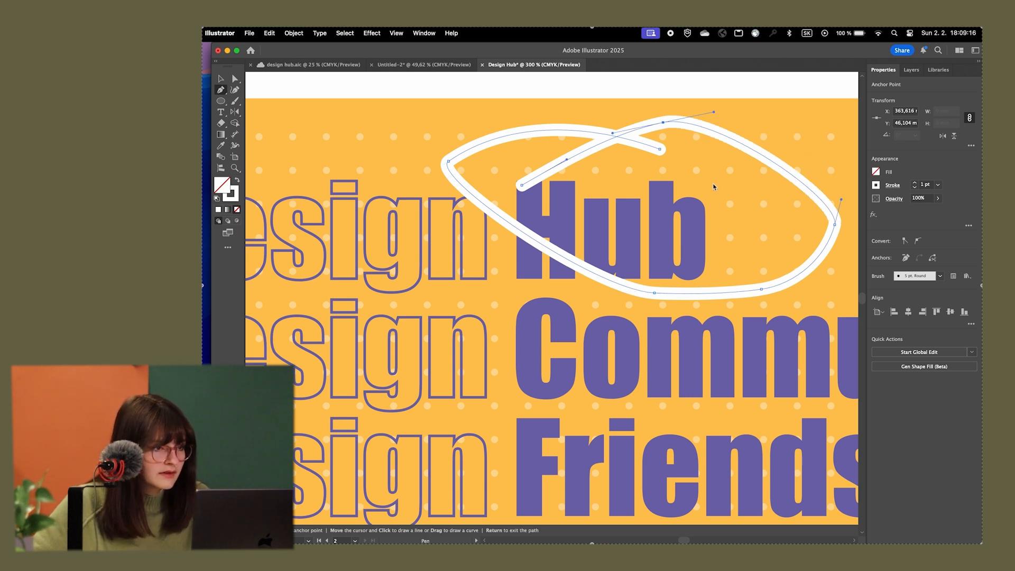
key("a")
left_click(448, 161)
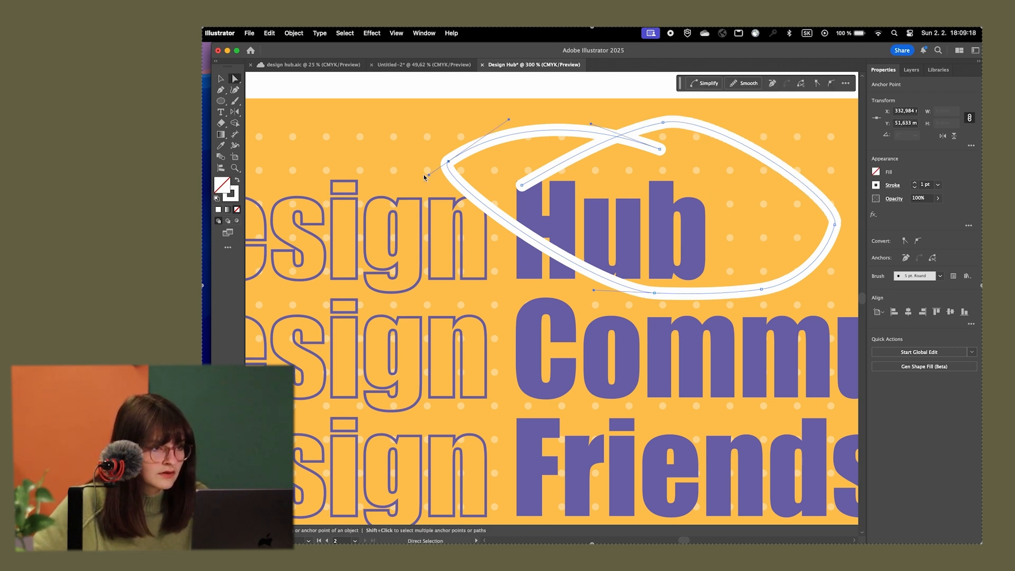
left_click_drag(429, 176, 348, 319)
Adjust the loop's two open ends to clear the word "Hub" and extend the top anchor's handle to round the upper-right curve
left_click_drag(655, 157, 660, 152)
left_click_drag(522, 185, 525, 164)
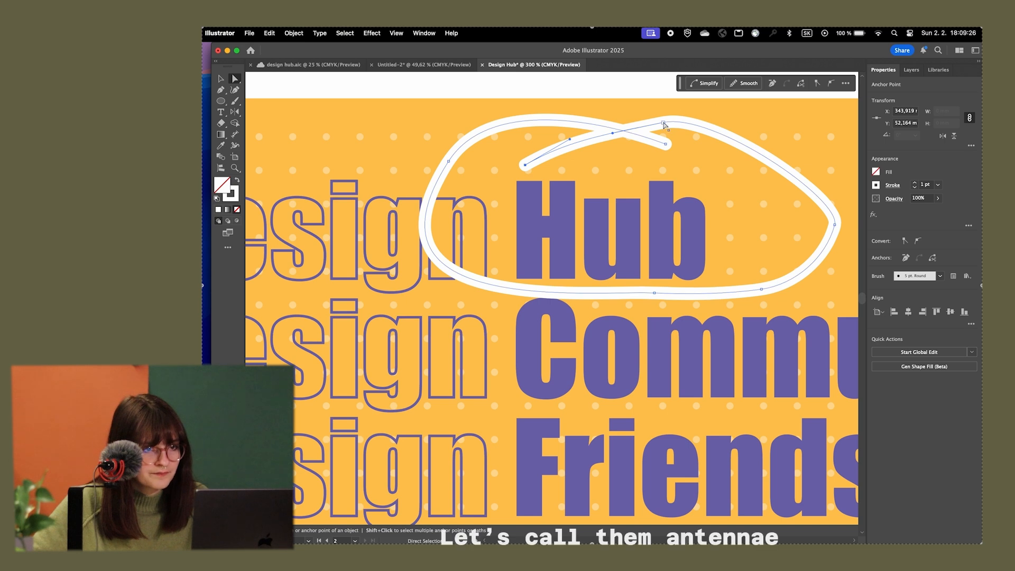
left_click_drag(664, 125, 715, 114)
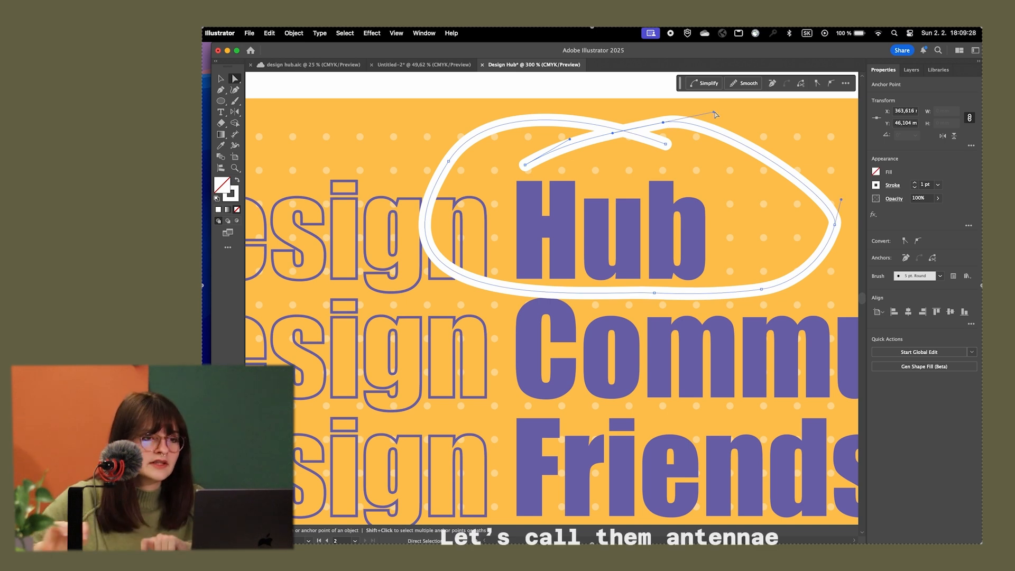
left_click_drag(714, 112, 823, 161)
scroll(749, 235, "down", 1)
left_click(614, 323)
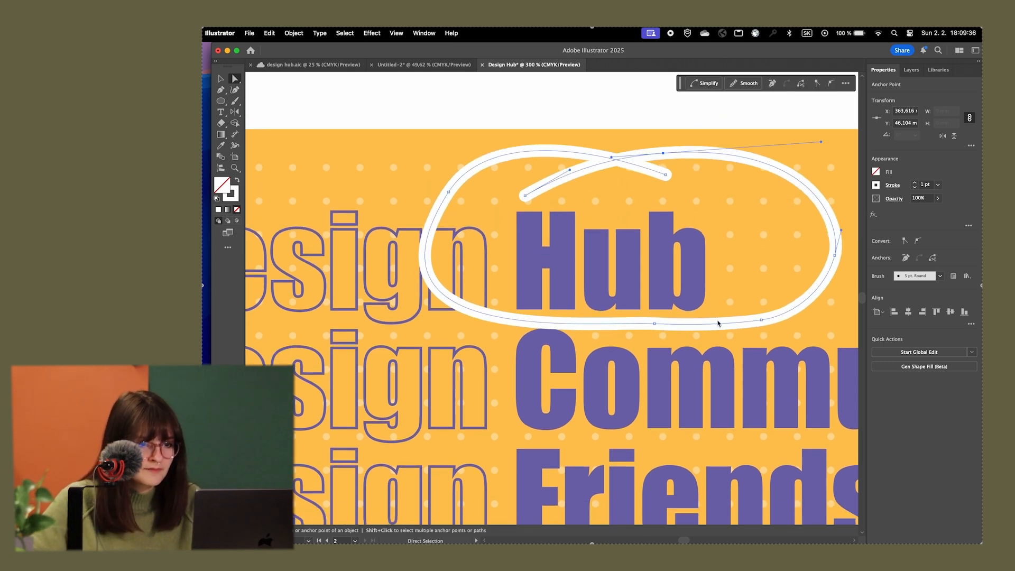
Delete the loop's lower-right anchor point and smooth its outline by adjusting the bottom, right and left anchors and handles
key("p")
left_click(762, 320)
key("a")
left_click_drag(656, 325, 786, 325)
left_click_drag(835, 256, 828, 258)
left_click(448, 192)
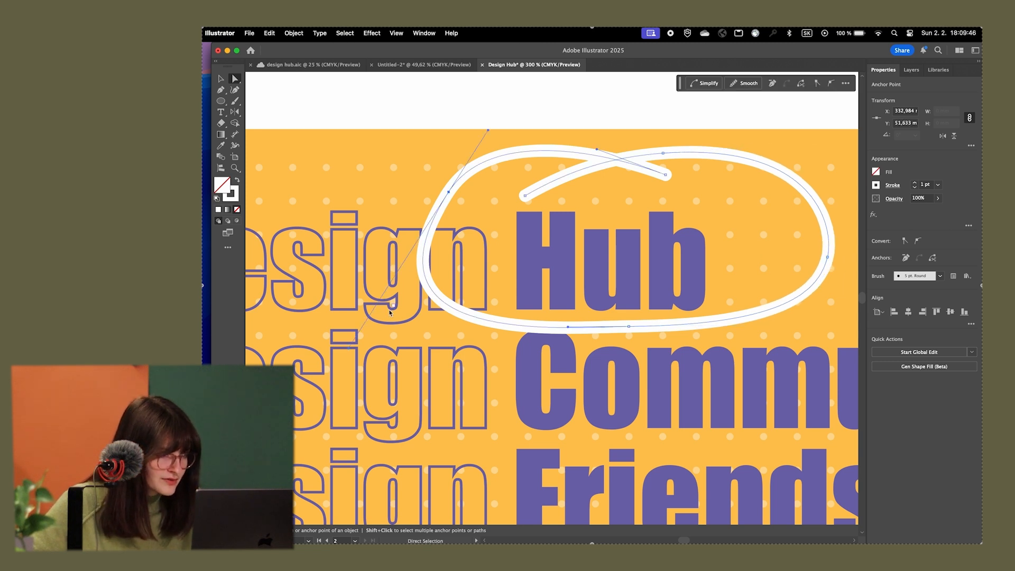
left_click_drag(350, 349, 370, 319)
Move the white loop off the yellow card onto the empty pasteboard above the artboards
key("v")
scroll(493, 259, "down", 5)
left_click_drag(464, 210, 648, 172)
scroll(573, 173, "up", 1)
left_click(705, 208)
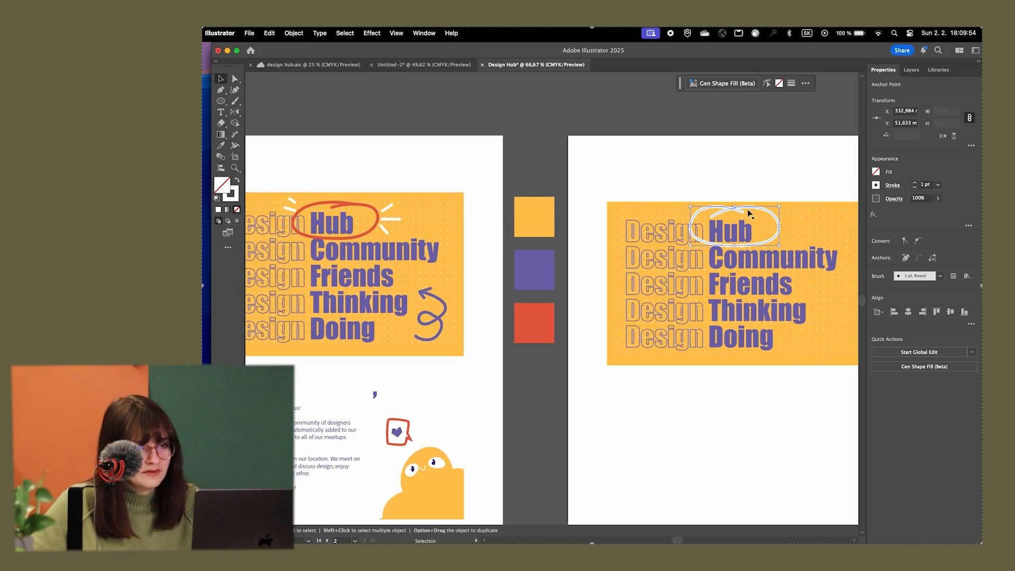
left_click_drag(734, 213, 661, 87)
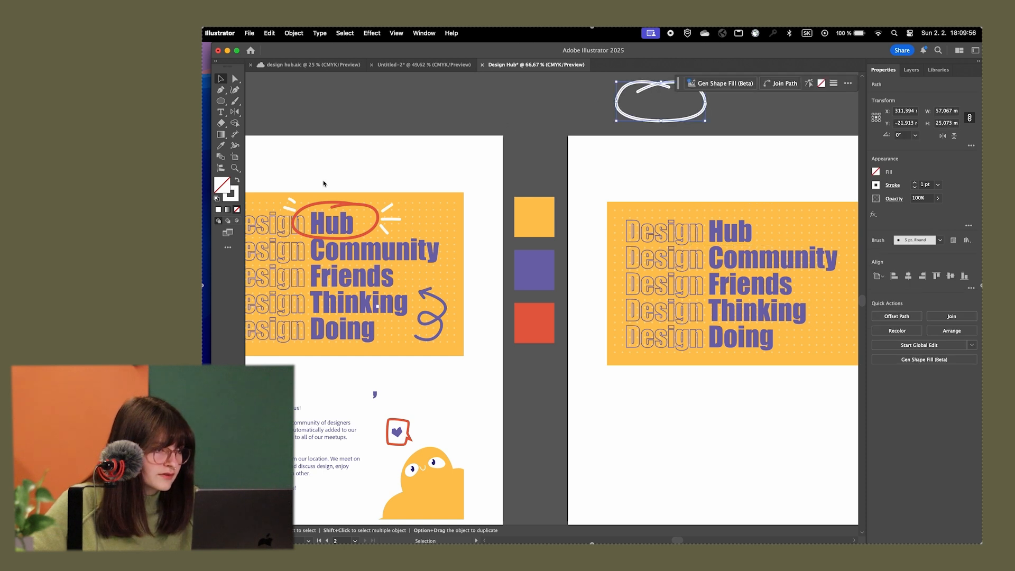
Copy the red loop from the reference artwork and place it around the word "Hub" on the recreated card
left_click(338, 207)
double_click(340, 207)
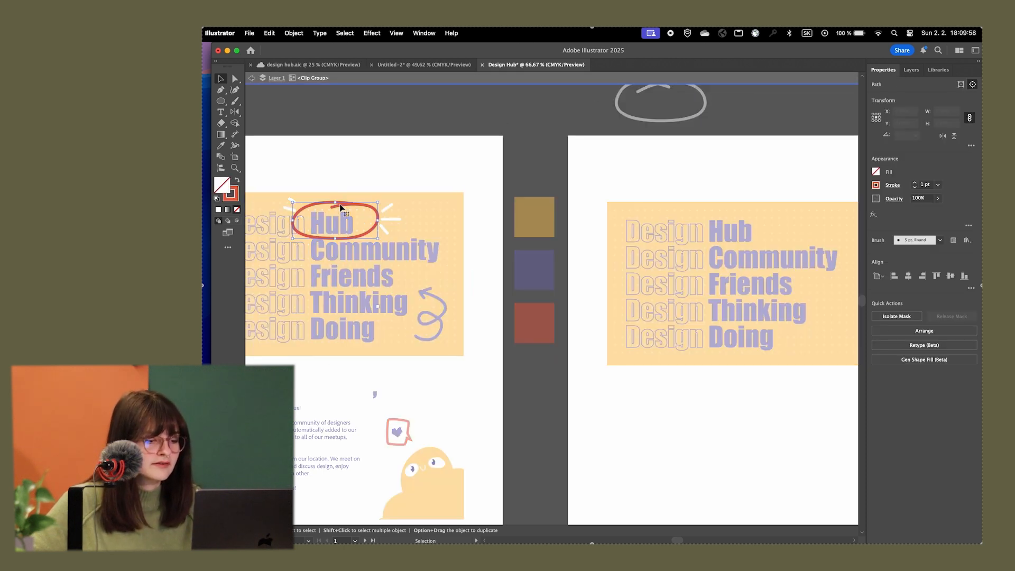
key("Escape")
key("super+v")
left_click_drag(566, 287, 743, 217)
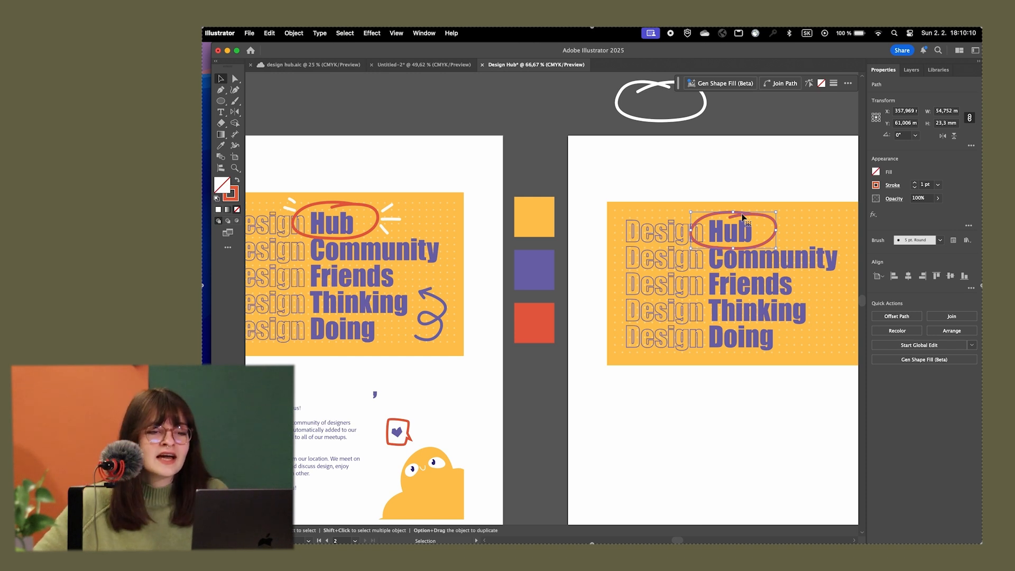
scroll(759, 184, "right", 3)
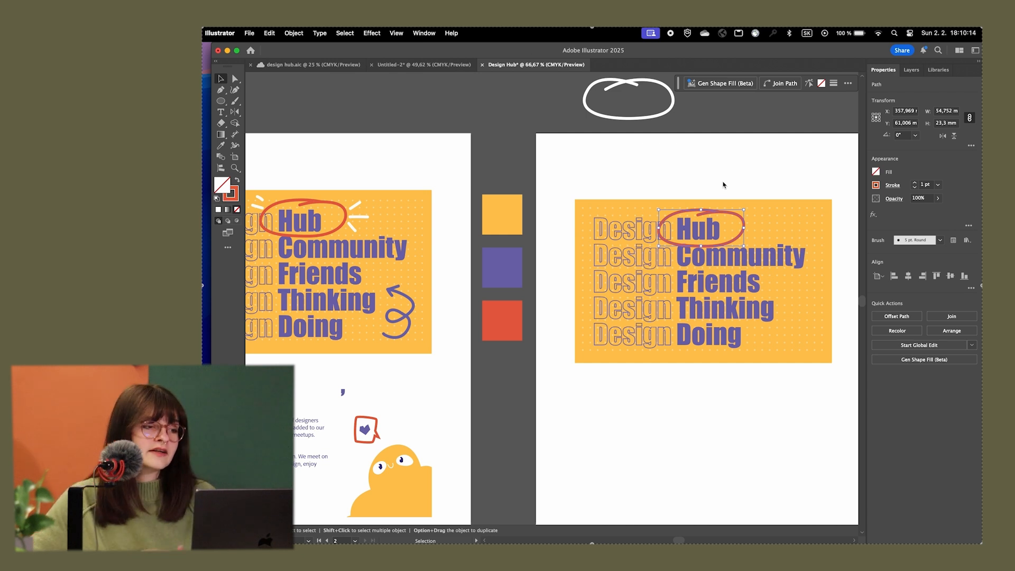
left_click(719, 183)
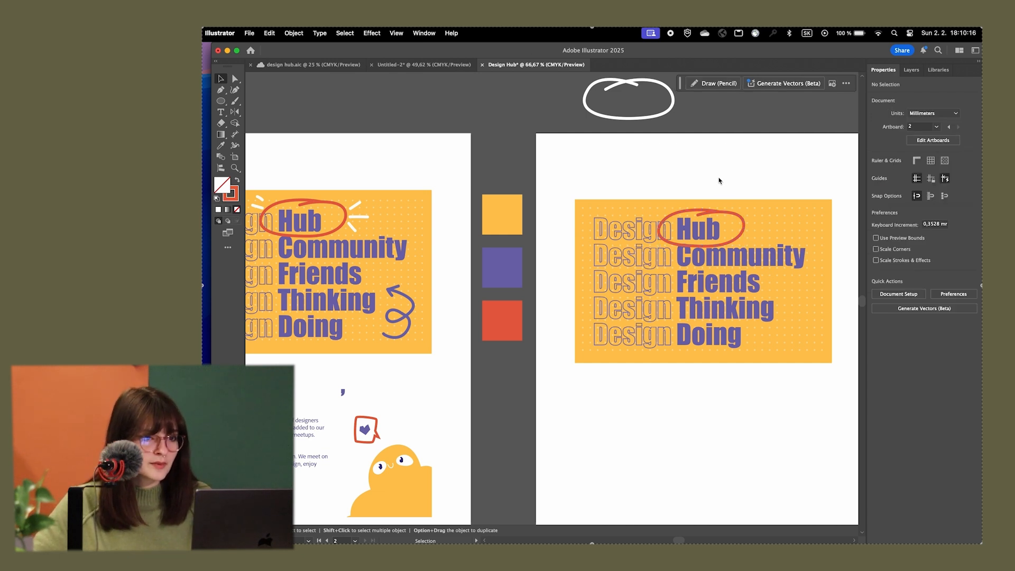
Paint three short red rays right of the loop and two at its upper left with the Paintbrush
scroll(680, 153, "left", 3)
scroll(680, 154, "down", 1)
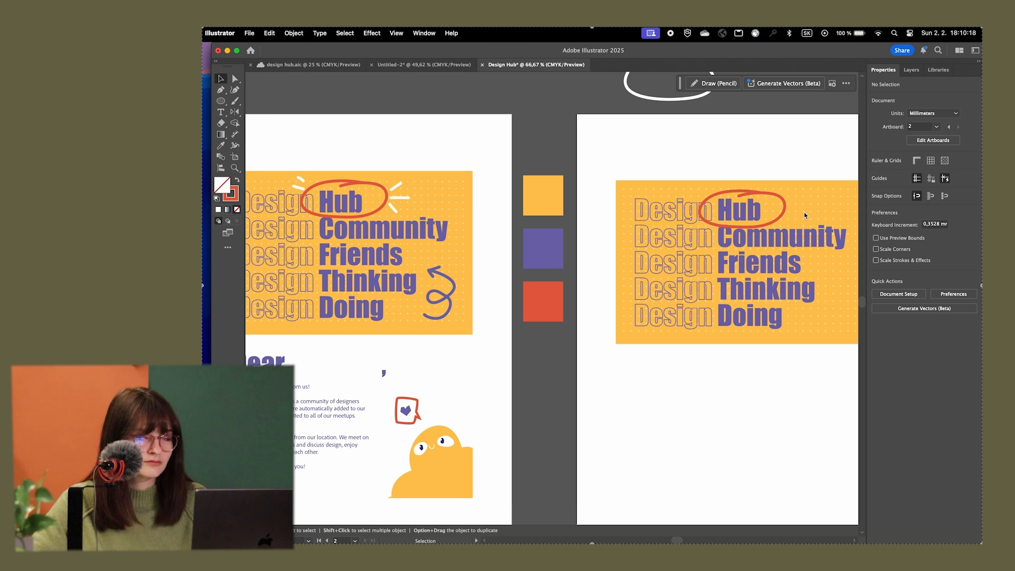
scroll(737, 159, "right", 1)
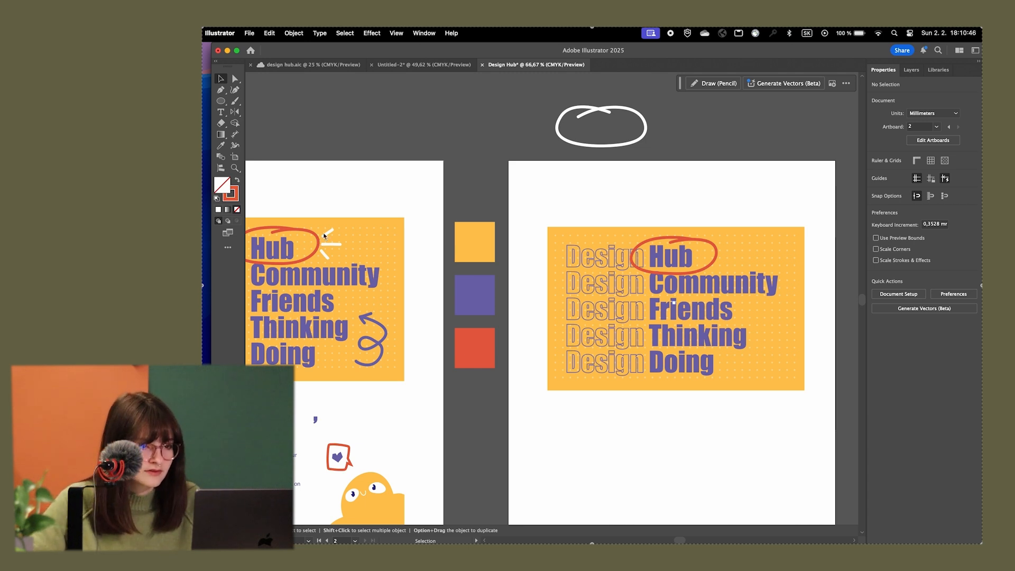
scroll(735, 249, "up", 5)
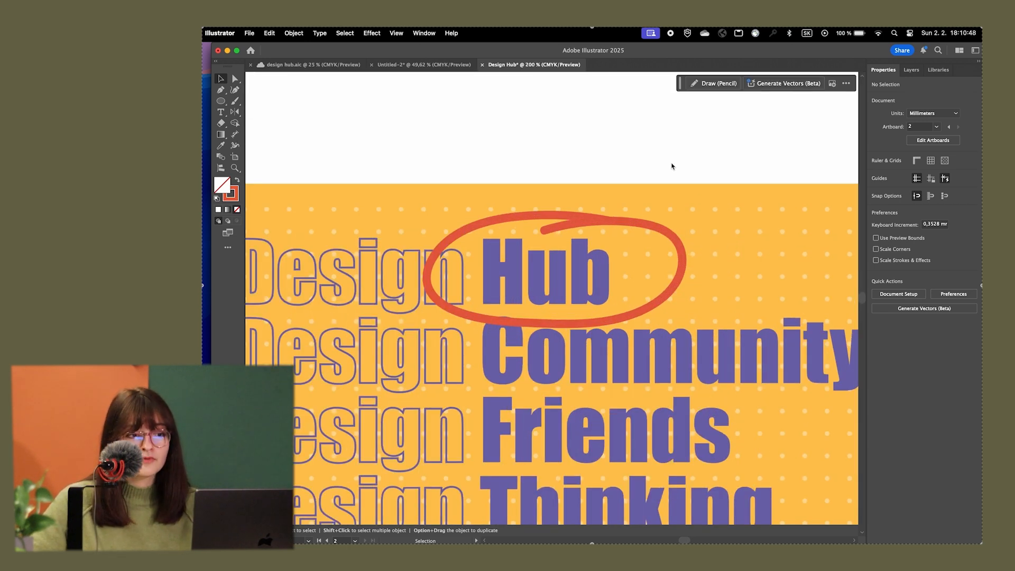
key("b")
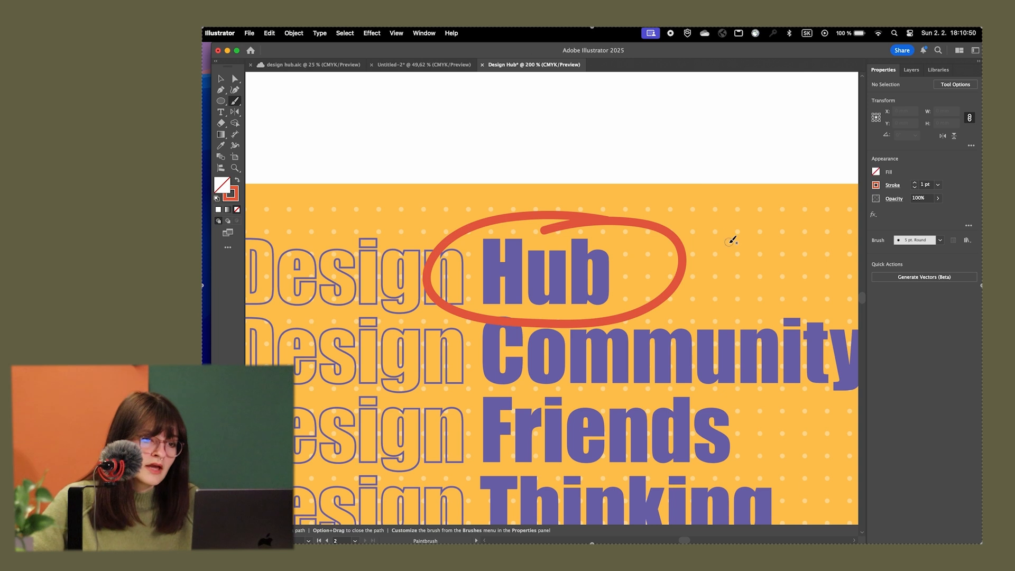
left_click_drag(691, 238, 737, 199)
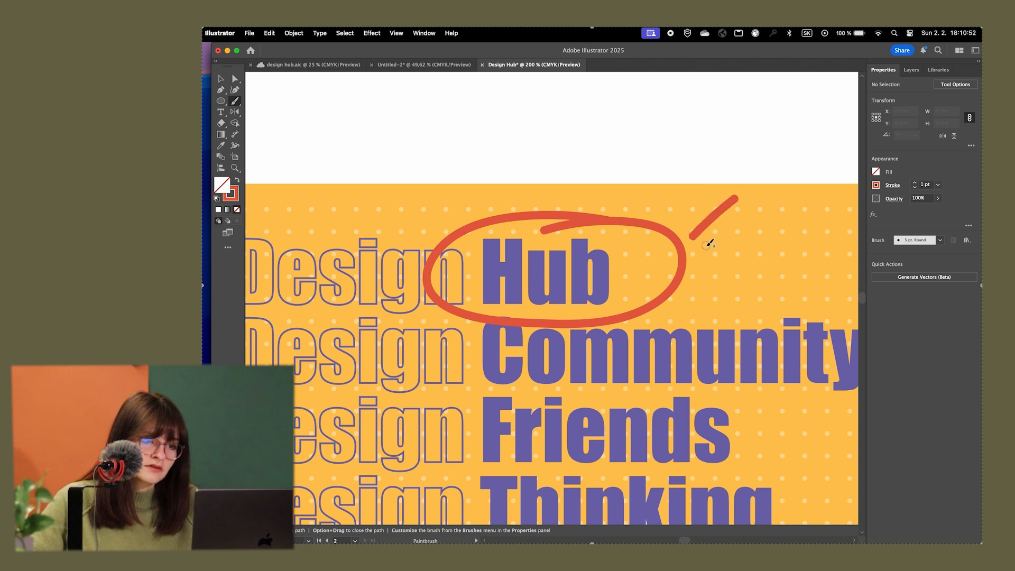
left_click_drag(706, 261, 783, 261)
left_click_drag(703, 284, 761, 320)
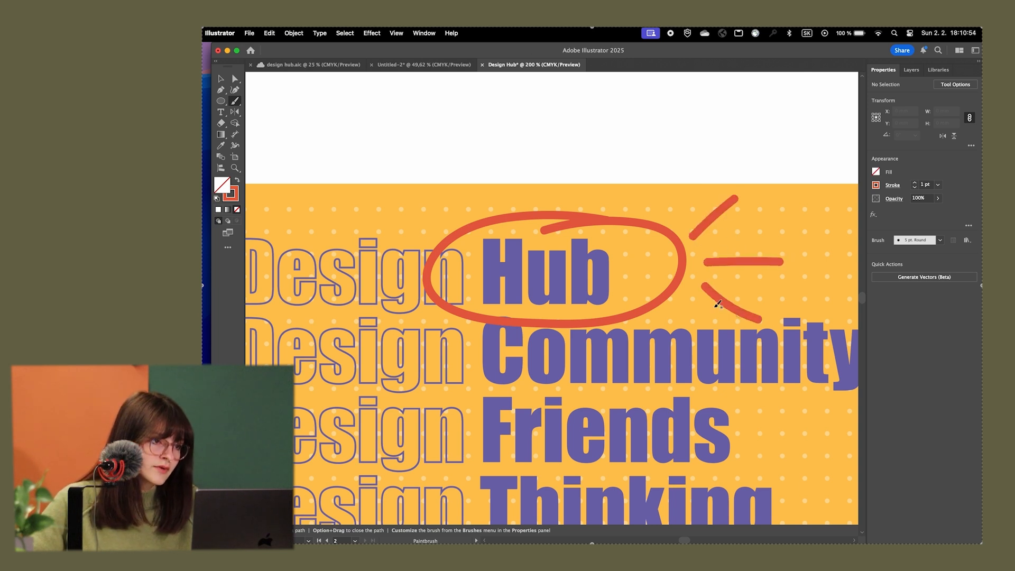
left_click_drag(432, 219, 411, 199)
left_click_drag(430, 232, 387, 225)
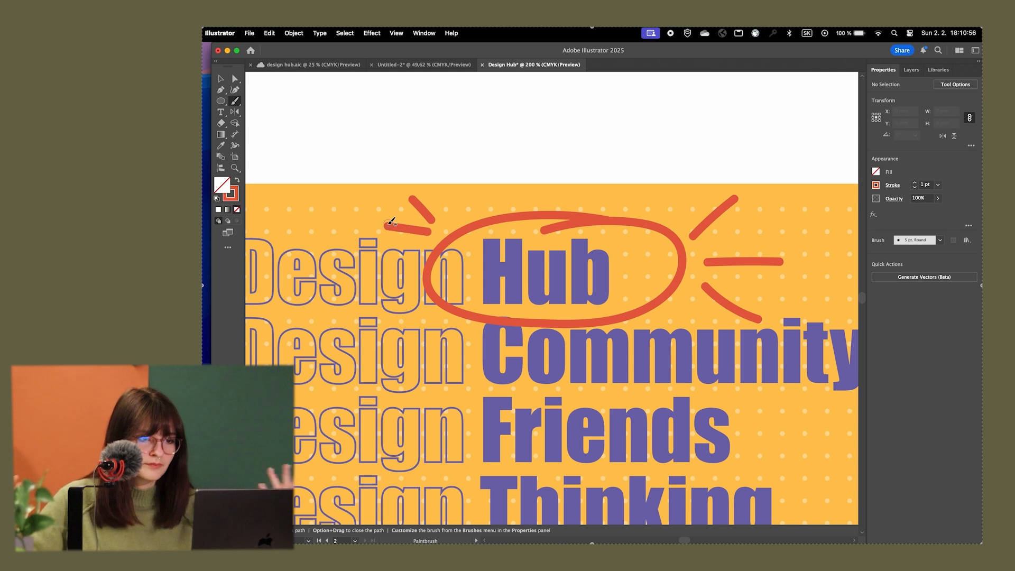
Select all five rays around the loop and set their stroke colour to white, FFFFFF
key("v")
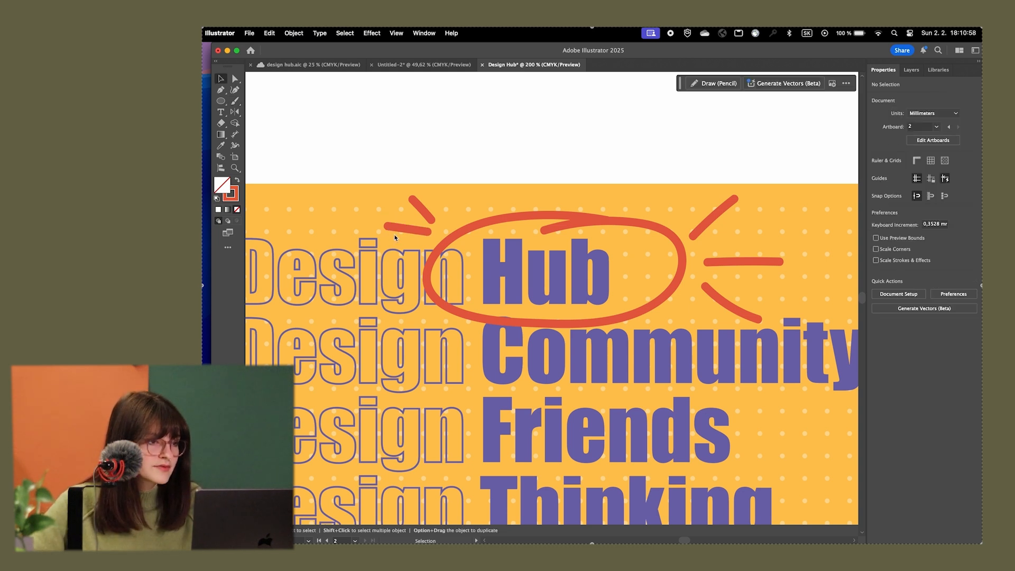
left_click(412, 234)
left_click(419, 207, "shift")
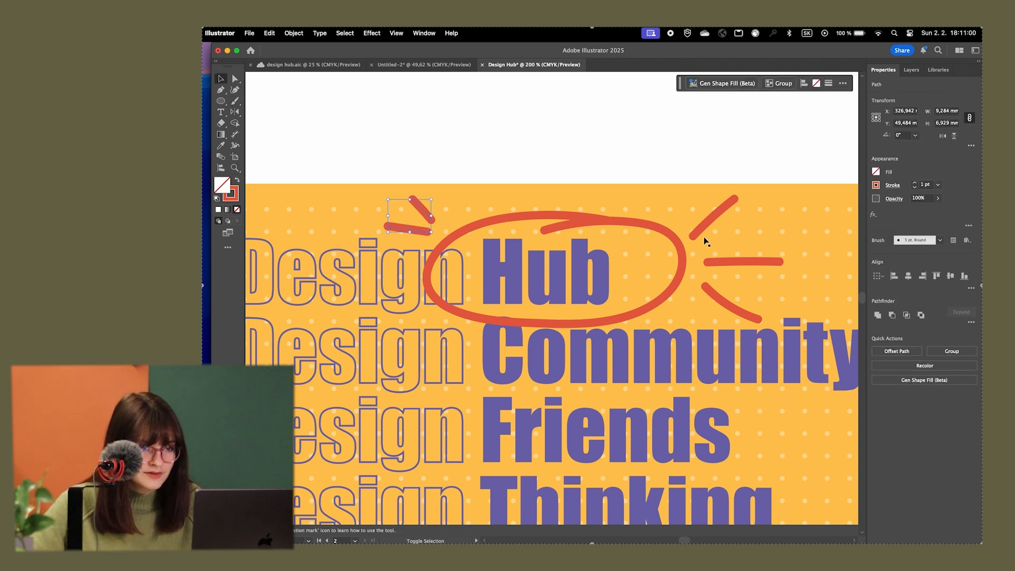
left_click(708, 221, "shift")
left_click(737, 262, "shift")
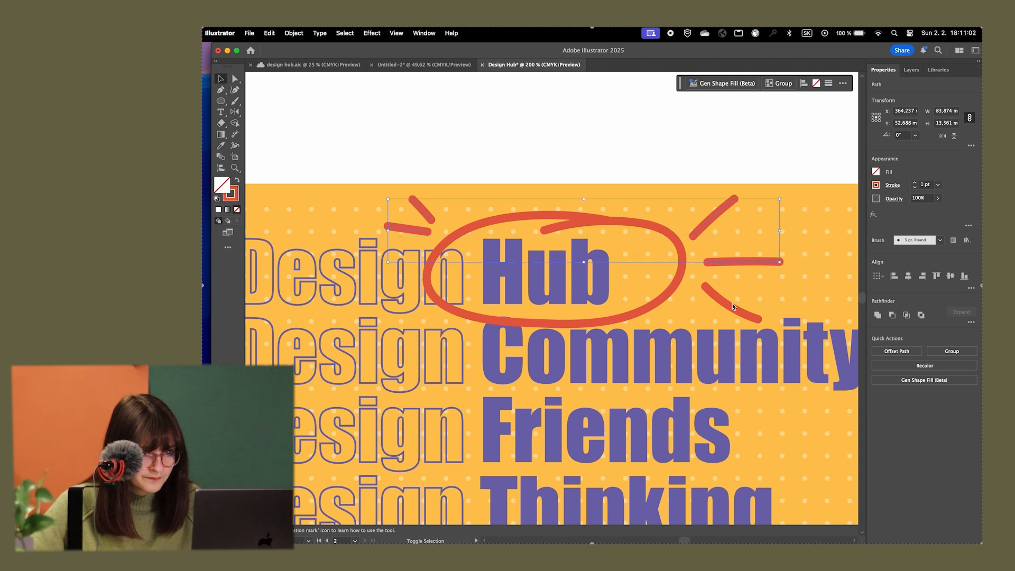
left_click(724, 303, "shift")
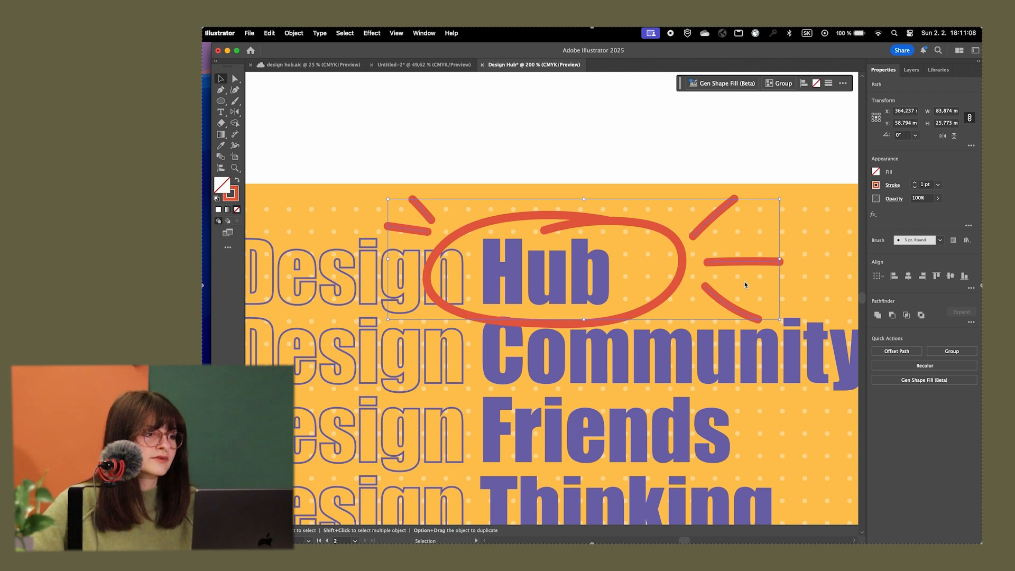
double_click(231, 193)
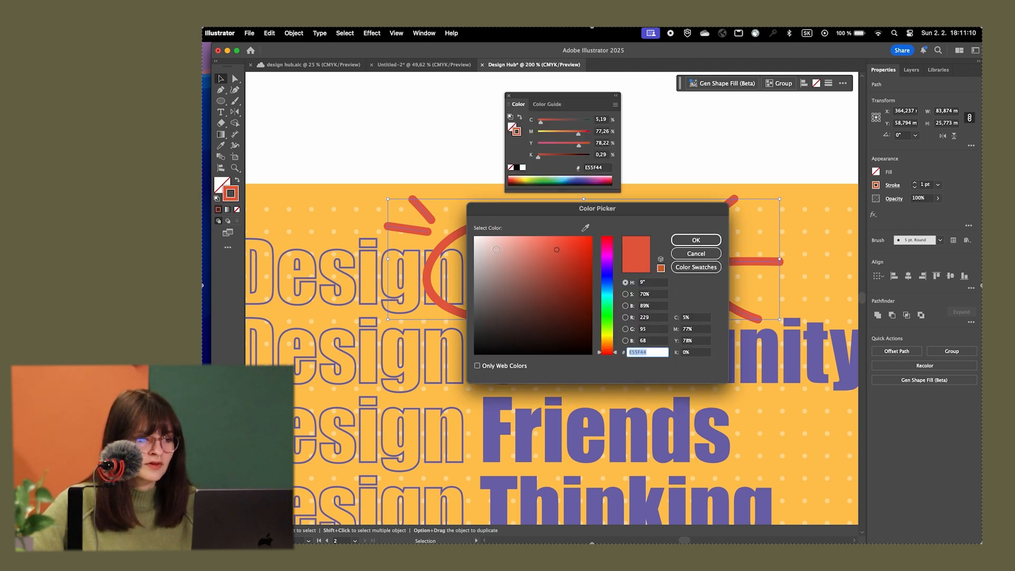
type("FFFFFF")
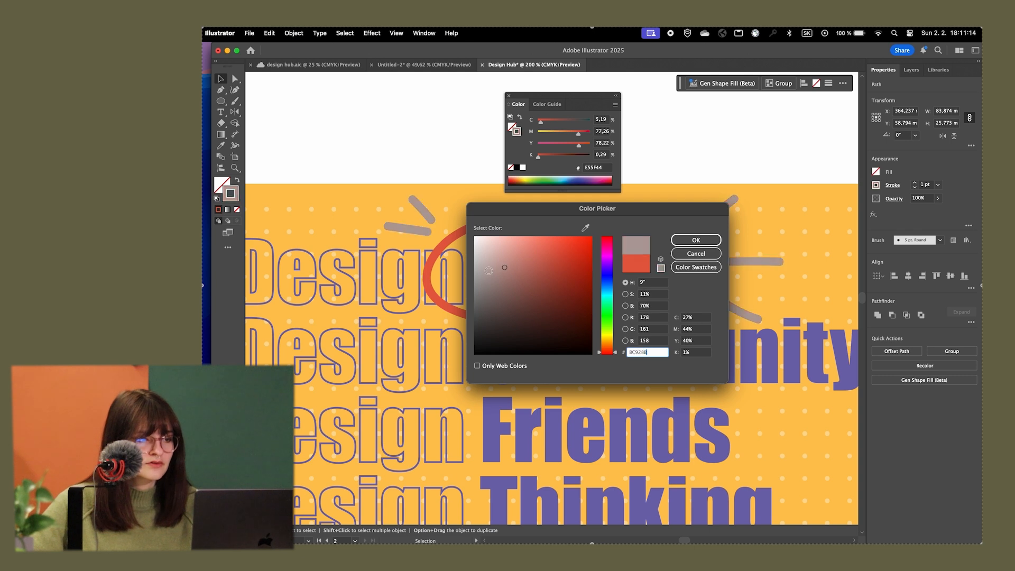
left_click(695, 241)
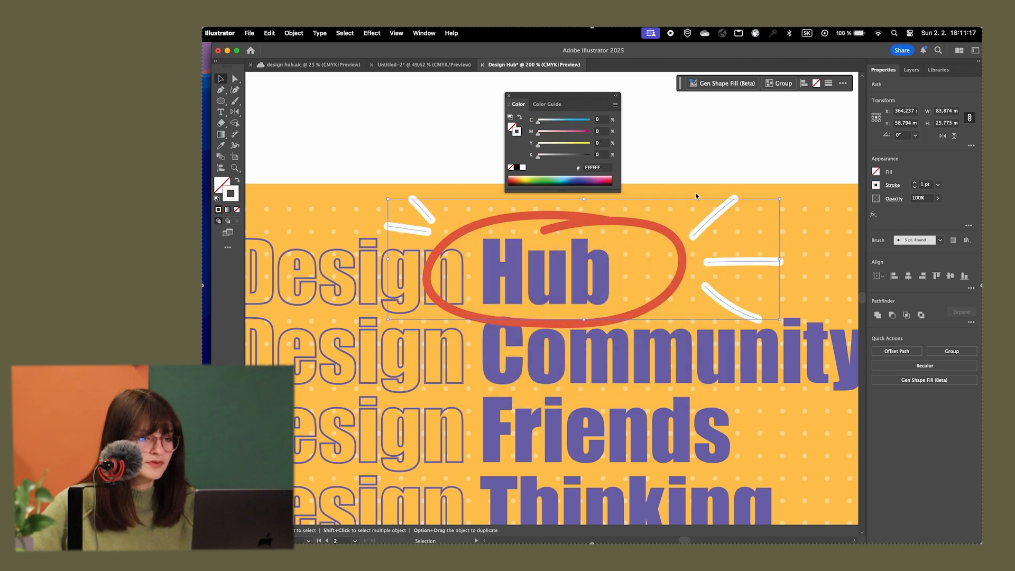
left_click(703, 157)
Paint a curly white arrow about 23 × 38 mm beside "Thinking" and "Doing" with the Paintbrush, following the reference artwork
scroll(698, 157, "down", 4)
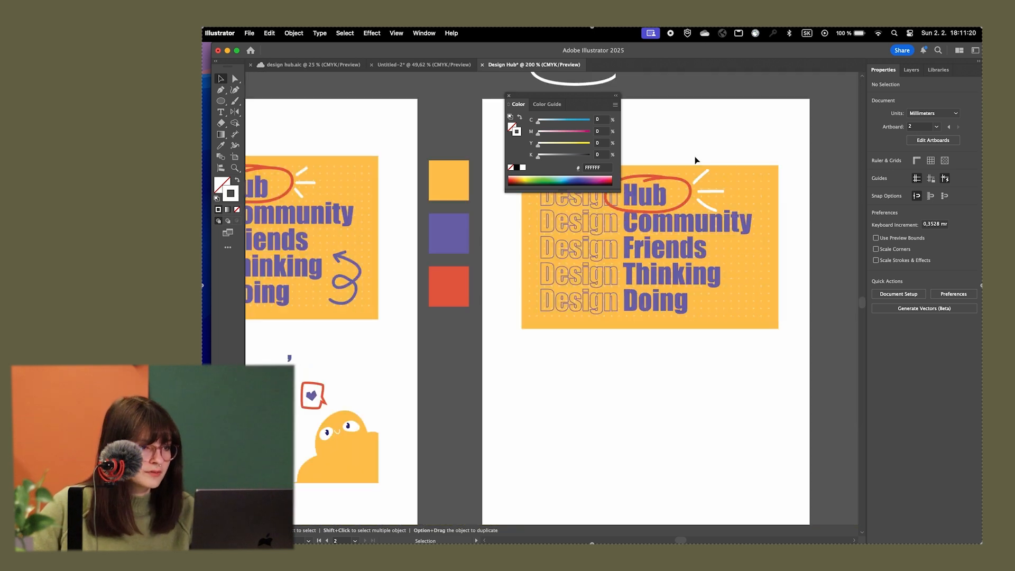
left_click_drag(667, 306, 665, 363)
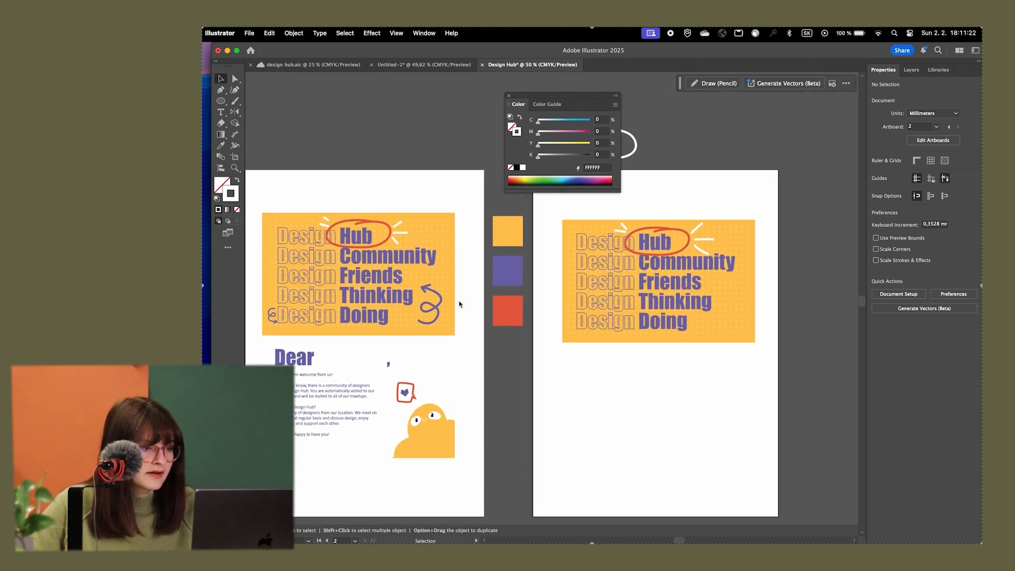
scroll(455, 305, "up", 3)
scroll(416, 307, "down", 1)
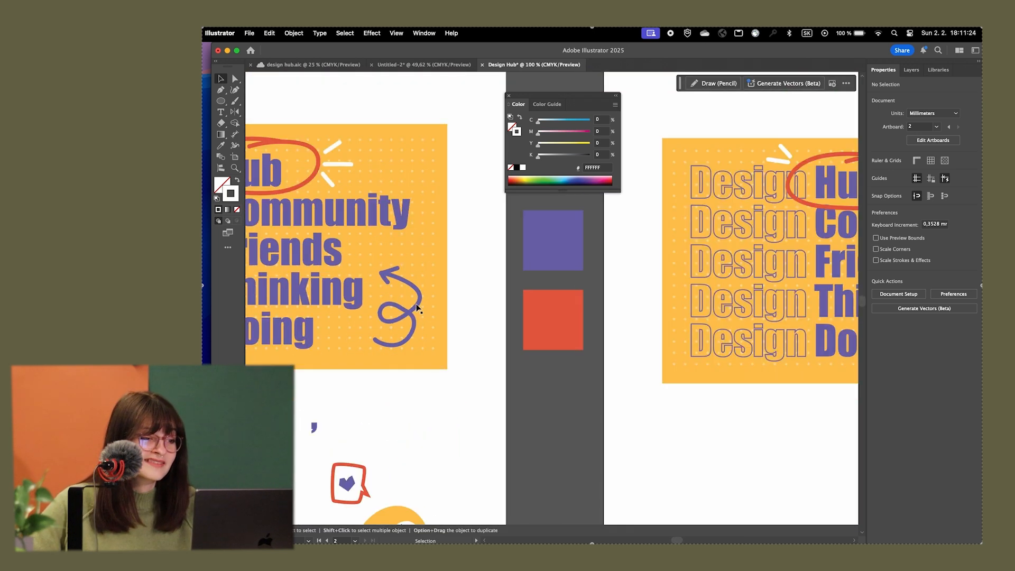
left_click_drag(431, 316, 403, 285)
left_click_drag(696, 434, 539, 463)
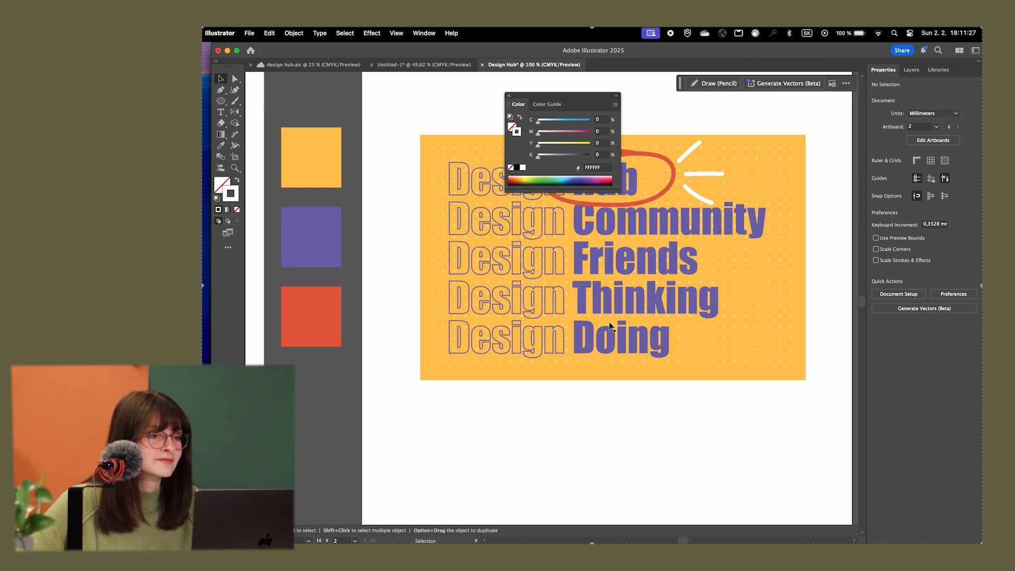
left_click(509, 96)
scroll(769, 259, "up", 1)
left_click_drag(825, 278, 758, 274)
key("b")
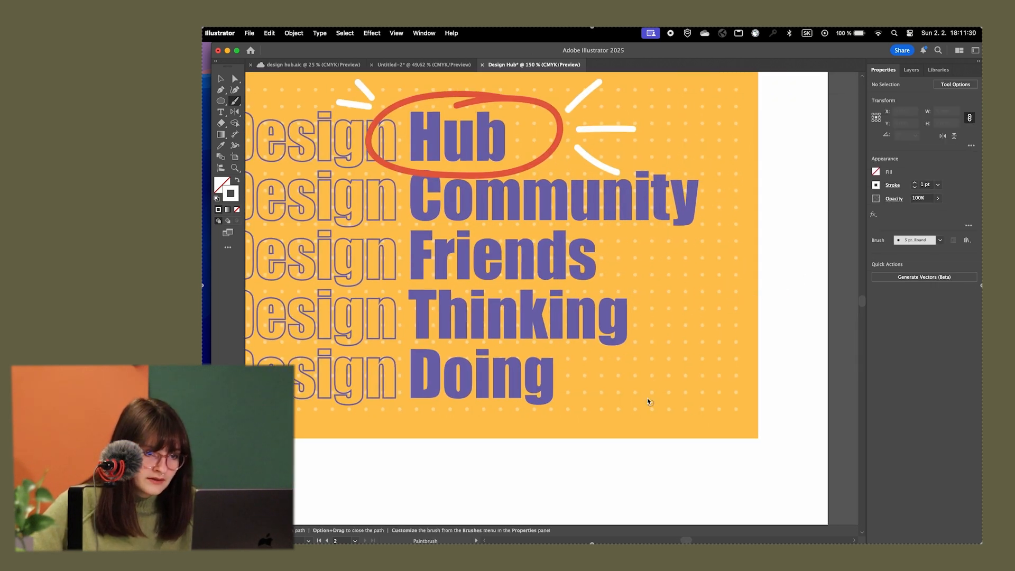
mouse_move(657, 374)
left_mouse_down()
mouse_move(724, 382)
mouse_move(693, 339)
mouse_move(712, 351)
mouse_move(703, 289)
mouse_move(683, 284)
mouse_move(699, 302)
mouse_move(682, 278)
mouse_move(712, 262)
left_mouse_up()
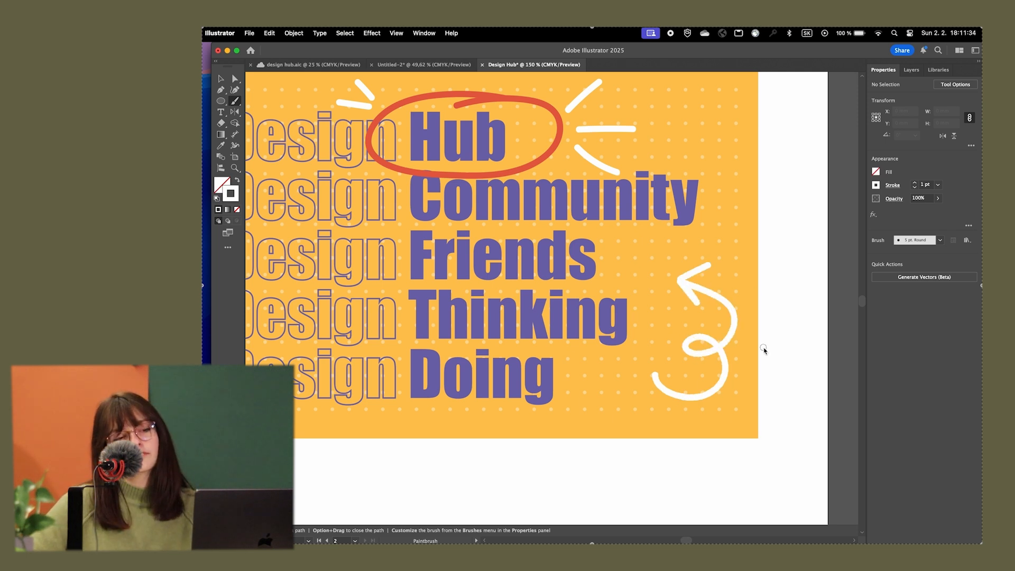
key("v")
left_click(723, 304)
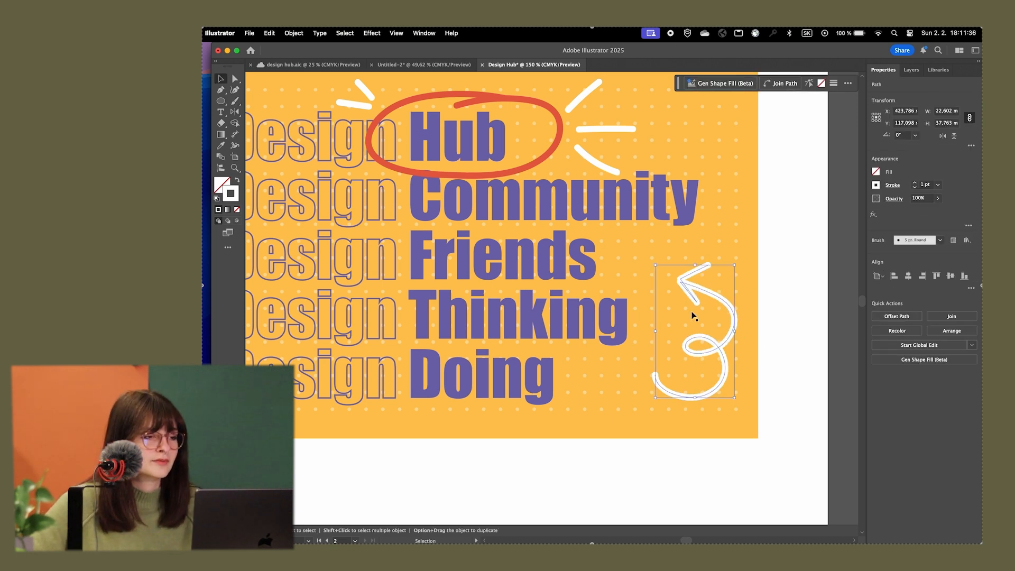
scroll(667, 314, "down", 2)
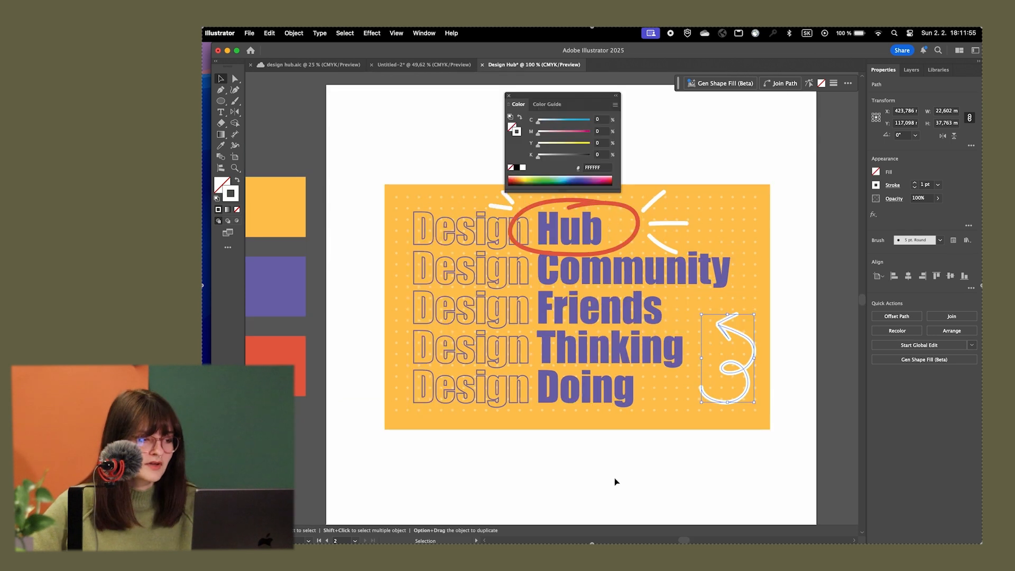
left_click(617, 483)
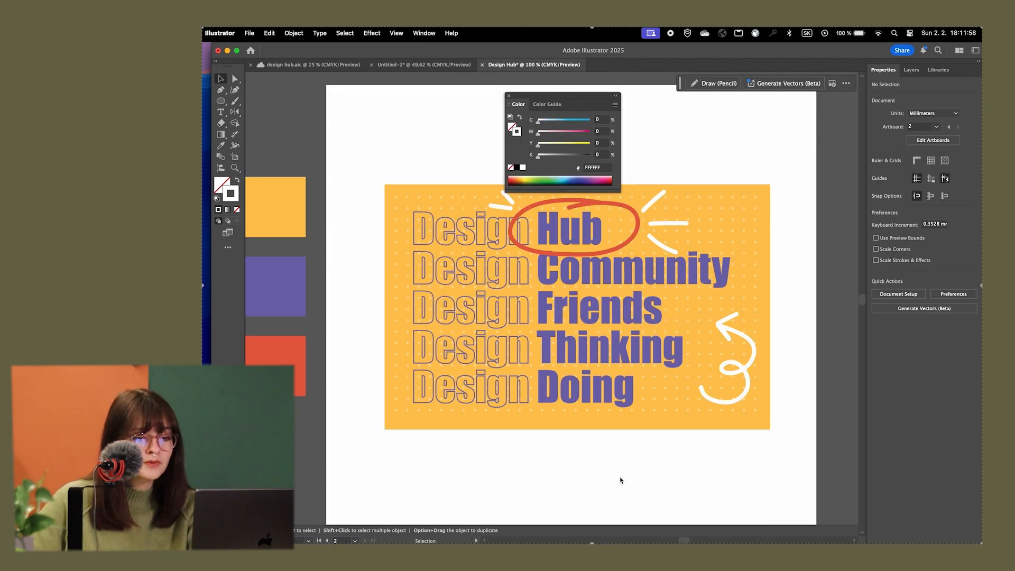
Copy the purple swatch's hex colour 7269AF and apply it as the large curly arrow's stroke colour
left_click(274, 278)
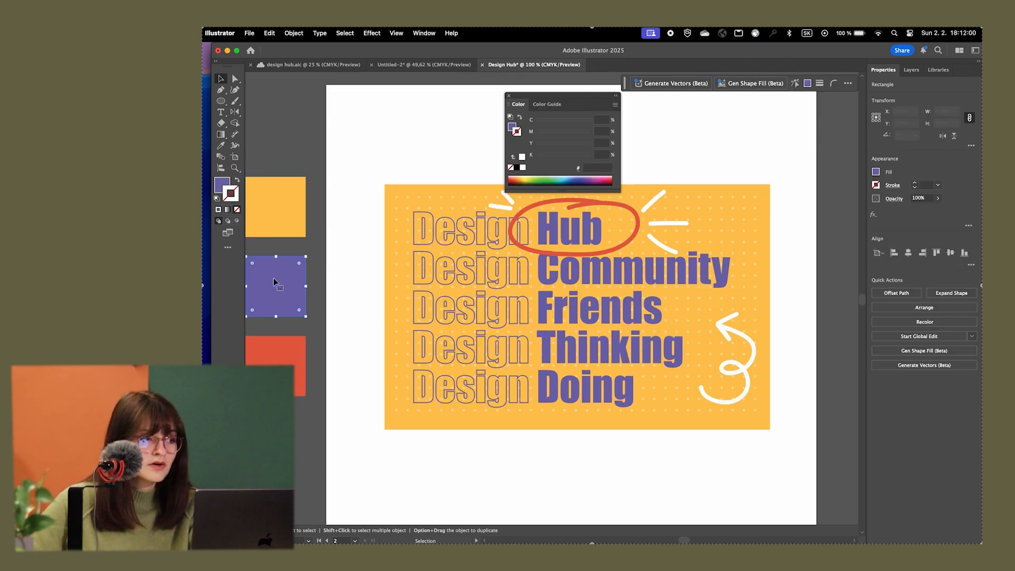
double_click(220, 185)
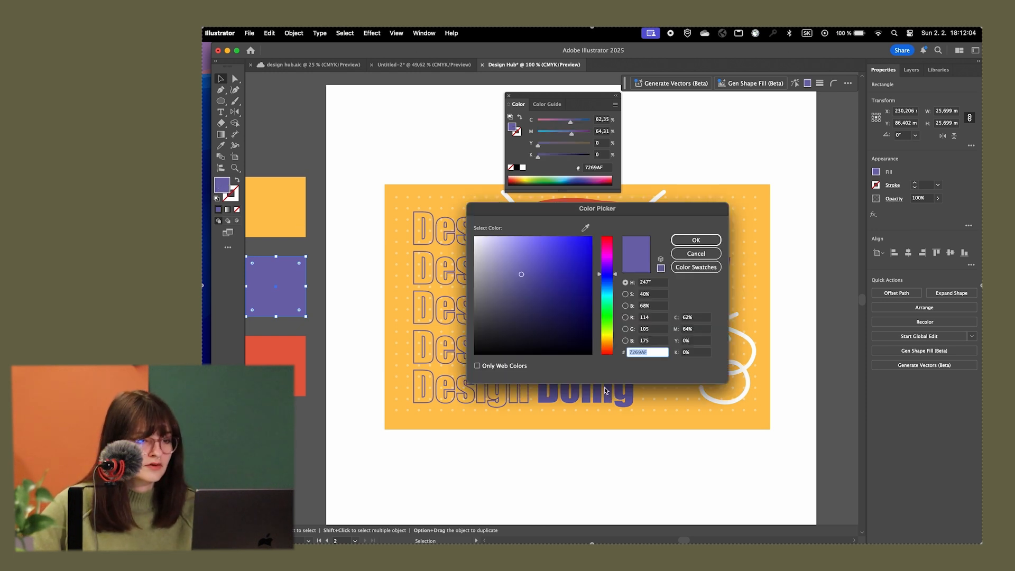
left_click(685, 244)
left_click(743, 373)
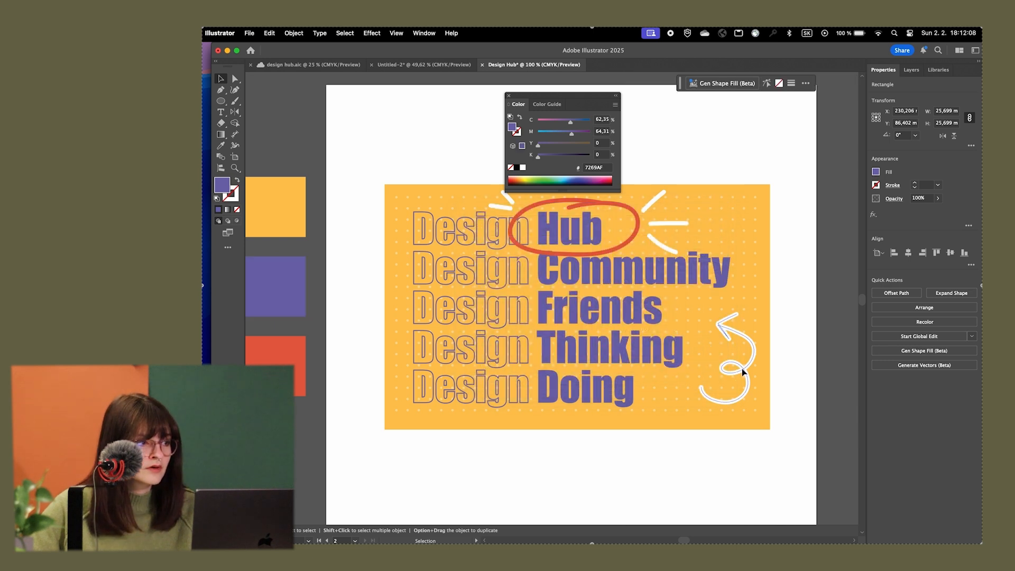
double_click(231, 200)
type("7269AF")
left_click(696, 241)
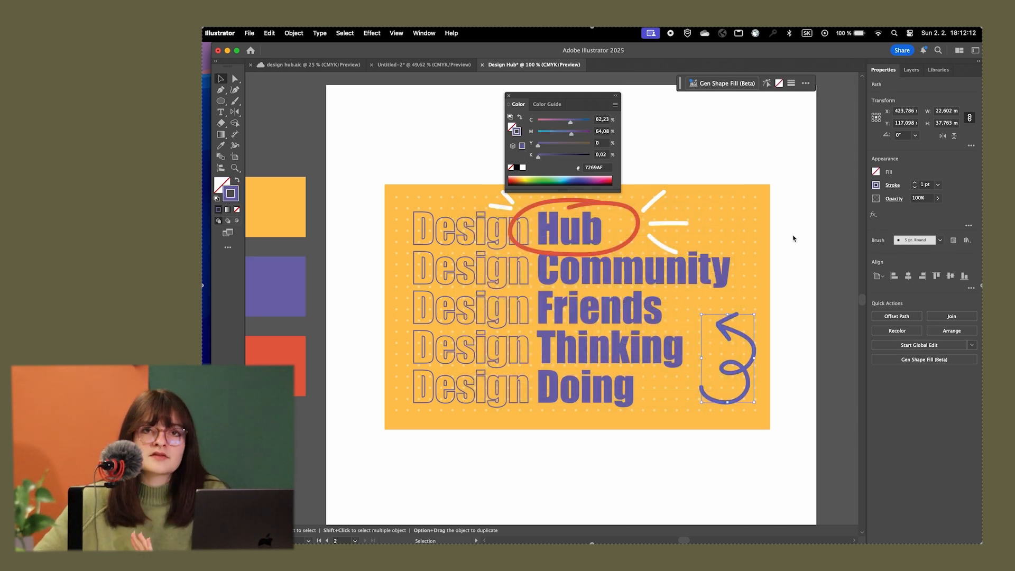
left_click(772, 230)
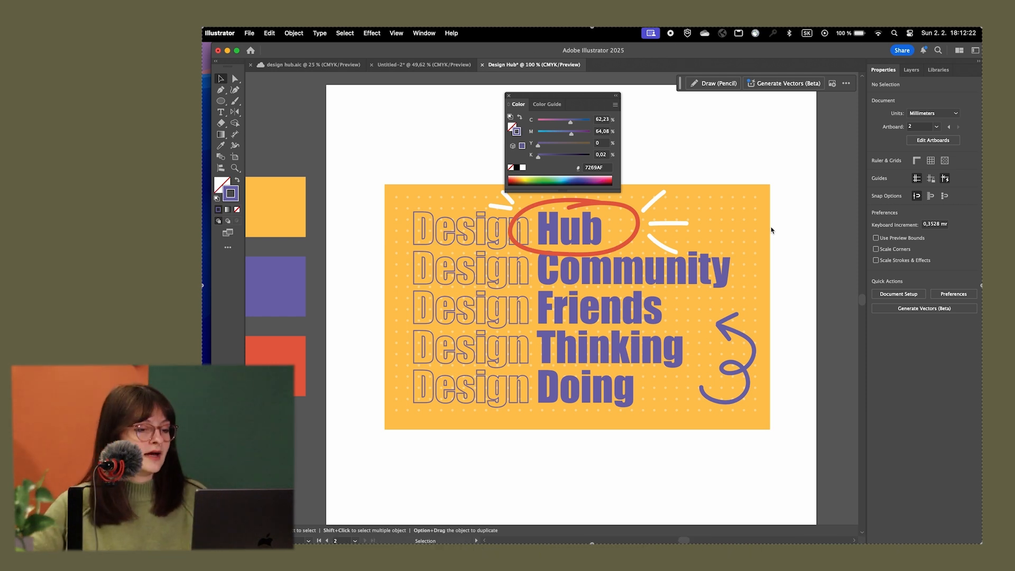
left_click(508, 96)
Place a copy of the curly arrow, rotated 180° and scaled to about 12 × 19 mm, beside the start of the lowest "Design" line
scroll(603, 157, "down", 1)
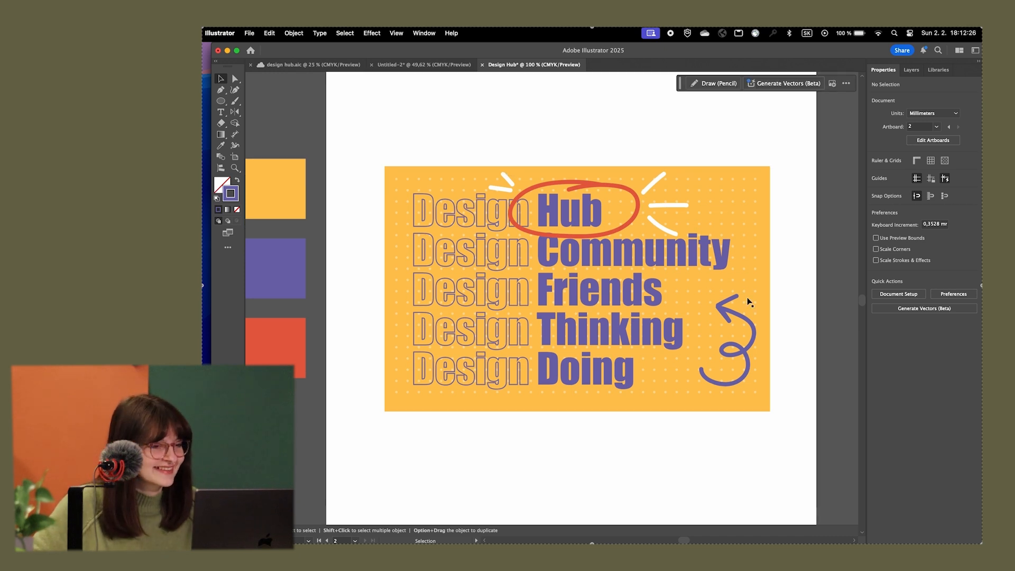
scroll(525, 255, "down", 5)
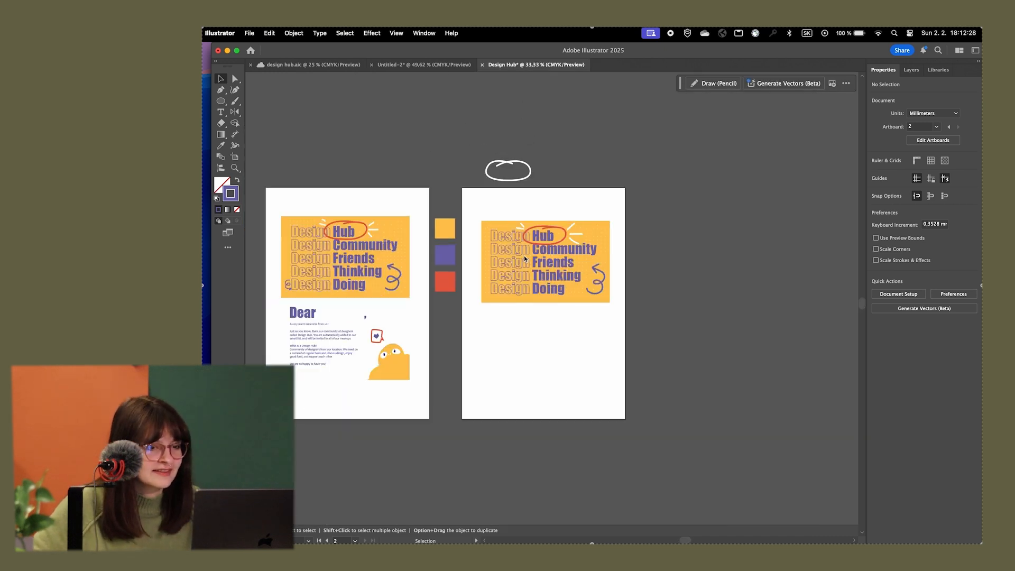
scroll(524, 255, "up", 2)
scroll(542, 252, "up", 3)
scroll(684, 325, "down", 4)
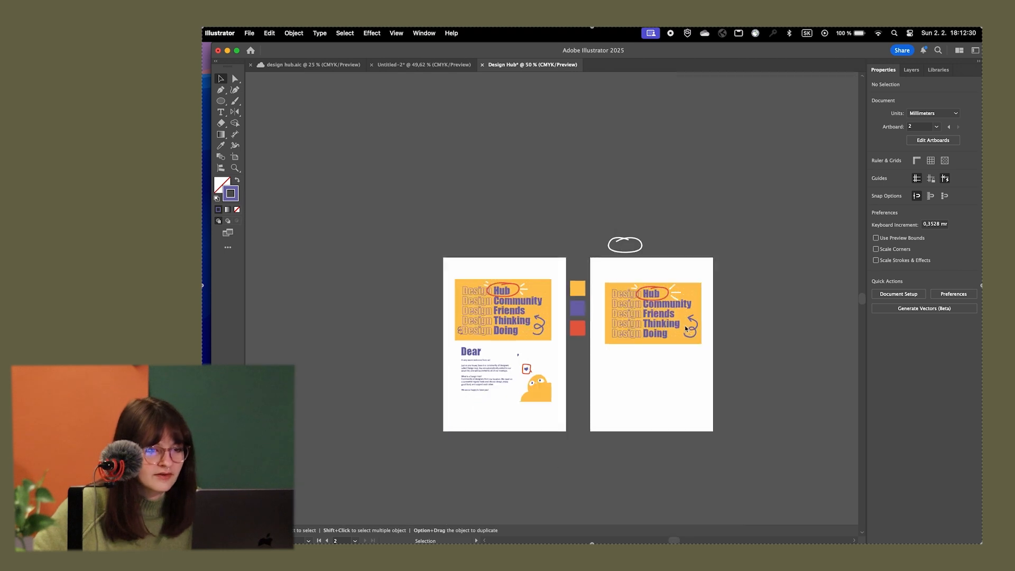
scroll(684, 328, "up", 2)
scroll(712, 358, "down", 2)
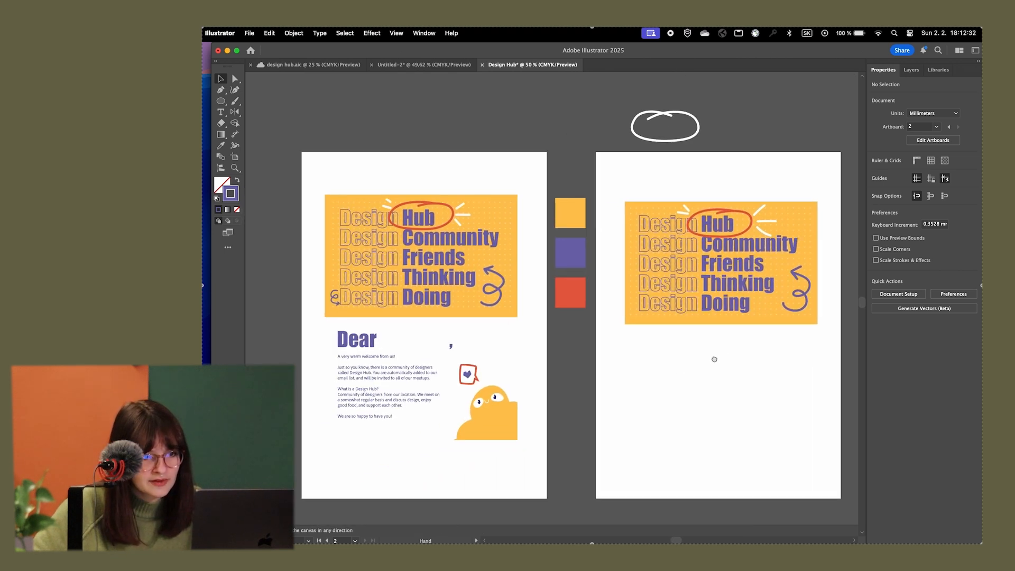
scroll(757, 303, "up", 2)
left_click_drag(759, 291, 586, 361)
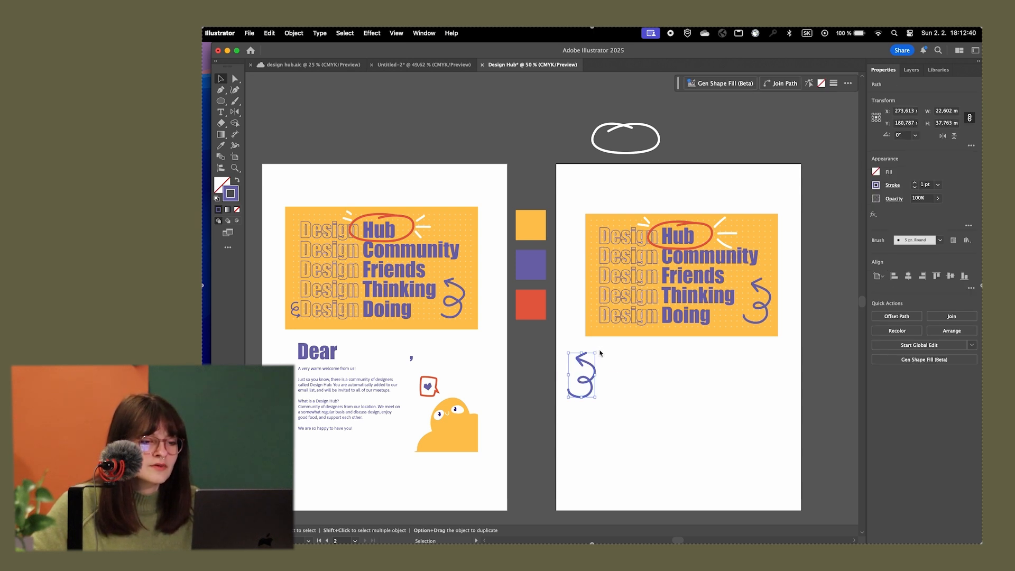
left_click_drag(600, 353, 587, 387)
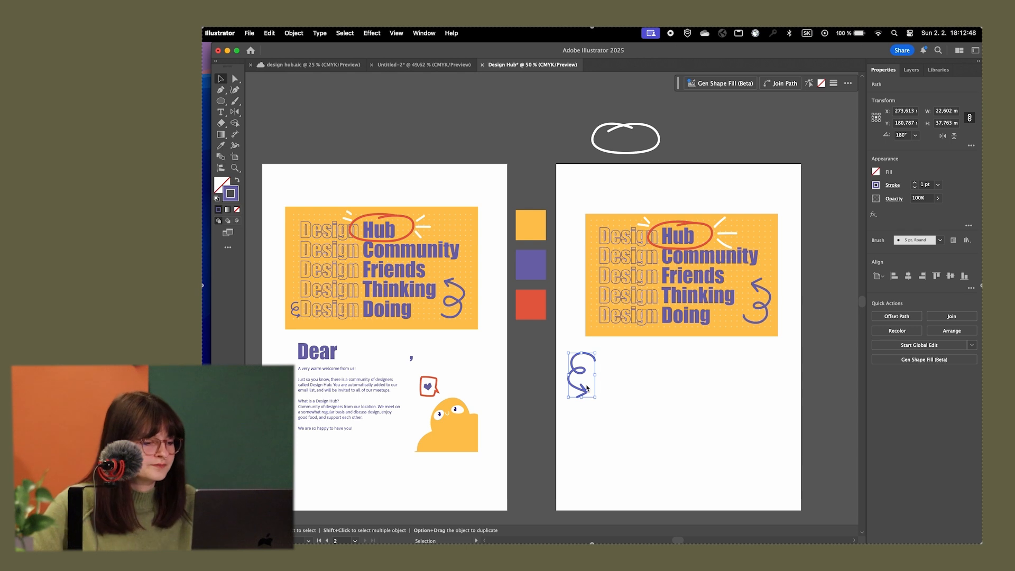
left_click_drag(596, 399, 599, 320)
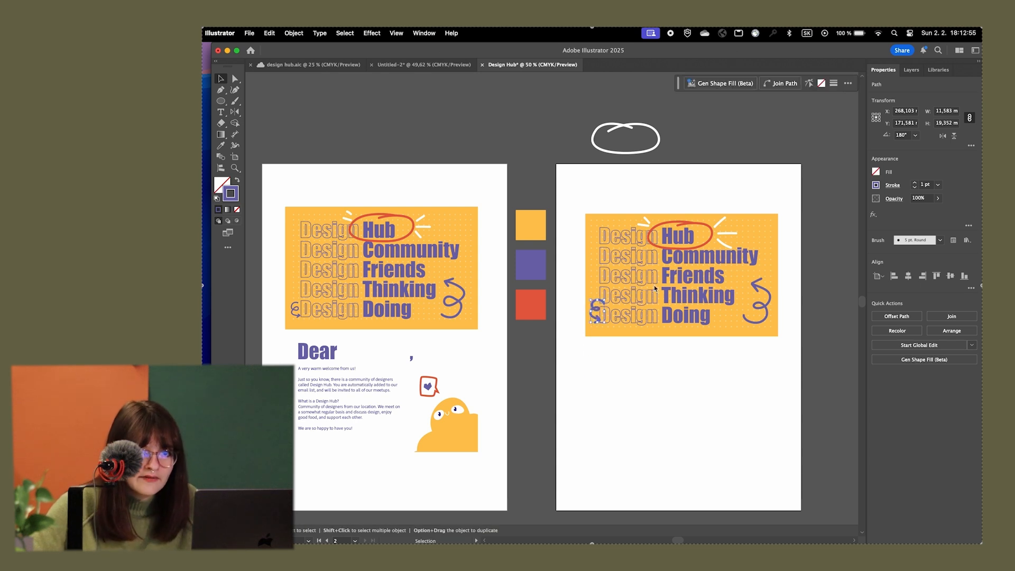
Reduce the small arrow's stroke to 0.5 pt, then shrink it to about 9 × 14 mm and adjust its tilt beside the lowest "Design"
left_click(915, 188)
left_click(915, 189)
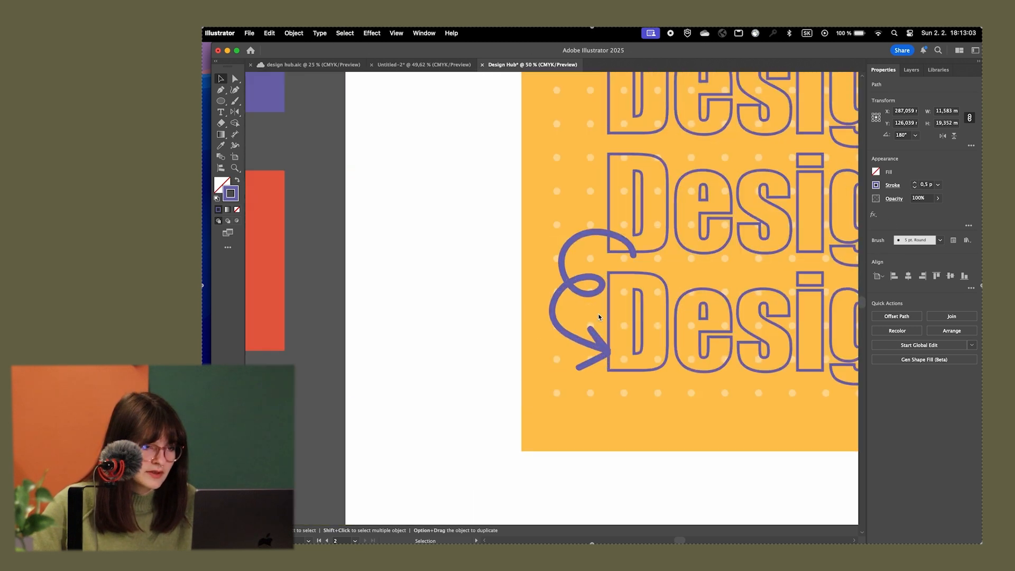
scroll(600, 317, "up", 5)
left_click_drag(633, 367, 612, 333)
left_click_drag(616, 229, 586, 219)
left_click_drag(585, 277, 571, 273)
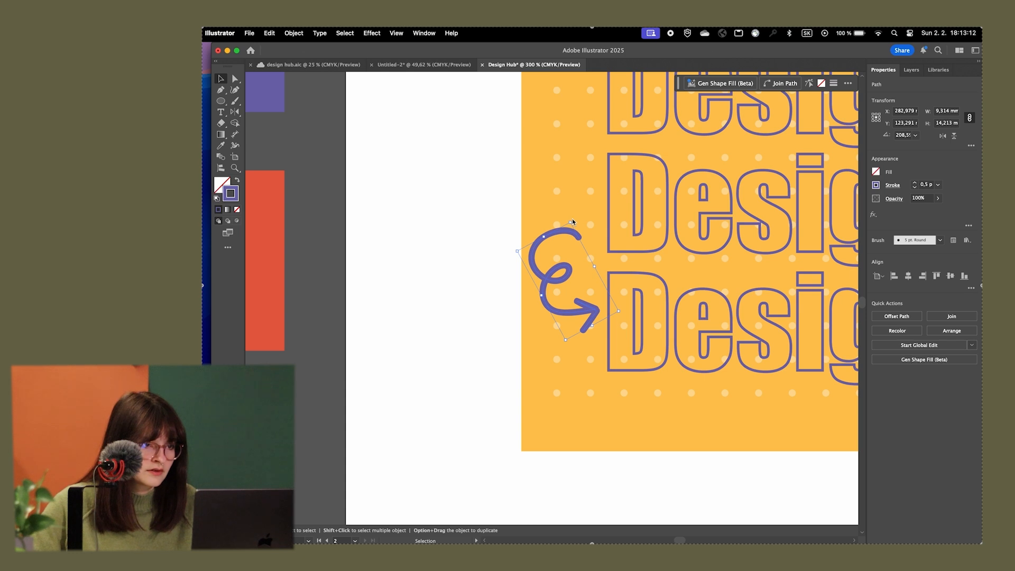
left_click_drag(572, 220, 590, 225)
left_click(458, 322)
Duplicate the yellow card rectangle directly below the original and swap its fill and stroke to leave only a yellow outline
scroll(459, 322, "down", 5)
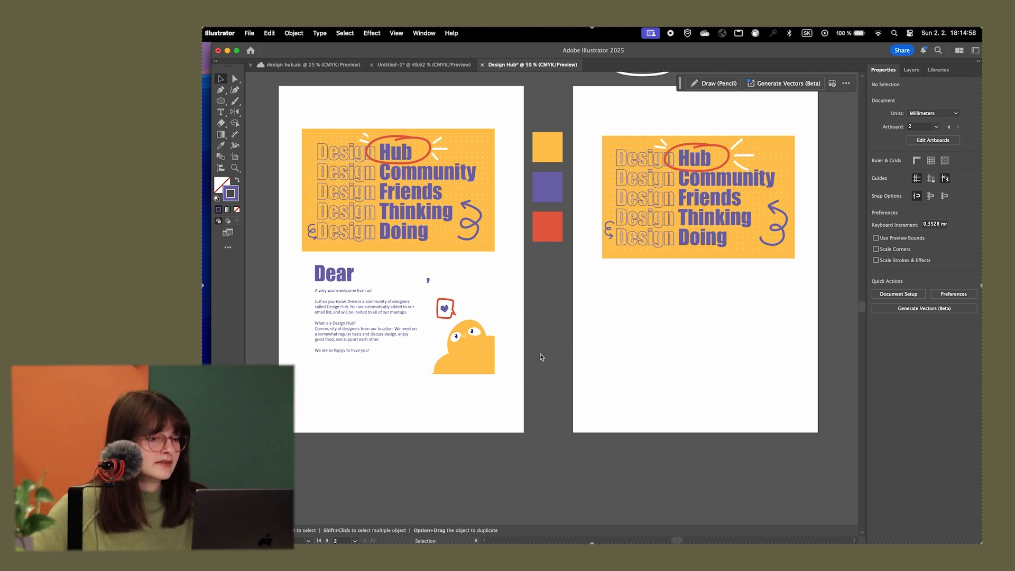
scroll(608, 328, "down", 2)
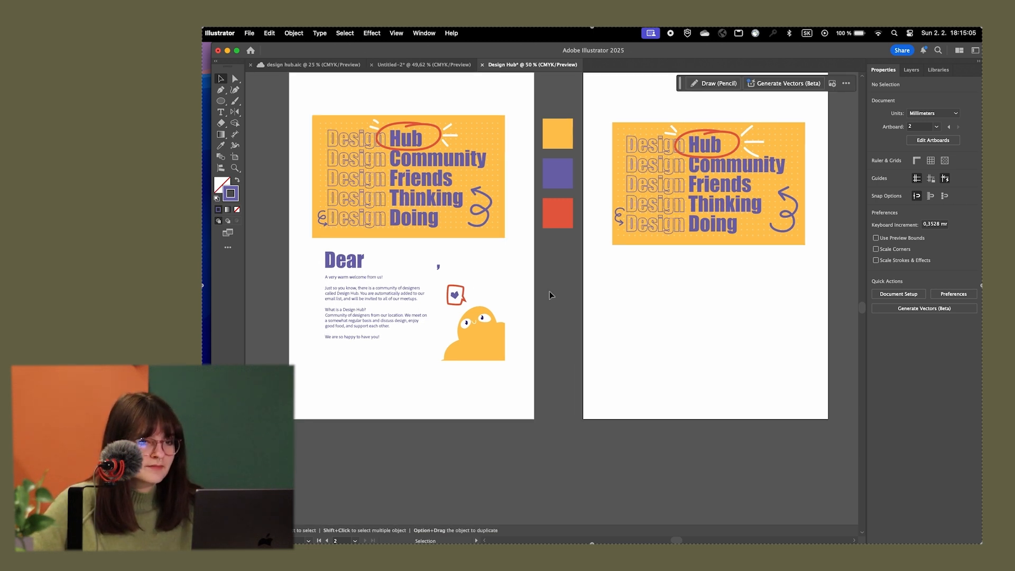
key("super+equal")
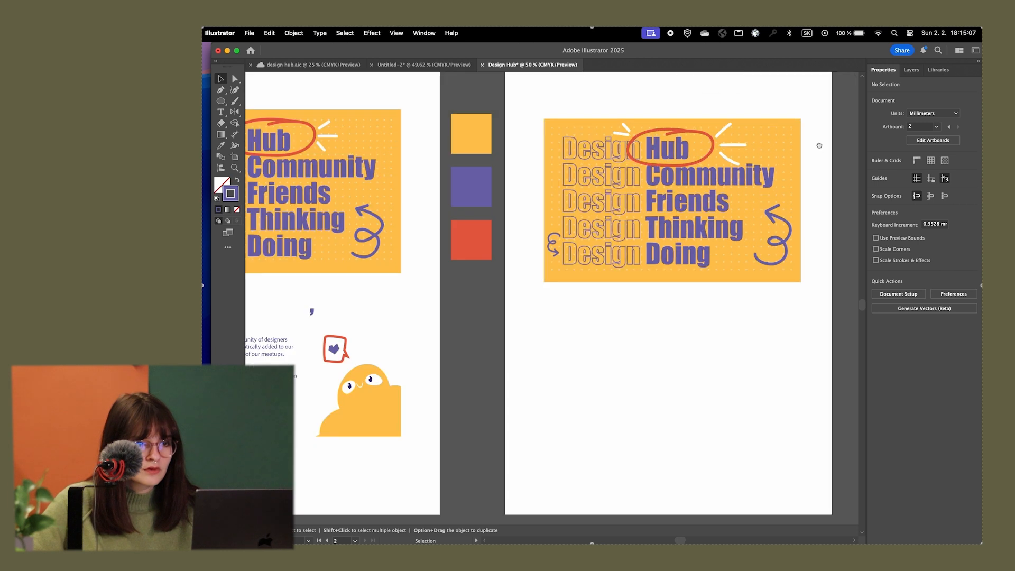
left_click(721, 132)
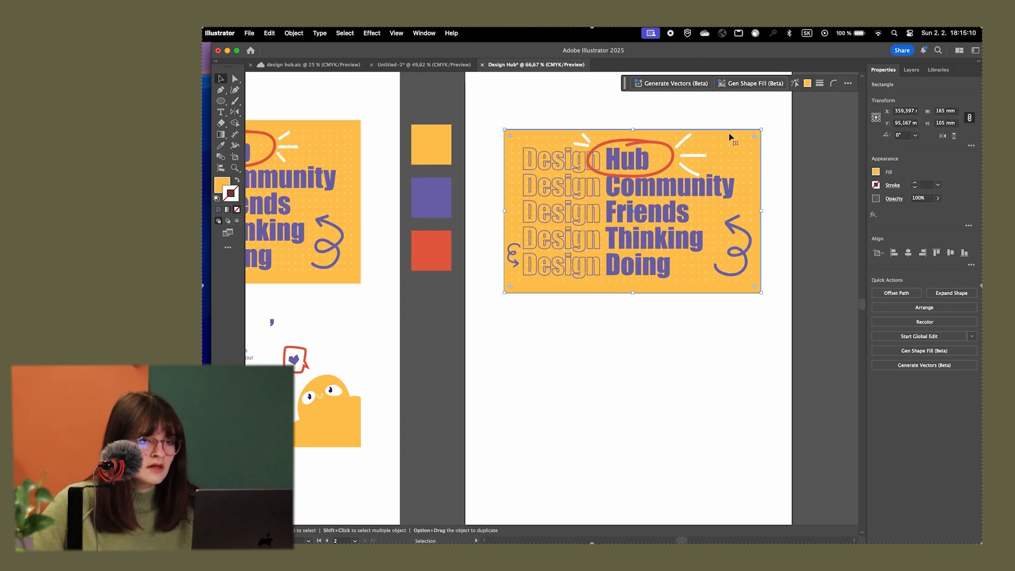
left_click_drag(730, 136, 728, 312)
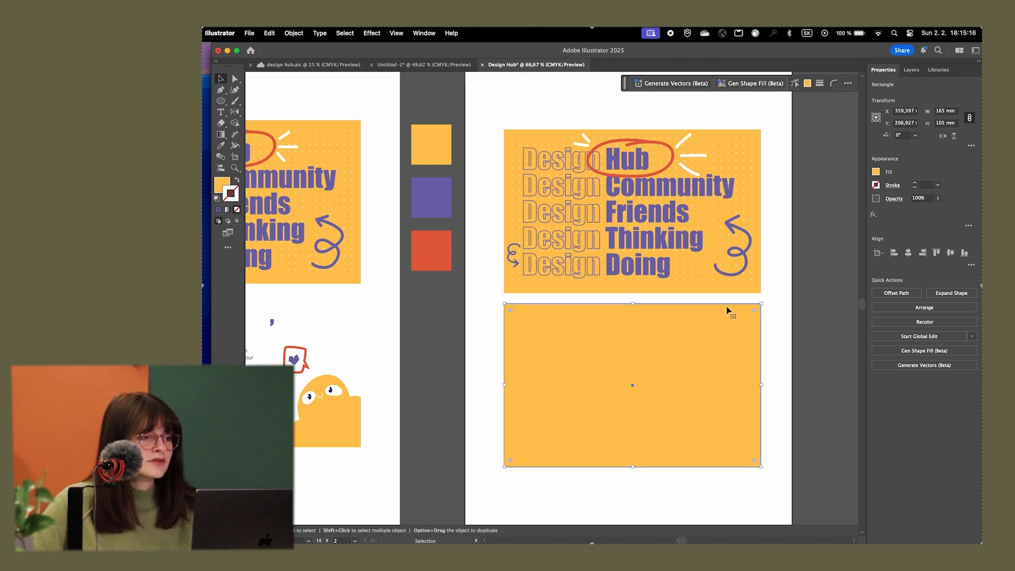
left_click(239, 182)
left_click(485, 319)
Add the heading "Dear First Name," in Impact 50 pt near the top of the outlined card, widening its text box to about 126 mm
left_click_drag(504, 359, 521, 227)
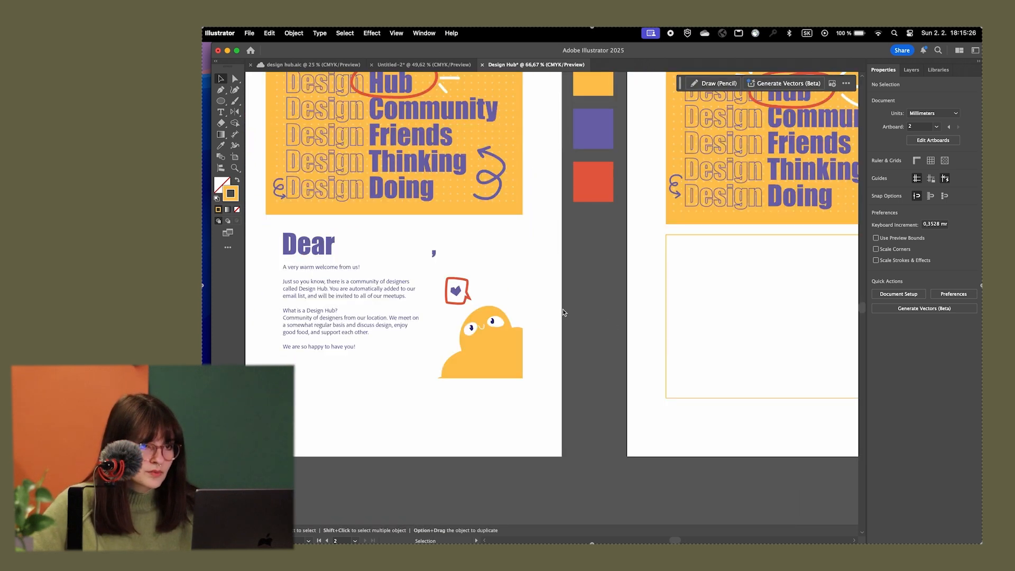
left_click_drag(579, 280, 392, 306)
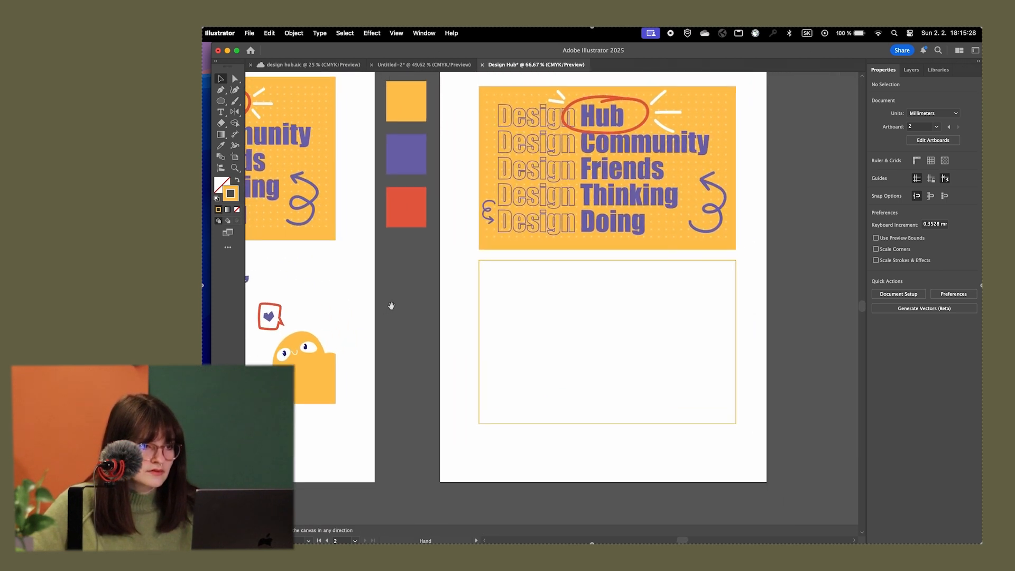
scroll(553, 322, "up", 1)
left_click_drag(619, 335, 592, 269)
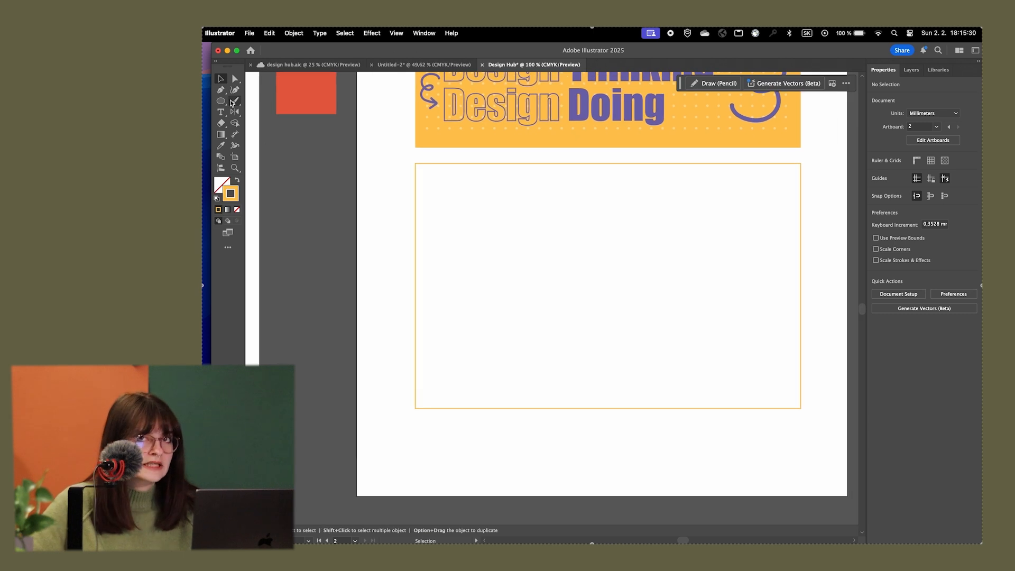
left_click(220, 112)
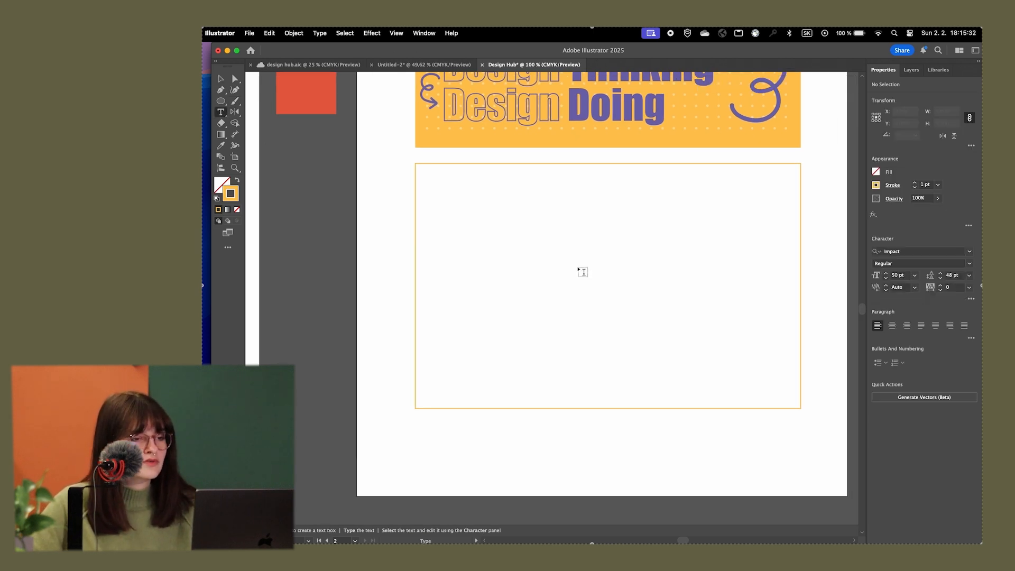
left_click_drag(439, 193, 615, 257)
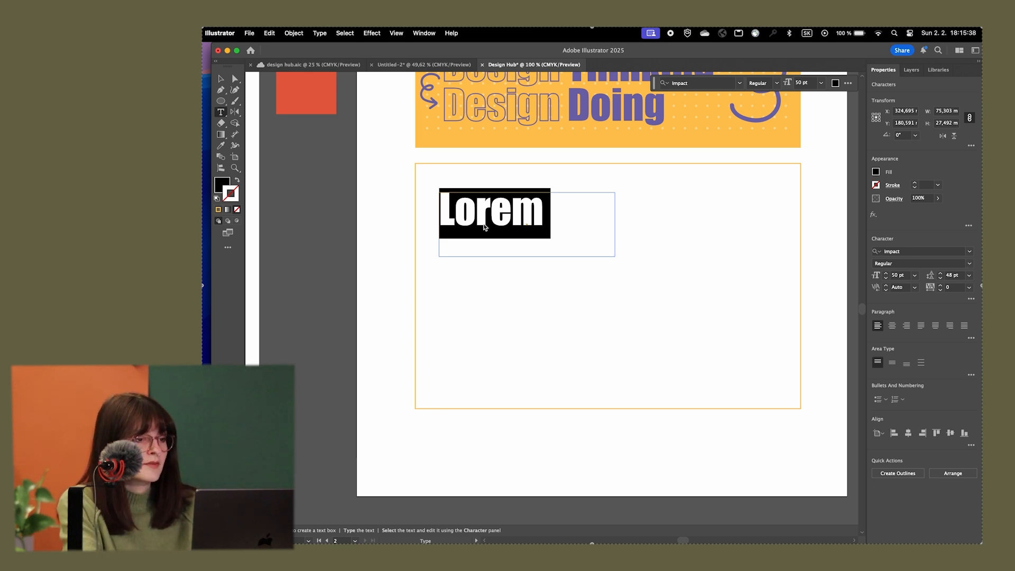
type("Dear F")
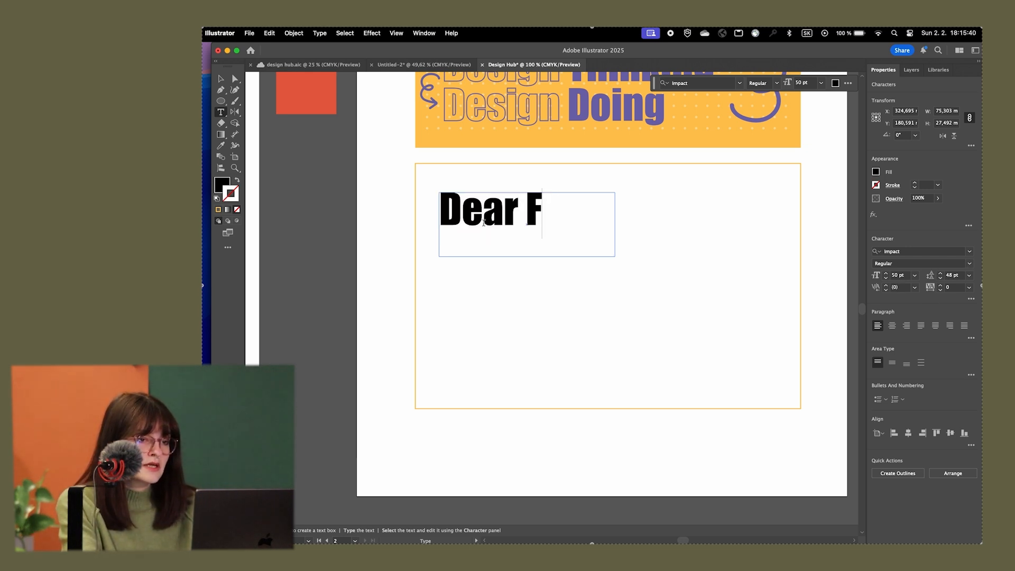
type("irst")
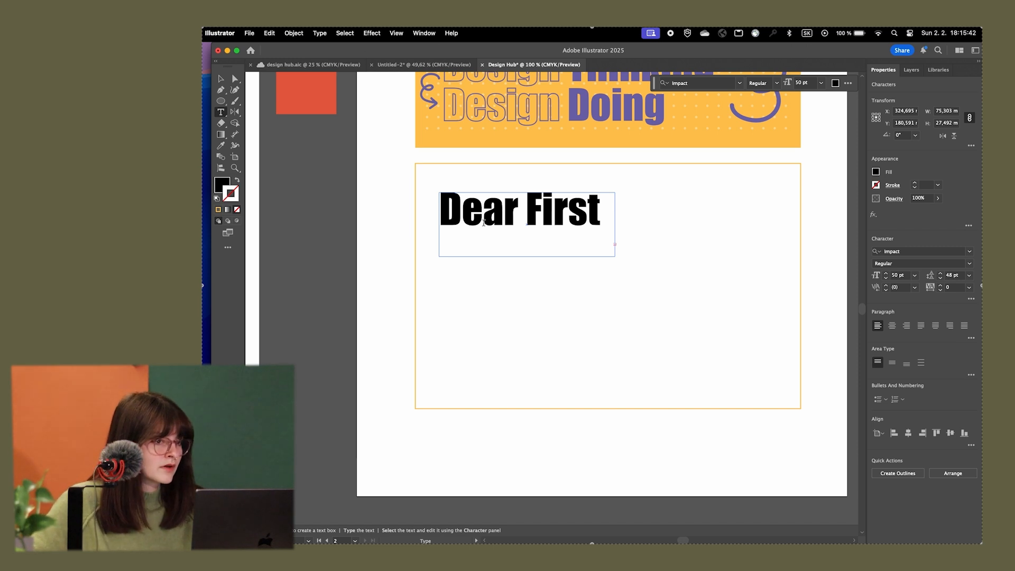
left_click(221, 78)
left_click_drag(615, 225, 733, 231)
Colour the "Dear First Name," heading purple by sampling the word "Doing" with the Eyedropper
scroll(579, 296, "up", 2)
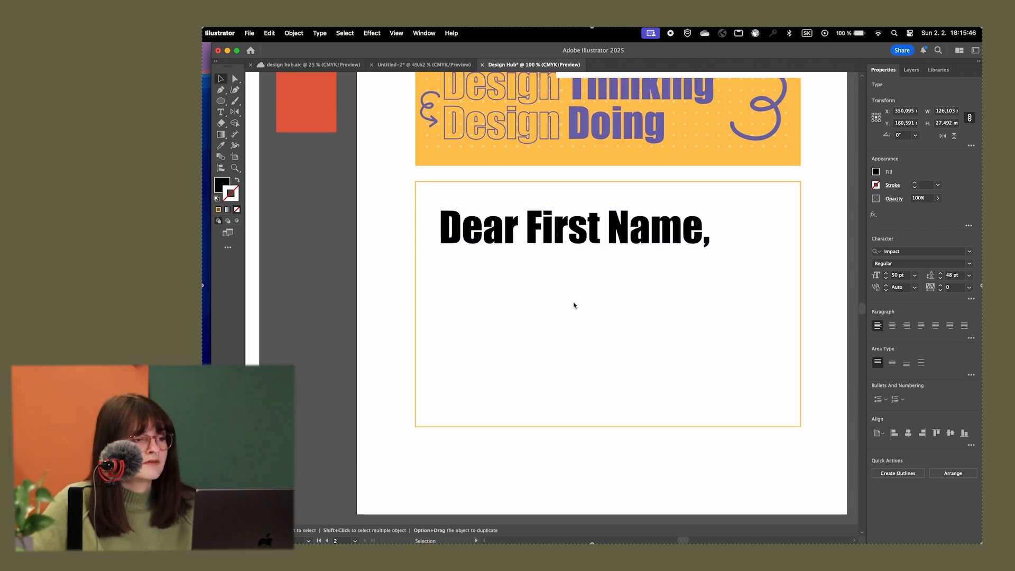
left_click(221, 145)
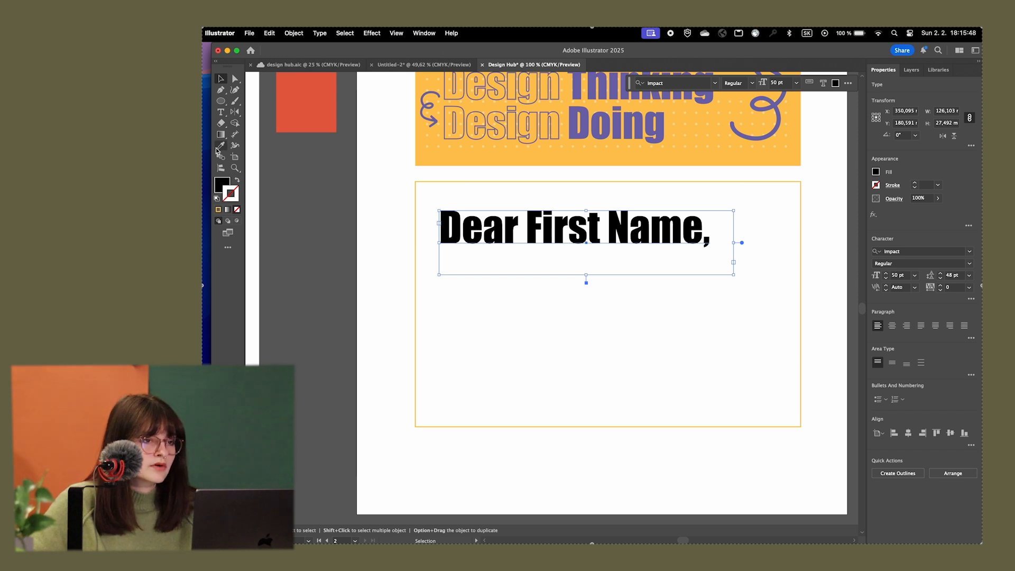
left_click(578, 120)
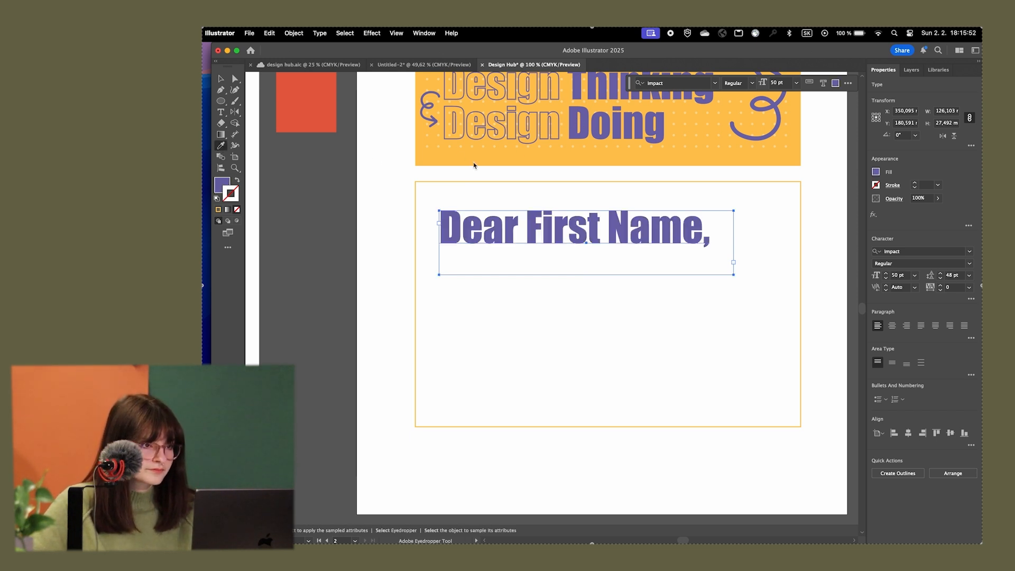
left_click(222, 78)
left_click(383, 267)
Check the letter text on the reference card and duplicate the "Dear First Name," text box directly below the heading
scroll(489, 273, "down", 3)
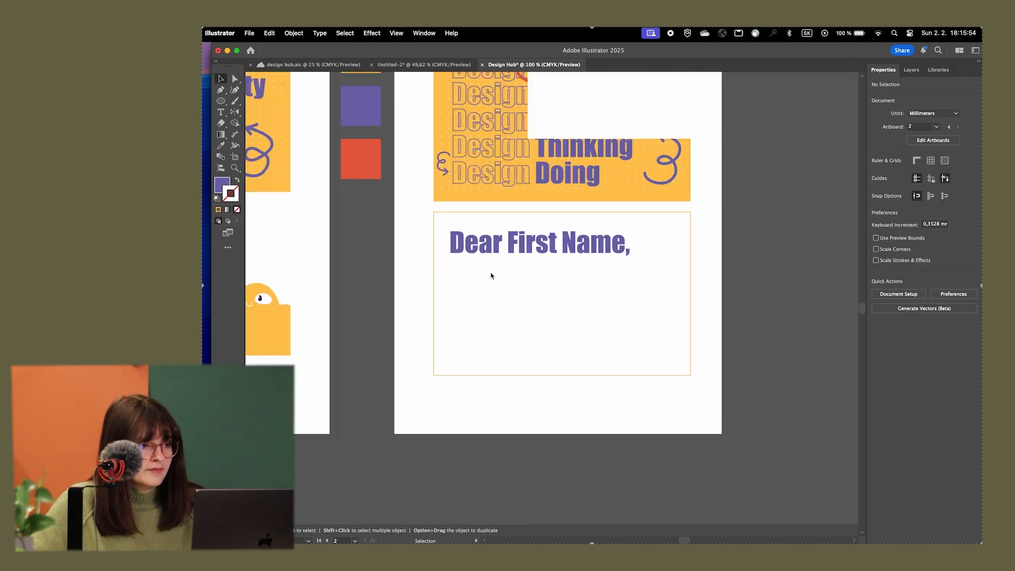
left_click_drag(511, 271, 605, 235)
scroll(605, 235, "up", 1)
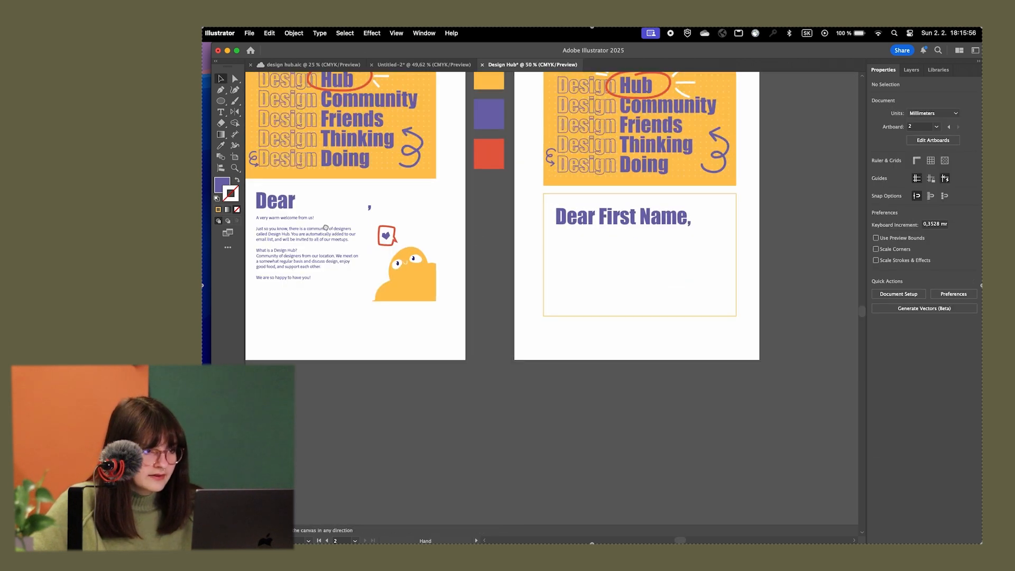
left_click_drag(323, 224, 403, 206)
scroll(404, 204, "up", 2)
scroll(403, 205, "up", 3)
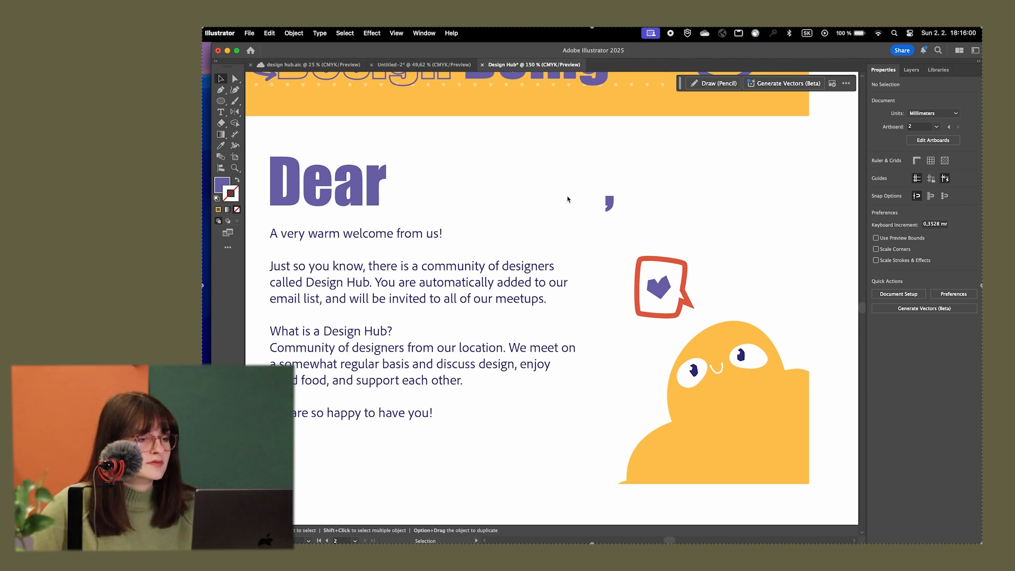
scroll(518, 194, "down", 2)
scroll(621, 208, "right", 7)
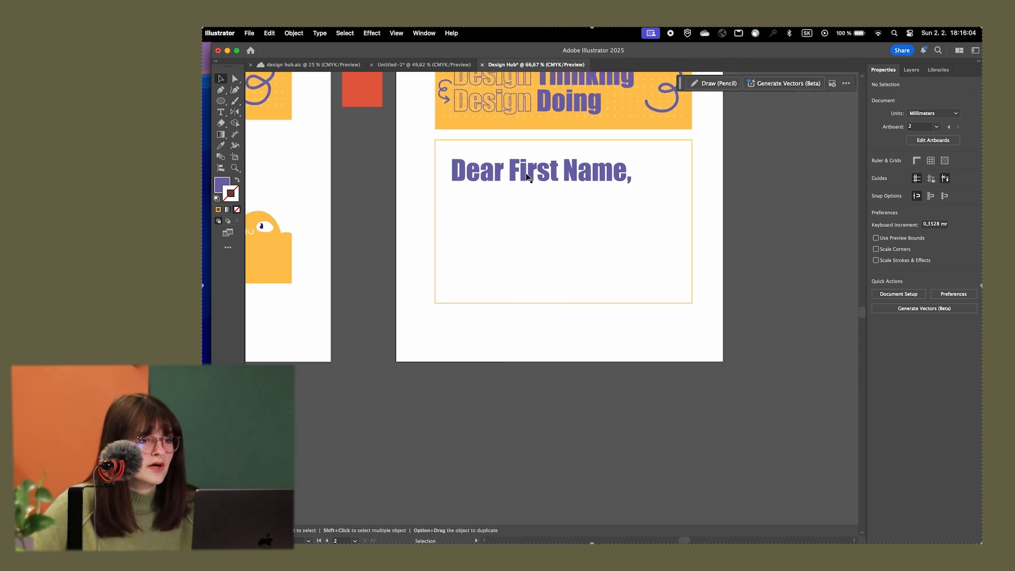
scroll(527, 176, "up", 2)
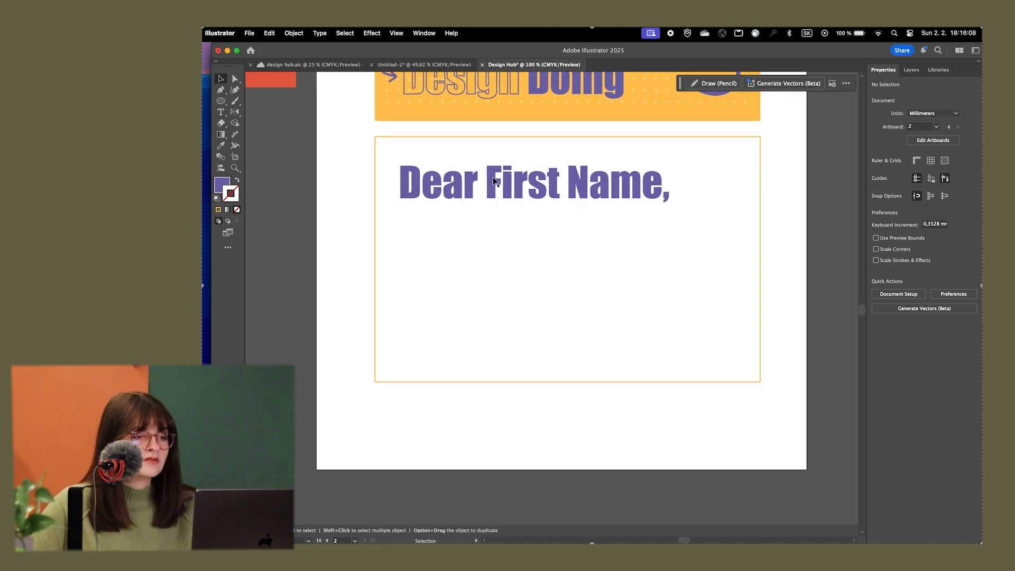
left_click_drag(497, 181, 483, 244)
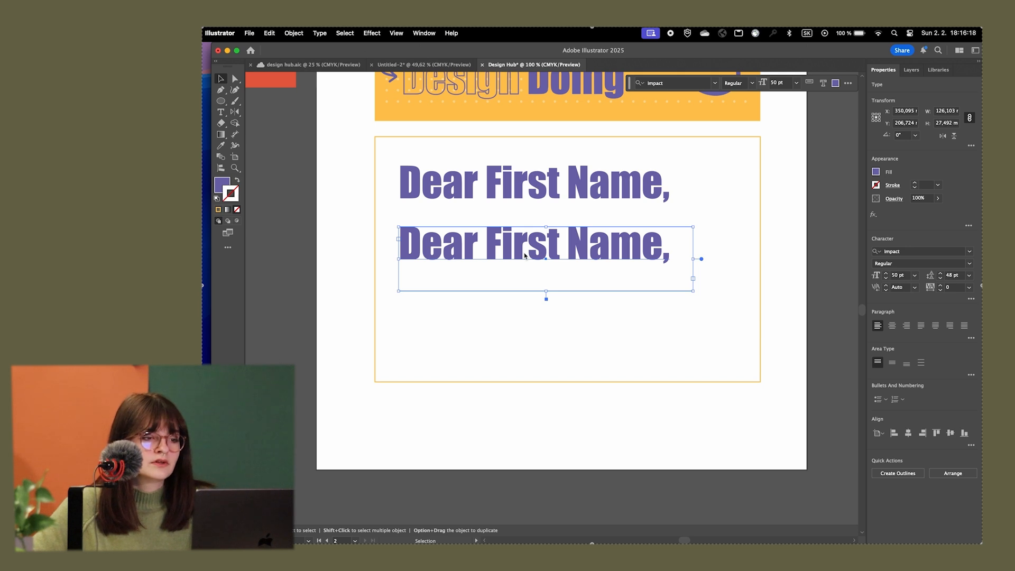
Try to match the duplicated "Dear First Name," text box to the reference letter text with the Eyedropper
key("super+minus")
key("super+minus")
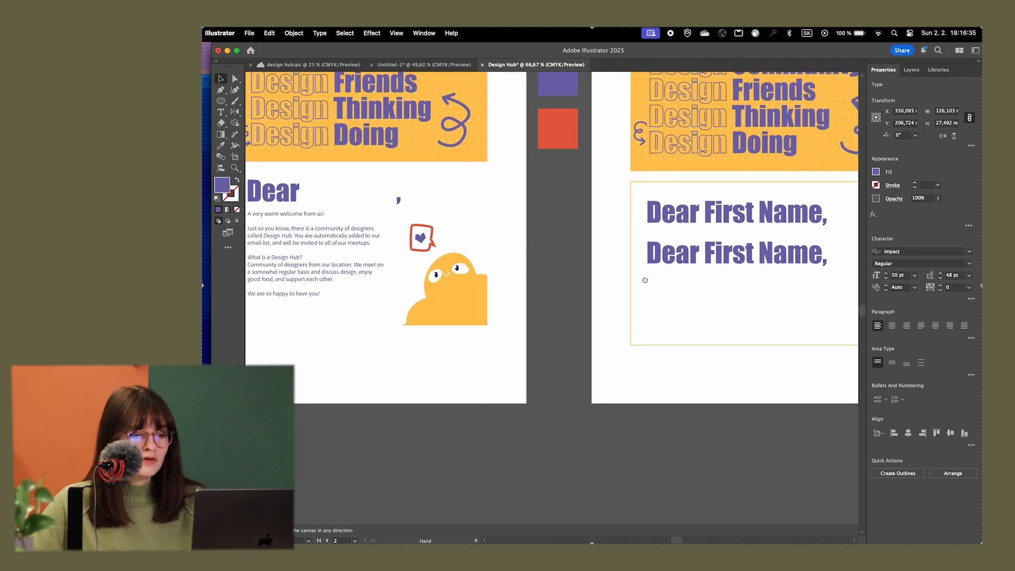
key("i")
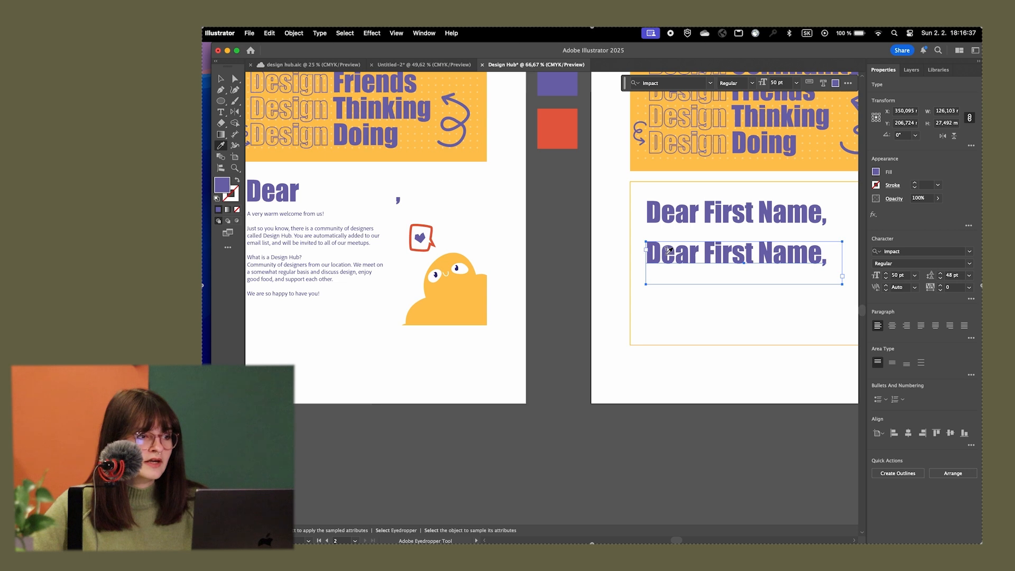
left_click(334, 232)
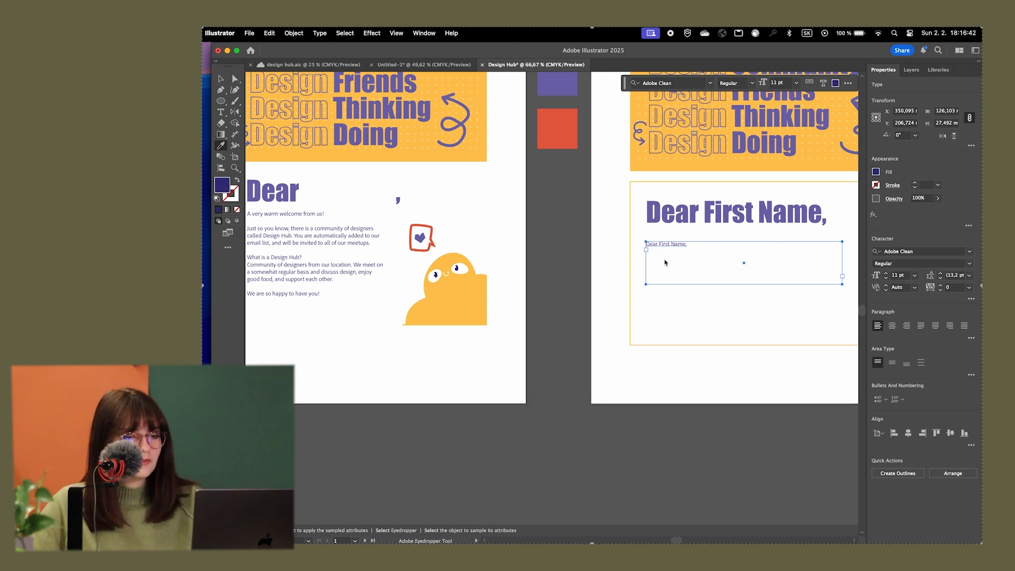
key("super+z")
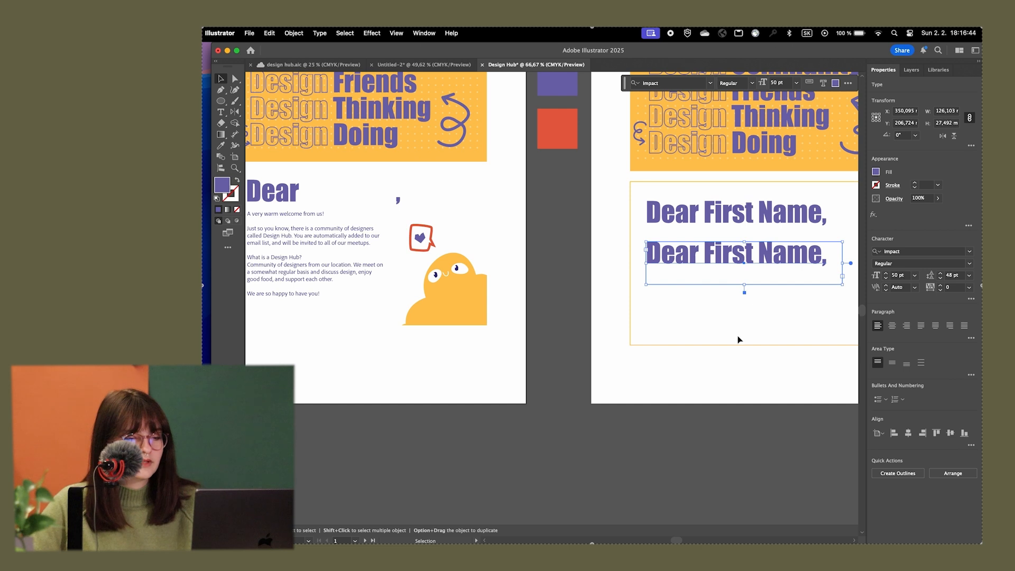
Set the font of the duplicated "Dear First Name," text box below the heading to Adobe Clean Regular
scroll(738, 341, "right", 3)
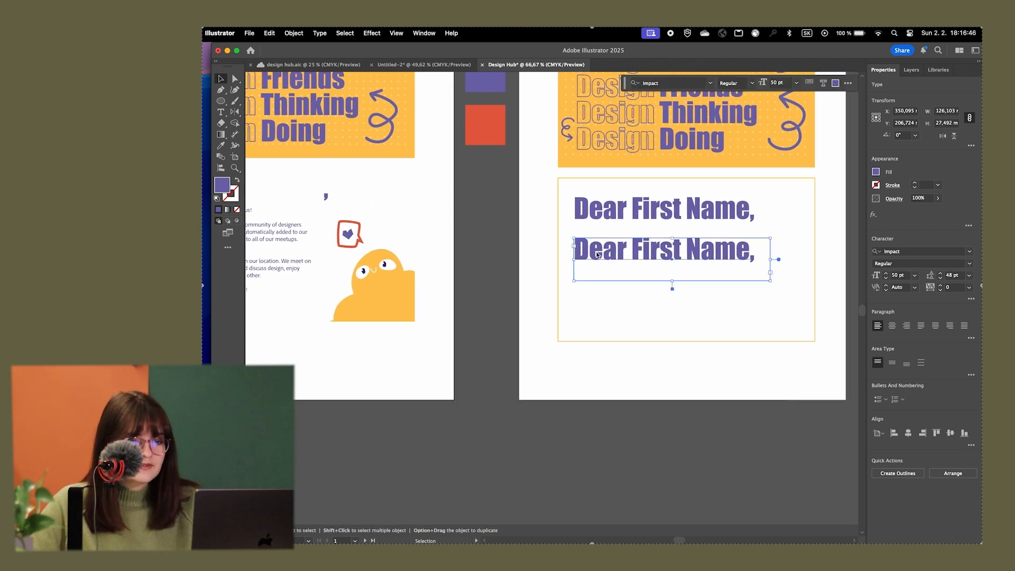
left_click(922, 252)
type("adobe clea")
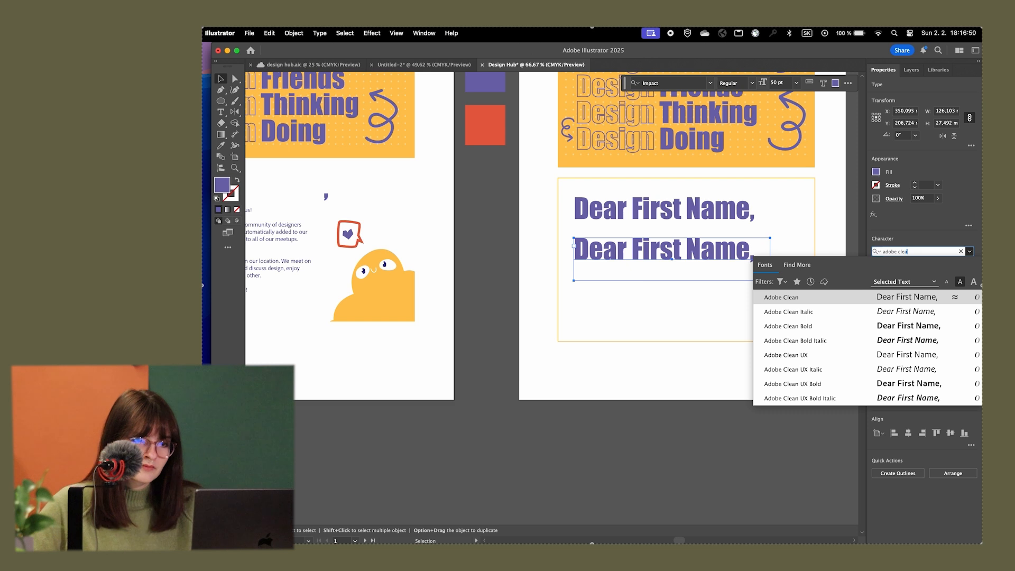
key("Return")
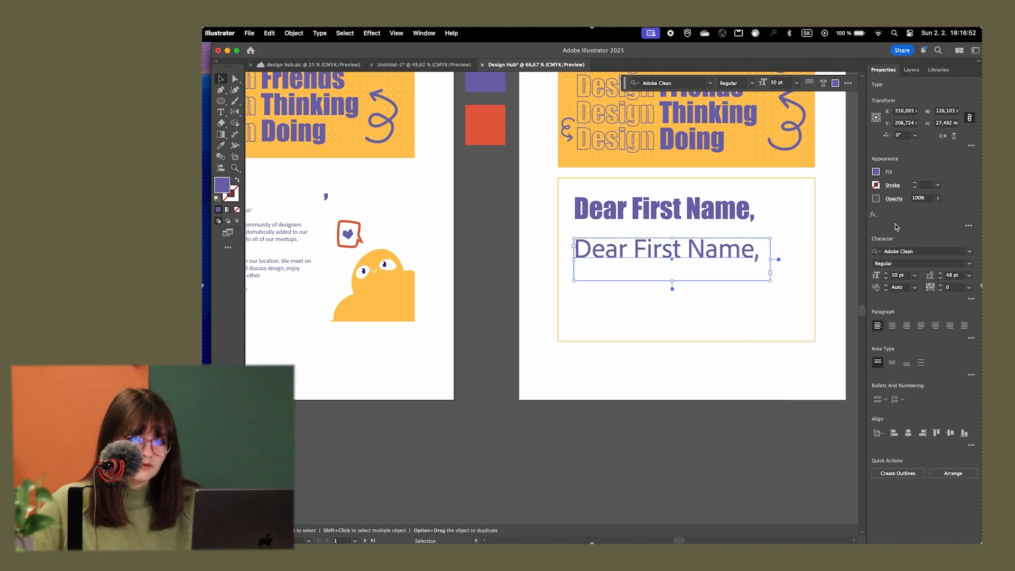
left_click(970, 264)
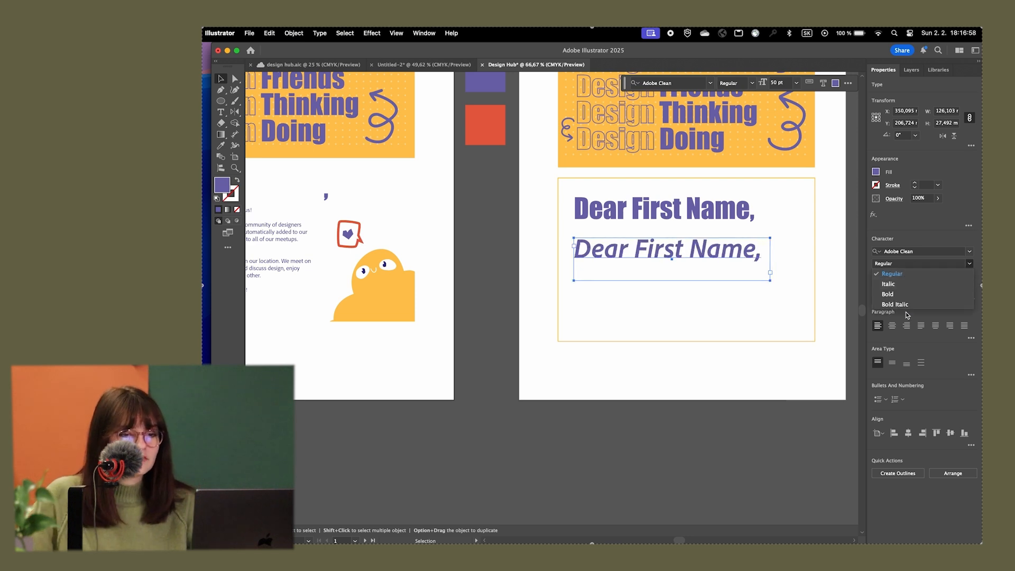
left_click(892, 275)
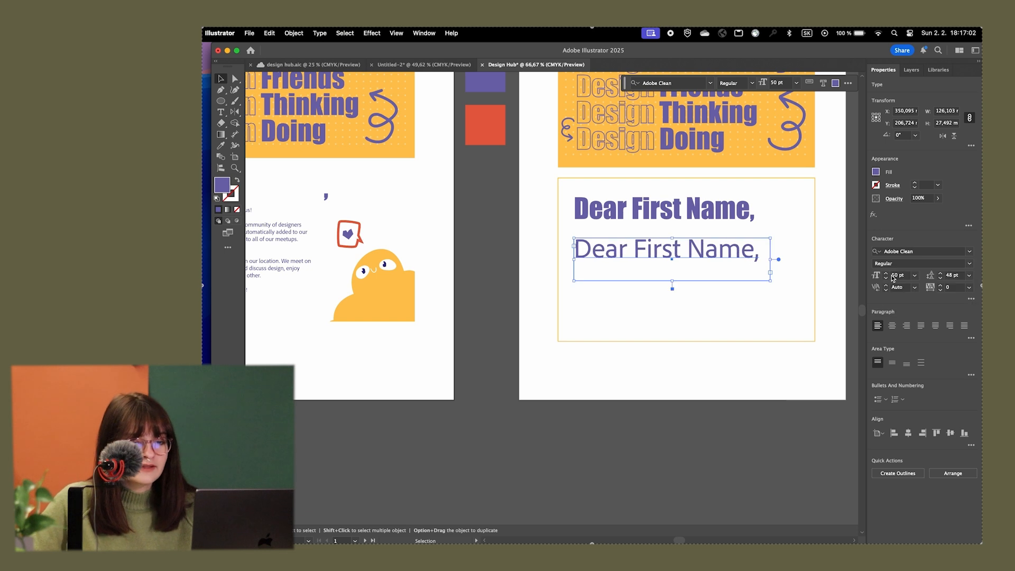
Reduce the duplicated text below the heading to 11 pt and set its leading to Auto
left_click(896, 277)
type("13")
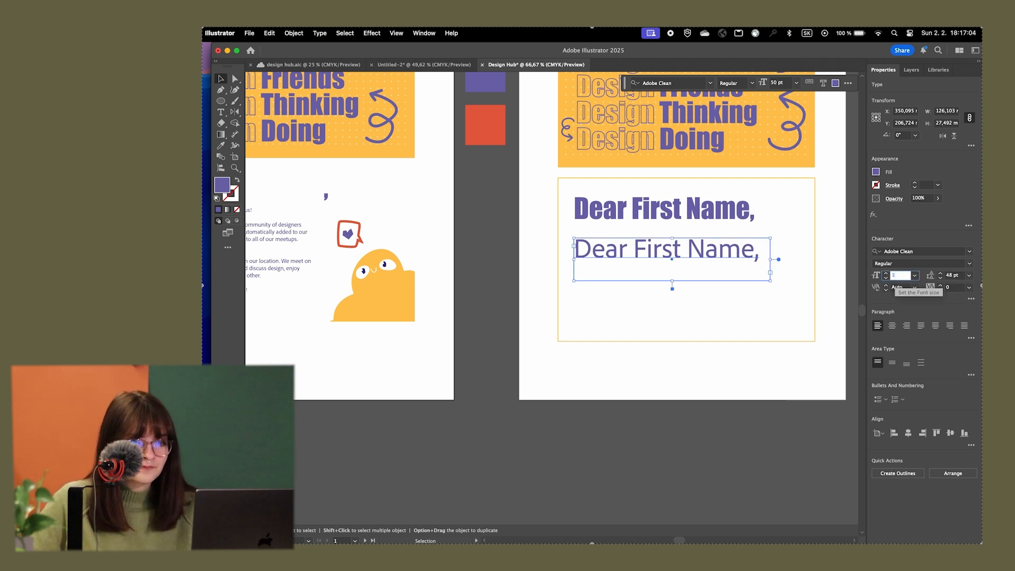
left_click(969, 276)
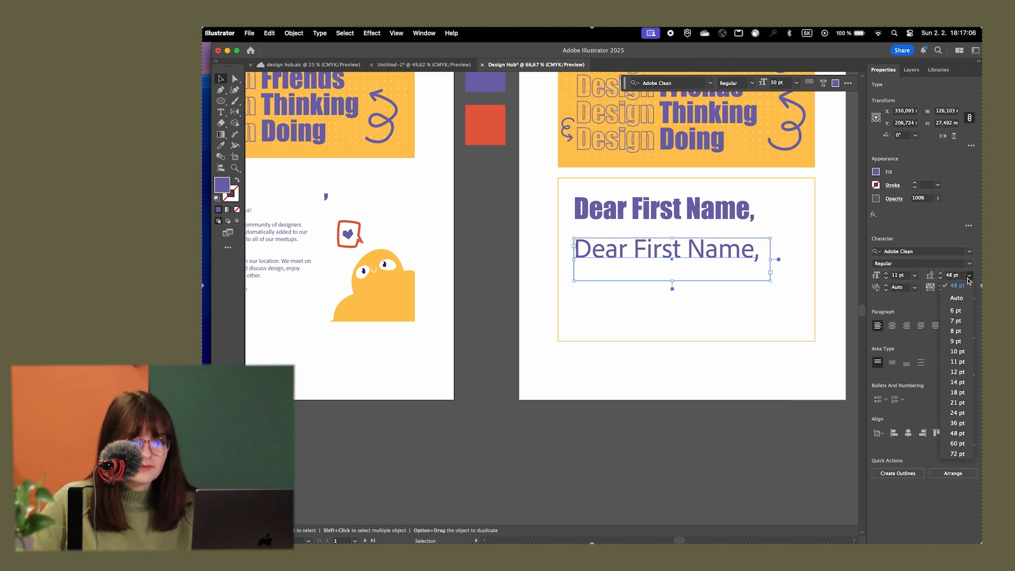
left_click(957, 298)
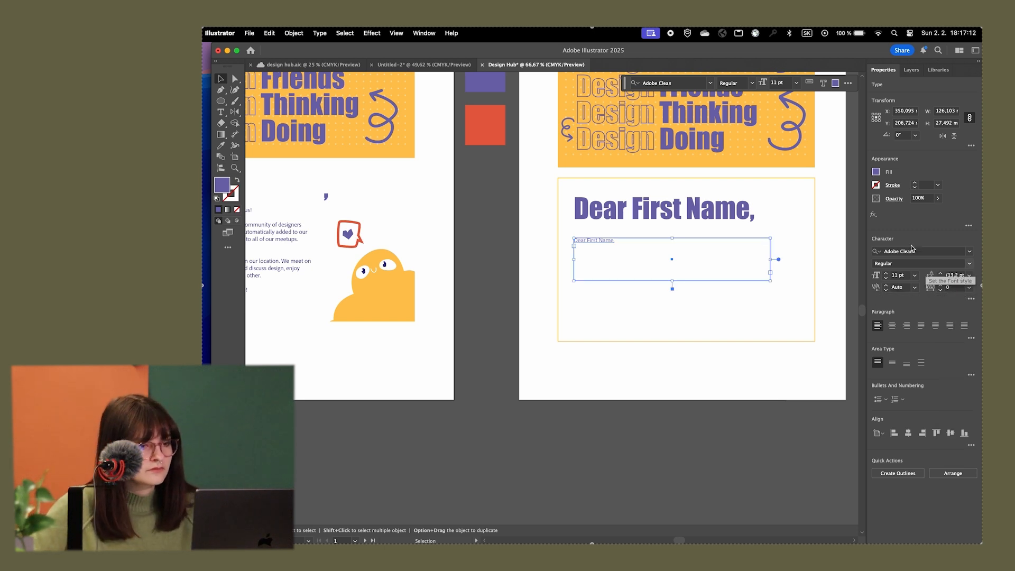
left_click(511, 224)
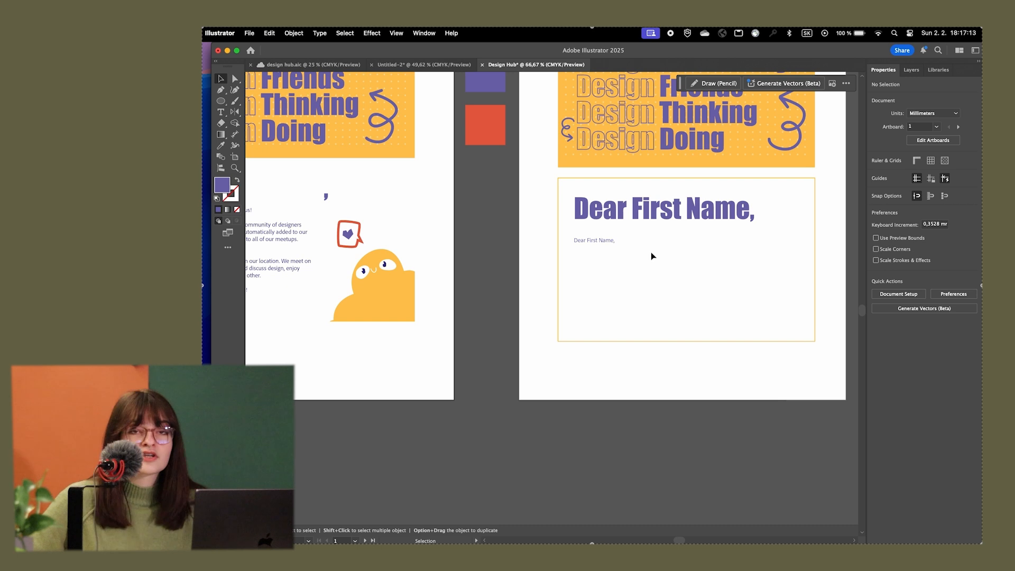
left_click(608, 243)
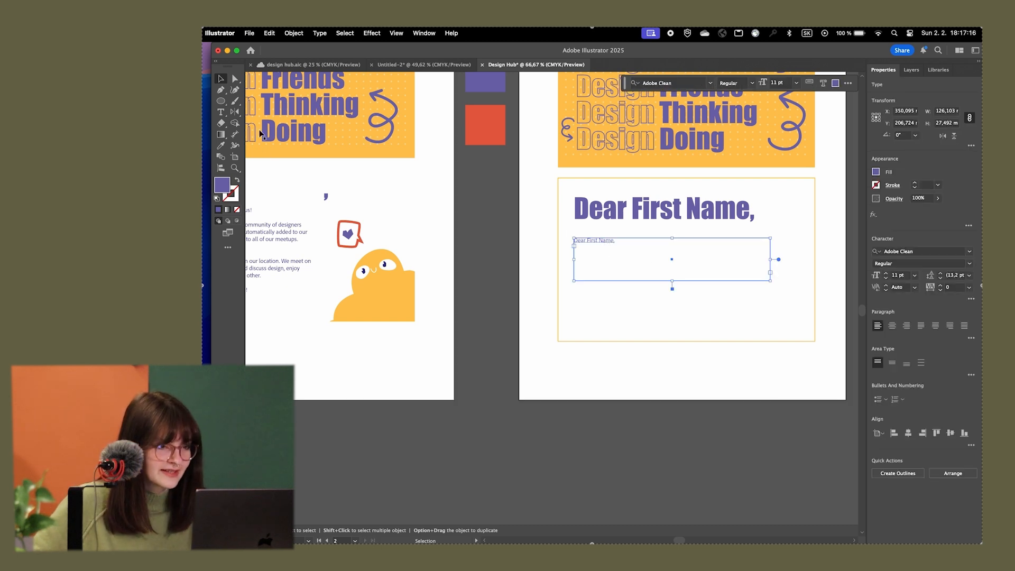
Try a 50 pt leading on a new placeholder text area about 124 mm wide at the card's lower edge, and delete the area
left_click(221, 112)
left_click_drag(573, 289, 763, 370)
key("Escape")
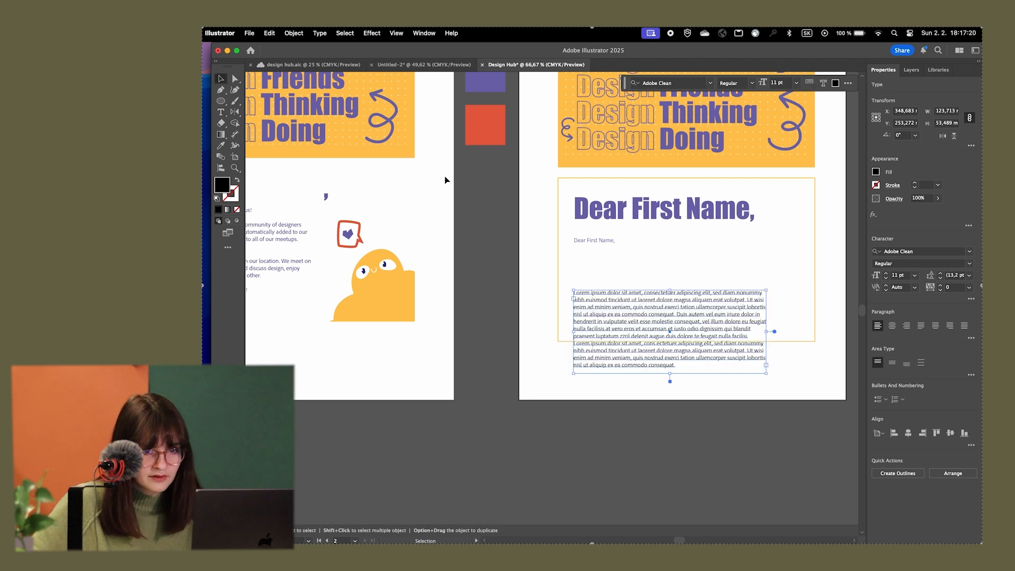
left_click(955, 276)
type("50")
key("Return")
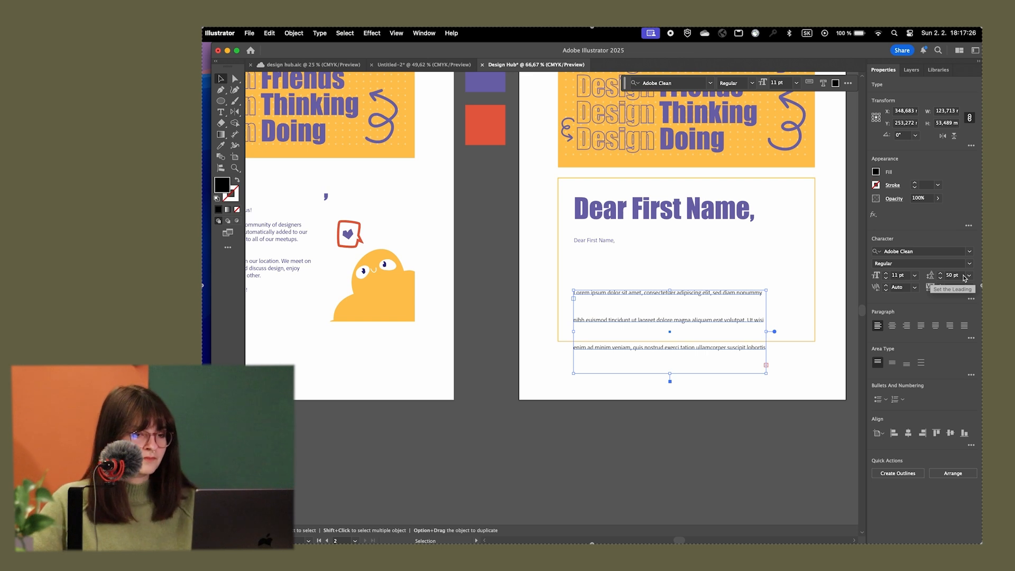
key("super+z")
key("BackSpace")
Copy the entire welcome letter text from the reference card
key("super+plus")
left_click_drag(640, 252, 509, 248)
double_click(471, 227)
key("super+a")
left_click(496, 229)
key("super+minus")
key("super+minus")
left_click(668, 262, "super")
left_click_drag(435, 247, 592, 270)
double_click(333, 256)
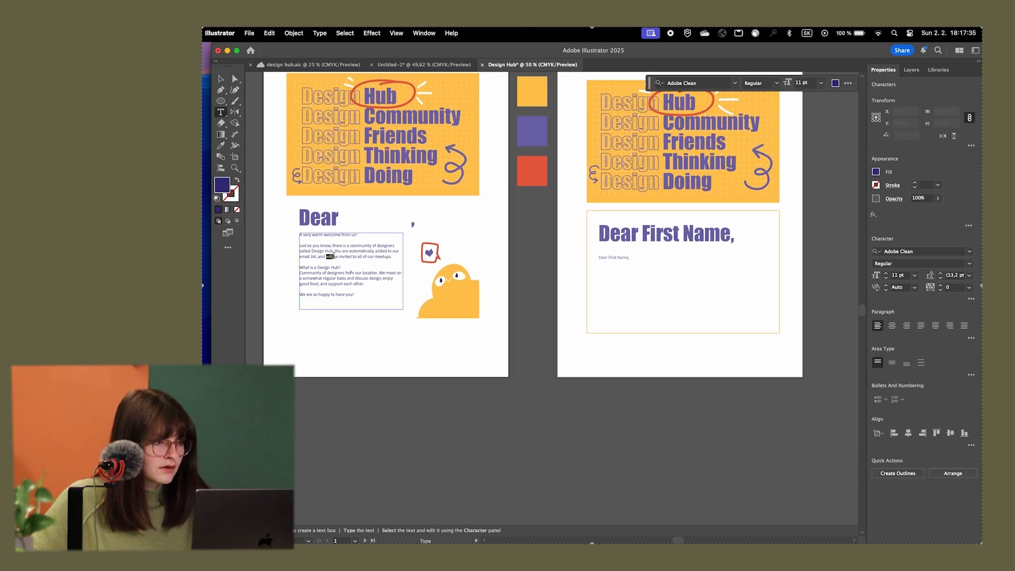
key("super+a")
key("super+c")
key("Escape")
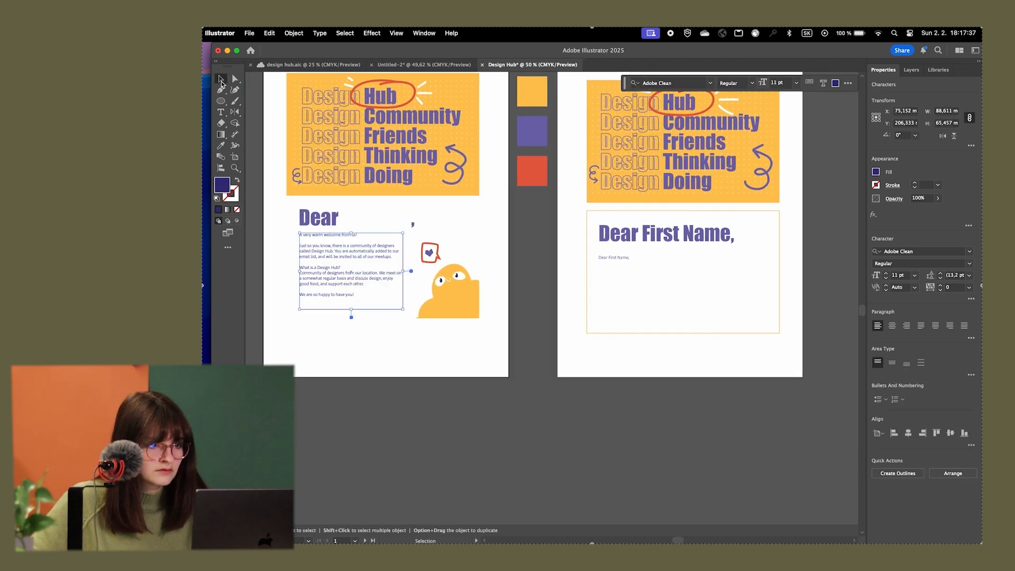
Replace the small "Dear First Name," text below the heading with the copied welcome letter
left_click(624, 259)
double_click(624, 259)
key("super+a")
key("super+v")
key("Escape")
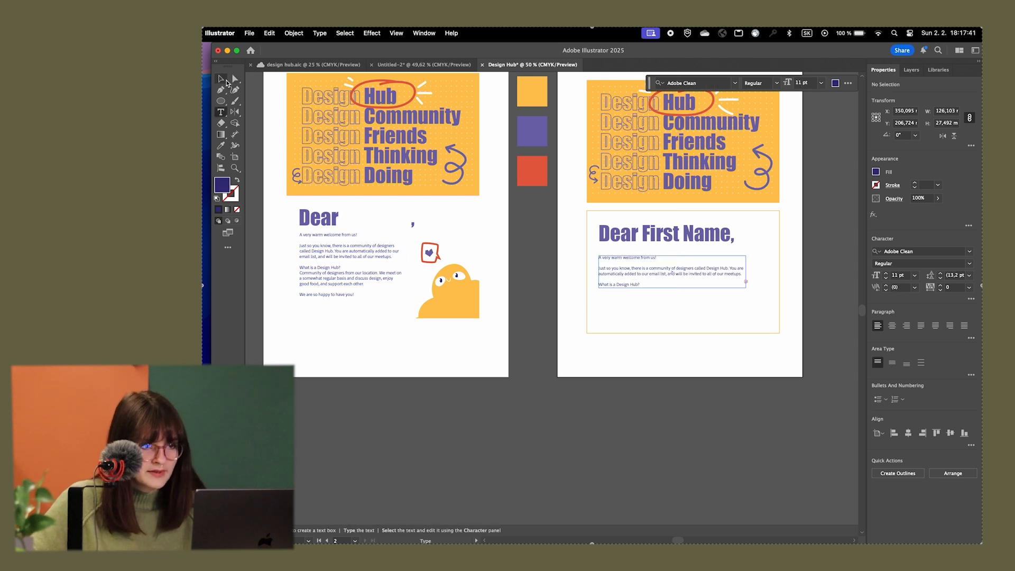
Resize the letter text box to about 112 mm wide and 60 mm tall so the whole letter fits inside the outlined card
scroll(745, 306, "up", 4)
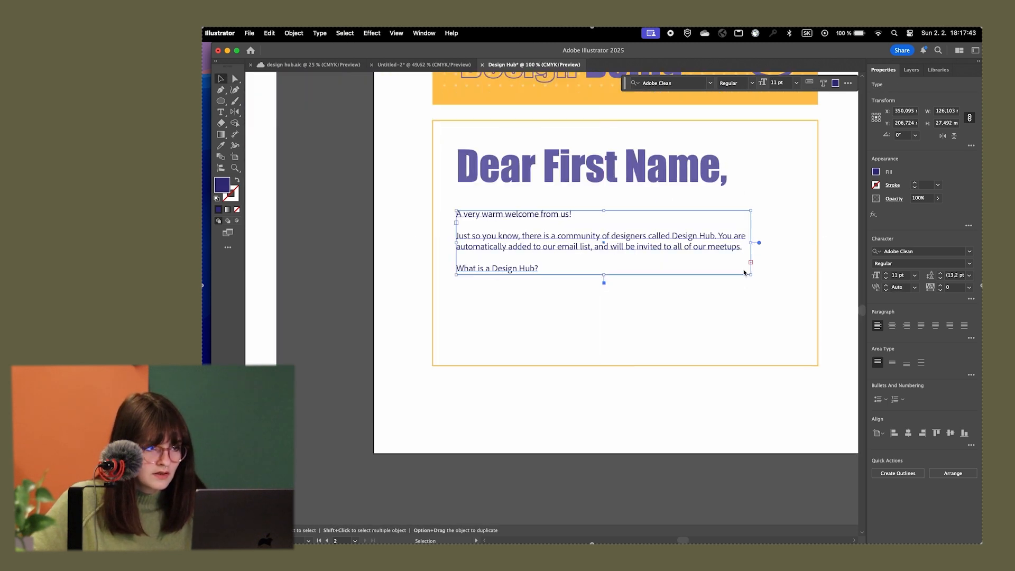
left_click_drag(751, 276, 722, 351)
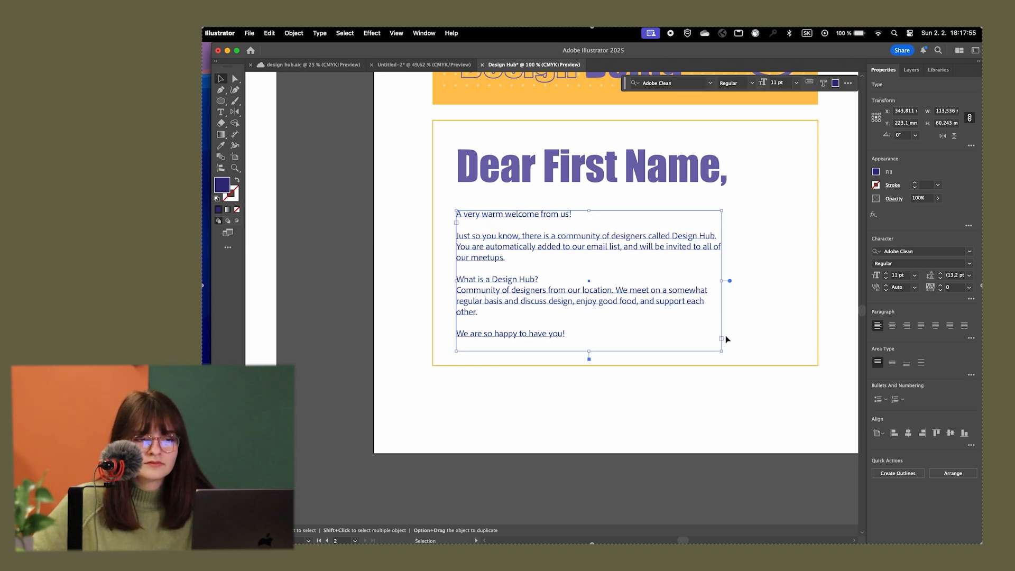
left_click(732, 333)
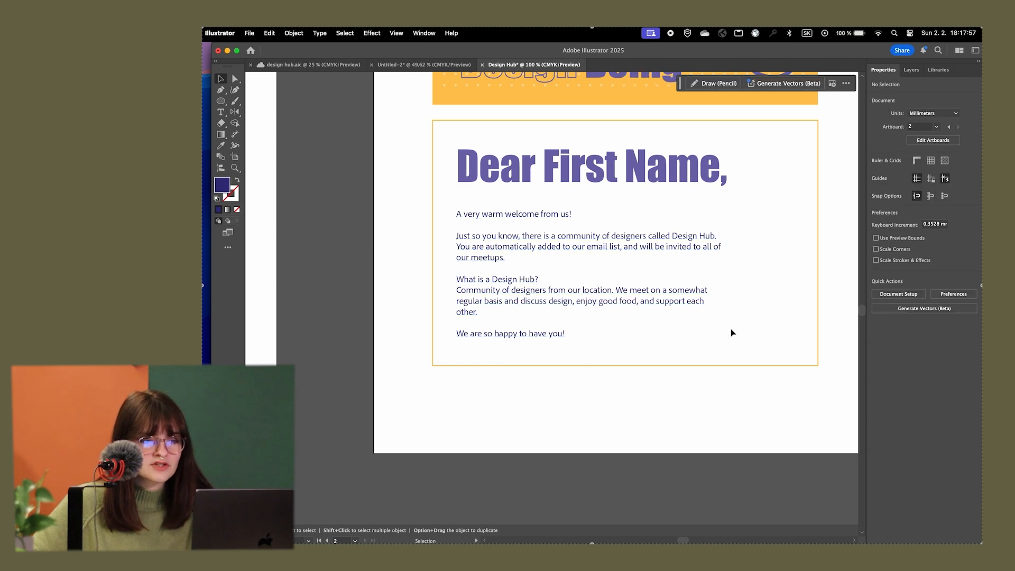
left_click(666, 238)
mouse_move(724, 284)
left_mouse_down()
mouse_move(776, 286)
mouse_move(711, 270)
mouse_move(733, 272)
left_mouse_up()
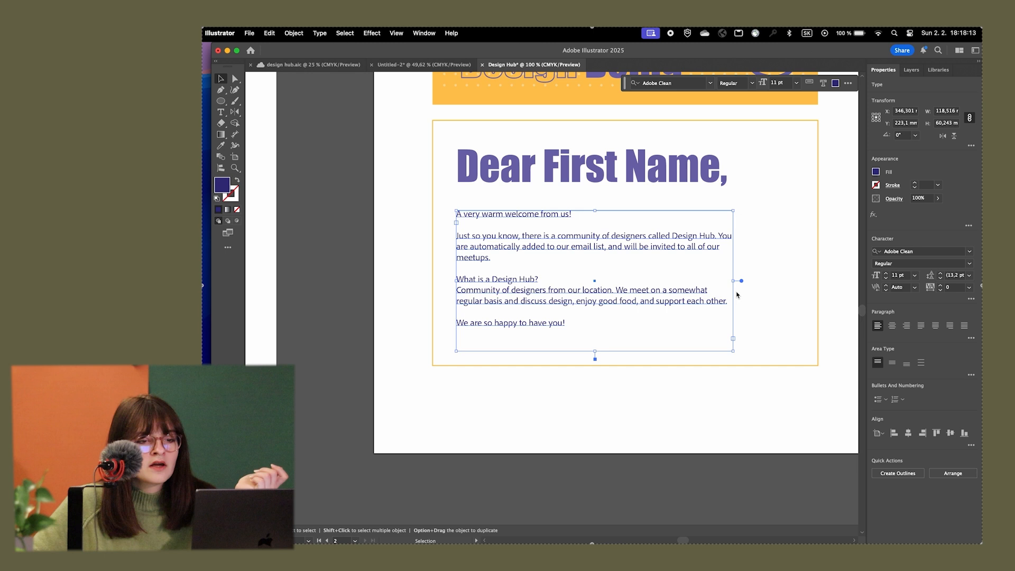
left_click_drag(734, 284, 720, 286)
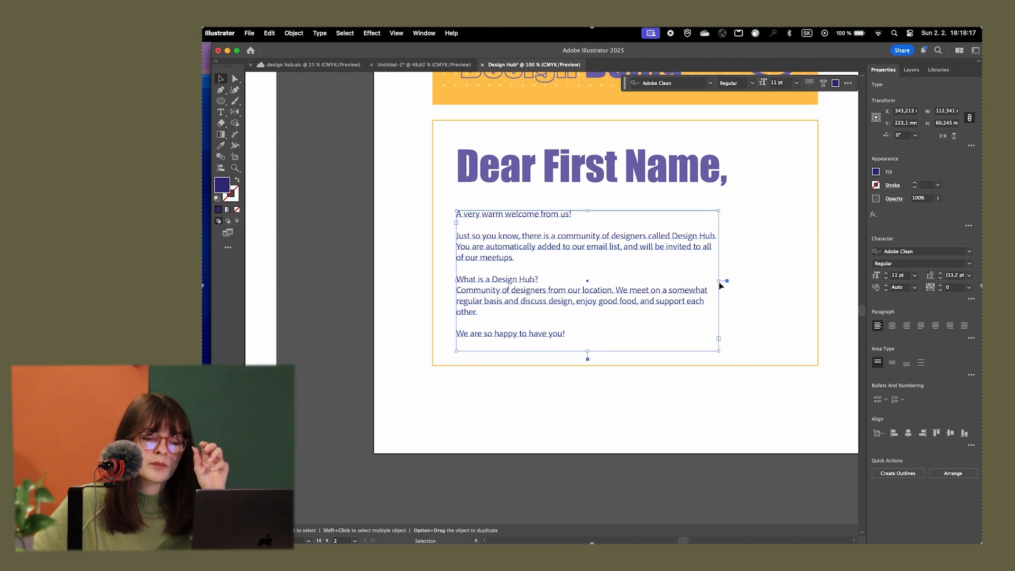
left_click(747, 311)
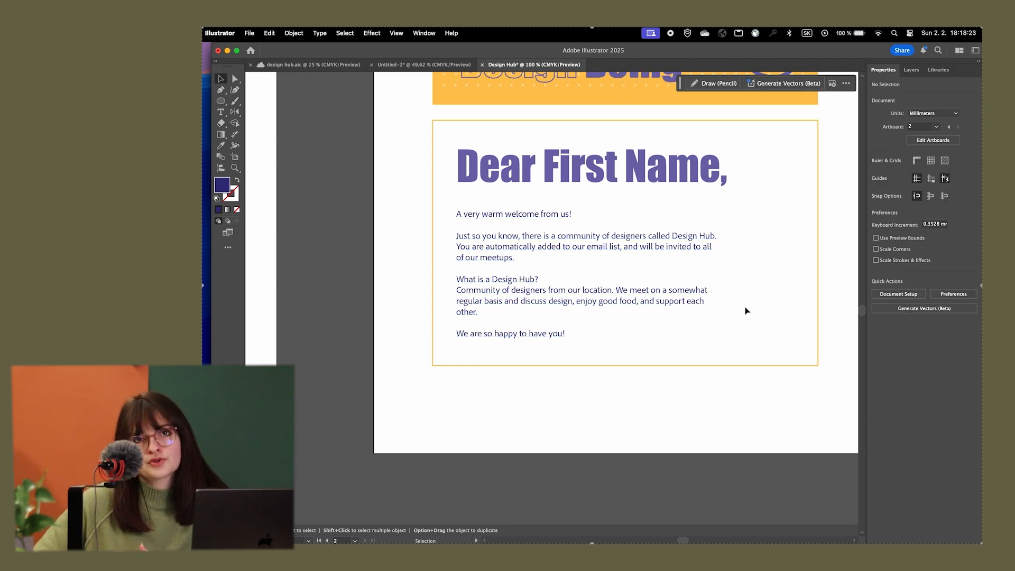
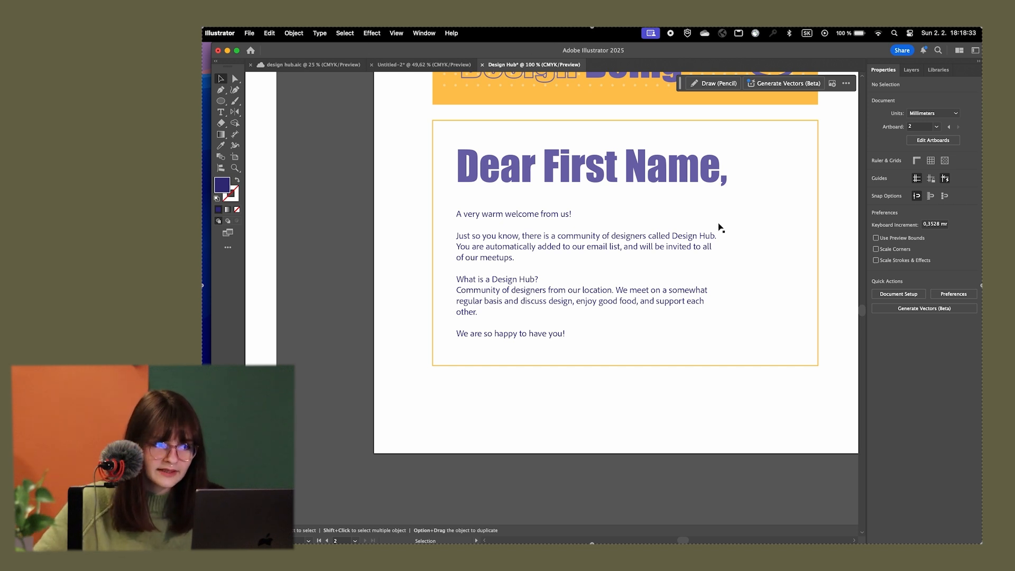
Compare the new card's letter layout with the reference card and its character illustration
left_click(699, 240)
left_click(763, 264)
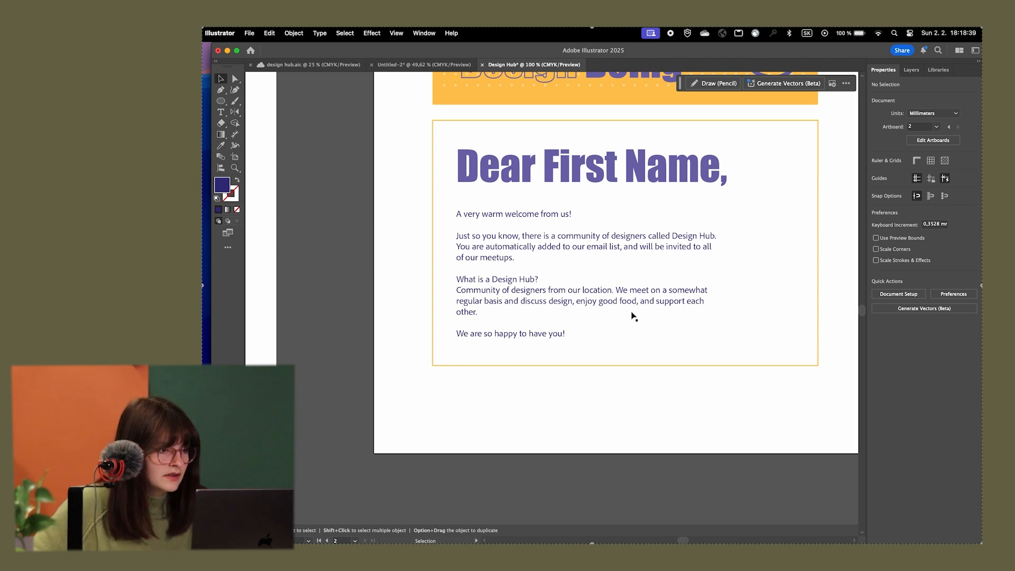
key("super+minus")
key("super+minus")
scroll(302, 309, "left", 5)
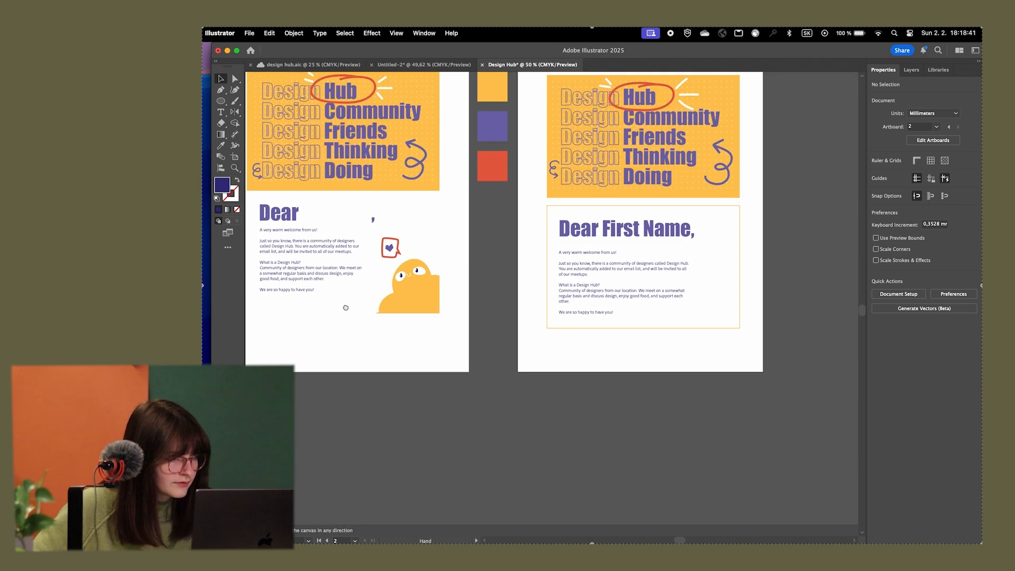
scroll(354, 270, "up", 5)
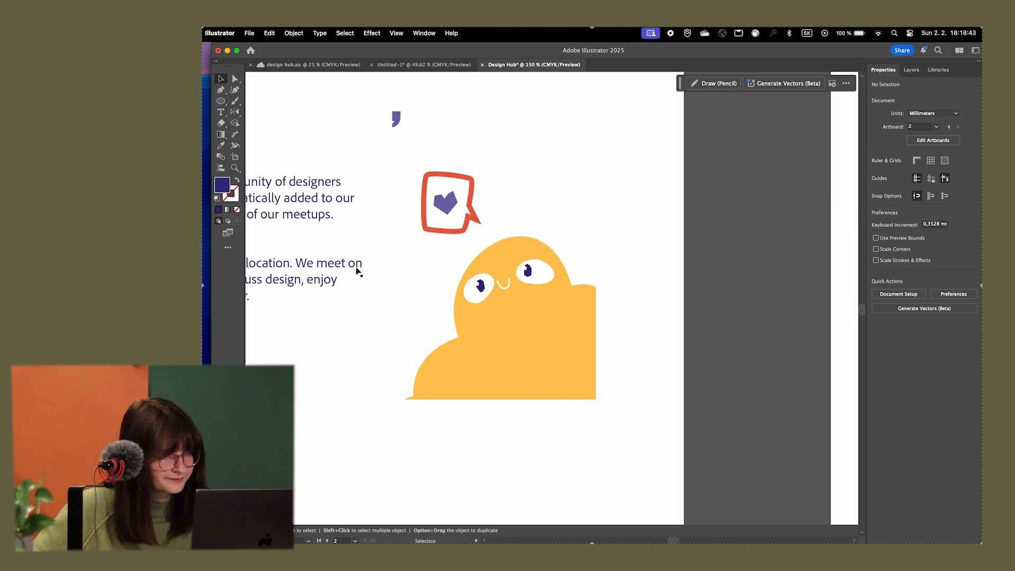
scroll(357, 268, "down", 8)
scroll(555, 262, "up", 5)
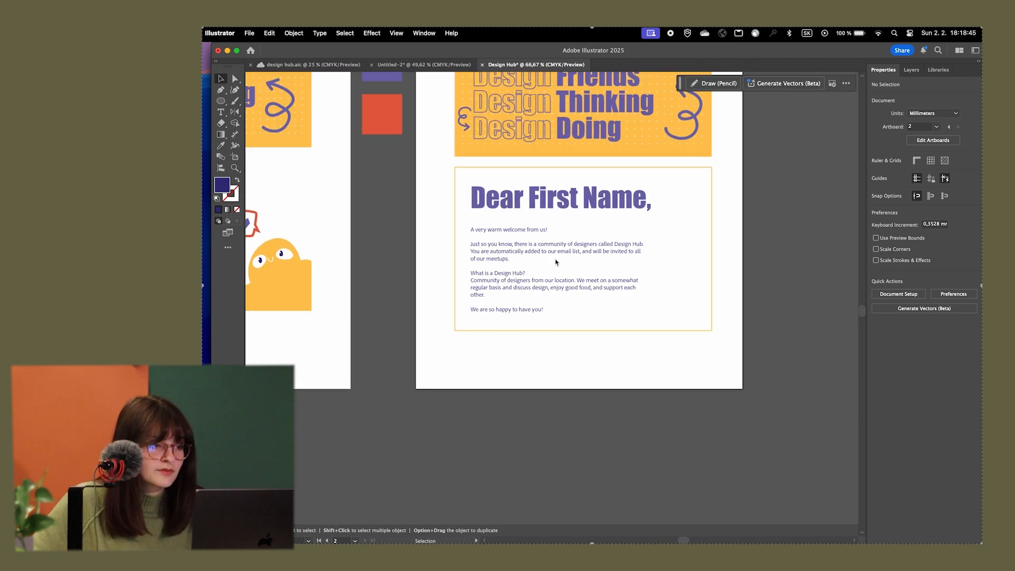
scroll(608, 263, "down", 5)
scroll(621, 272, "down", 3)
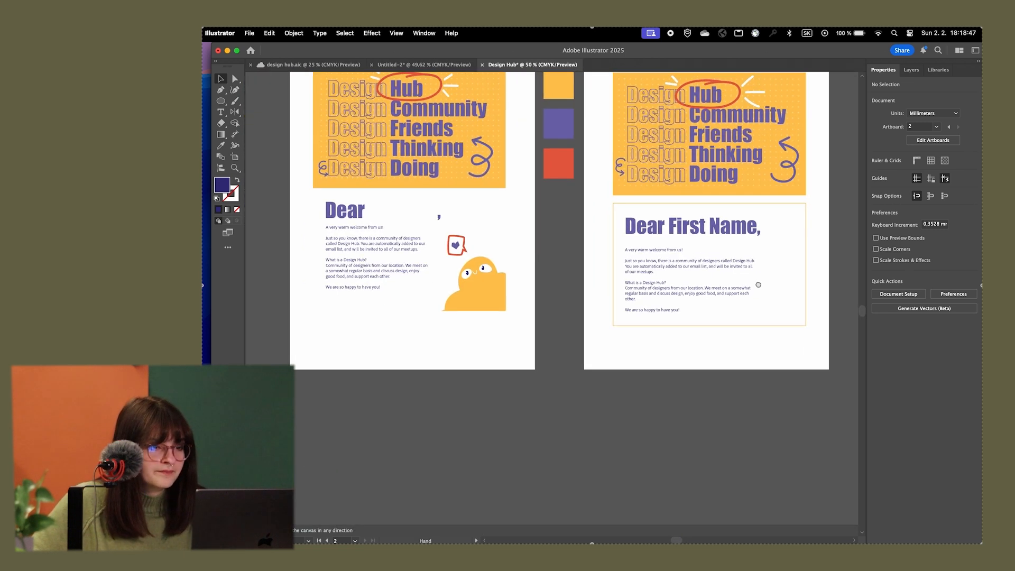
scroll(661, 268, "up", 6)
Narrow the welcome letter text box slightly so "Hub." wraps onto the second line of its paragraph
left_click(670, 227)
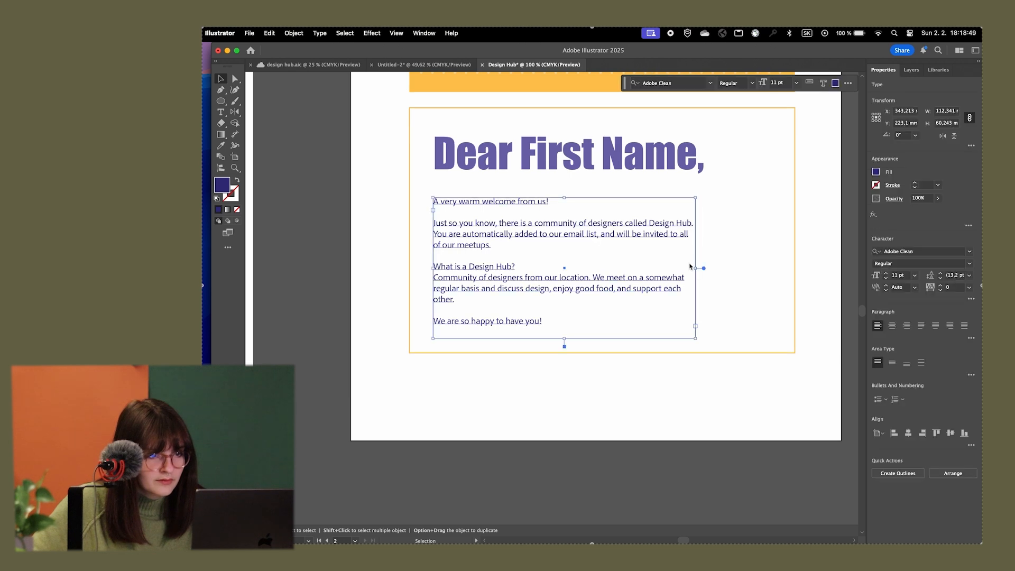
mouse_move(697, 268)
left_mouse_down()
mouse_move(661, 271)
mouse_move(687, 268)
left_mouse_up()
left_click(700, 279)
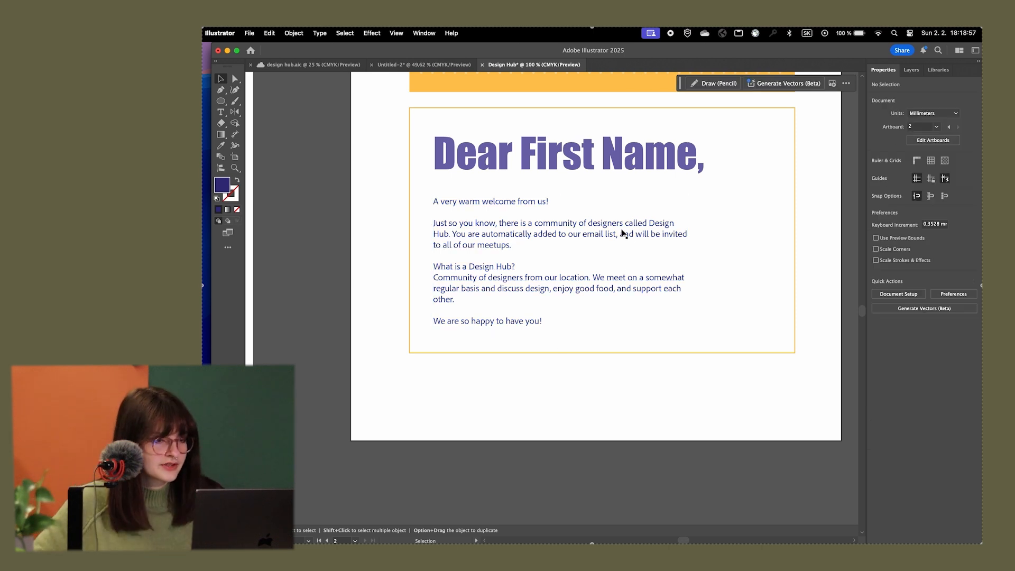
Capture a screenshot of the reference card's yellow character together with its red heart speech bubble to the clipboard
scroll(714, 240, "up", 2)
scroll(728, 252, "down", 3)
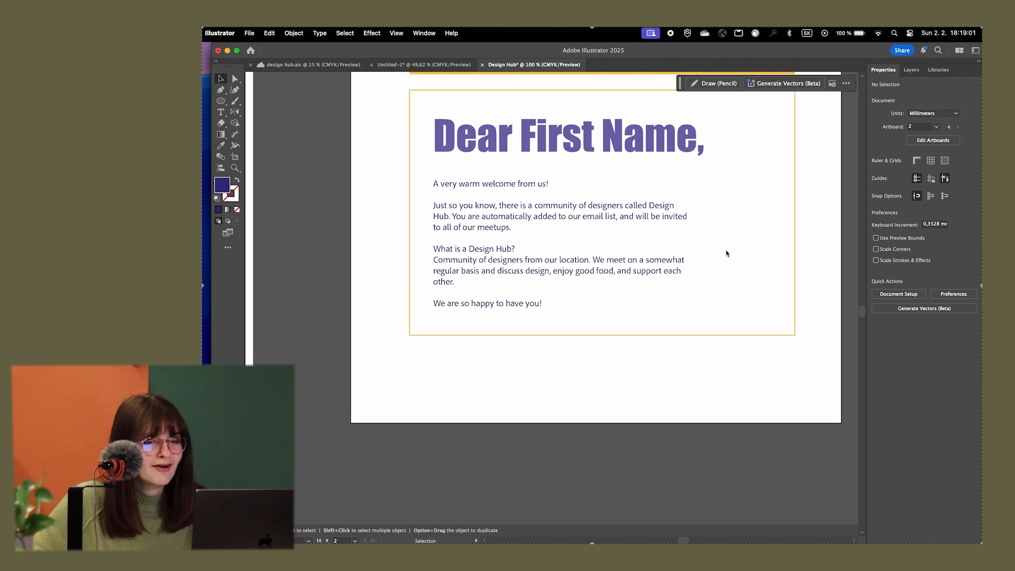
scroll(722, 247, "up", 3)
scroll(741, 279, "down", 2)
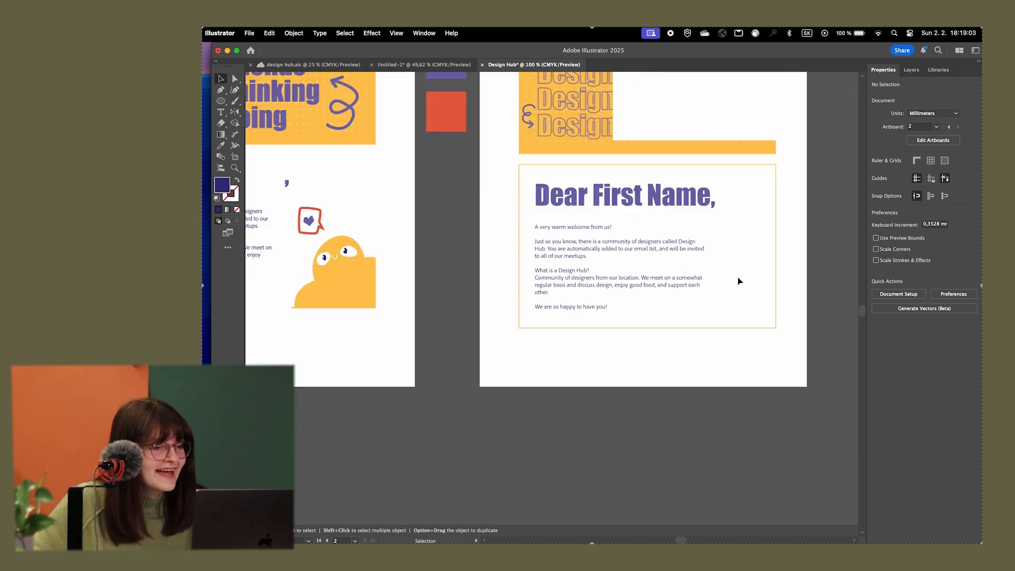
scroll(429, 284, "up", 3)
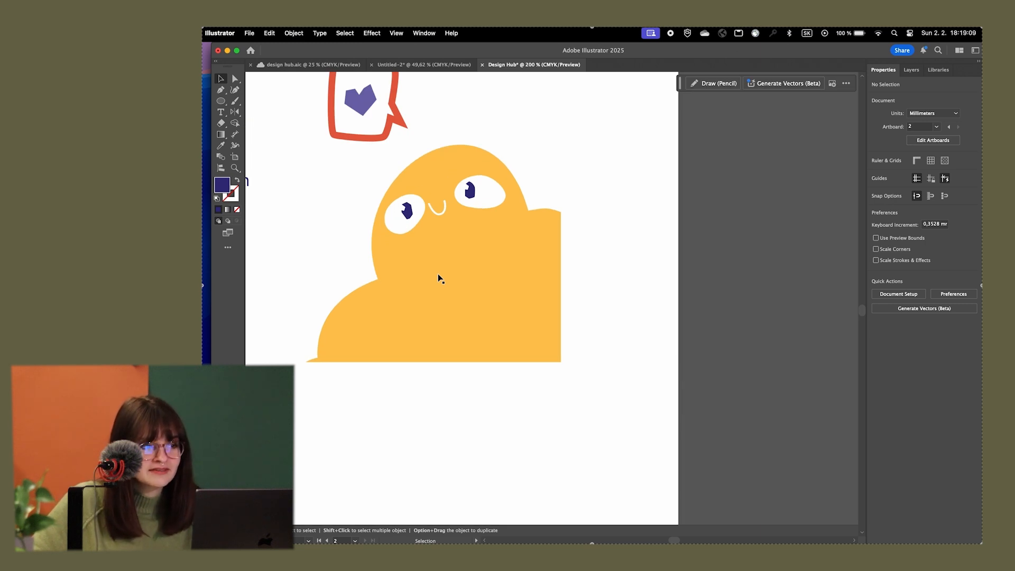
scroll(438, 278, "down", 1)
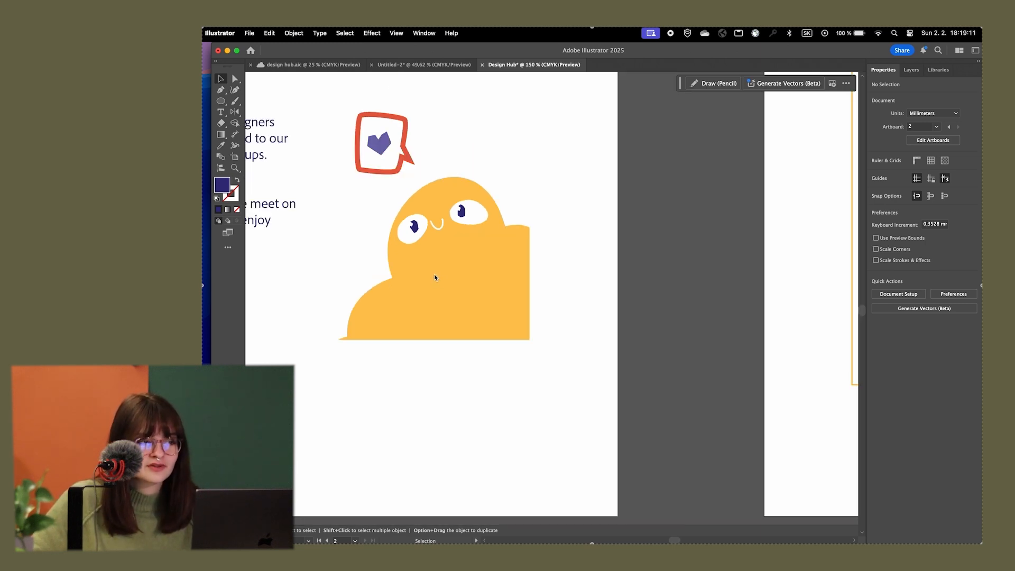
scroll(436, 276, "down", 1)
left_click_drag(514, 231, 664, 282)
scroll(655, 328, "up", 2)
left_click_drag(696, 347, 668, 354)
key("super+shift+4")
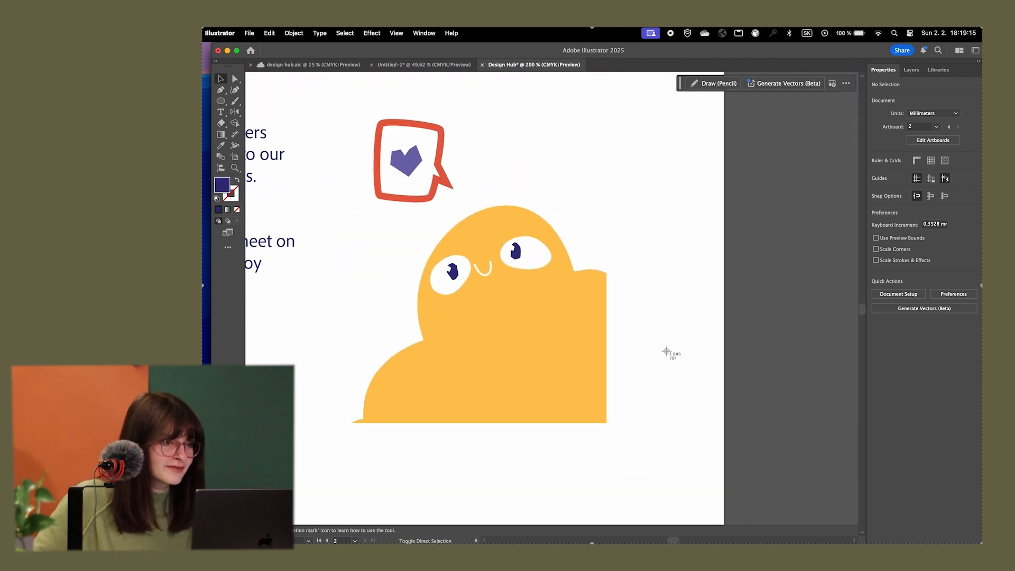
left_click_drag(305, 91, 683, 457)
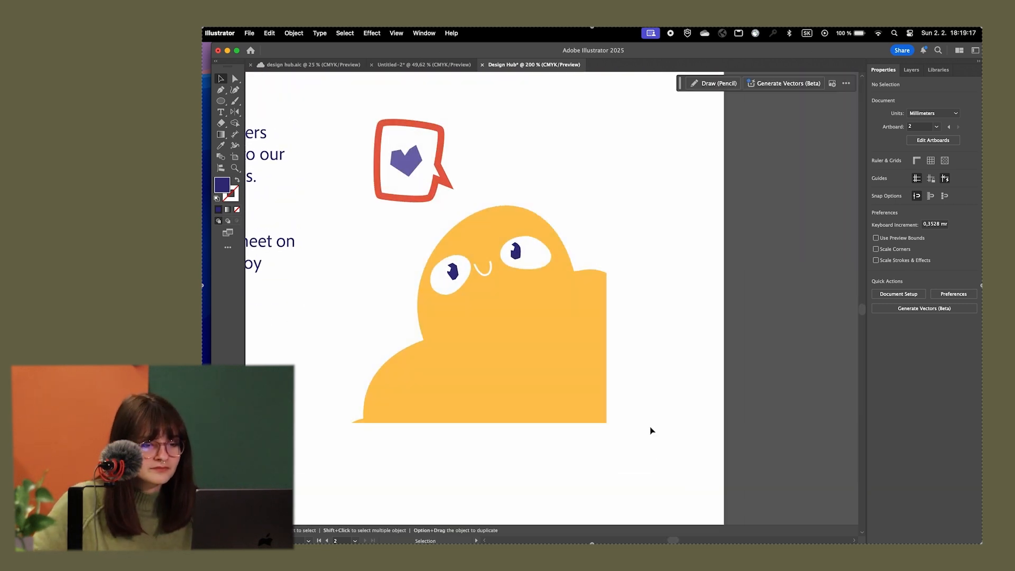
Paste the captured character image over the new card and scale it down proportionally to about 82 by 80 mm
key("super+alt+0")
key("super+1")
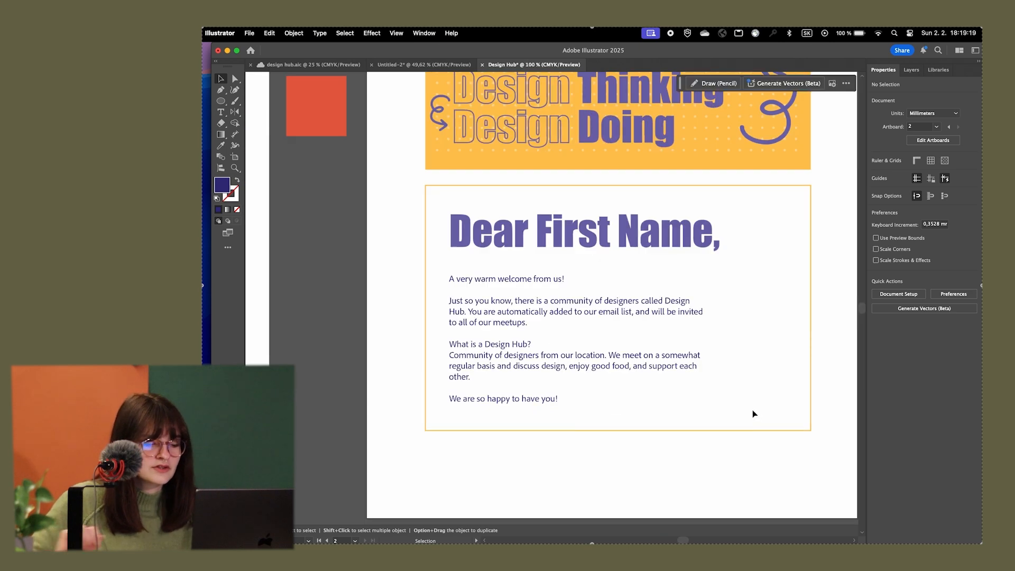
key("super+v")
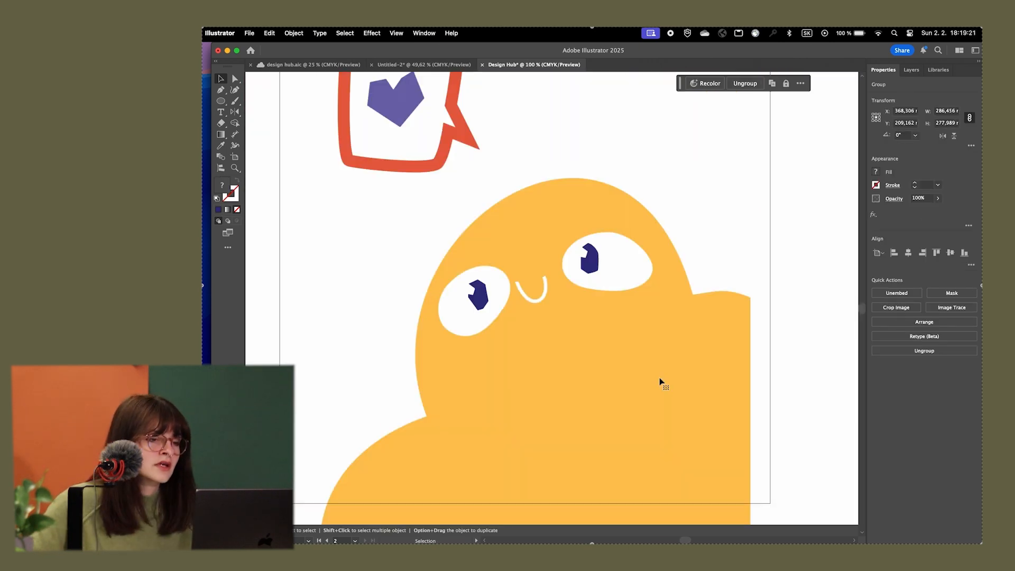
scroll(661, 380, "down", 3)
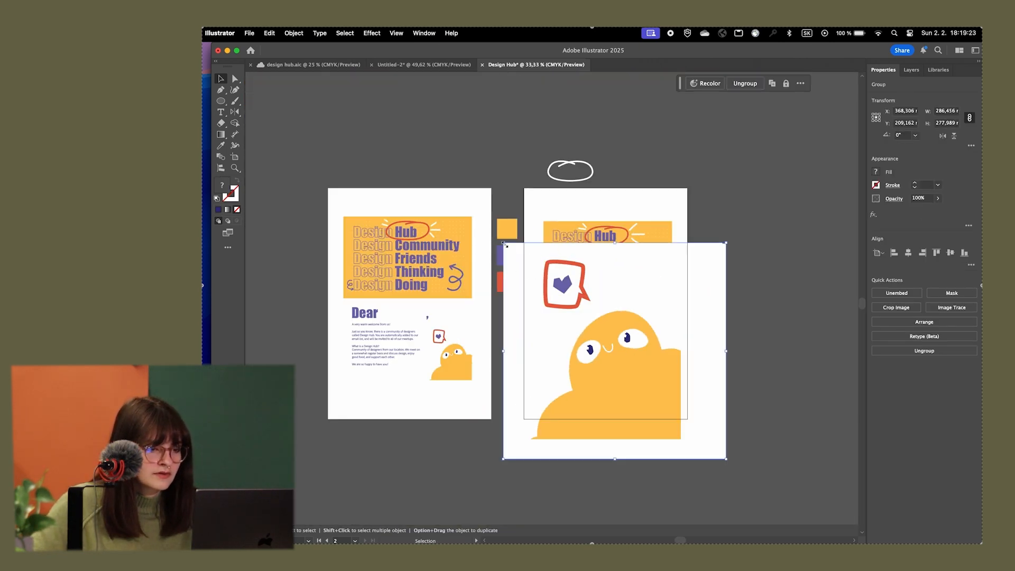
left_click_drag(549, 286, 663, 397)
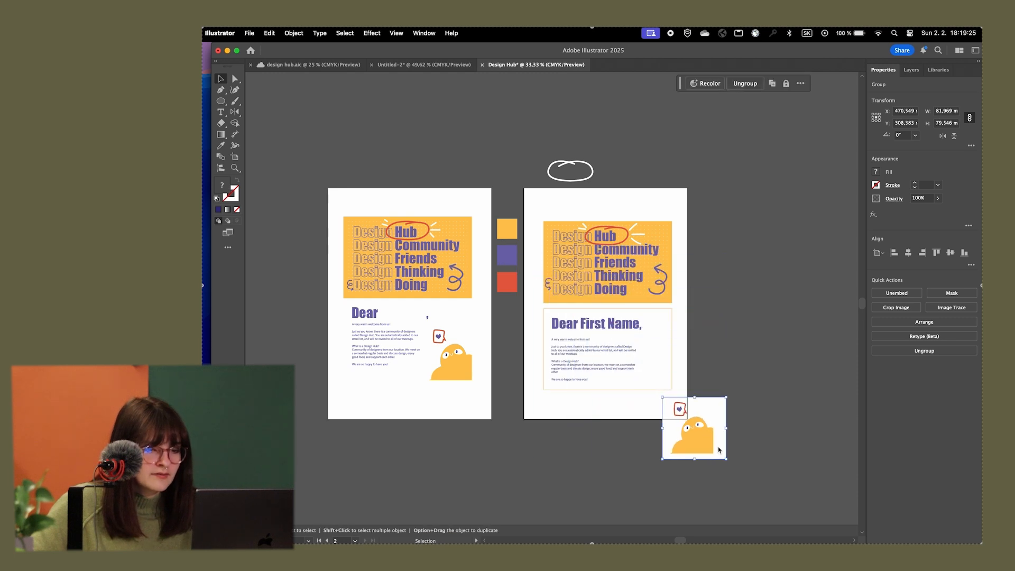
Move the pasted character image onto the empty canvas beside the new card's artboard and resize it to about 77 by 74 mm
left_click_drag(729, 464, 655, 382)
scroll(657, 382, "up", 10)
left_click_drag(725, 462, 798, 499)
key("super+minus")
key("super+minus")
left_click_drag(555, 332, 487, 331)
left_click_drag(482, 315, 689, 284)
left_click_drag(706, 333, 465, 210)
left_click_drag(559, 246, 611, 295)
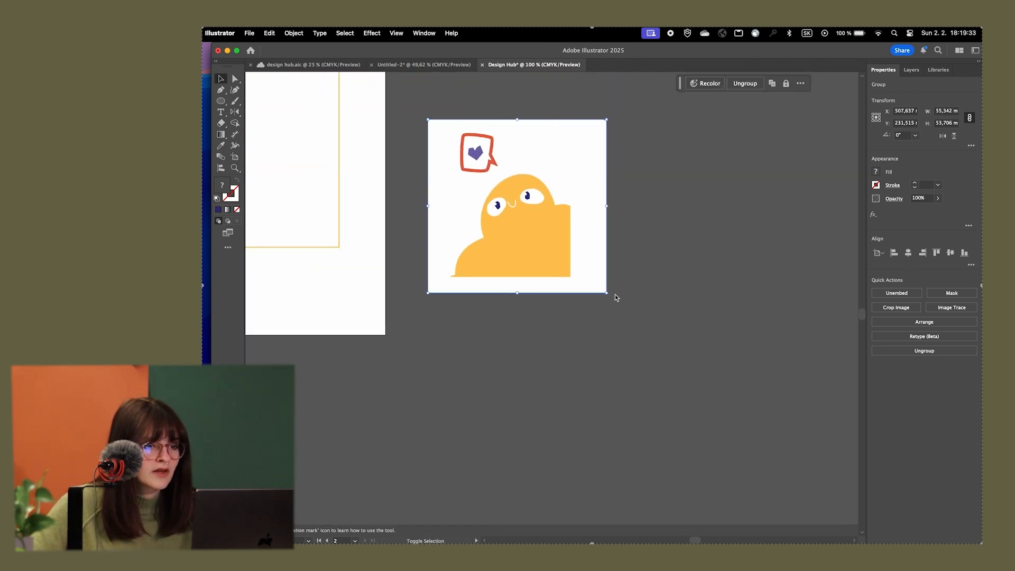
left_click(624, 301)
key("super+plus")
left_click(598, 233)
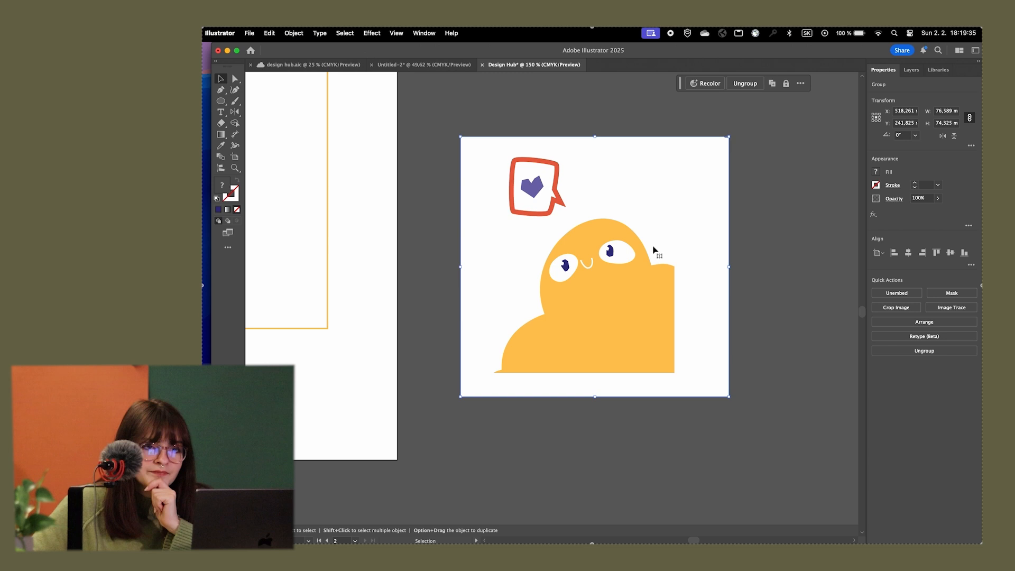
Reduce the pasted character image's opacity so it appears dimmed, and lock it as a tracing reference
left_click(911, 70)
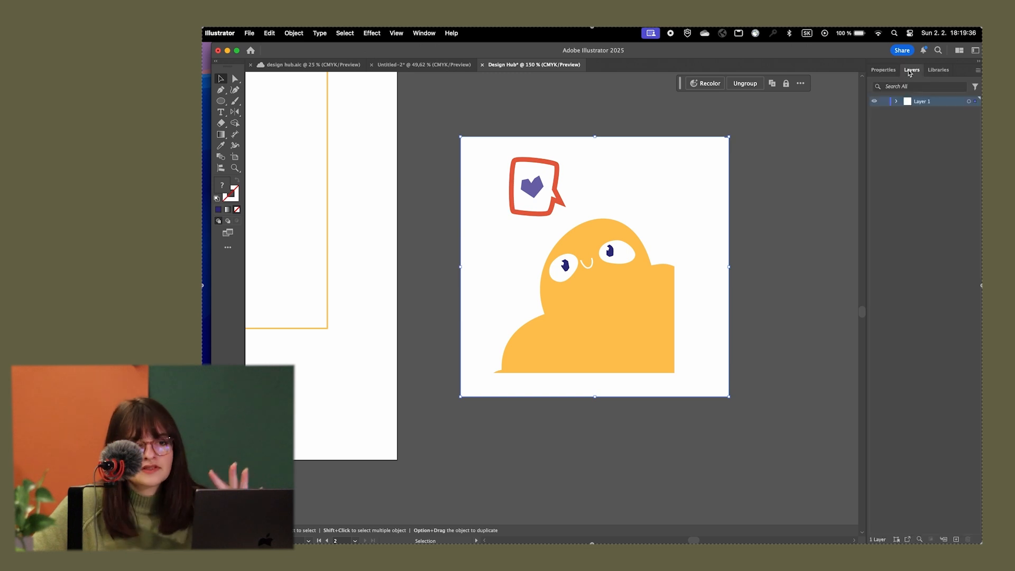
left_click(897, 101)
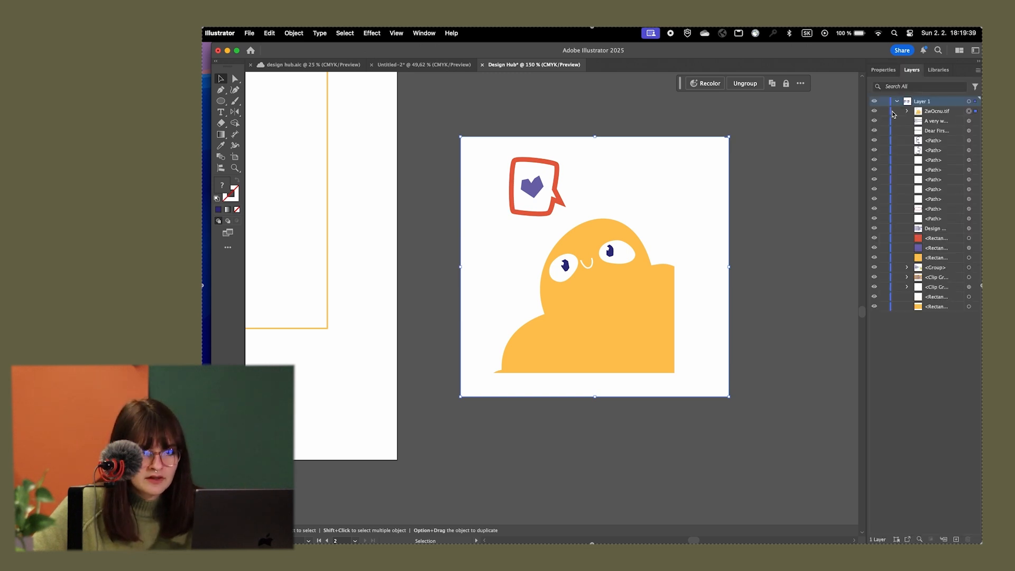
left_click(883, 70)
left_click(938, 199)
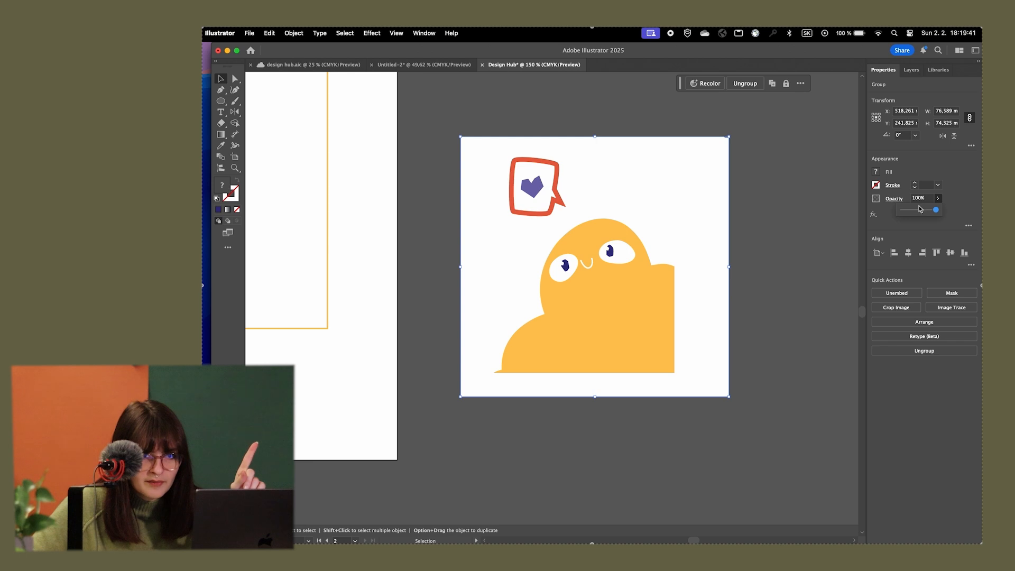
left_click_drag(938, 210, 918, 211)
left_click(912, 70)
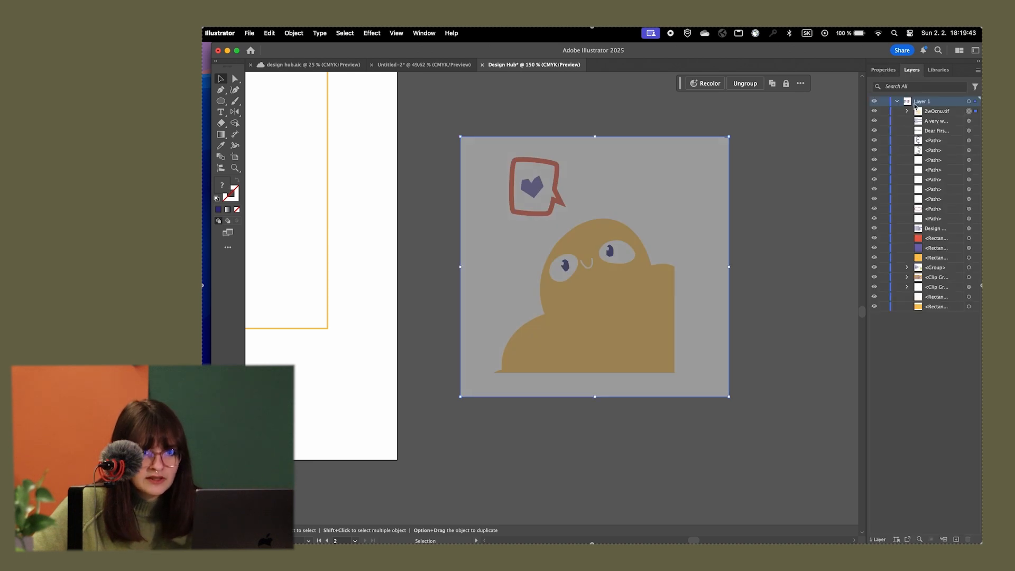
left_click(884, 111)
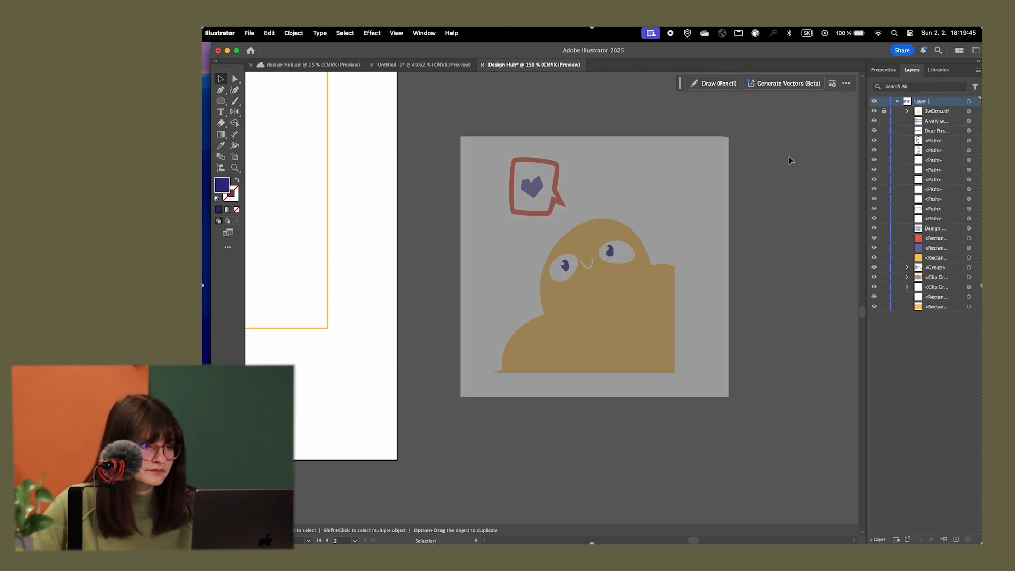
Trace the character with the Pen tool from its lower outer corner over the low hump and head to the opposite shoulder
scroll(604, 300, "up", 2)
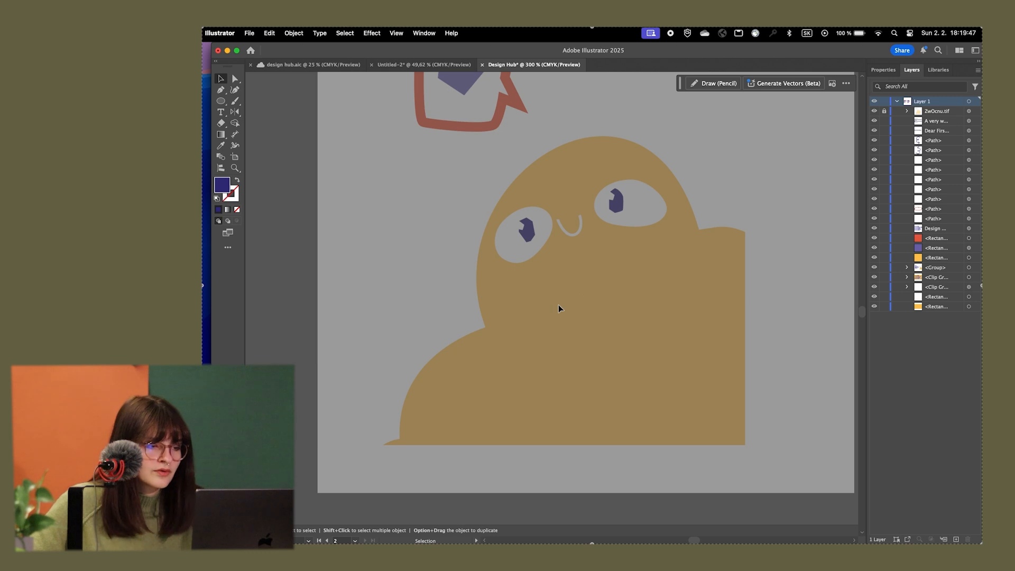
key("p")
left_click_drag(400, 460, 441, 361)
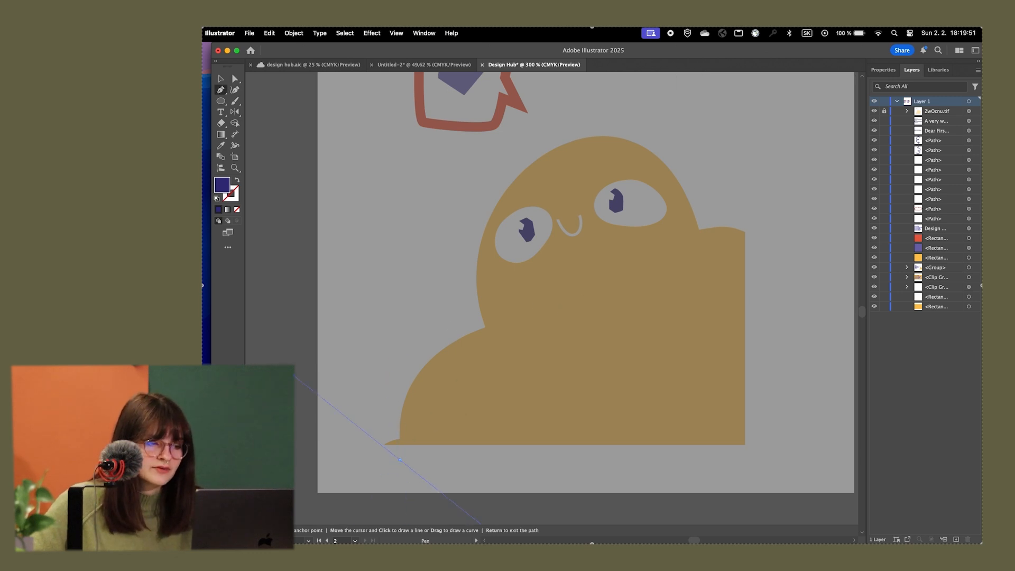
left_click_drag(288, 373, 511, 452)
left_click_drag(405, 397, 482, 416)
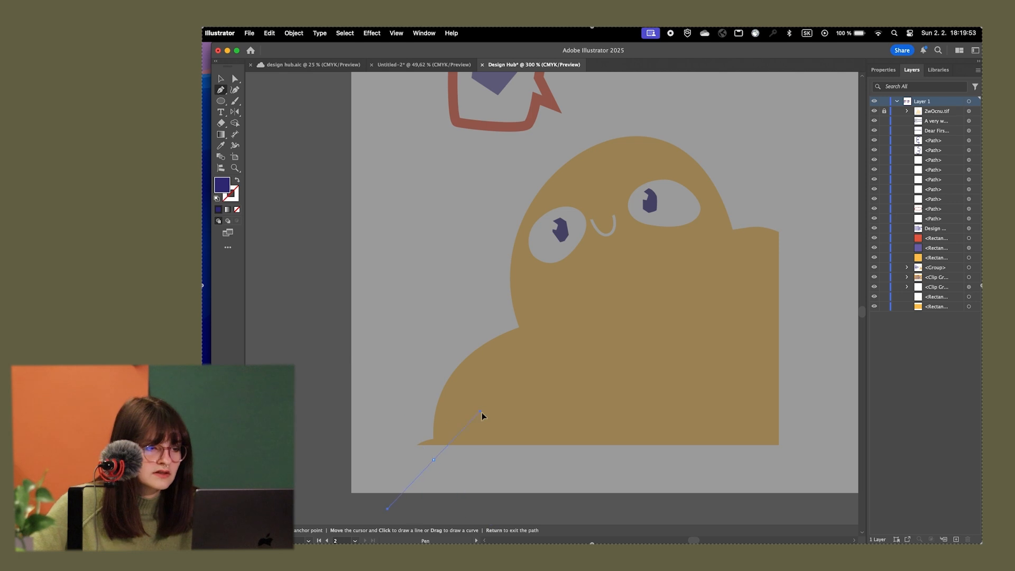
left_click_drag(410, 374, 411, 372)
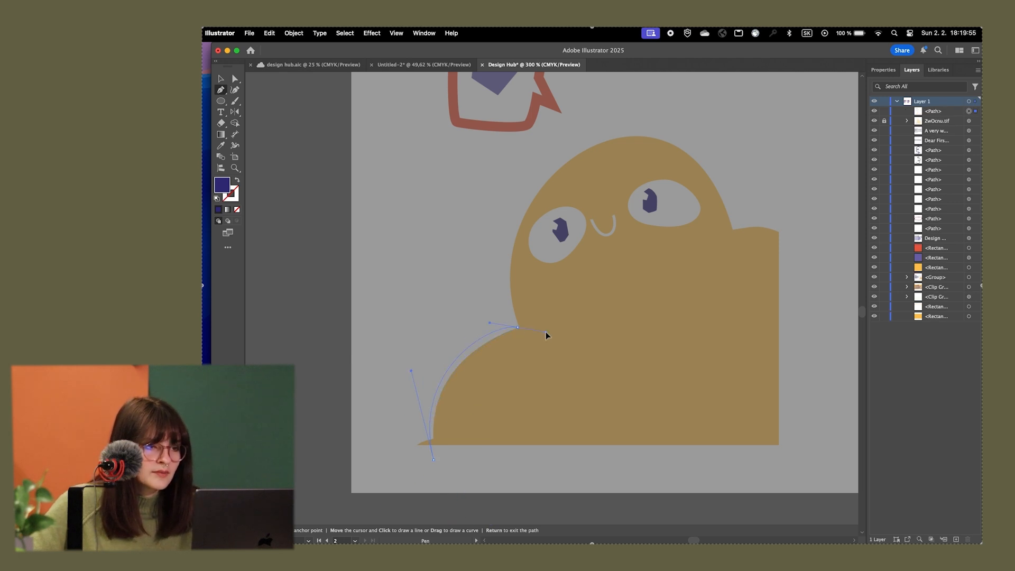
left_click_drag(546, 332, 545, 332)
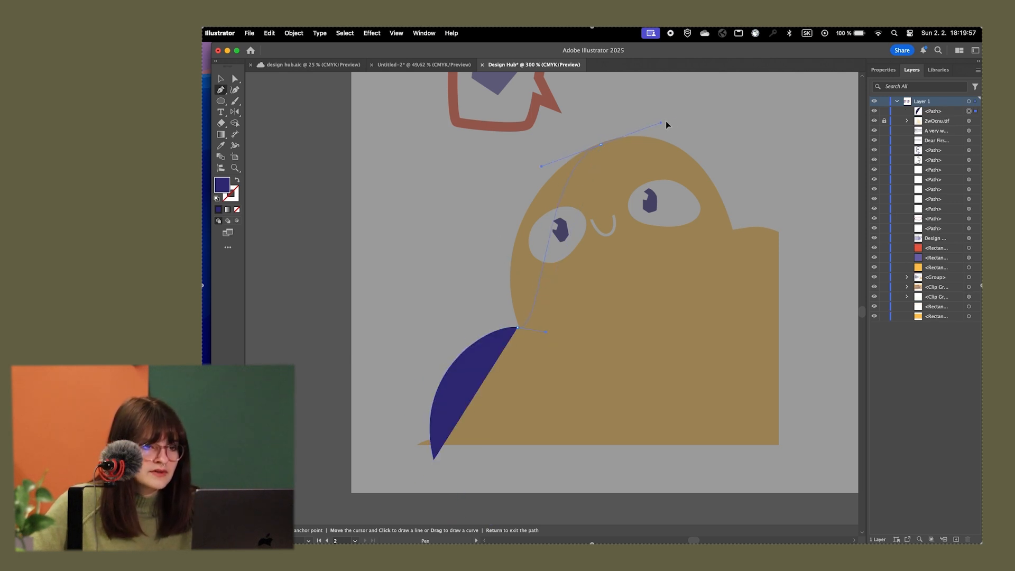
left_click_drag(713, 106, 731, 108)
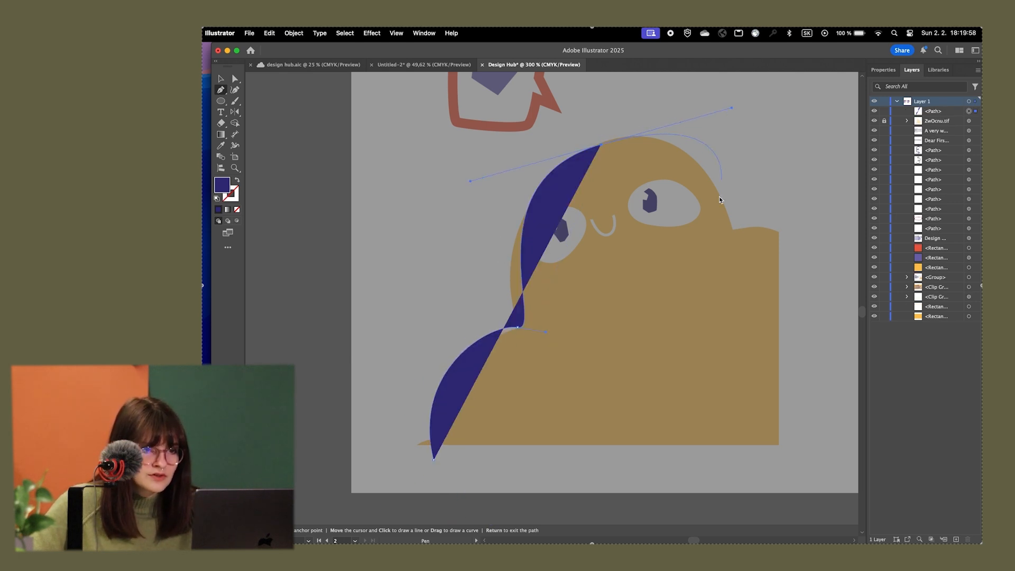
left_click(732, 231)
Extend the body outline around the remaining shoulder and side, close it along the base, and swap its fill and stroke colours
key("Return")
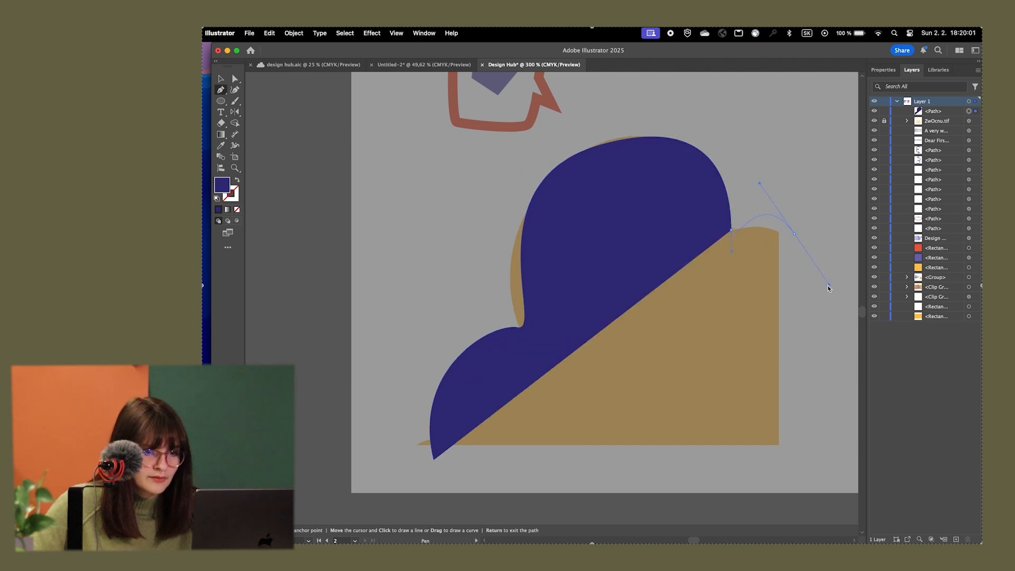
left_click_drag(828, 287, 829, 287)
left_click_drag(794, 463, 760, 478)
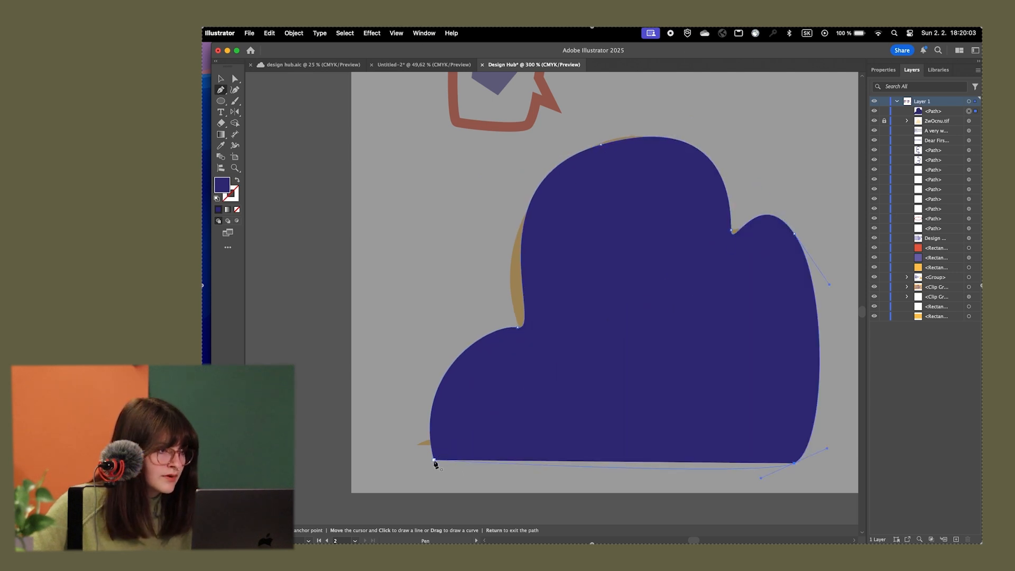
left_click(434, 463)
left_click(237, 180)
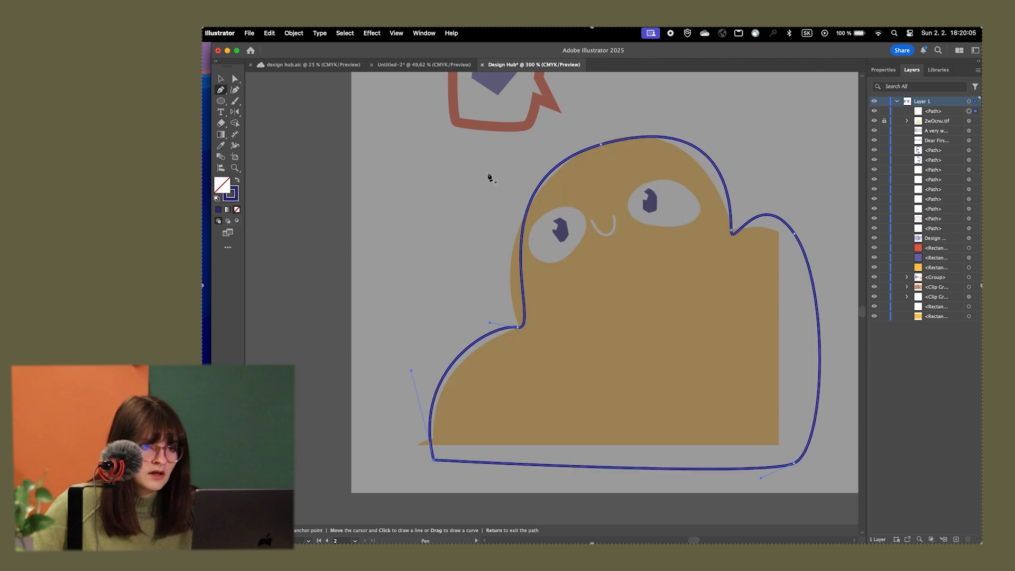
Adjust the body outline's anchor and direction handle at the notch between the head and the right shoulder
key("a")
left_click(733, 230)
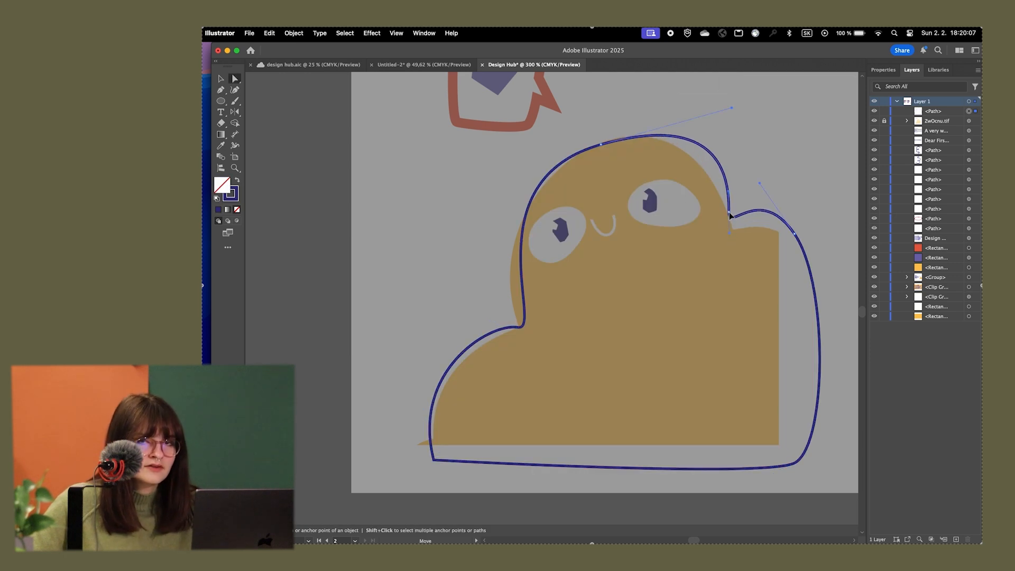
left_click_drag(734, 231, 733, 233)
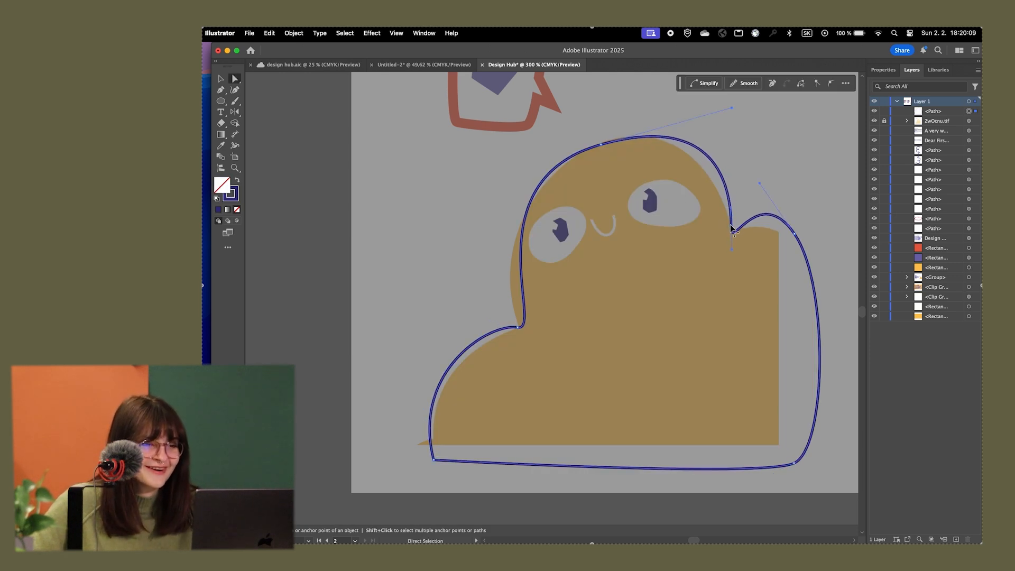
scroll(682, 145, "up", 2)
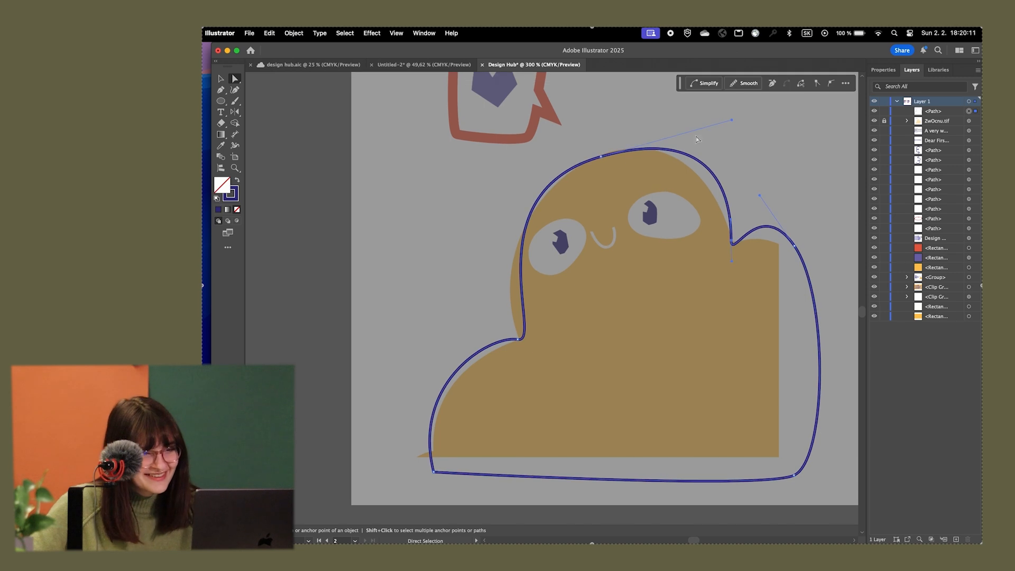
mouse_move(732, 242)
left_mouse_down()
mouse_move(685, 248)
mouse_move(731, 244)
left_mouse_up()
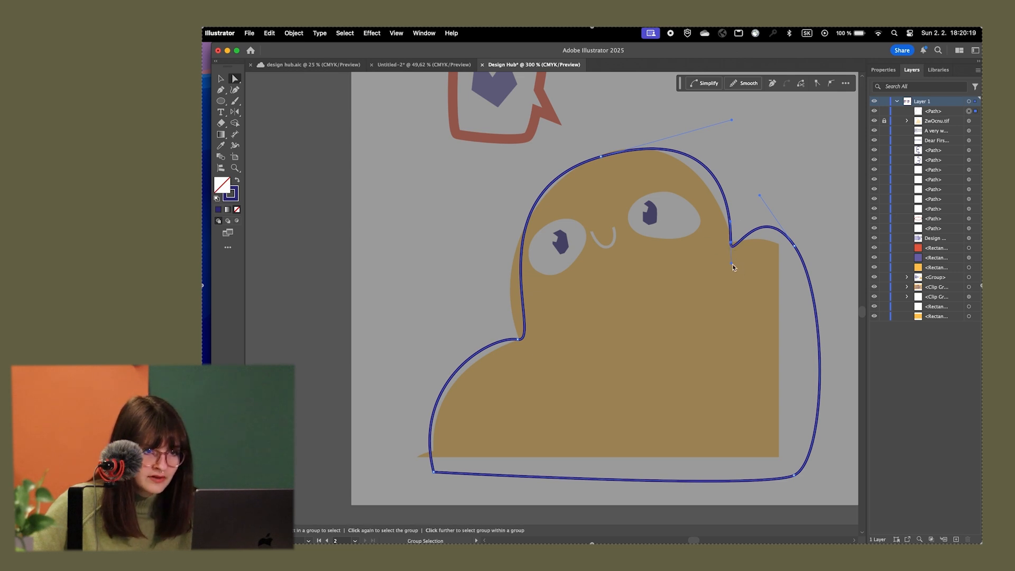
left_click_drag(731, 264, 740, 227)
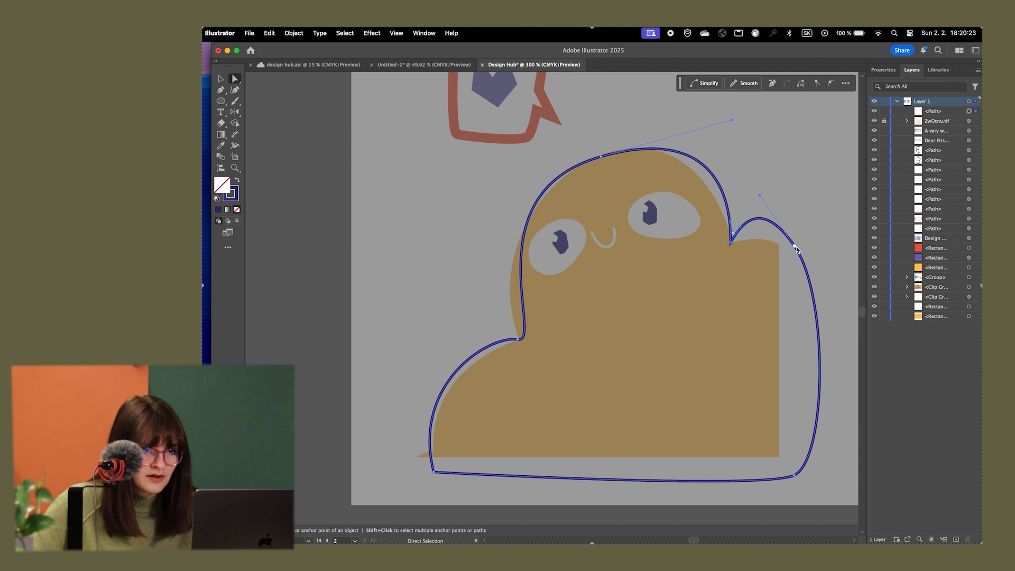
Move the right shoulder's outer anchor outward and down, and adjust the curve handles to fit the shoulder and head
left_click_drag(796, 247, 836, 288)
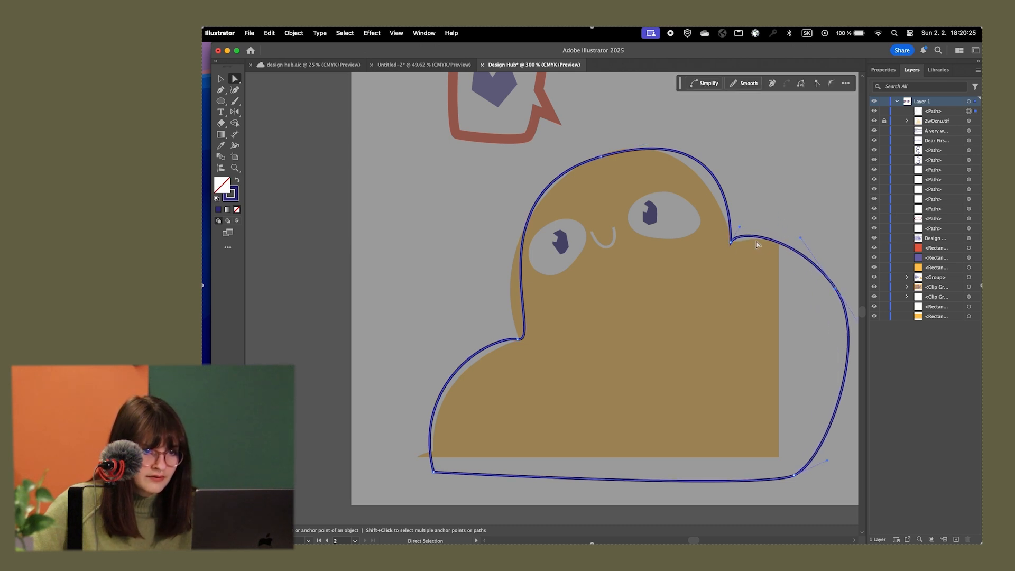
left_click_drag(738, 226, 775, 229)
left_click_drag(836, 288, 835, 311)
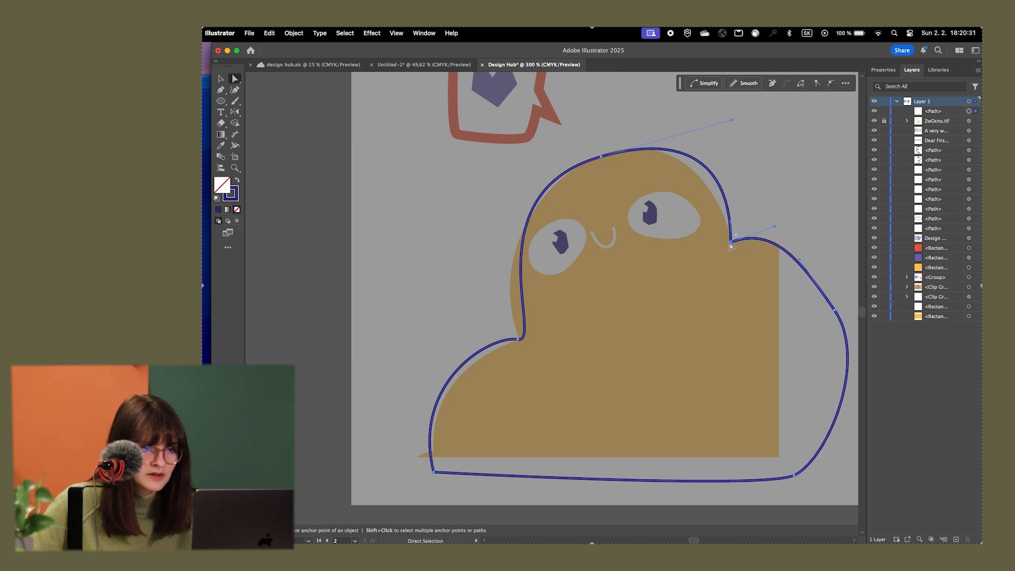
left_click_drag(732, 119, 695, 129)
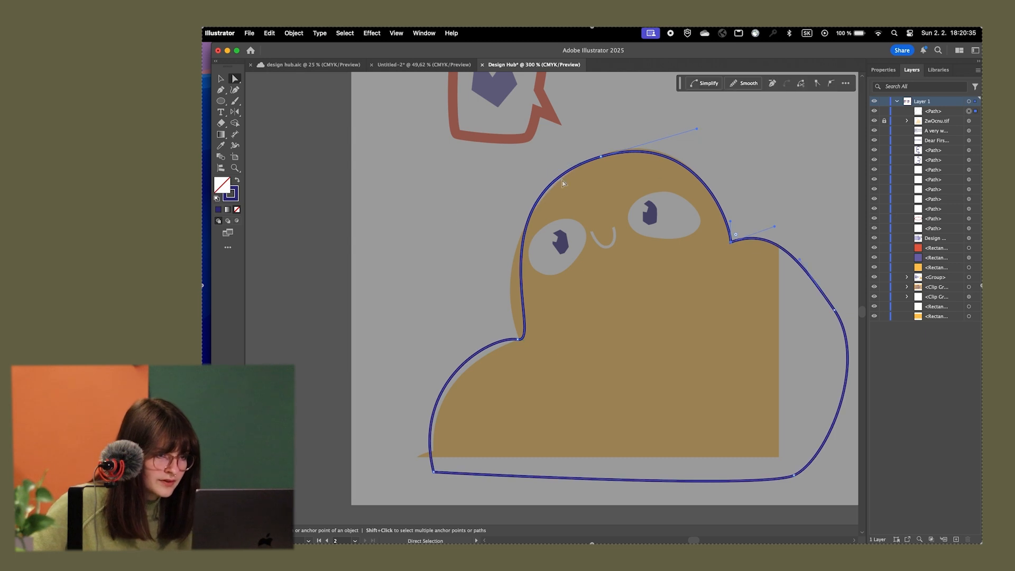
Reshape the outline along the head's left side and lower hump to follow the reference, and deselect the path
left_click(518, 340)
left_click_drag(519, 340, 490, 199)
left_click_drag(517, 342, 519, 341)
left_click_drag(434, 473, 441, 469)
key("v")
left_click(783, 199)
Draw an ellipse over the character's right eye and rotate it slightly to match the reference
scroll(608, 232, "up", 1)
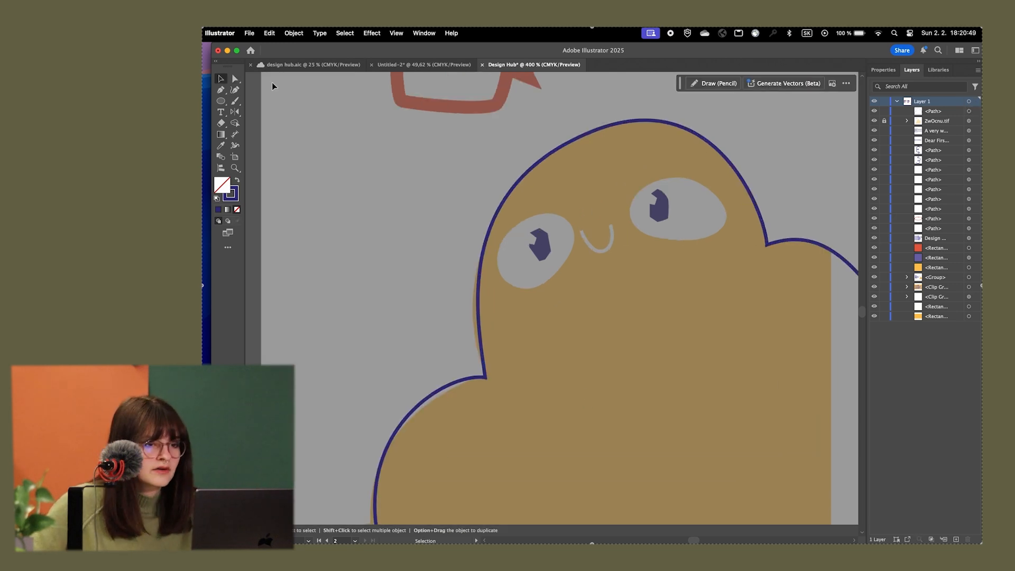
left_click(221, 101)
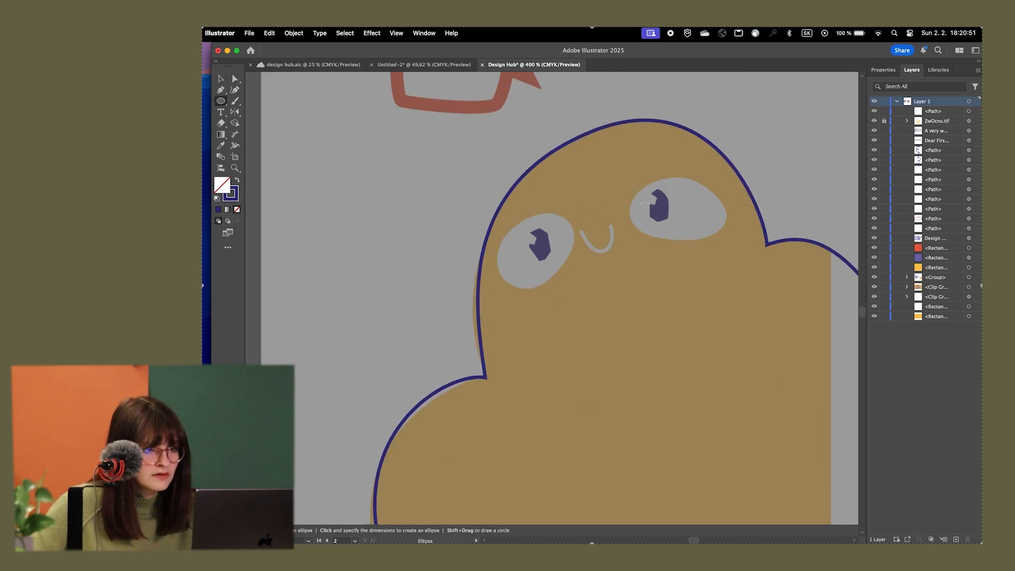
left_click_drag(681, 211, 590, 148)
key("v")
left_click_drag(675, 165, 733, 186)
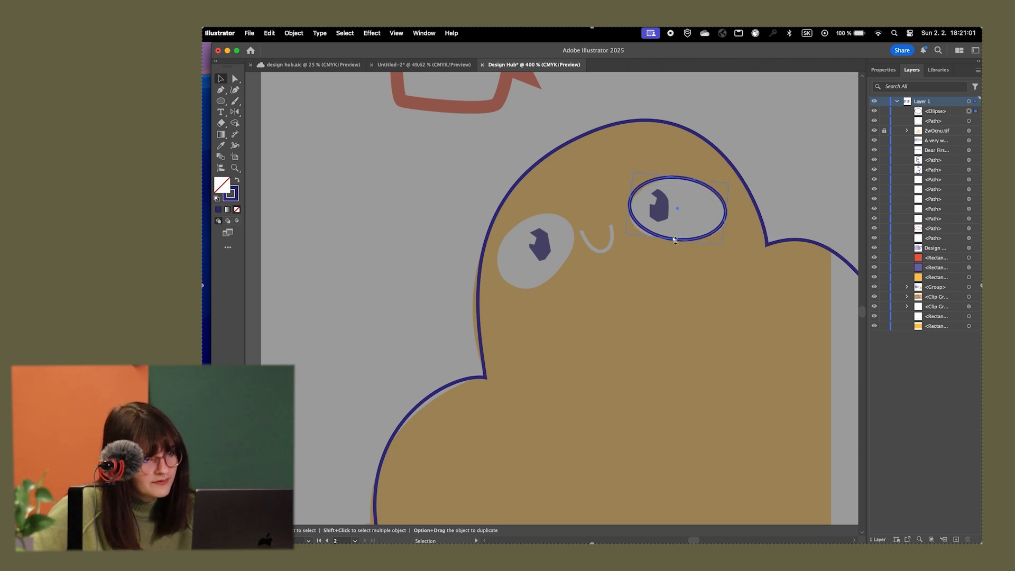
Duplicate the eye ellipse onto the left eye, and rotate and resize it to fit the tilted eye shape
scroll(512, 267, "up", 3)
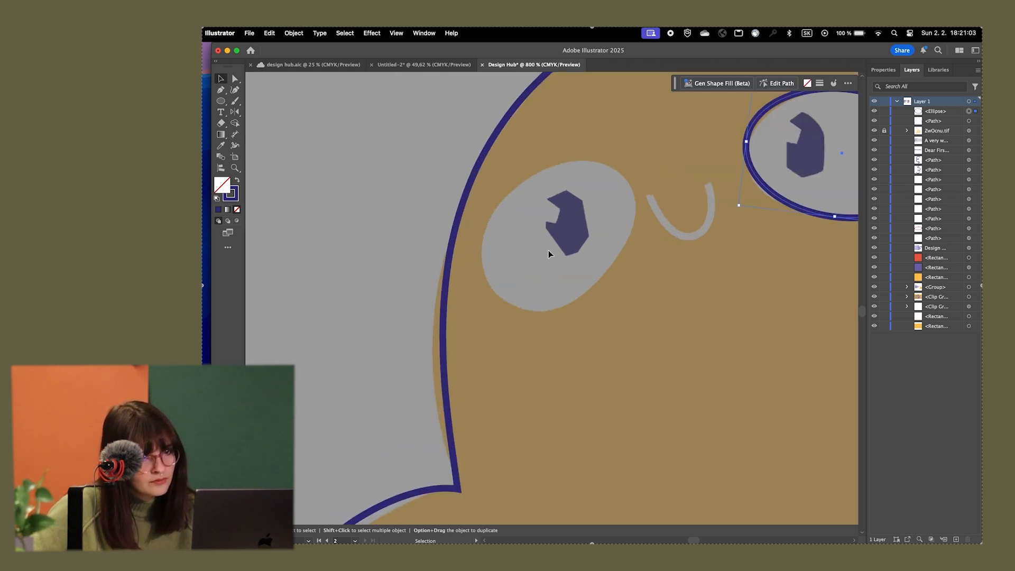
scroll(548, 249, "down", 3)
scroll(738, 219, "up", 2)
left_click_drag(738, 219, 543, 278)
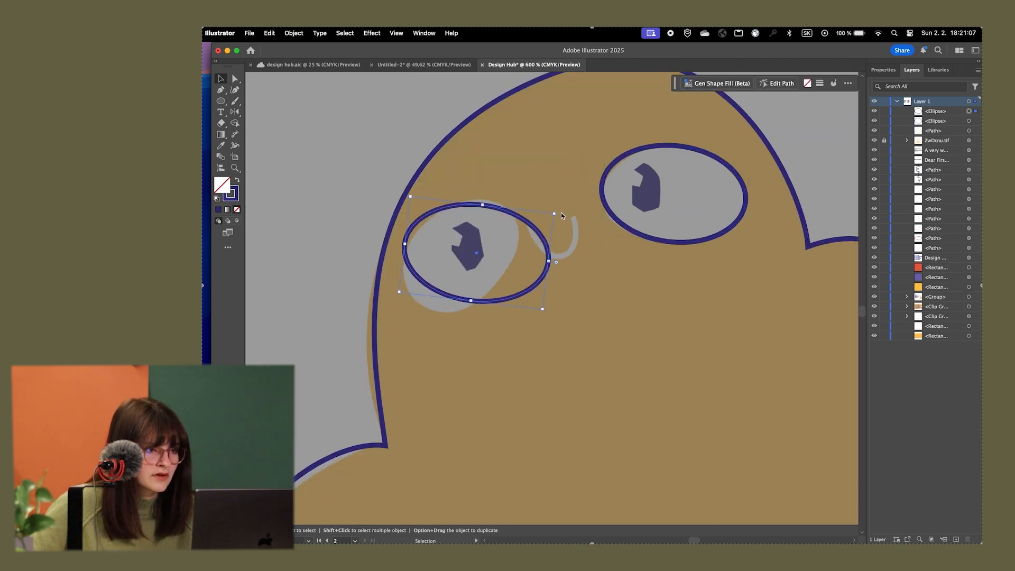
left_click_drag(562, 214, 532, 218)
left_click_drag(455, 288, 417, 306)
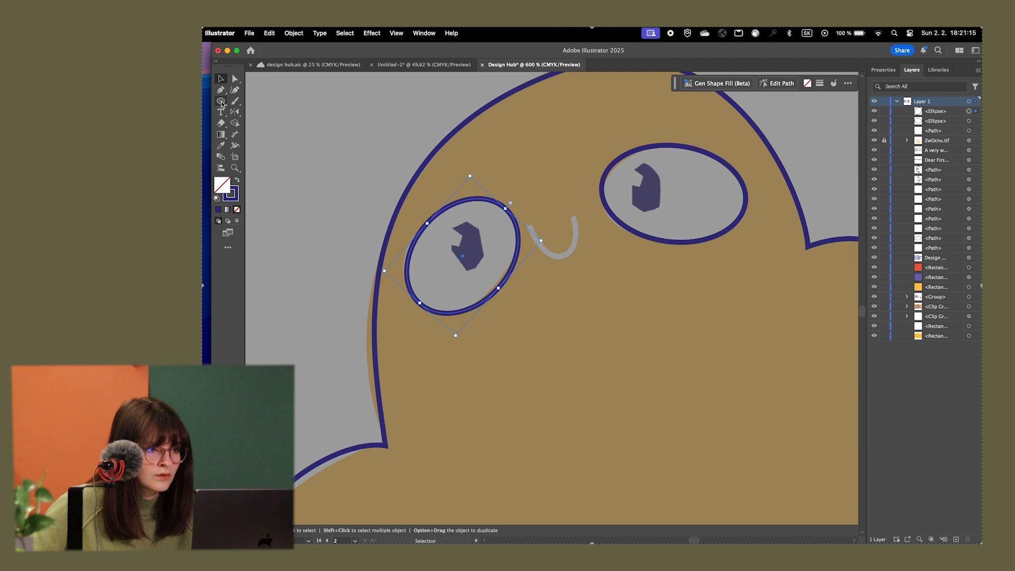
Trace the smiling mouth between the eyes as an open curve with the Pen tool, and refine its endpoints and handles
key("p")
left_click_drag(528, 227, 533, 253)
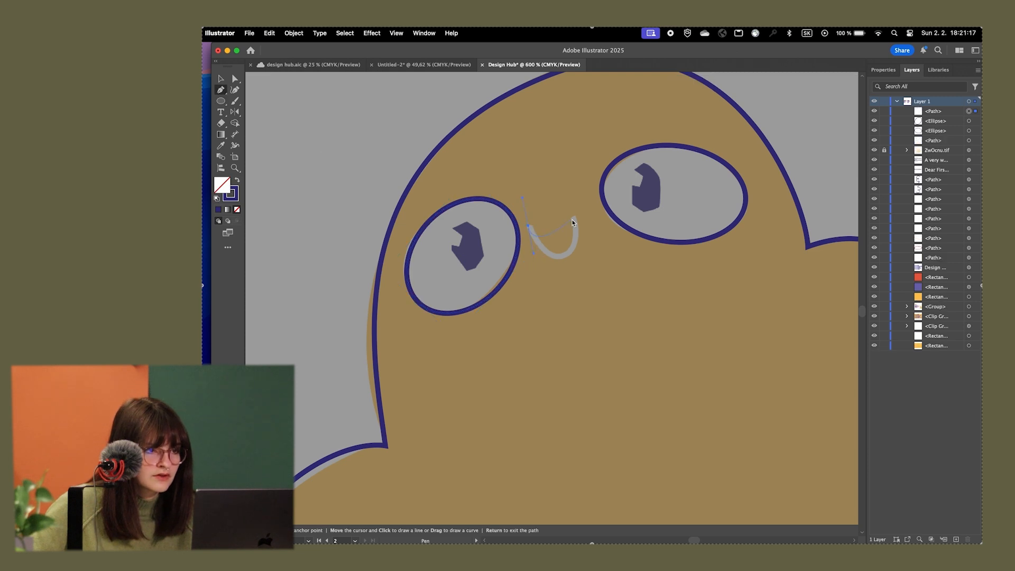
left_click_drag(576, 223, 556, 149)
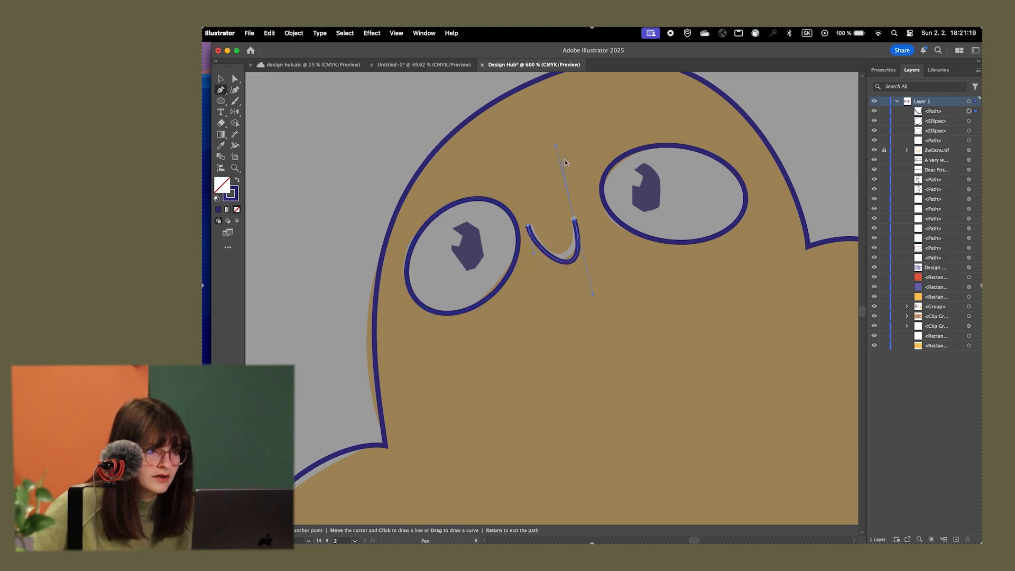
key("a")
left_click_drag(577, 223, 536, 239)
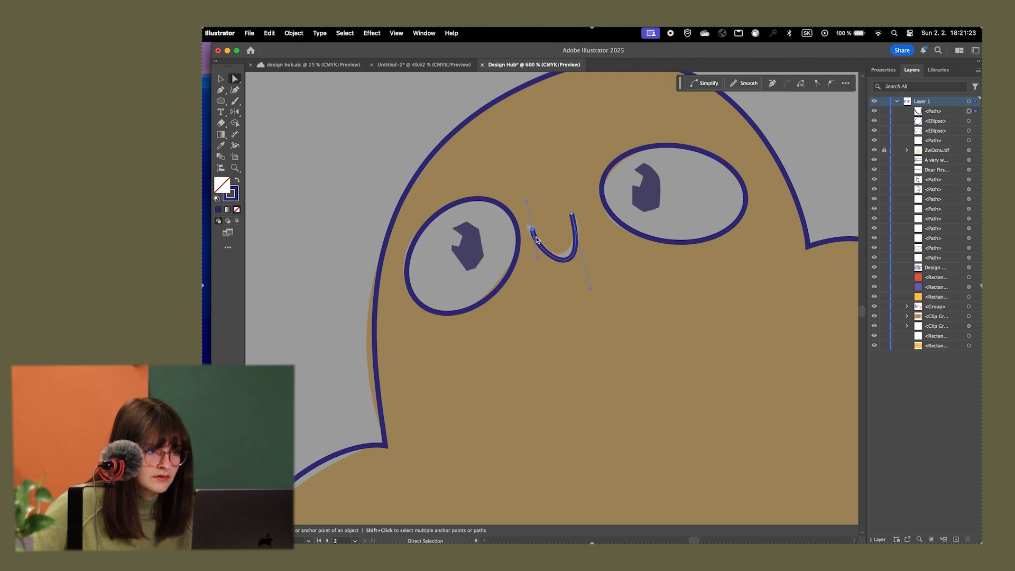
left_click_drag(591, 289, 588, 275)
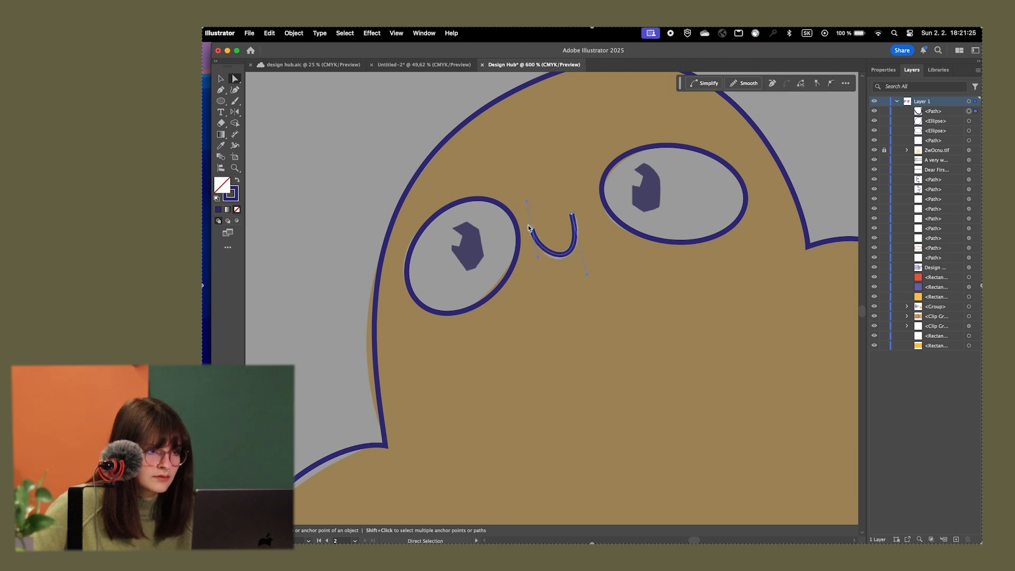
left_click_drag(533, 234, 530, 227)
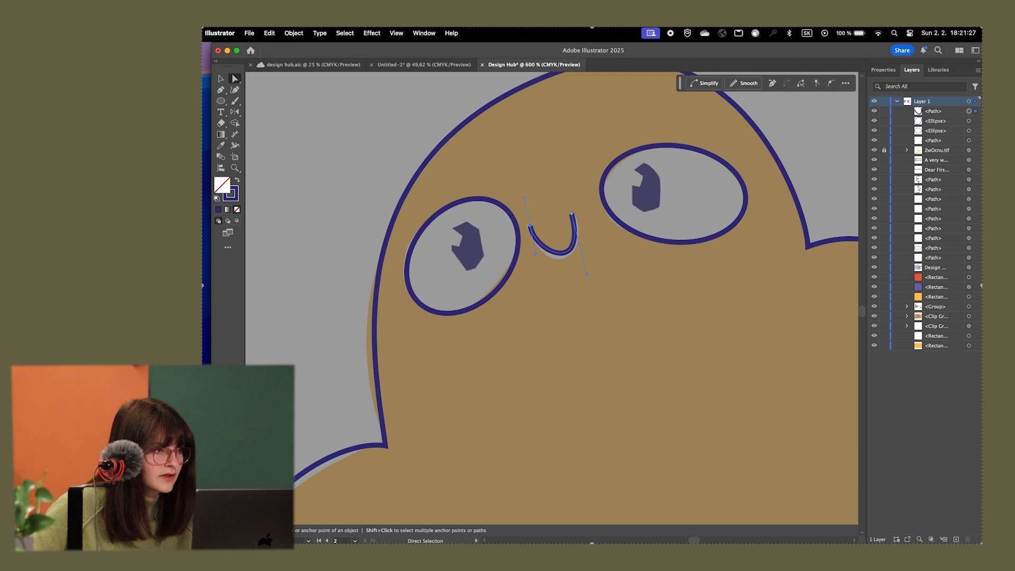
Trace the left eye's angular, notched pupil as a closed straight-sided path with the Pen tool
left_click(221, 89)
scroll(478, 220, "up", 5)
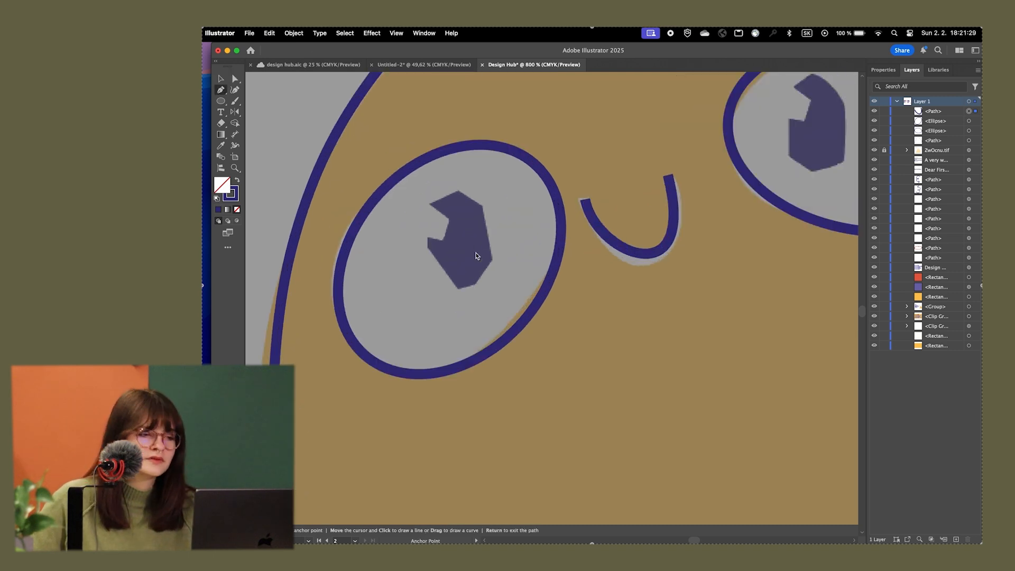
scroll(477, 219, "down", 2)
scroll(474, 217, "up", 2)
left_click(414, 187)
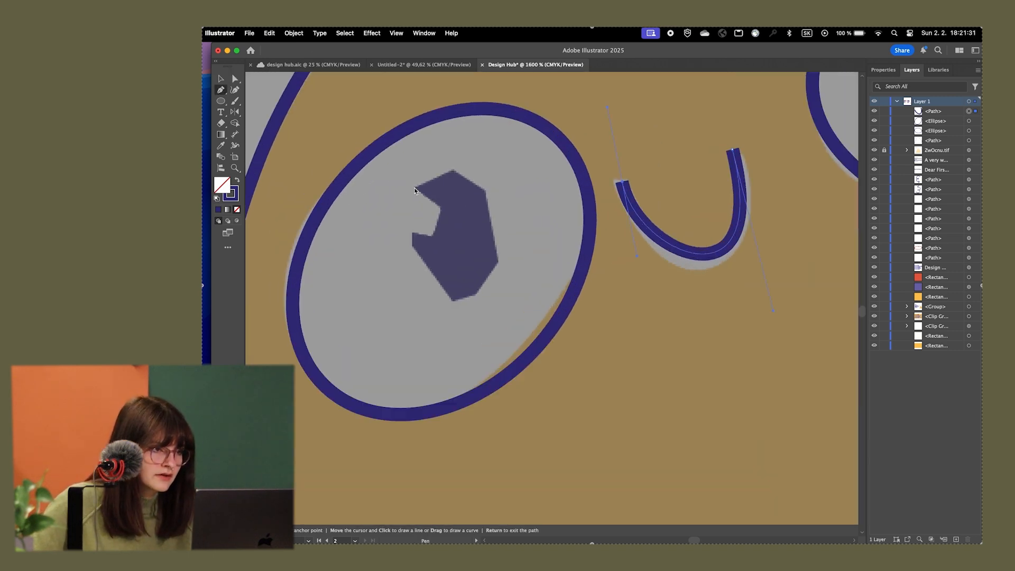
left_click(441, 208)
left_click(428, 234)
left_click(414, 232)
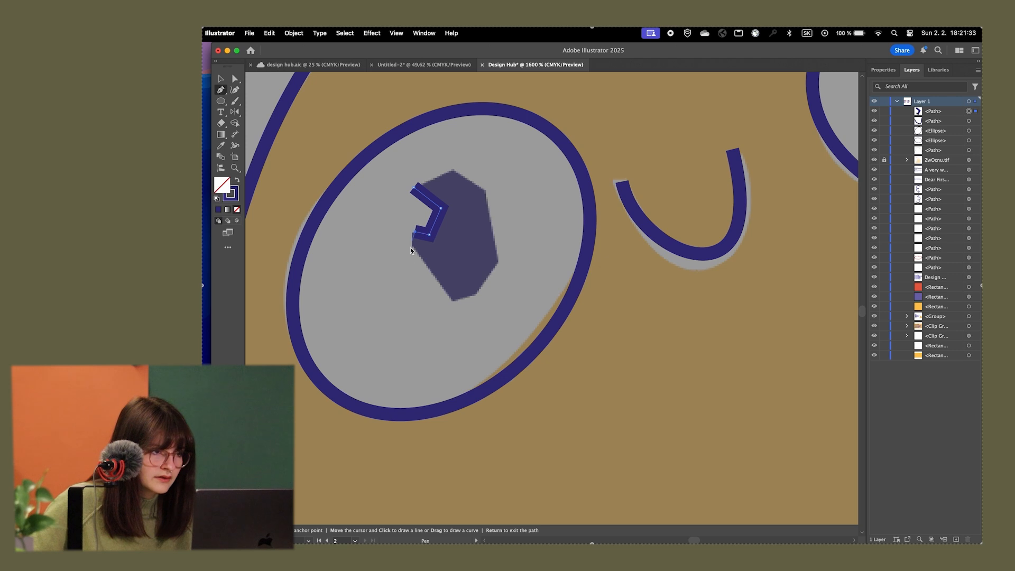
left_click(414, 249)
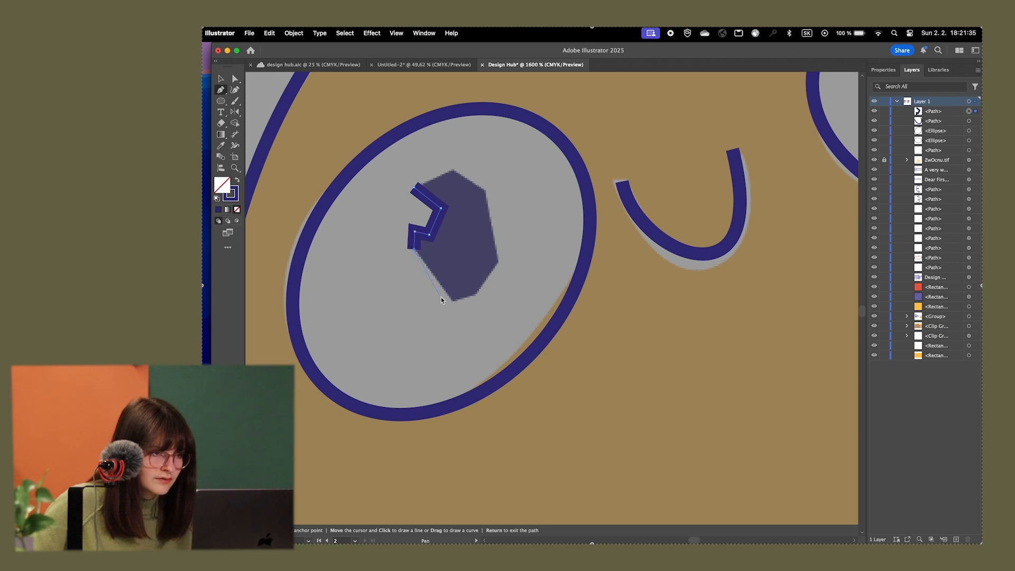
left_click(449, 300)
left_click(480, 298)
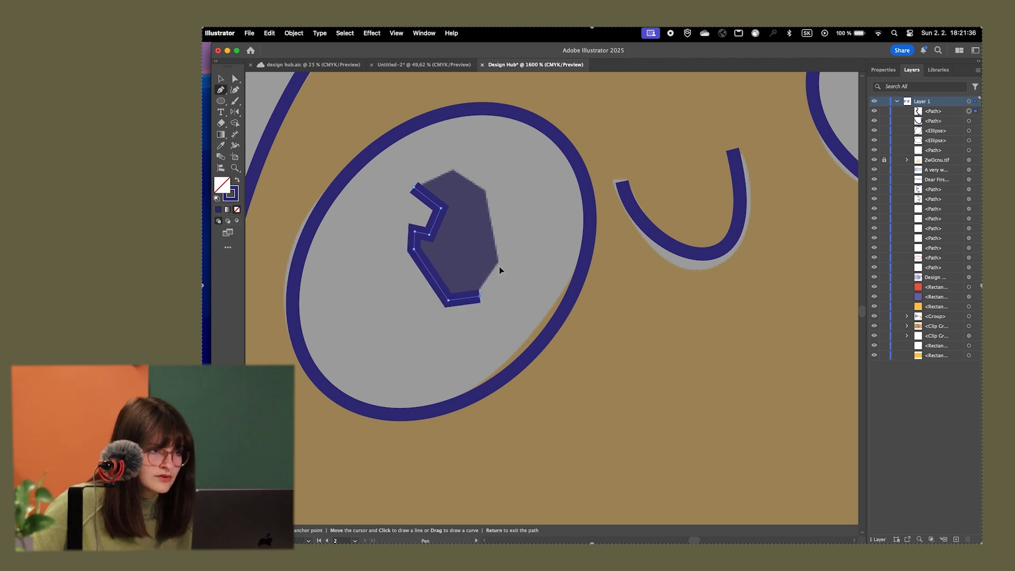
left_click(487, 191)
left_click(452, 168)
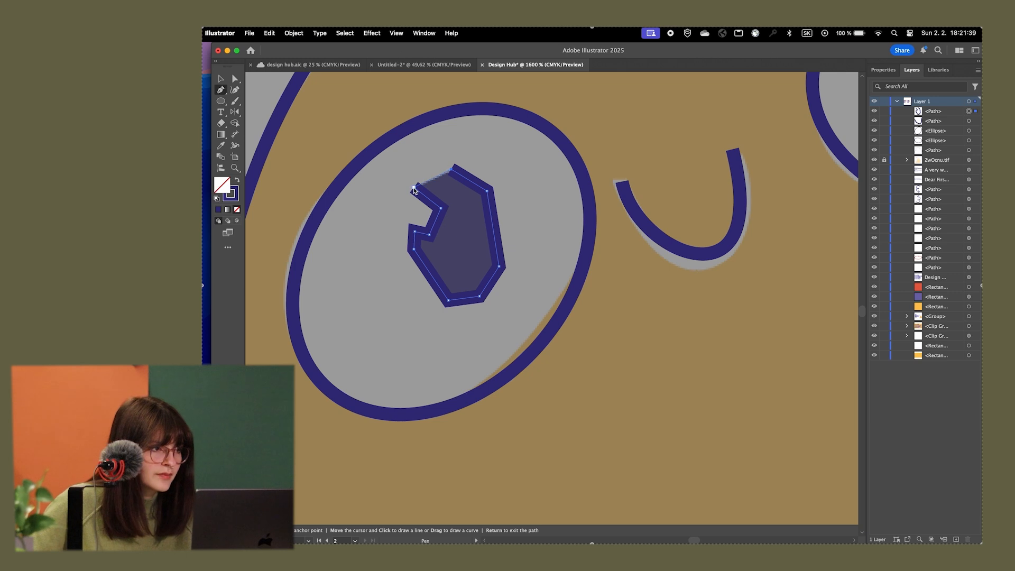
left_click(414, 188)
Swap the traced pupil's stroke and fill so it is solid, and place a slightly rotated copy in the right eye
left_click(237, 181)
key("v")
left_click(432, 244)
scroll(433, 240, "down", 2)
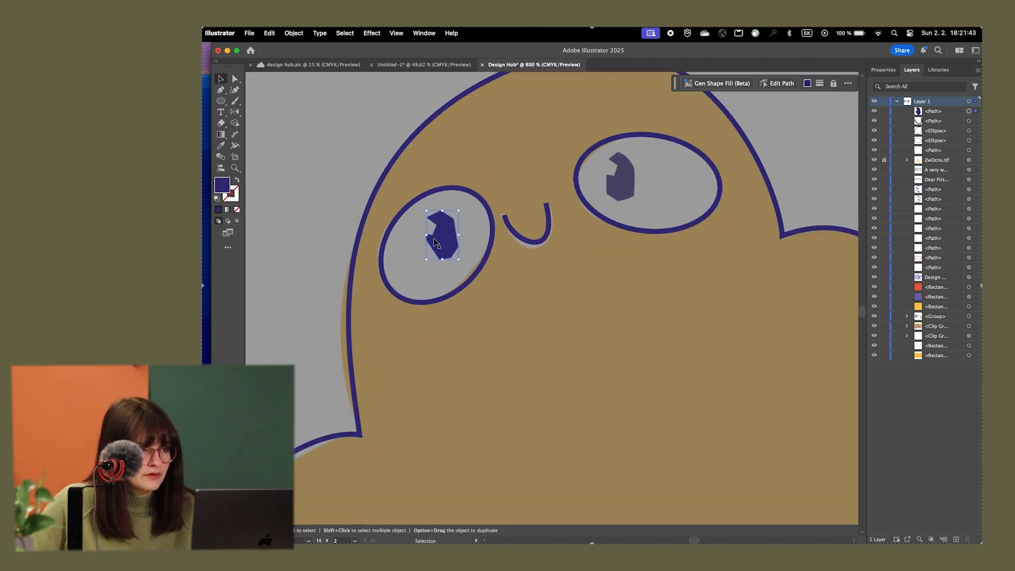
scroll(433, 241, "up", 1)
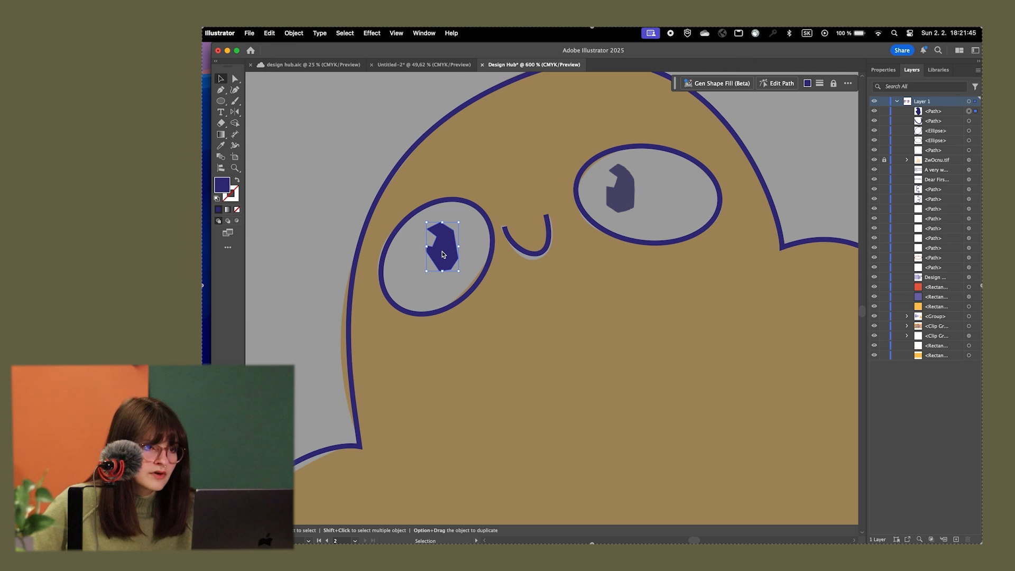
left_click_drag(443, 257, 623, 199)
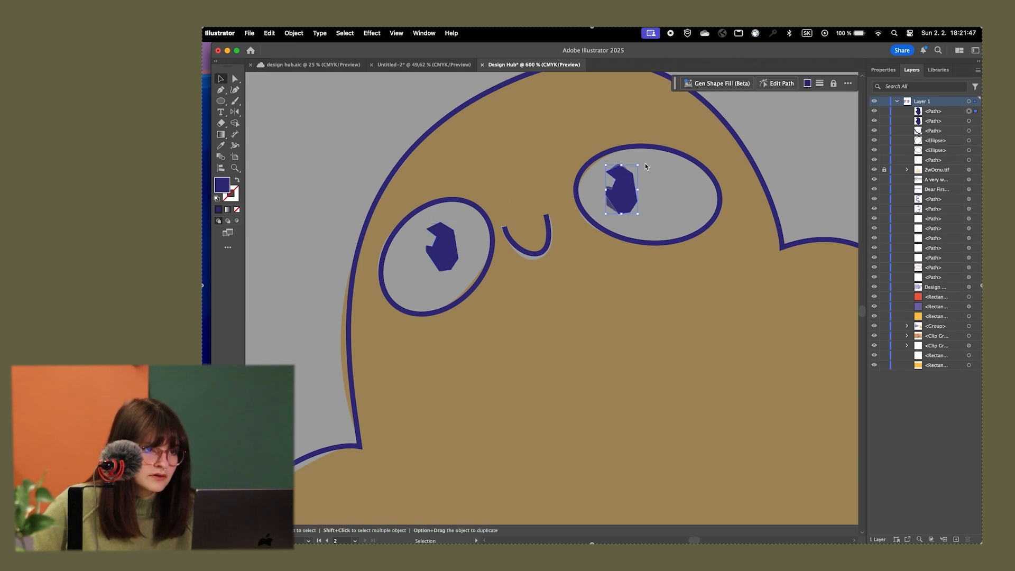
left_click_drag(642, 165, 624, 195)
Trace the speech bubble above the character, including its pointed tail, as a closed path with the Pen tool
scroll(567, 234, "down", 2)
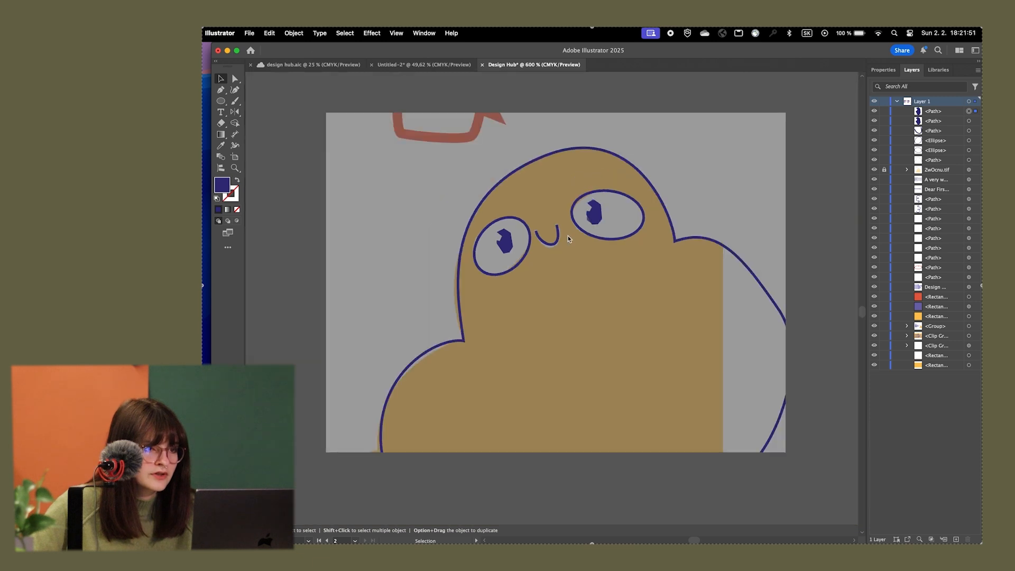
scroll(663, 244, "down", 2)
scroll(731, 222, "down", 3)
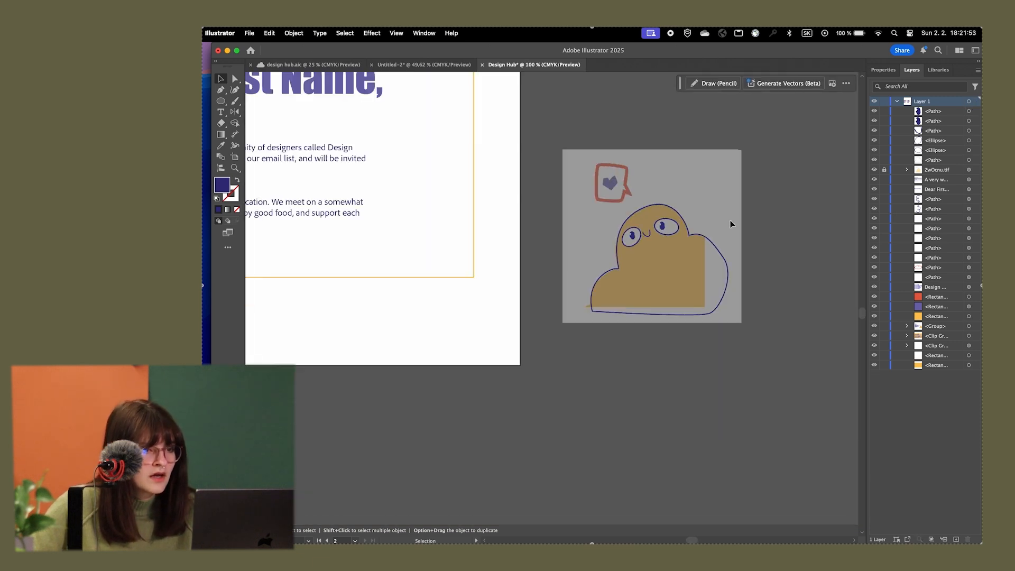
scroll(625, 251, "up", 5)
scroll(652, 226, "up", 2)
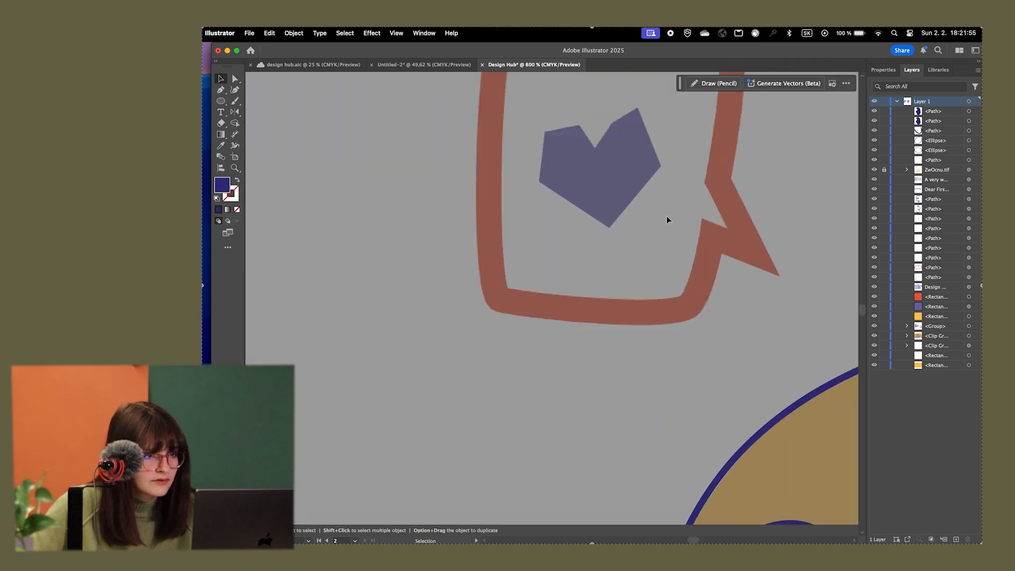
left_click_drag(666, 216, 577, 311)
scroll(577, 313, "down", 1)
key("p")
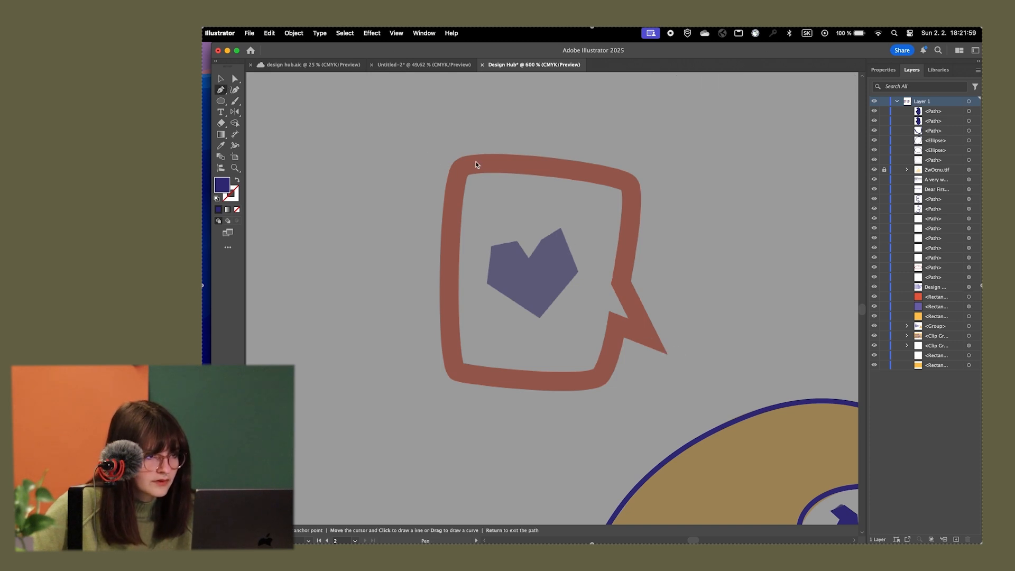
left_click_drag(491, 138, 491, 139)
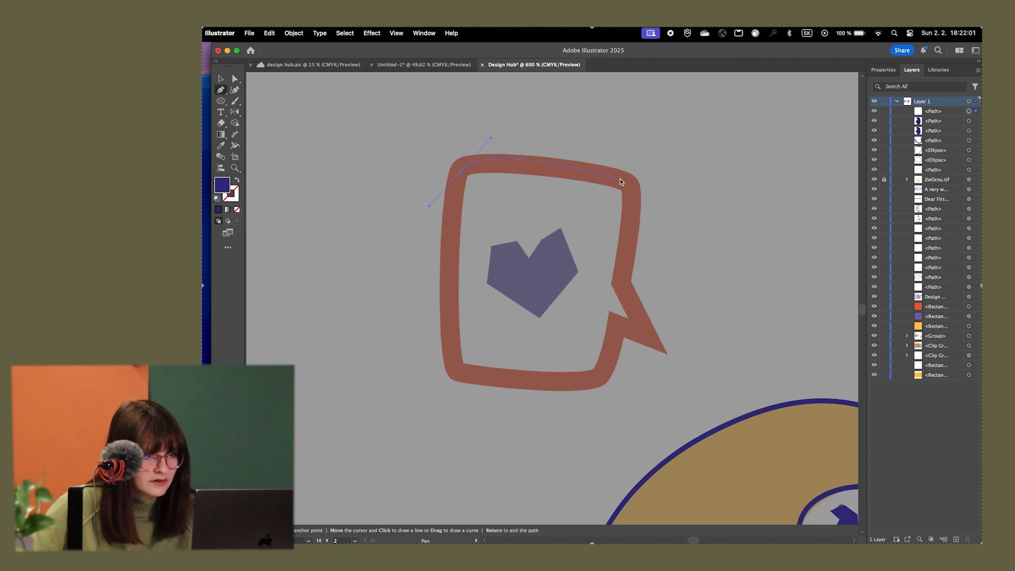
left_click_drag(646, 206, 647, 209)
left_click_drag(623, 280, 611, 339)
left_click(665, 348)
left_click_drag(601, 376, 580, 382)
left_click_drag(454, 371, 442, 332)
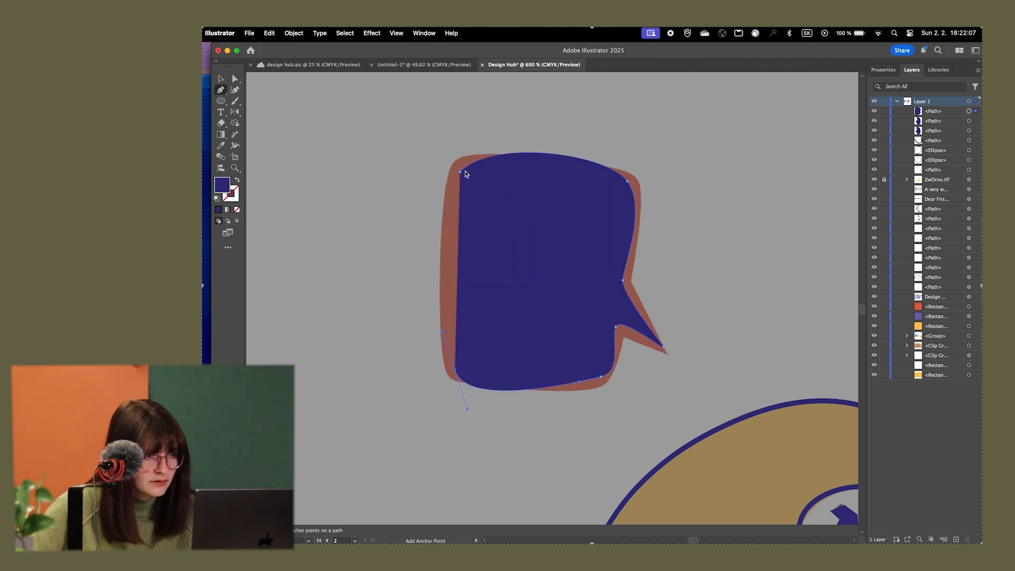
left_click_drag(460, 172, 487, 142)
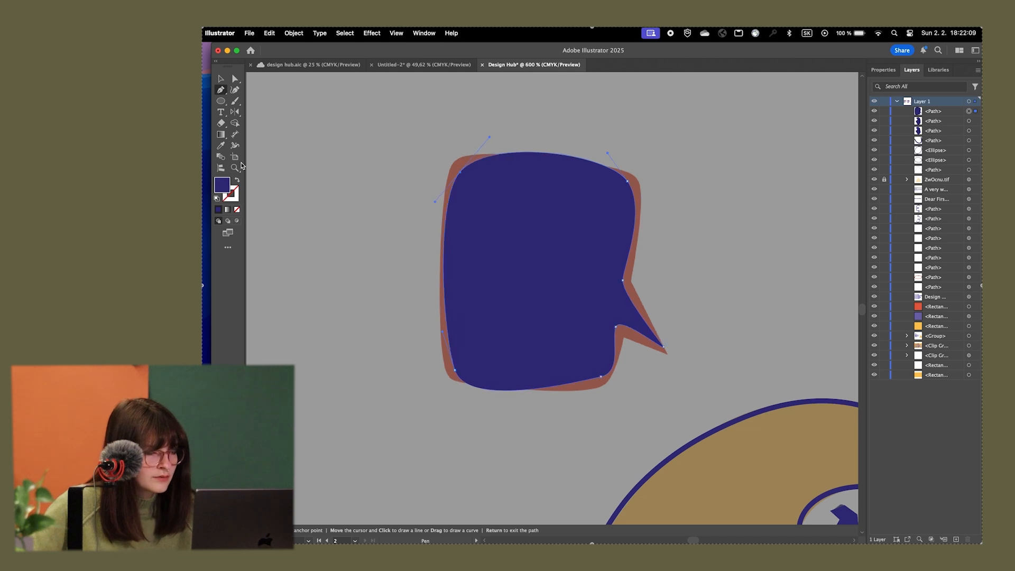
Swap the speech bubble's fill and stroke to leave only an outline, and adjust its upper corners' anchors and handles to the reference
left_click(238, 181)
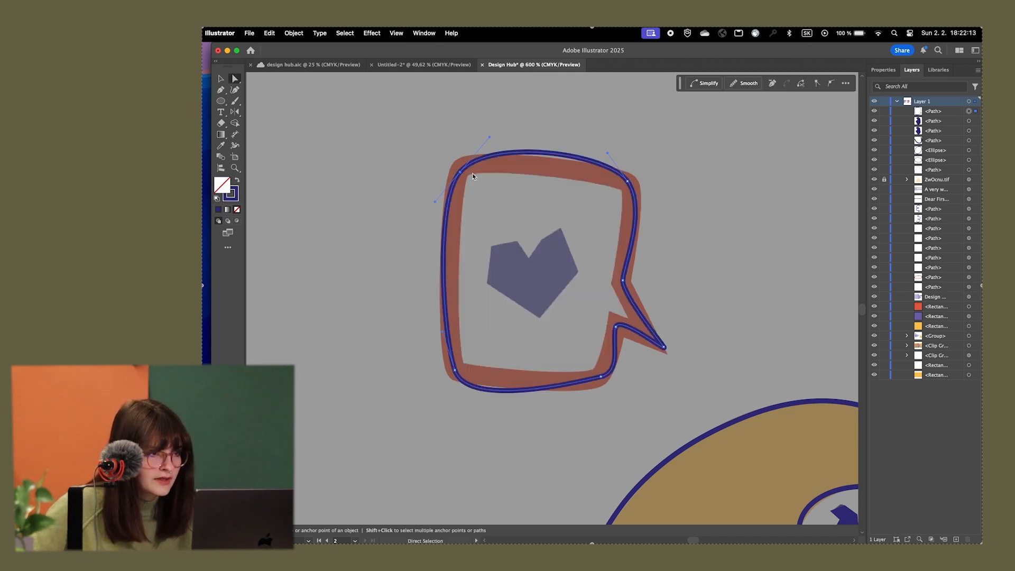
key("a")
left_click_drag(460, 171, 466, 166)
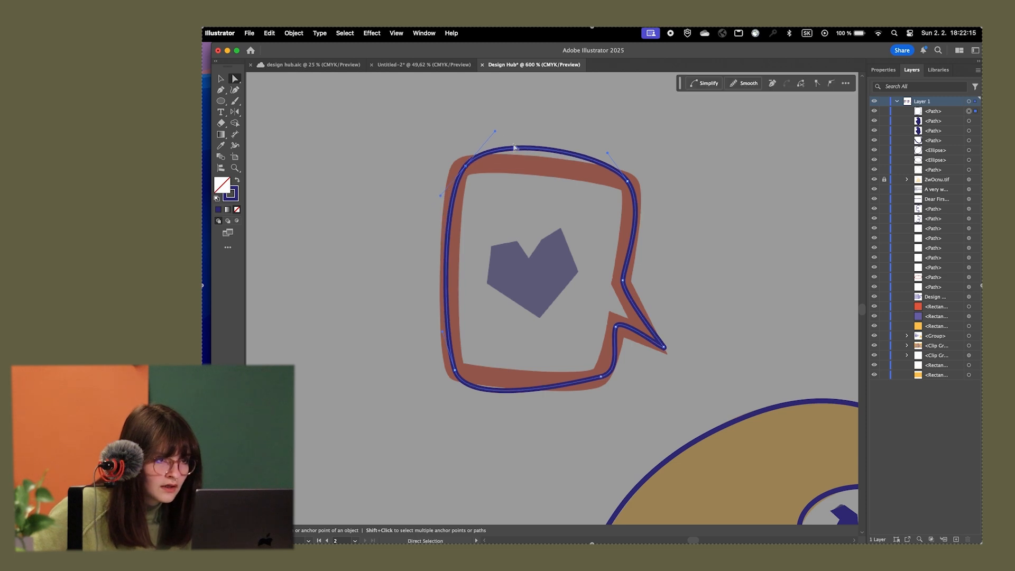
left_click(627, 183)
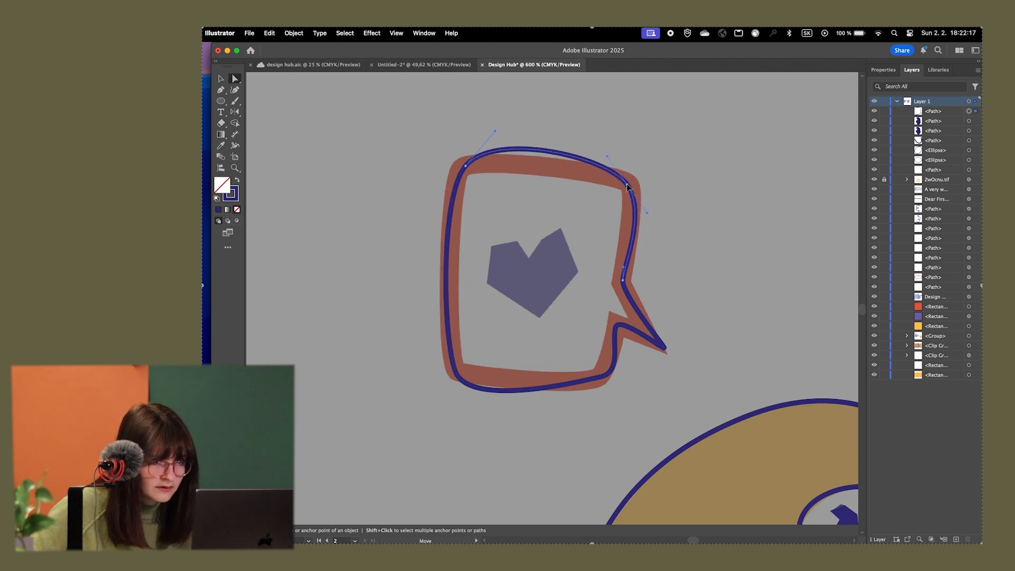
left_click_drag(628, 183, 641, 194)
left_click_drag(607, 159, 617, 166)
left_click(464, 167)
left_click_drag(463, 167, 465, 164)
left_click_drag(495, 133, 477, 156)
Refine the lower corners of the speech bubble by adjusting their anchor points and curve handles to the reference outline
left_click(456, 371)
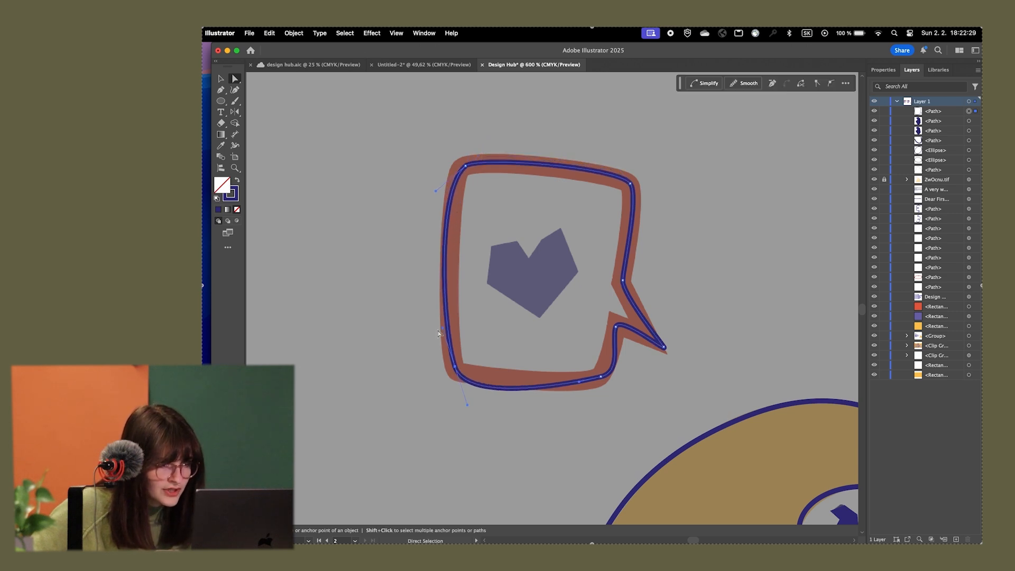
left_click_drag(443, 329, 446, 357)
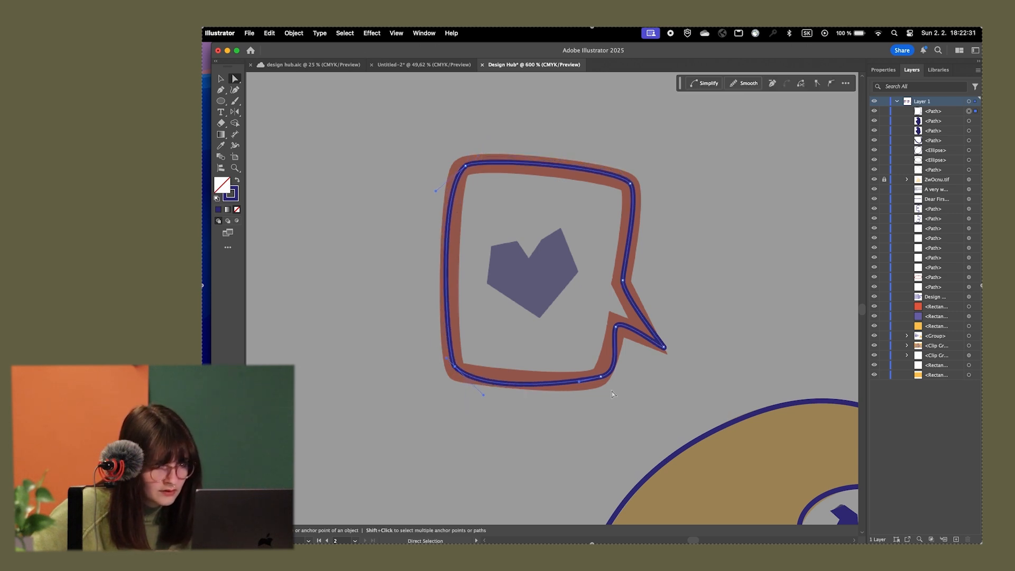
left_click_drag(604, 379, 569, 388)
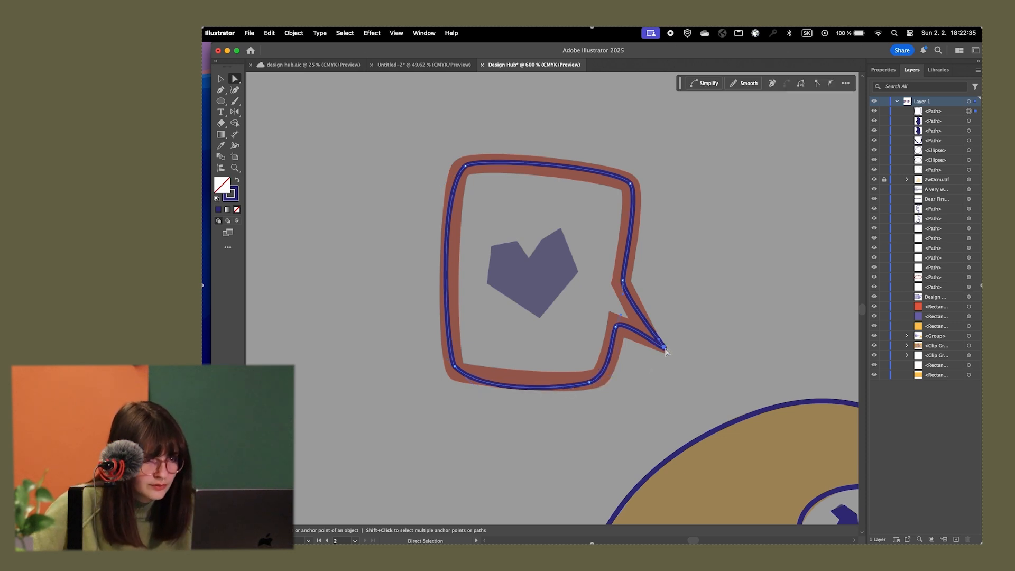
Reposition the speech bubble tail's tip anchor and adjust its handle independently to turn the rounded tip into a sharp point
scroll(665, 355, "up", 8)
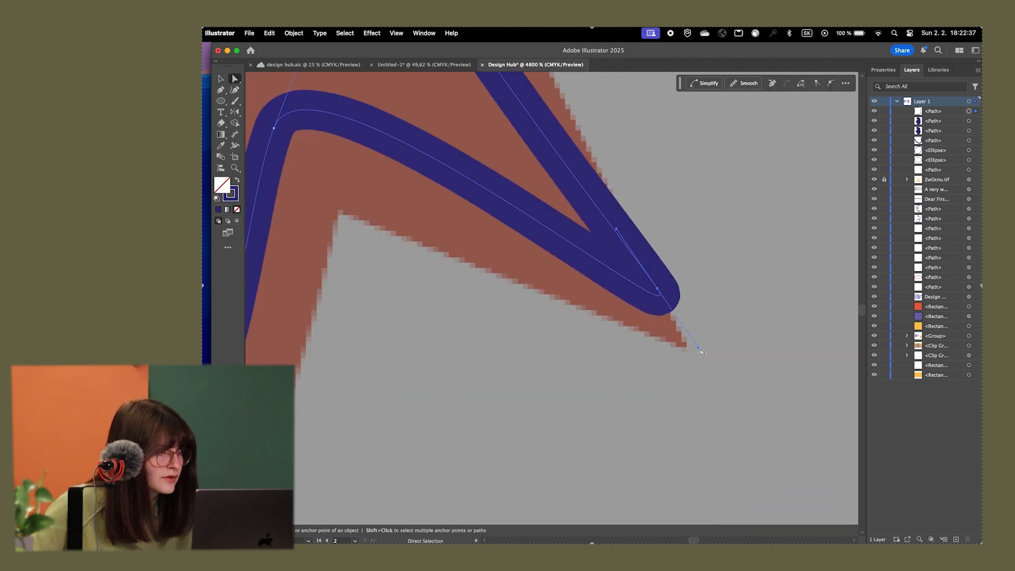
left_click(226, 94)
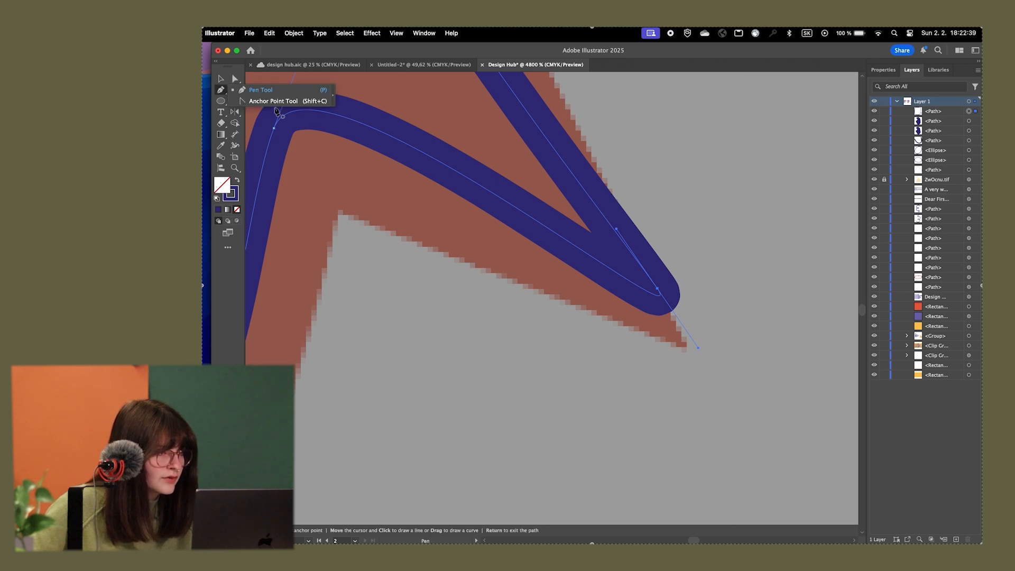
left_click(235, 80)
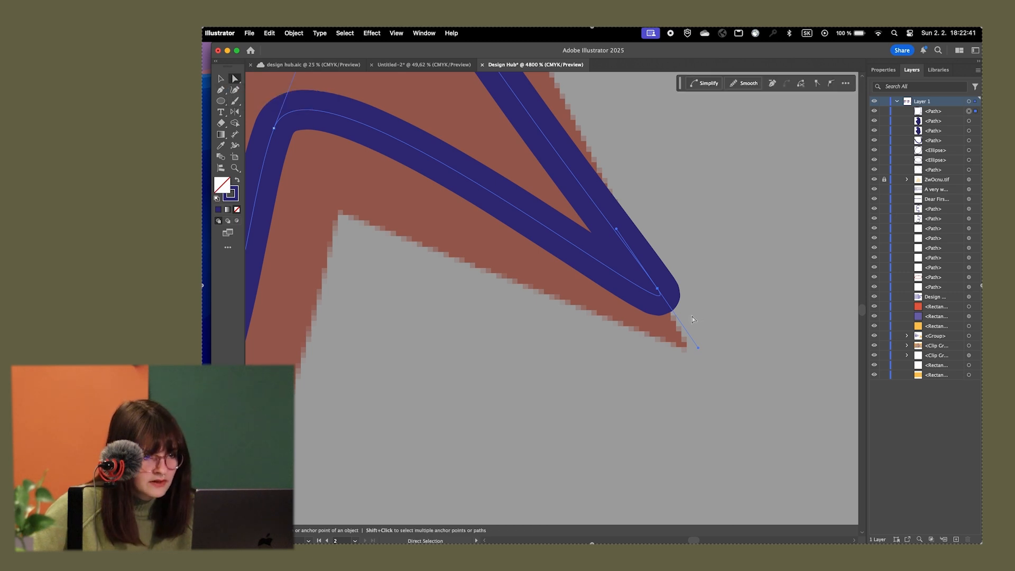
left_click_drag(657, 289, 666, 300)
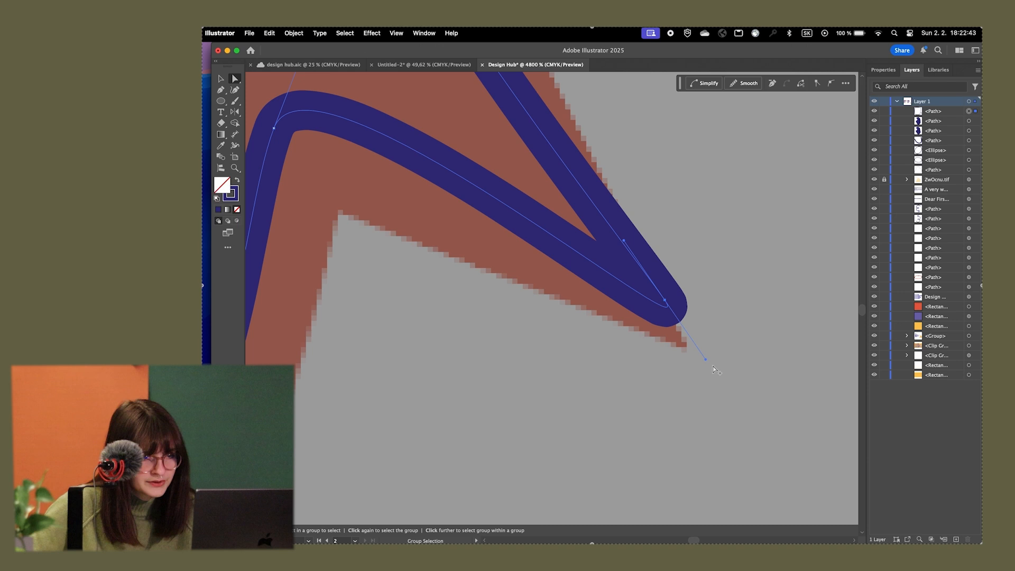
mouse_move(707, 360)
left_mouse_down()
mouse_move(513, 271)
mouse_move(559, 234)
left_mouse_up()
left_click_drag(665, 301, 632, 300)
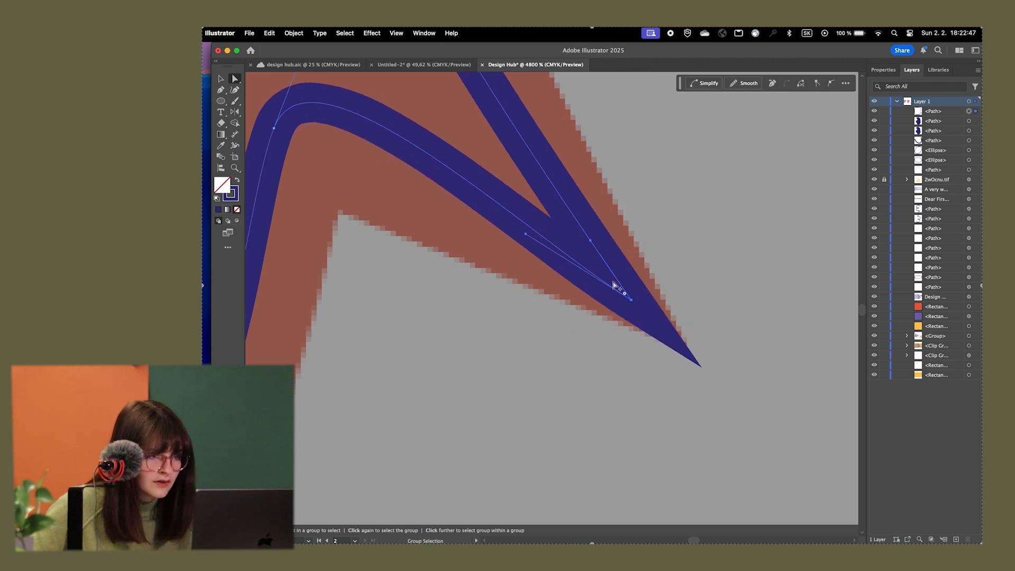
scroll(612, 282, "down", 5)
scroll(564, 265, "down", 2)
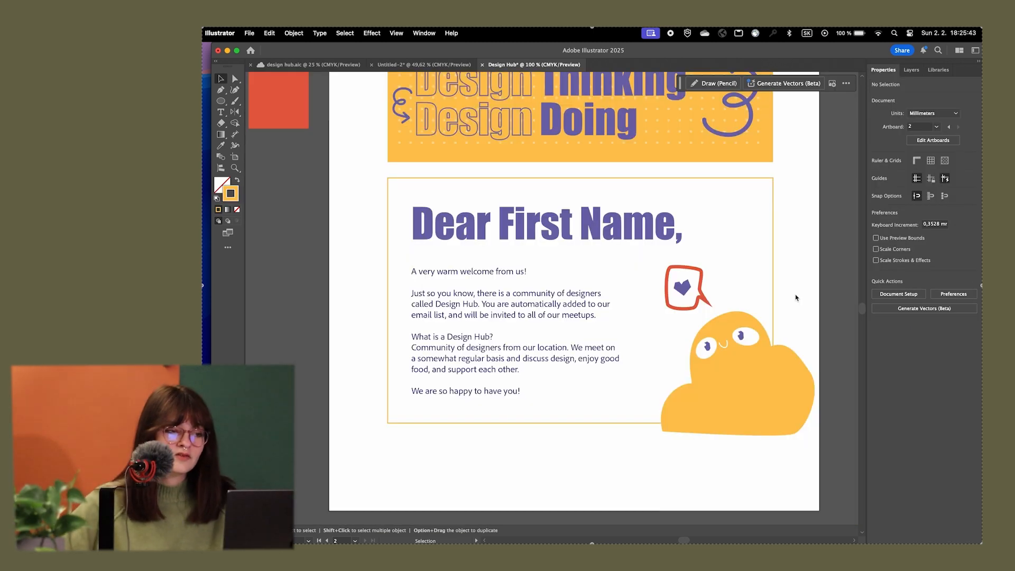
Paste a copy of the letter card's frame in place, and use it as a clipping mask for the character illustration
key("super+minus")
scroll(389, 366, "left", 1)
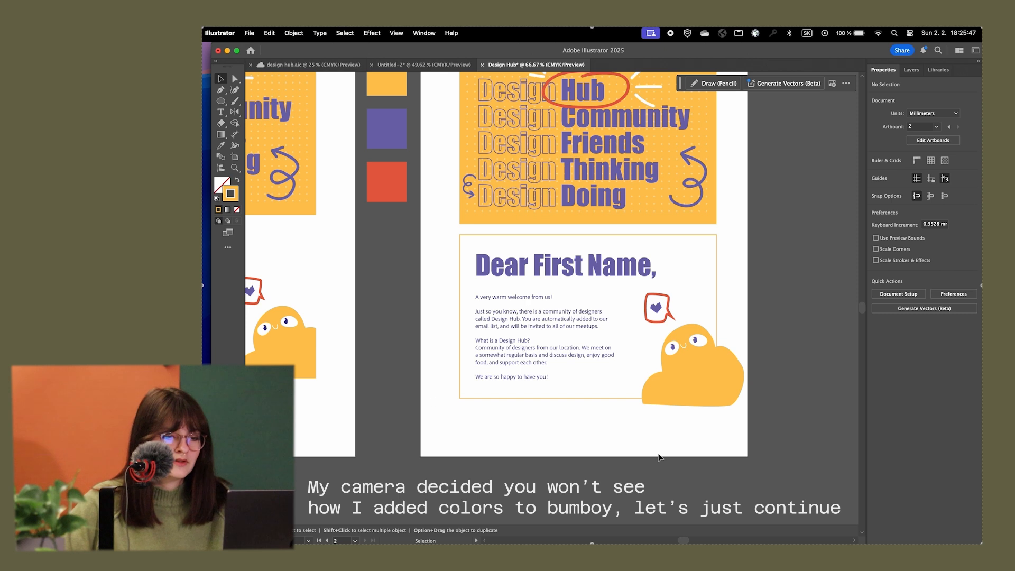
scroll(699, 386, "up", 2)
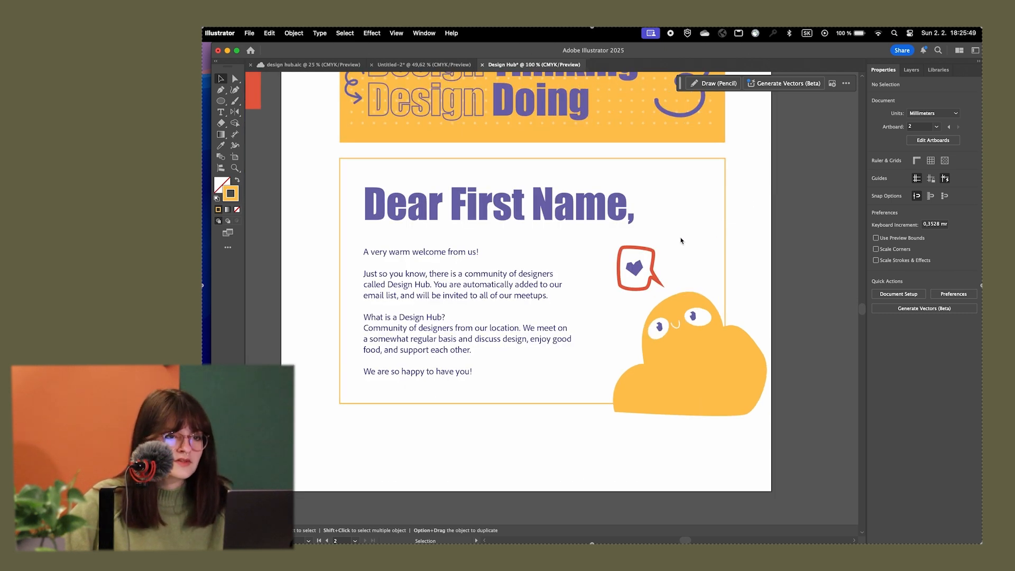
left_click_drag(772, 254, 795, 254)
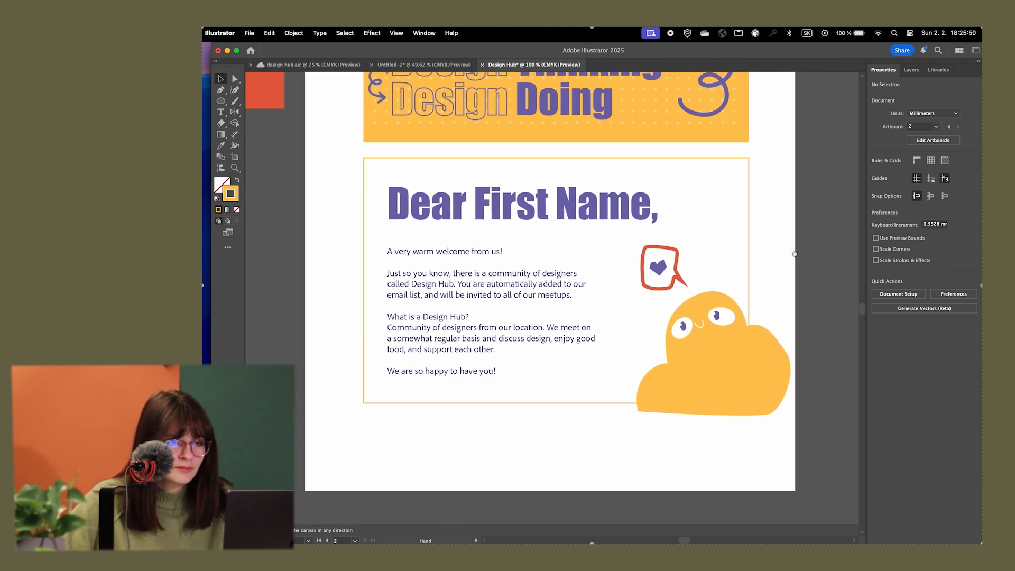
left_click(750, 242)
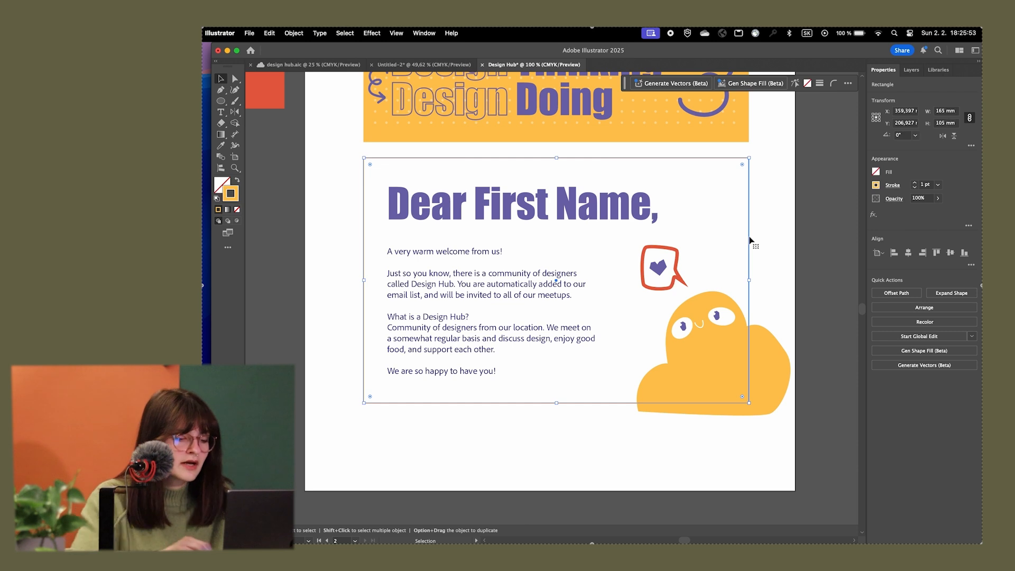
key("super+c")
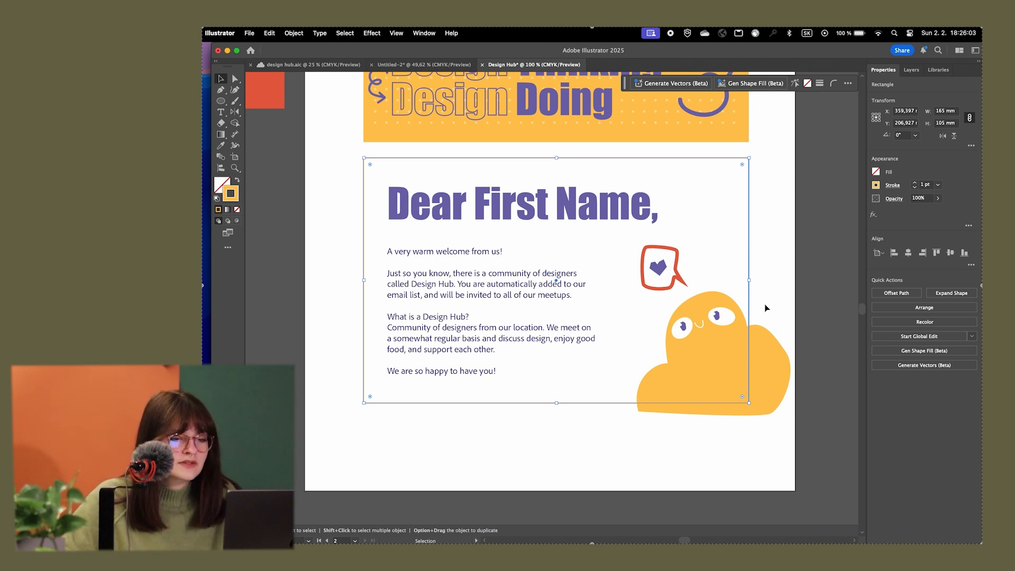
left_click(779, 356, "shift")
right_click(778, 356)
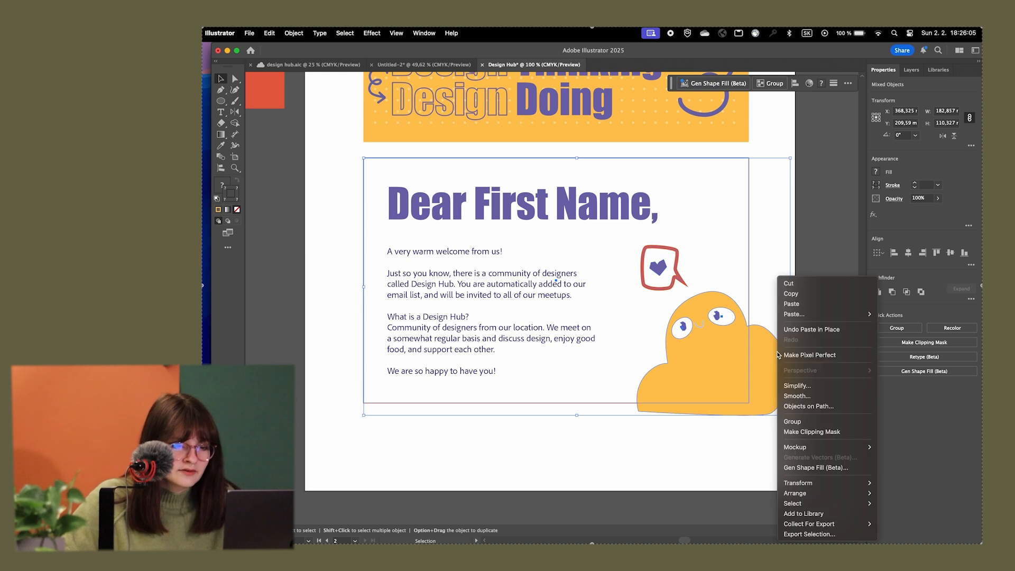
left_click(830, 434)
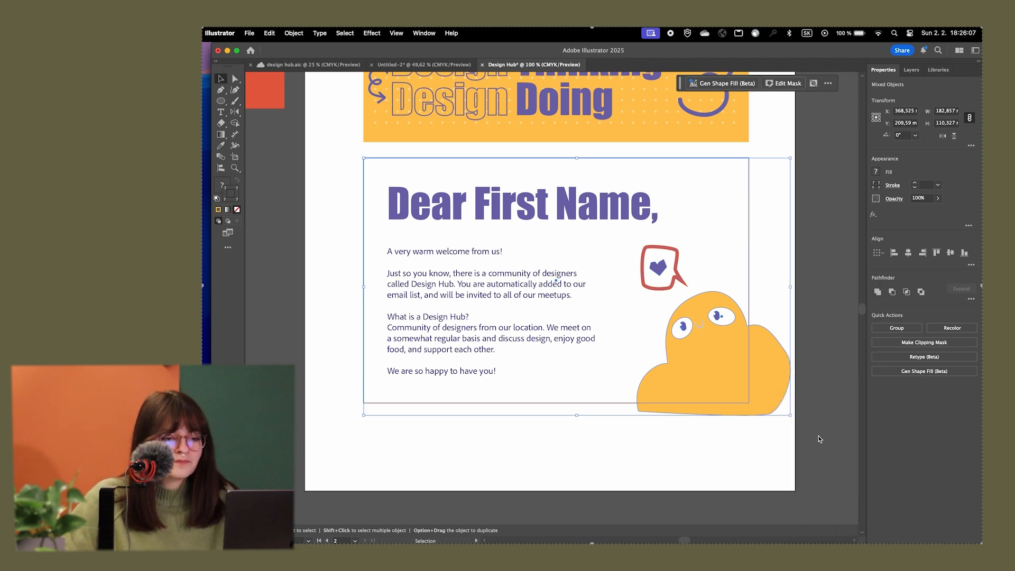
Try moving the character inside the clipping mask, undo the move, and exit isolation mode
double_click(694, 384)
left_click_drag(694, 384, 720, 389)
key("super+z")
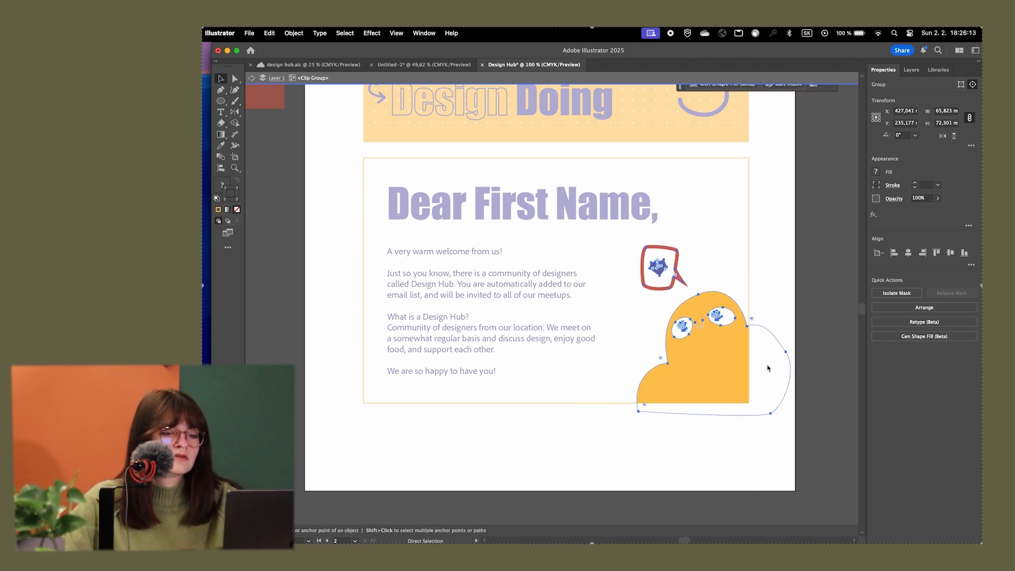
double_click(811, 272)
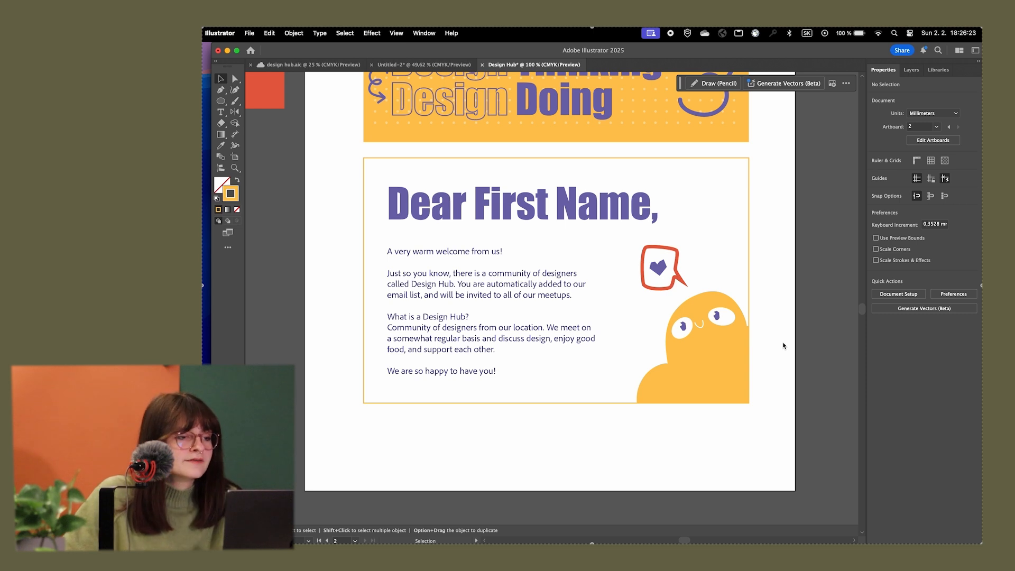
Isolate the clipping mask's rectangle to examine its fill and stroke, and return to the full artwork
left_click(382, 158)
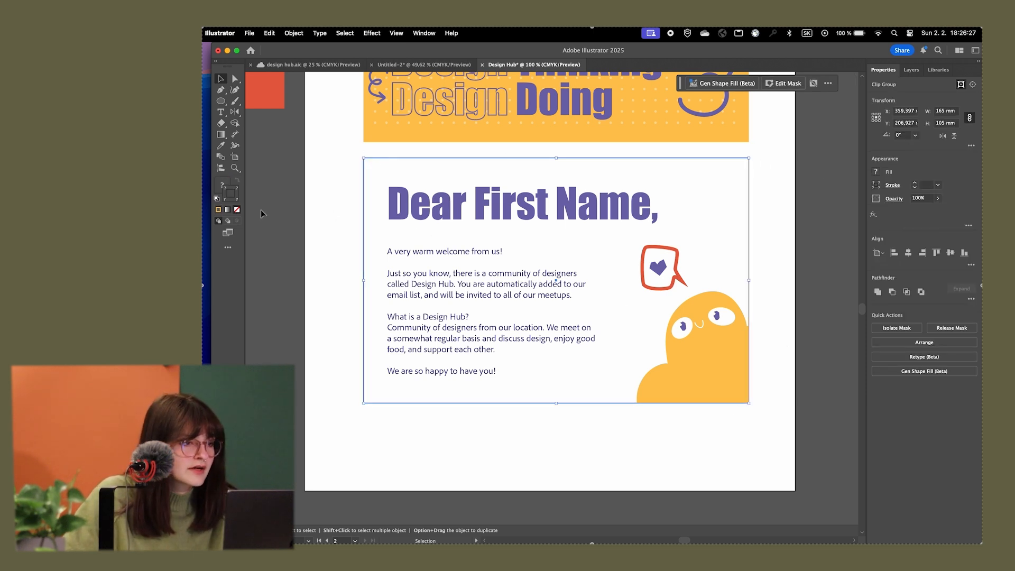
double_click(386, 160)
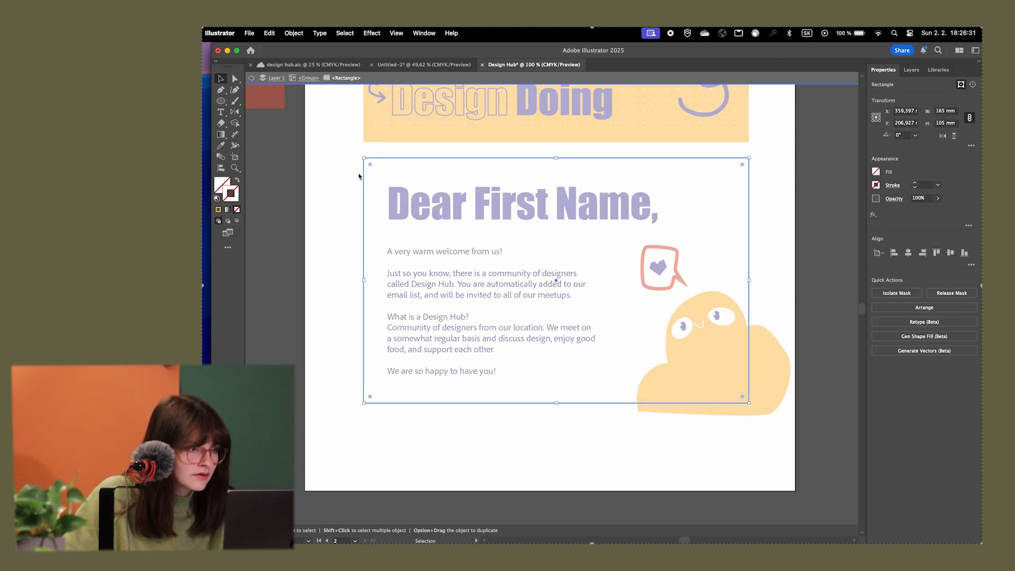
double_click(340, 186)
left_click(728, 391)
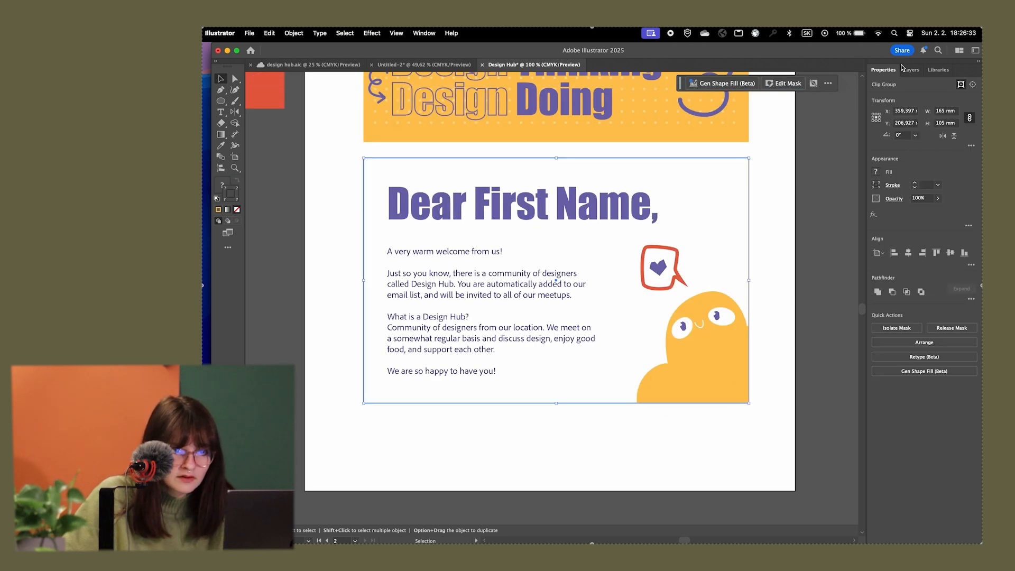
Try locking the clip group and removing the stroke from the letter card's frame rectangles, and undo these changes
left_click(912, 70)
left_click(884, 111)
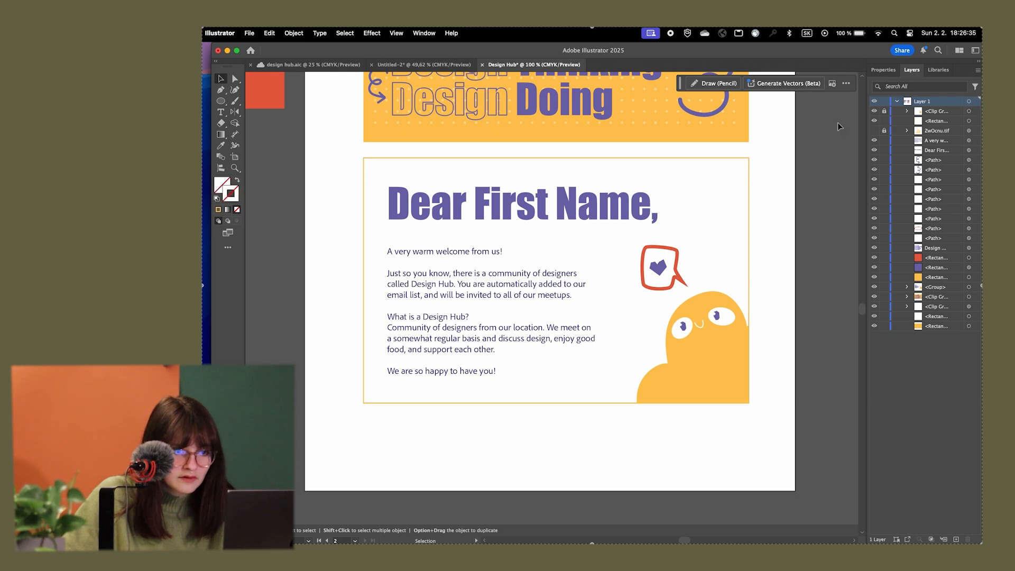
left_click(738, 189)
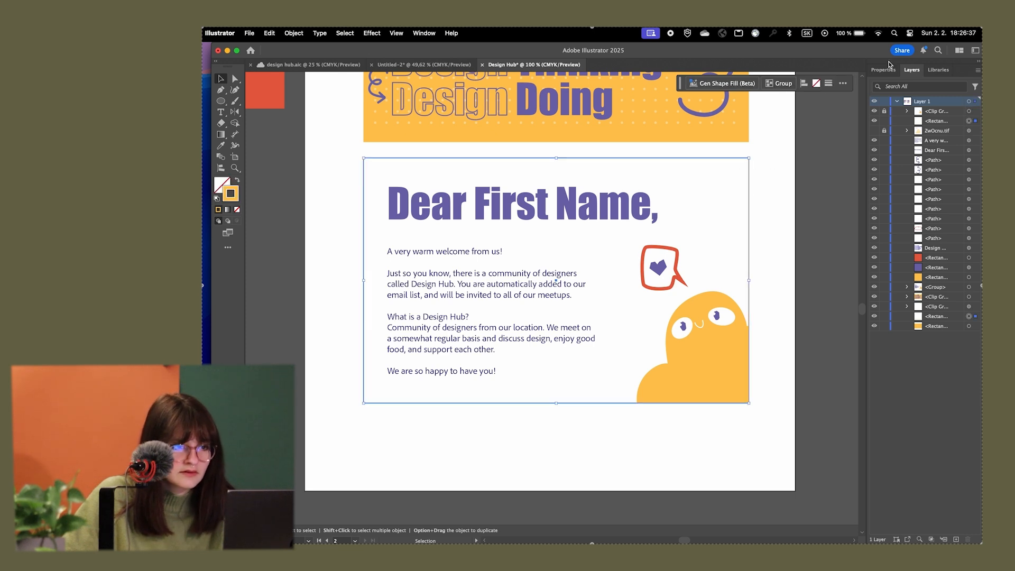
left_click(878, 74)
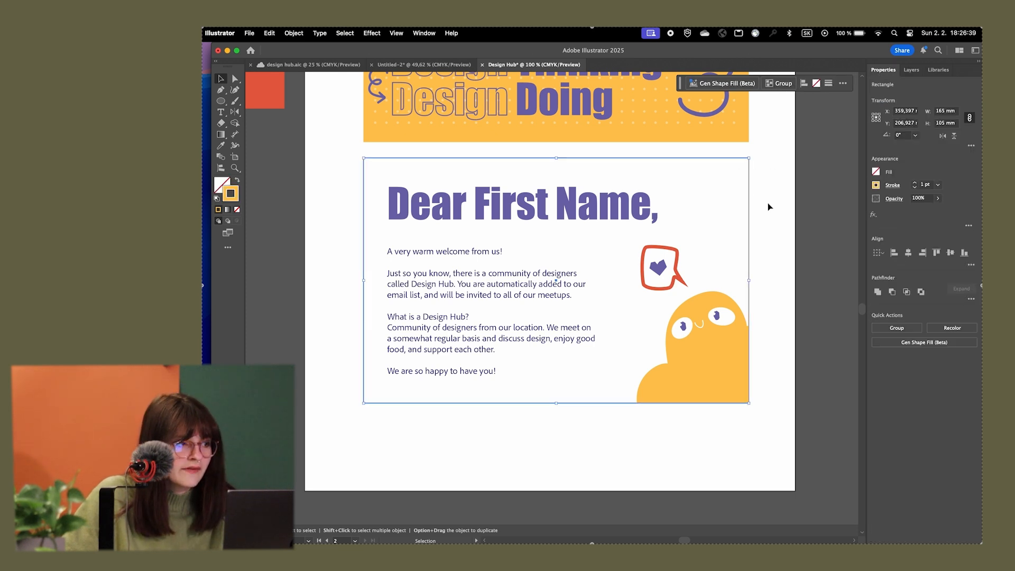
left_click(237, 210)
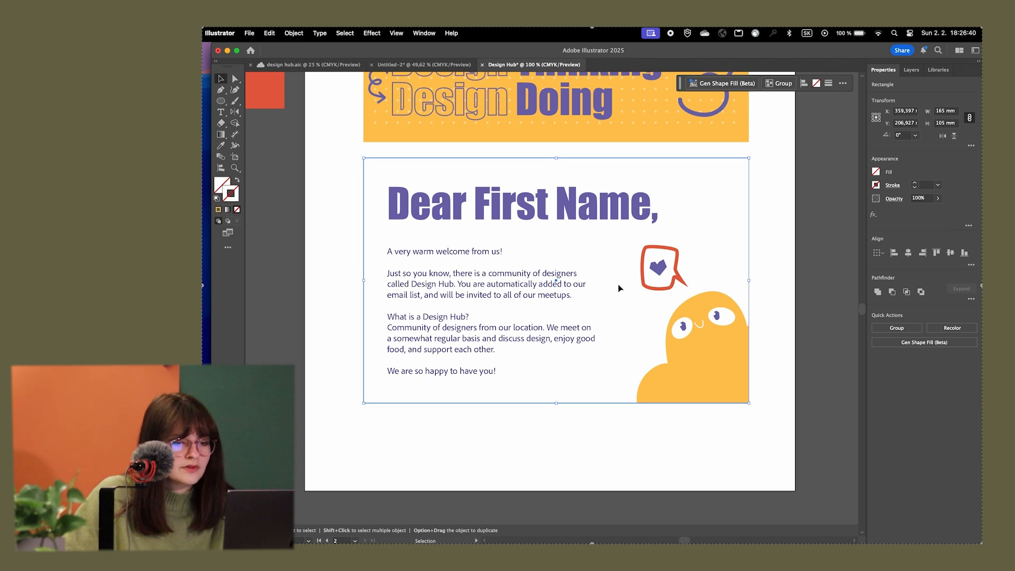
left_click(783, 408)
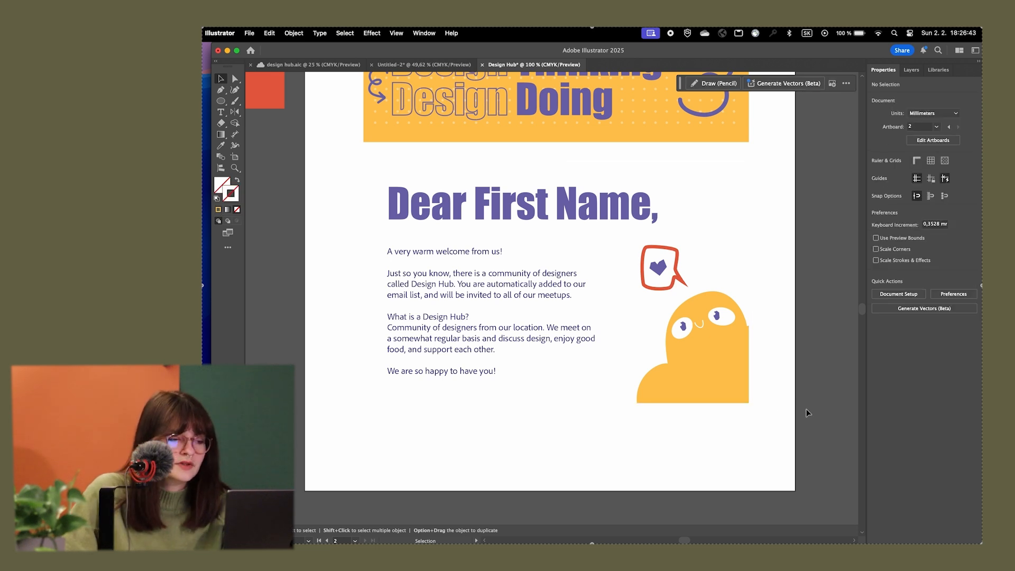
key("super+z")
left_click(773, 344)
scroll(760, 411, "up", 2)
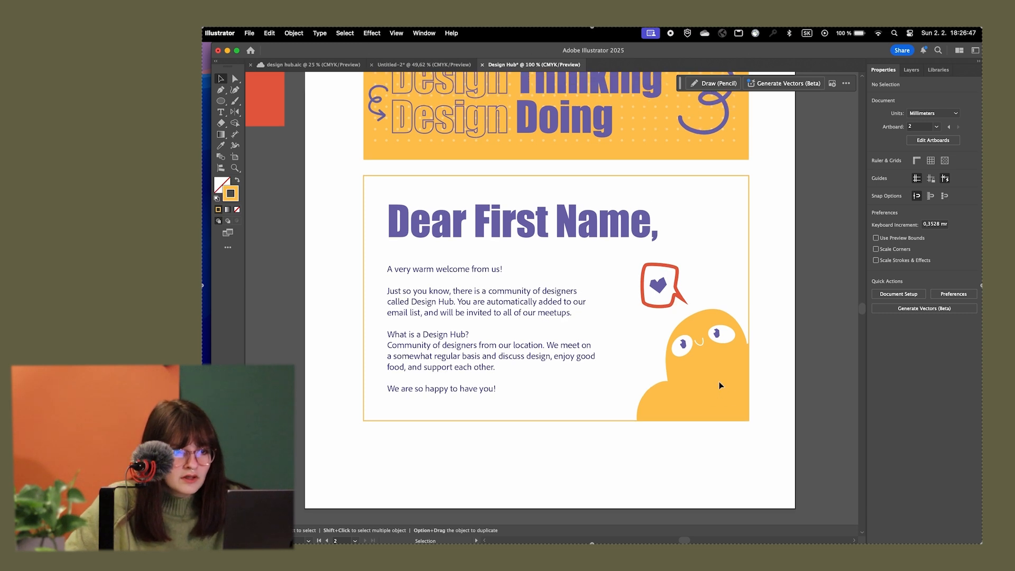
Collapse Layer 1's contents in the layer list, try moving the clipped illustration, and undo the move
left_click(491, 267)
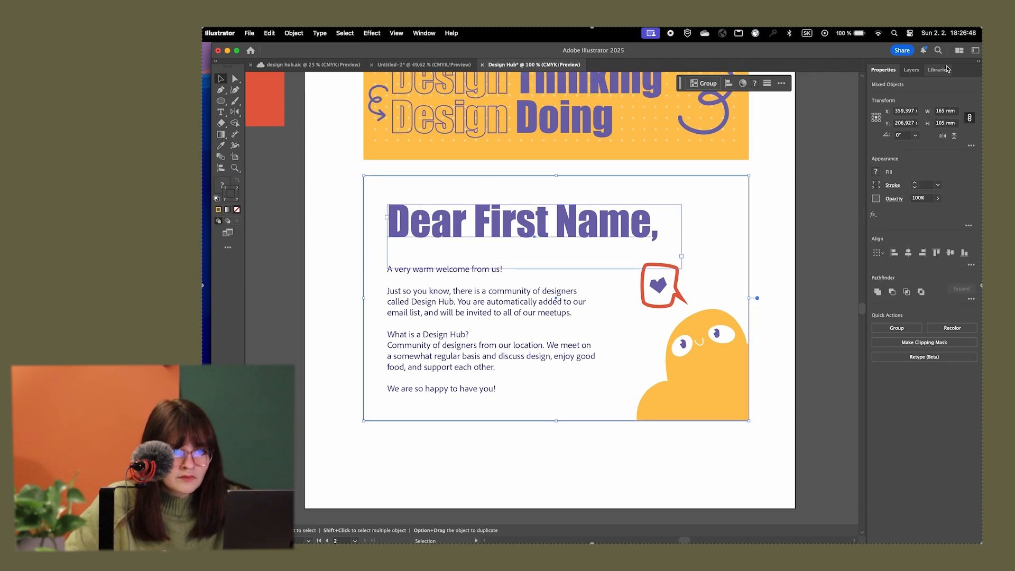
left_click(912, 70)
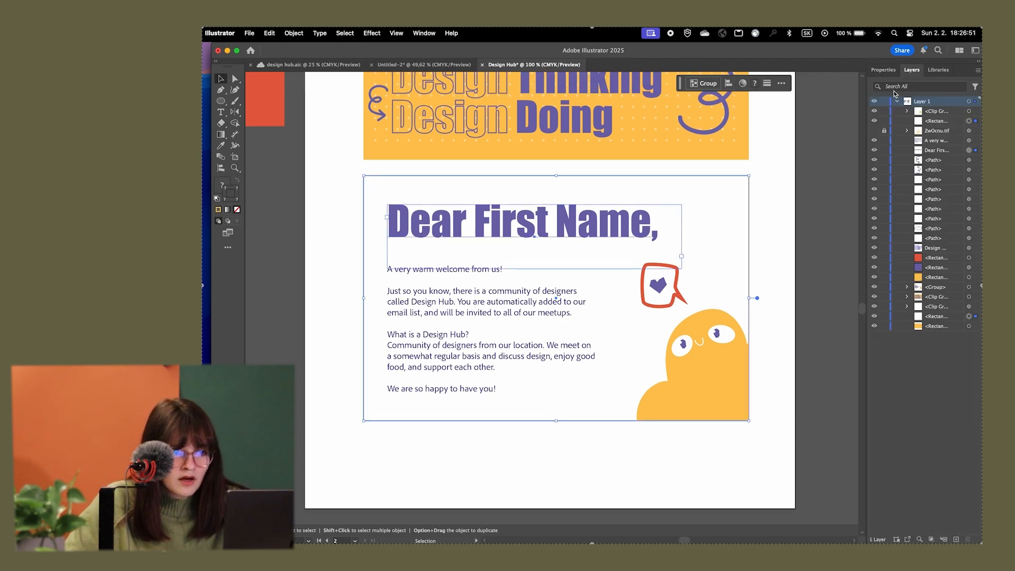
left_click(896, 101)
left_click(785, 234)
left_click_drag(721, 334, 724, 315)
key("super+z")
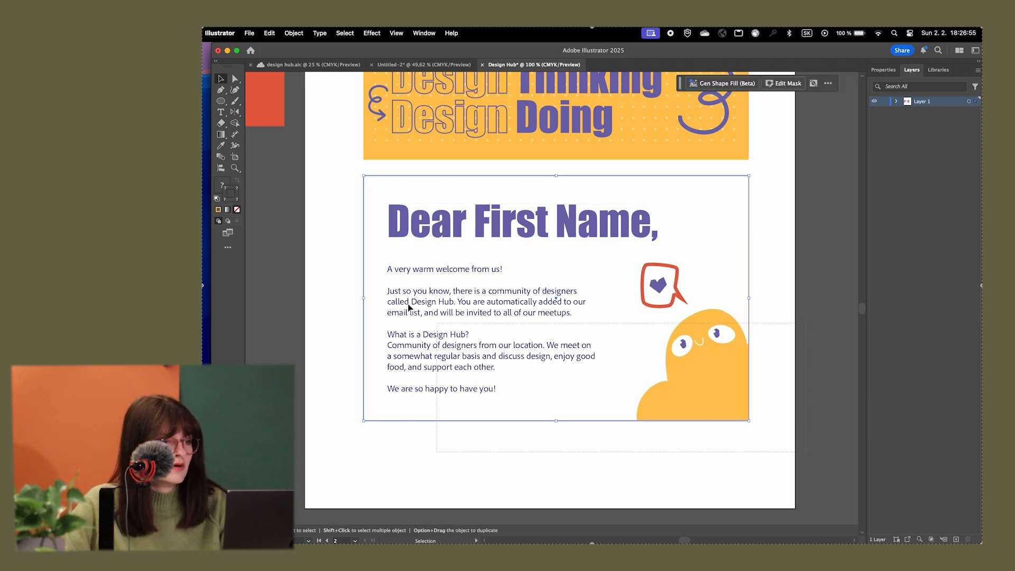
Shift the letter card's frame, heading, body text and clipped illustration slightly downwards together, and group them
left_click_drag(351, 177, 493, 241)
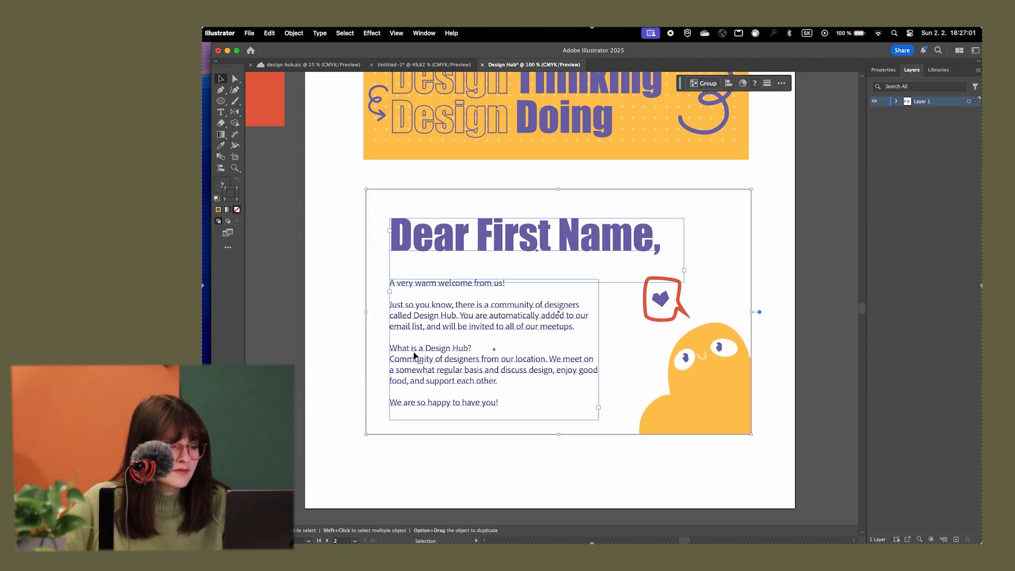
key("super+g")
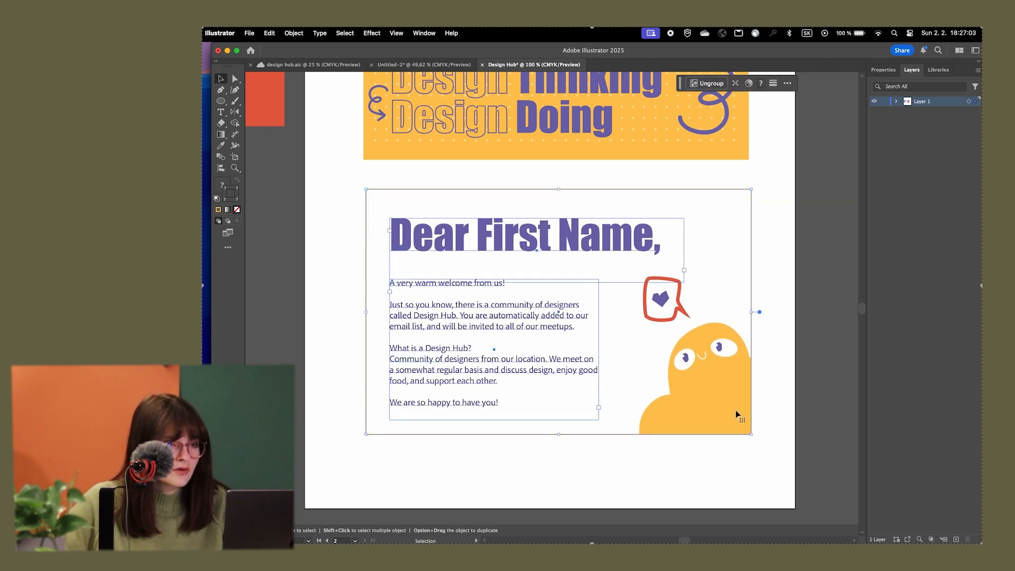
Move the grouped letter card up close beneath the yellow header panel and align both horizontally by their centres
left_click_drag(718, 405, 716, 389)
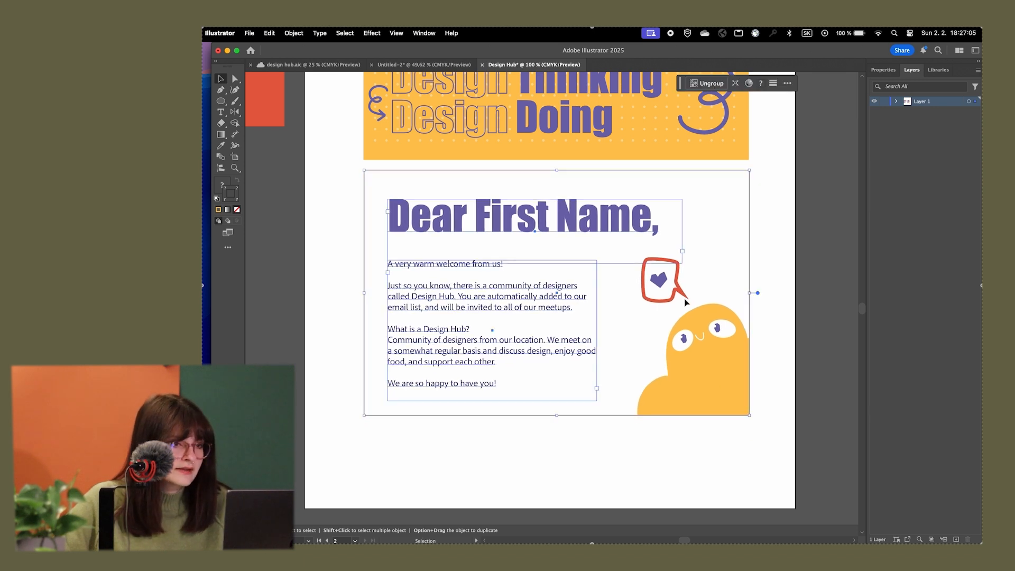
left_click(721, 163)
left_click(725, 157)
left_click(686, 210, "shift")
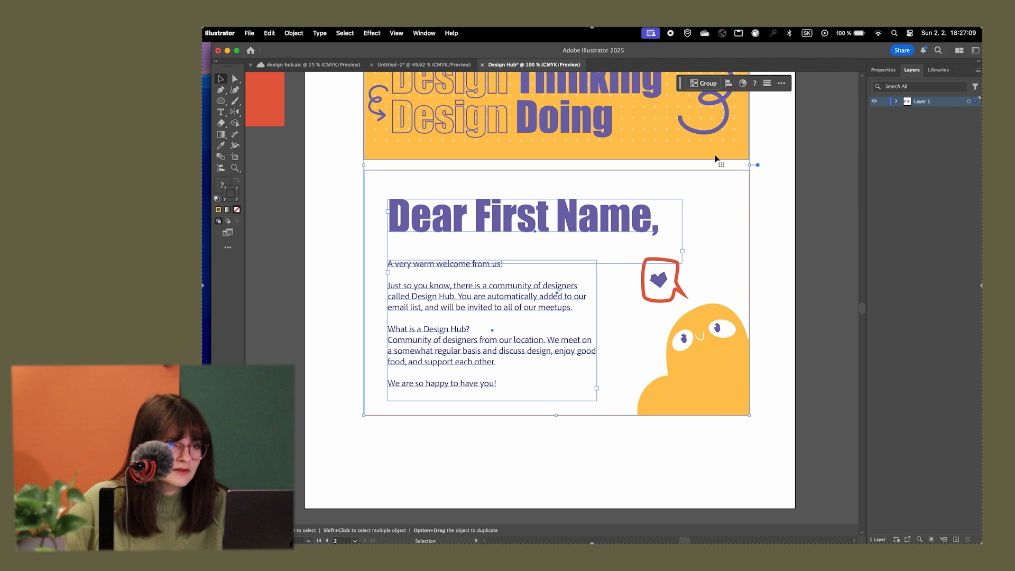
left_click(883, 69)
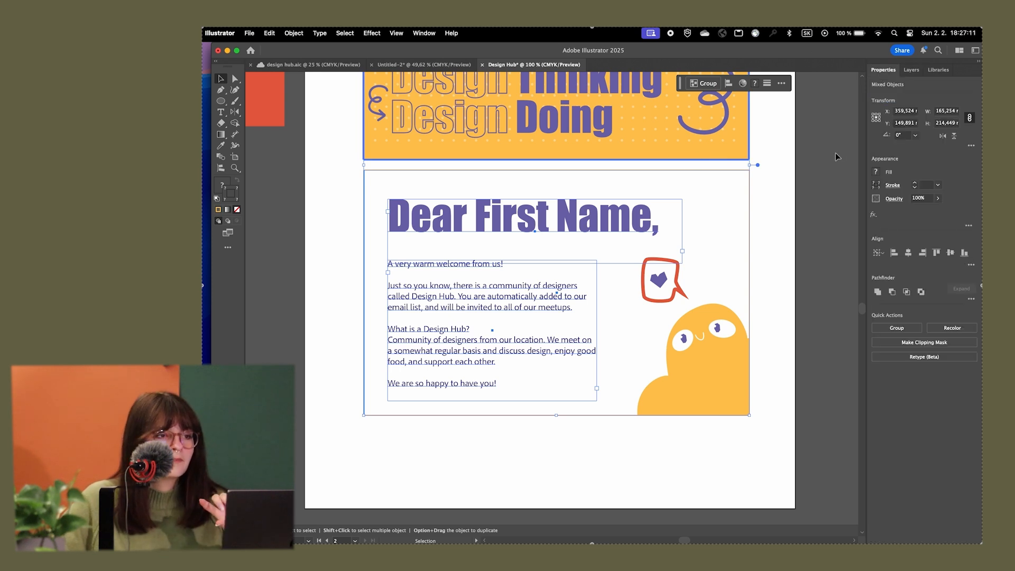
left_click(908, 254)
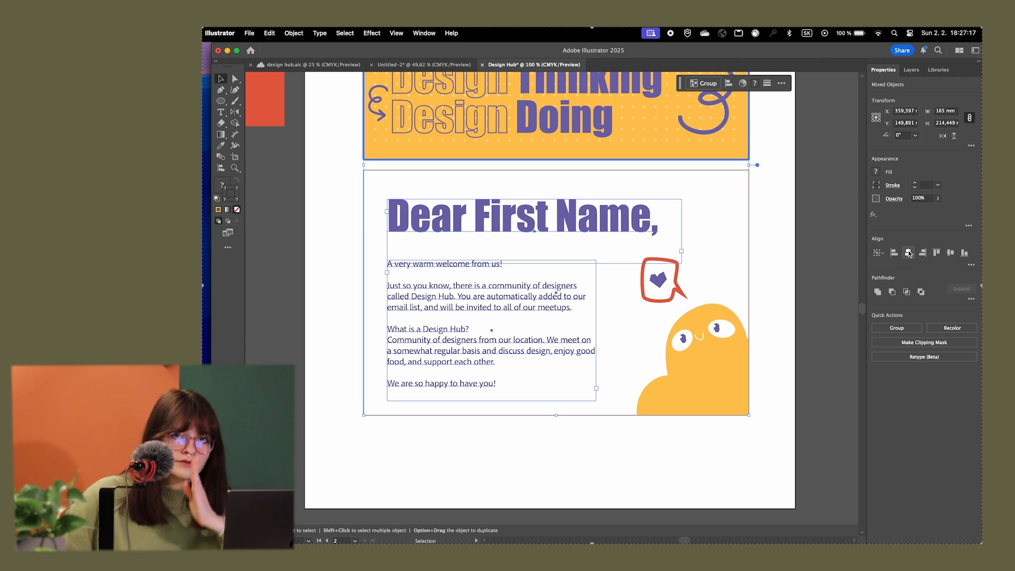
Distribute the header panel and letter card vertically with 0 mm spacing so their edges meet
left_click(972, 267)
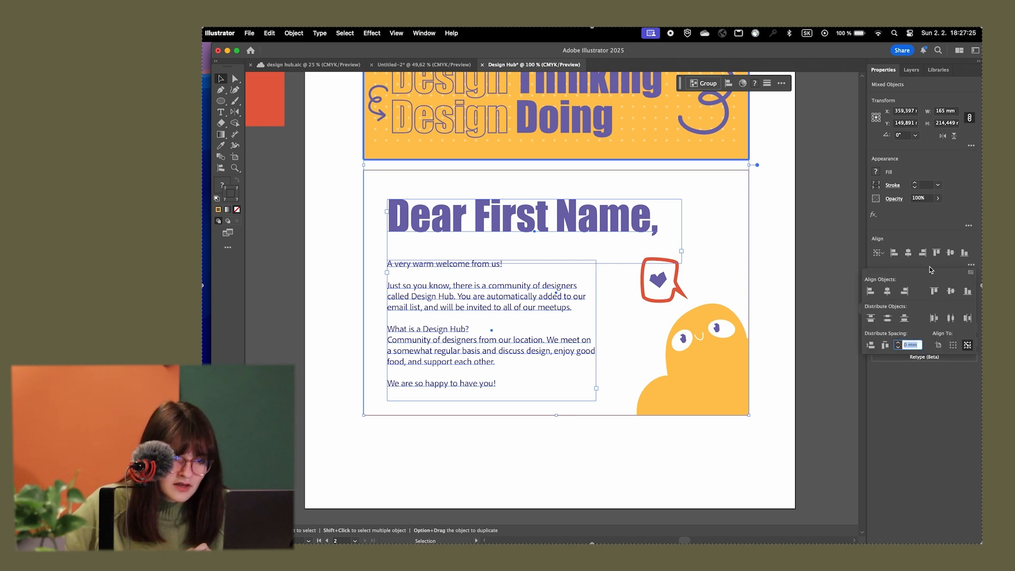
left_click(870, 346)
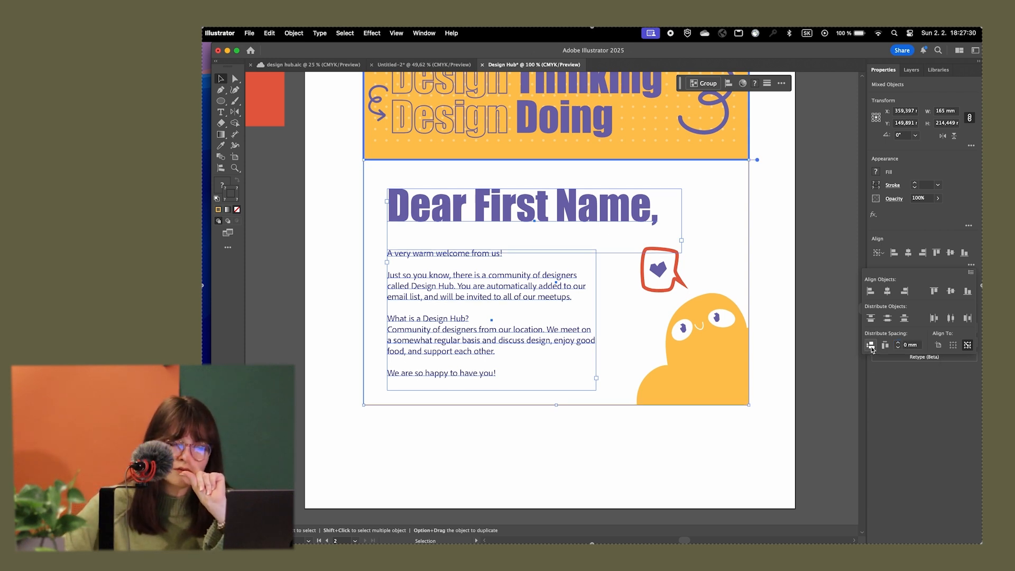
left_click(767, 235)
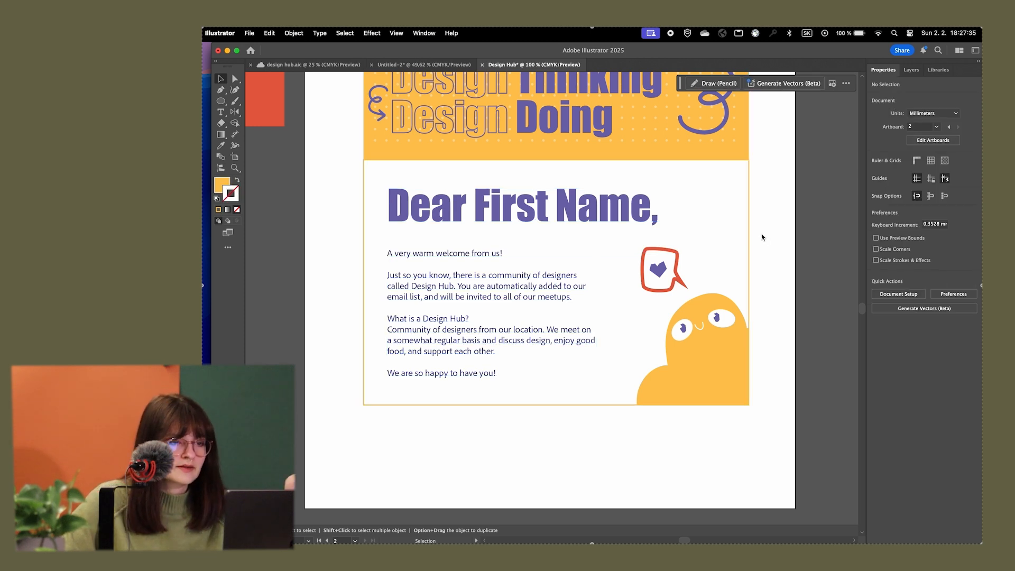
Compare the joined postcard with the reference and examine the seam between the header panel and letter card up close
scroll(771, 301, "down", 6)
scroll(768, 302, "up", 2)
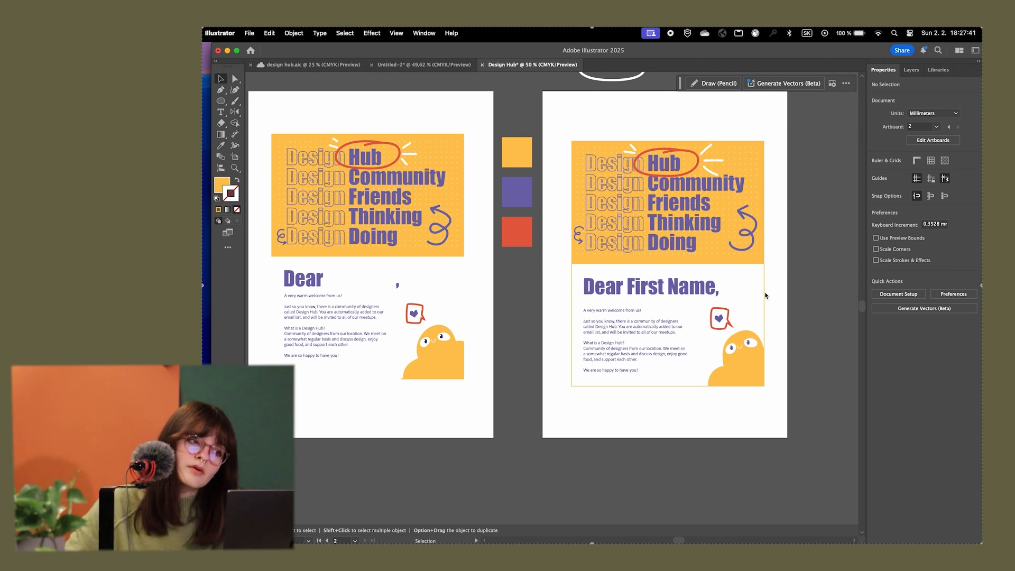
left_click(574, 299)
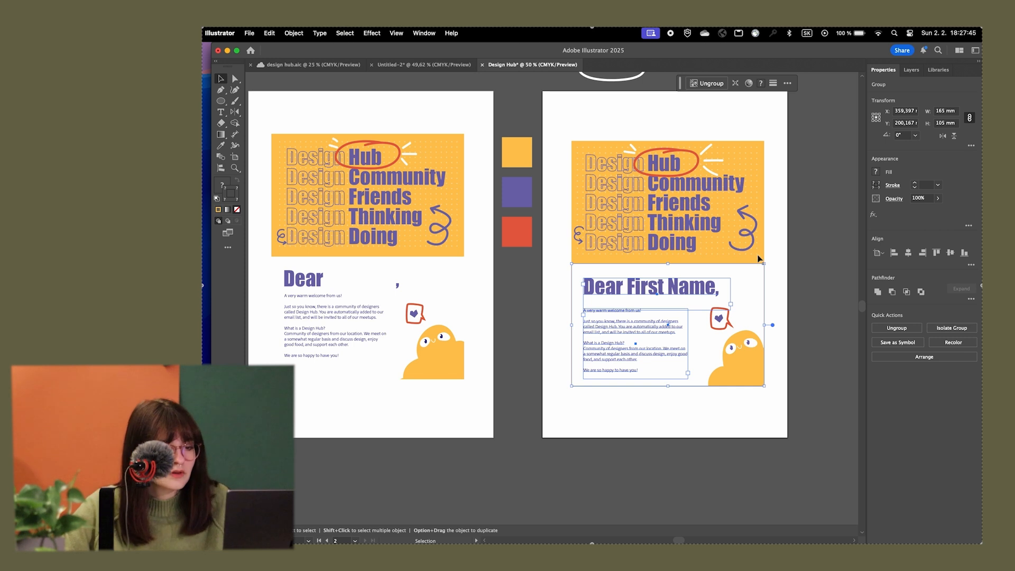
scroll(759, 258, "up", 4)
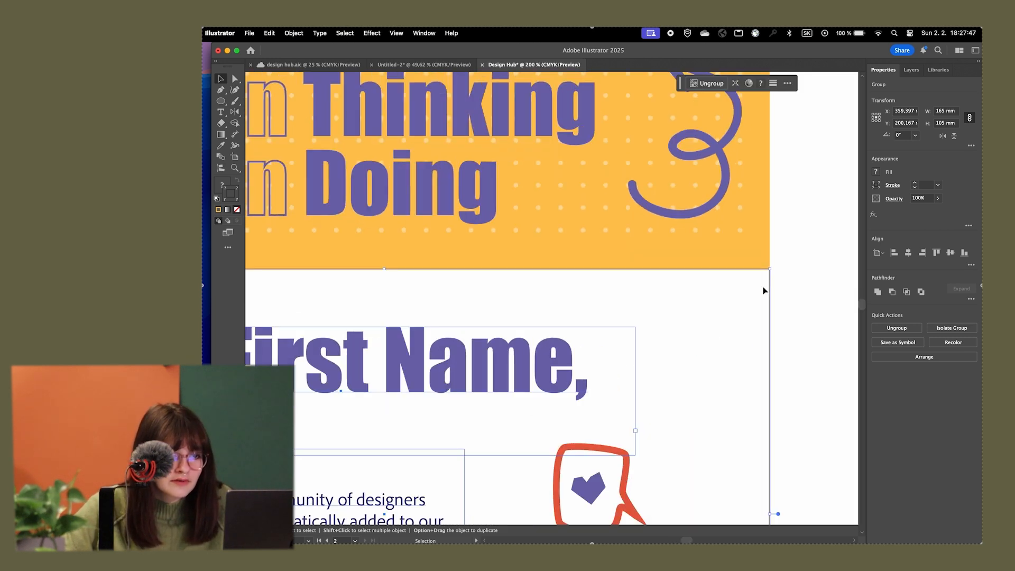
scroll(769, 288, "down", 5)
left_click_drag(784, 280, 636, 260)
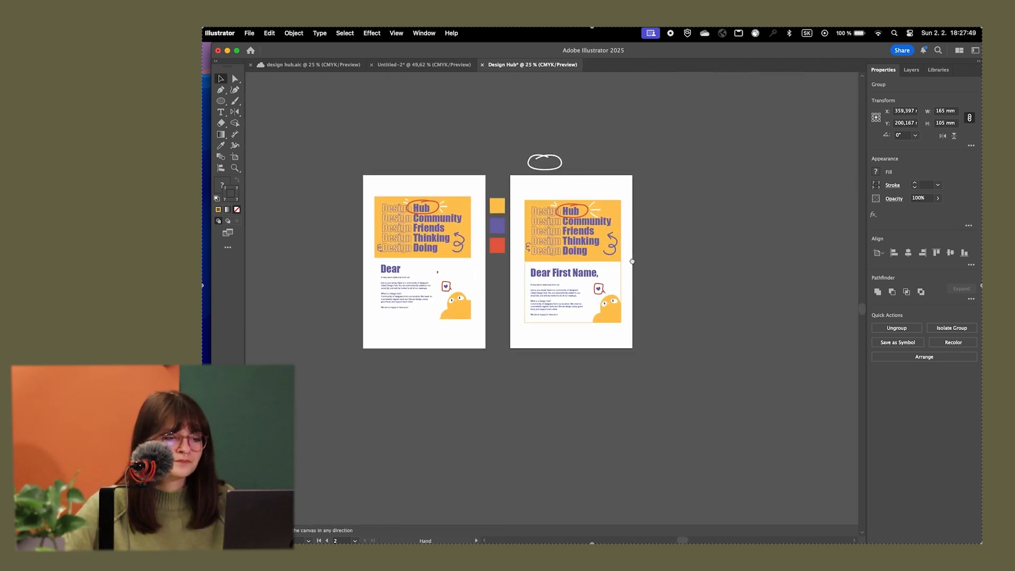
left_click(677, 254)
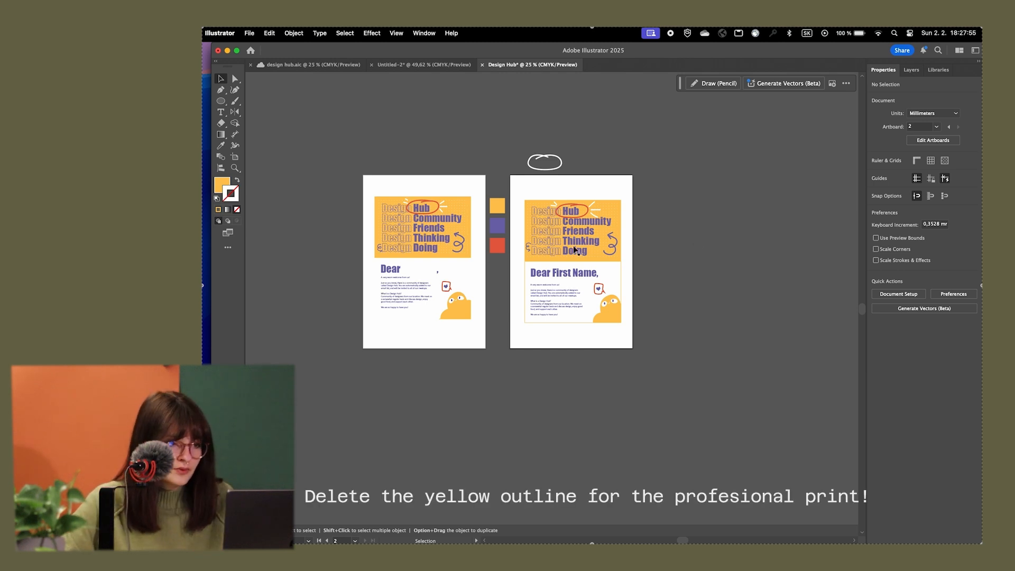
Duplicate the complete postcard onto the empty canvas to the right of the second artboard and group the copy
left_click_drag(573, 224, 700, 228)
key("super+z")
left_click_drag(668, 346, 708, 214)
left_click(823, 244)
scroll(803, 250, "up", 2)
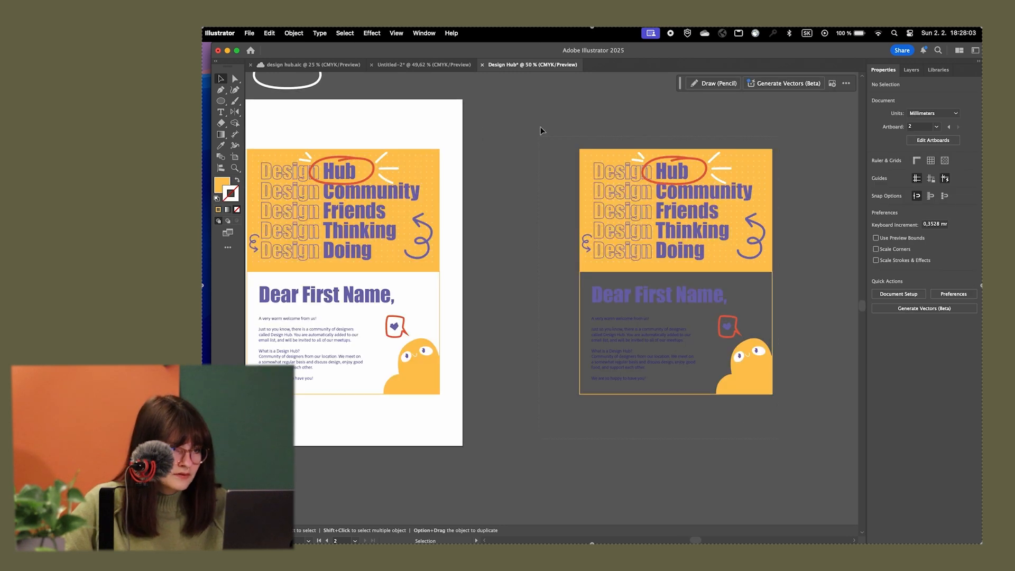
left_click_drag(541, 127, 540, 122)
key("super+g")
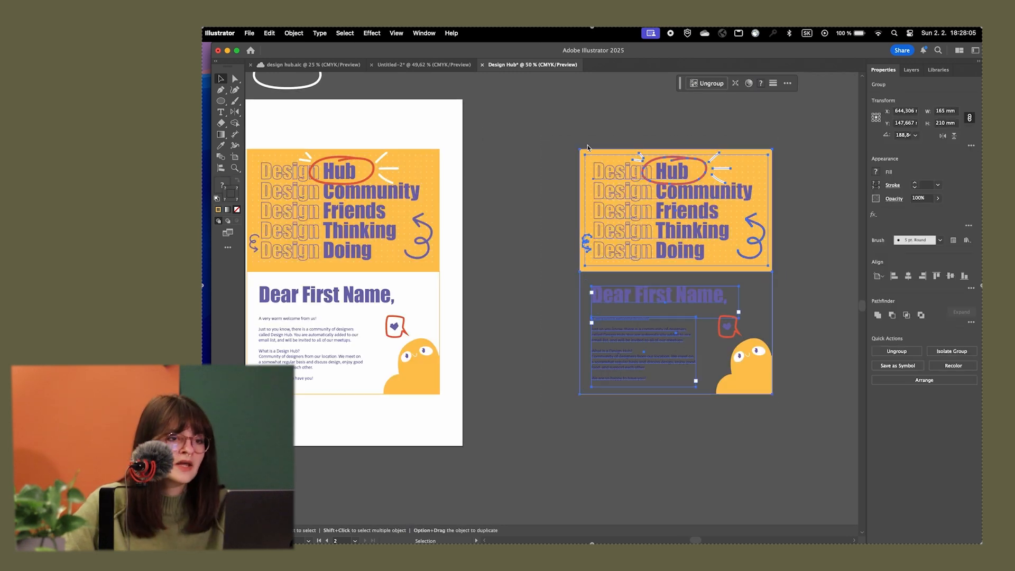
left_click(785, 162)
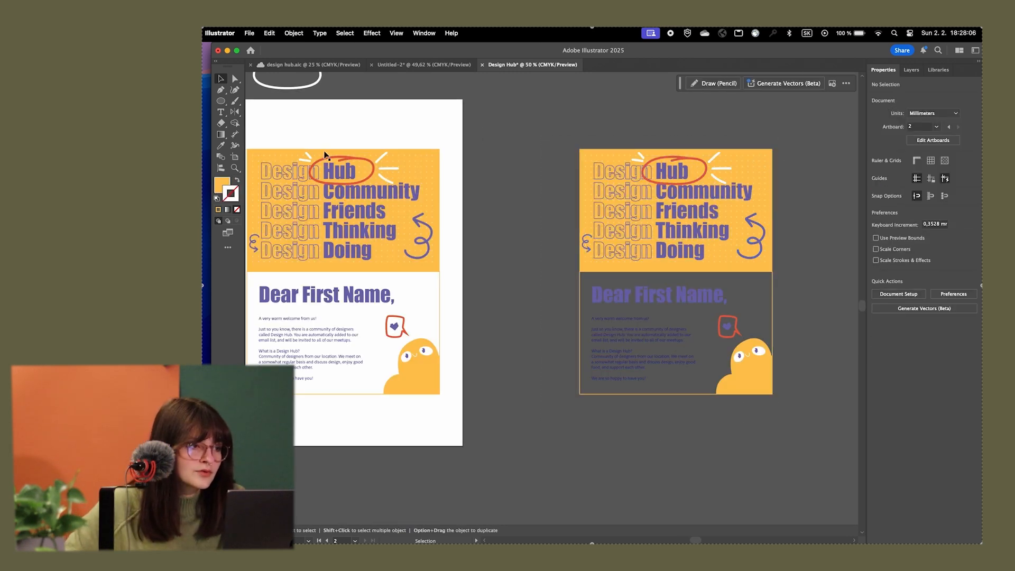
Create a new artboard starting at the duplicated postcard's upper-left corner and narrow it to the postcard's width
left_click(235, 157)
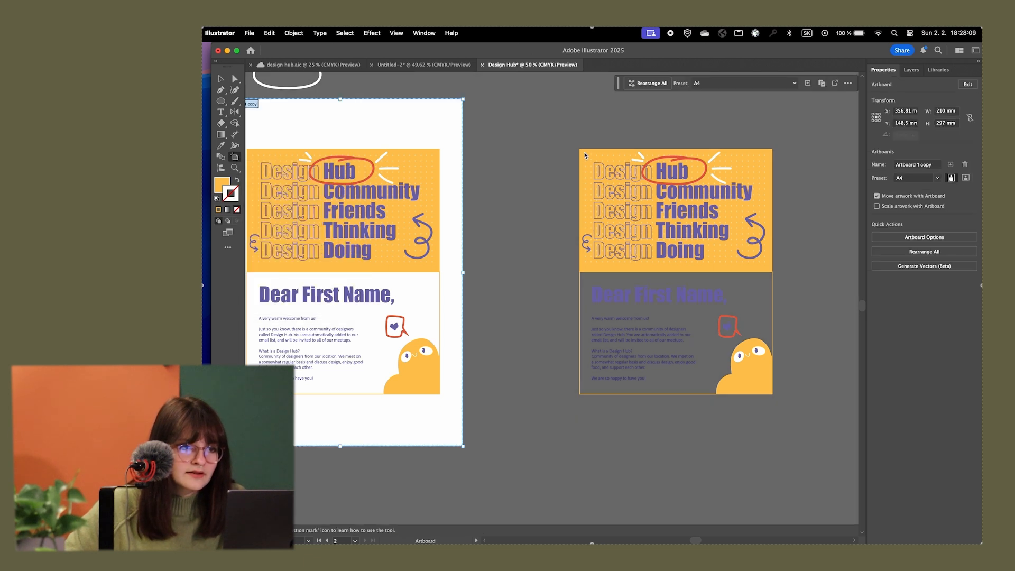
left_click(584, 155)
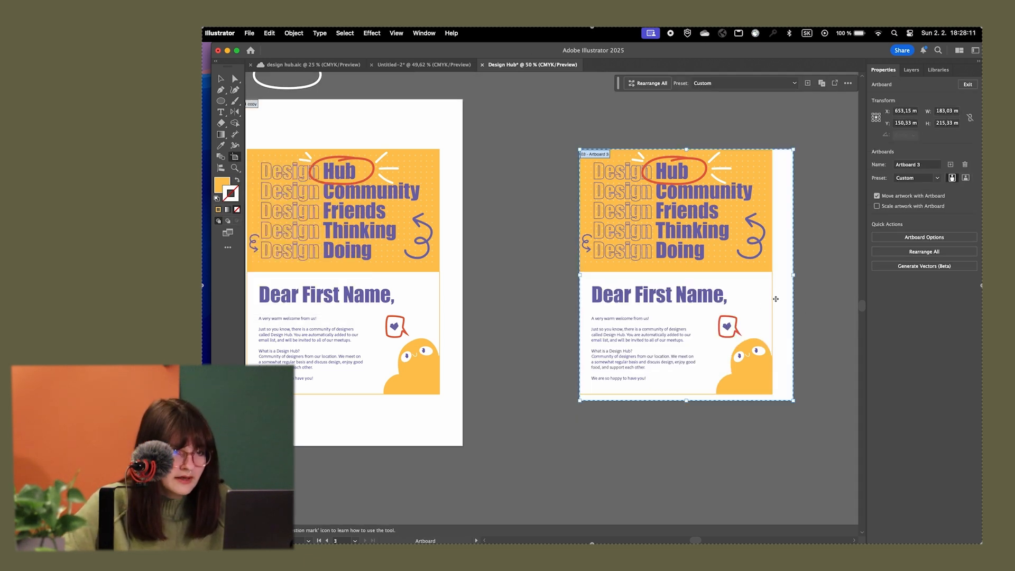
scroll(777, 289, "up", 2)
scroll(780, 294, "down", 1)
left_click_drag(783, 294, 756, 282)
Set the new artboard's size to 165 mm wide by 210 mm high and leave artboard editing
left_click(950, 111)
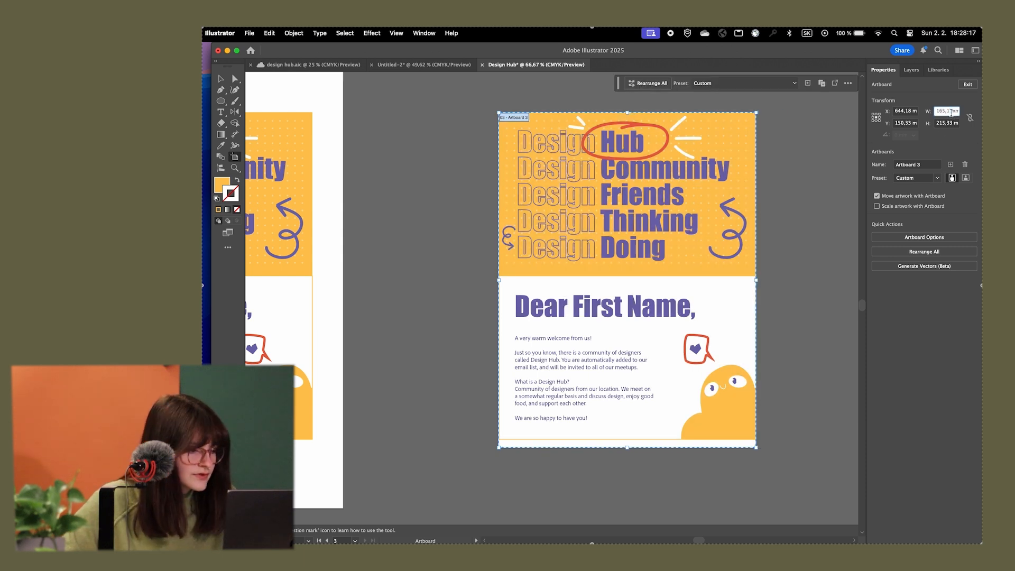
type("165")
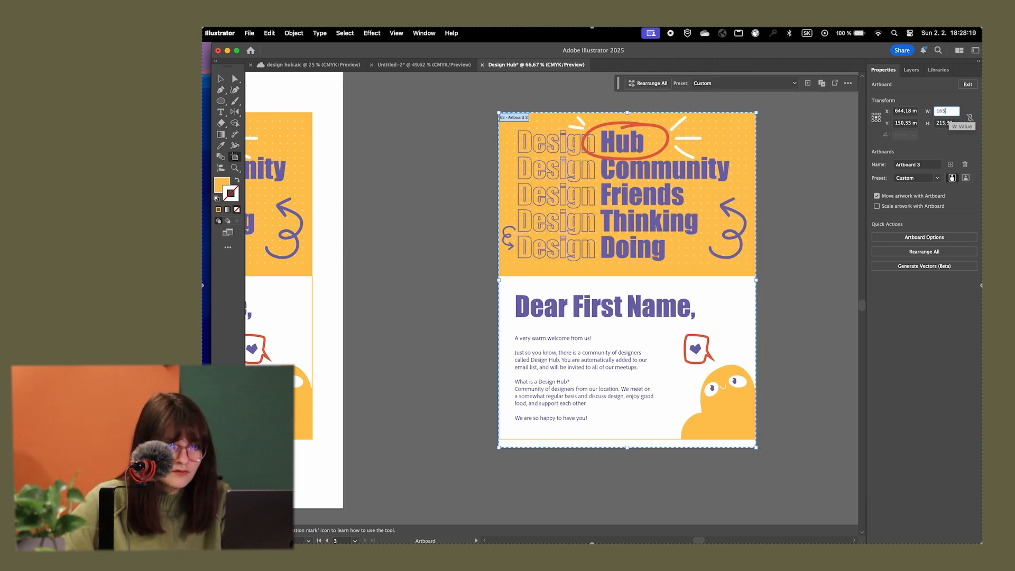
left_click(949, 123)
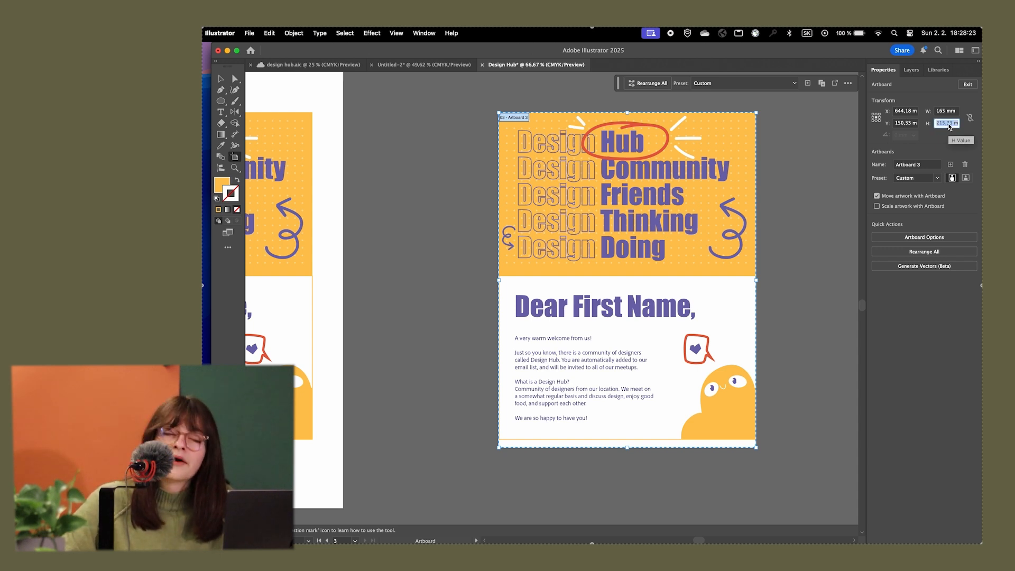
type("210")
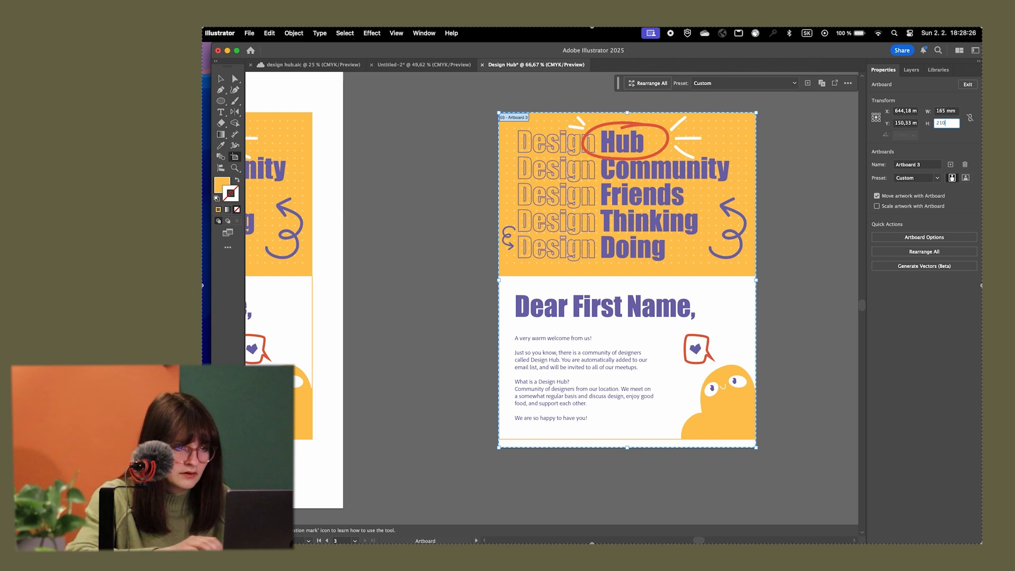
key("Return")
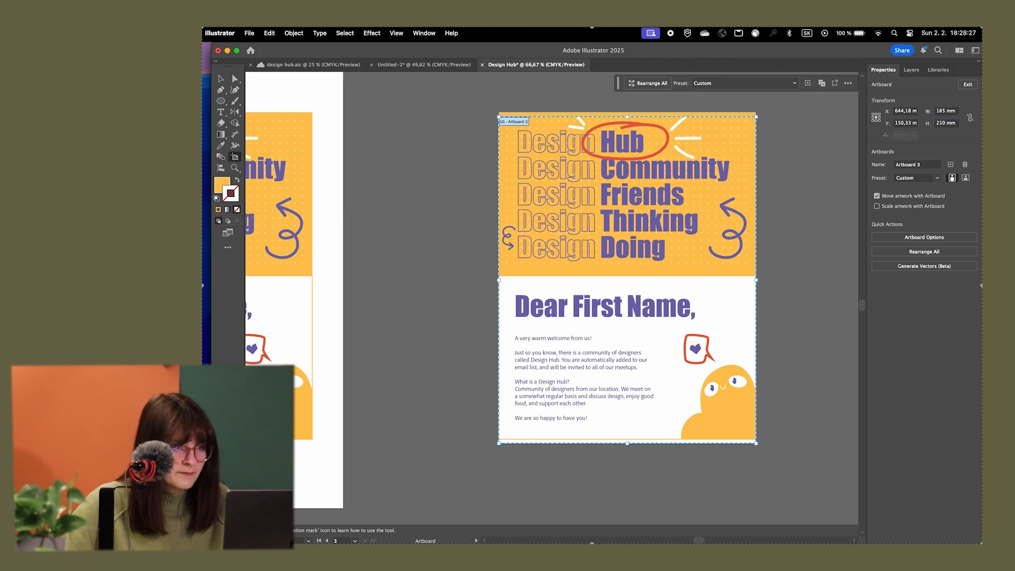
key("Escape")
scroll(742, 449, "up", 2)
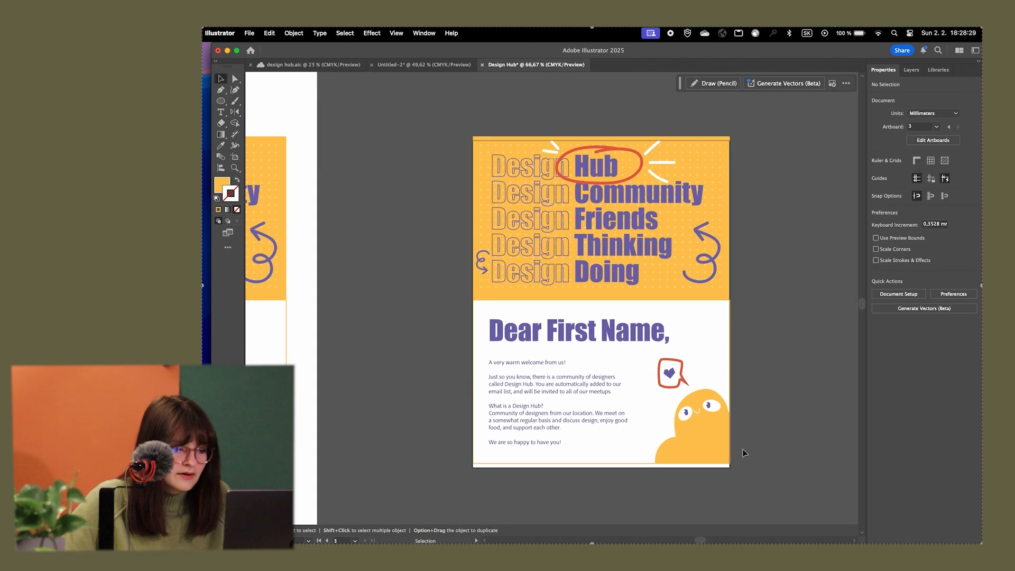
Align the grouped postcard copy horizontally and vertically to the centre of the new artboard
left_click(234, 157)
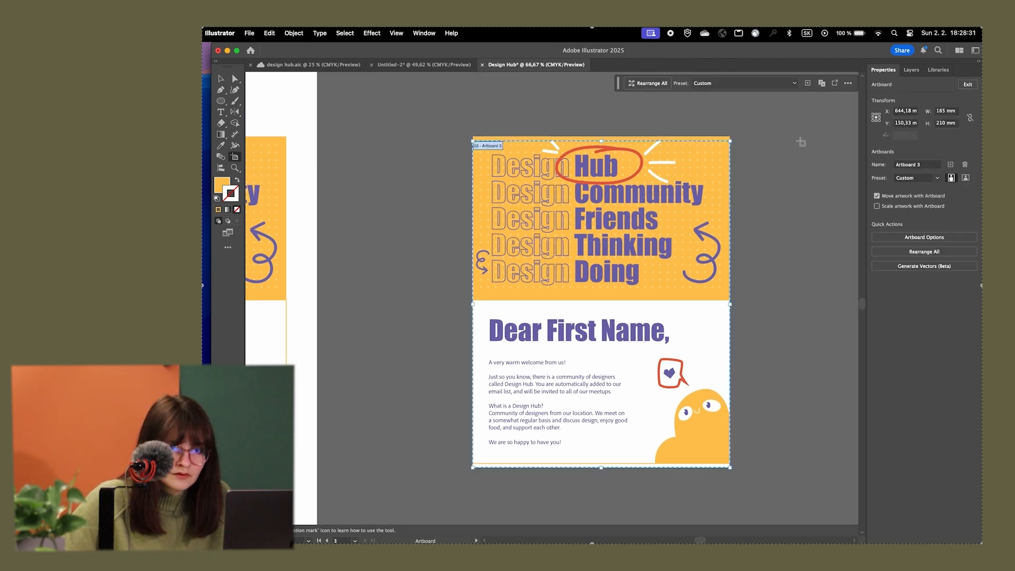
key("Escape")
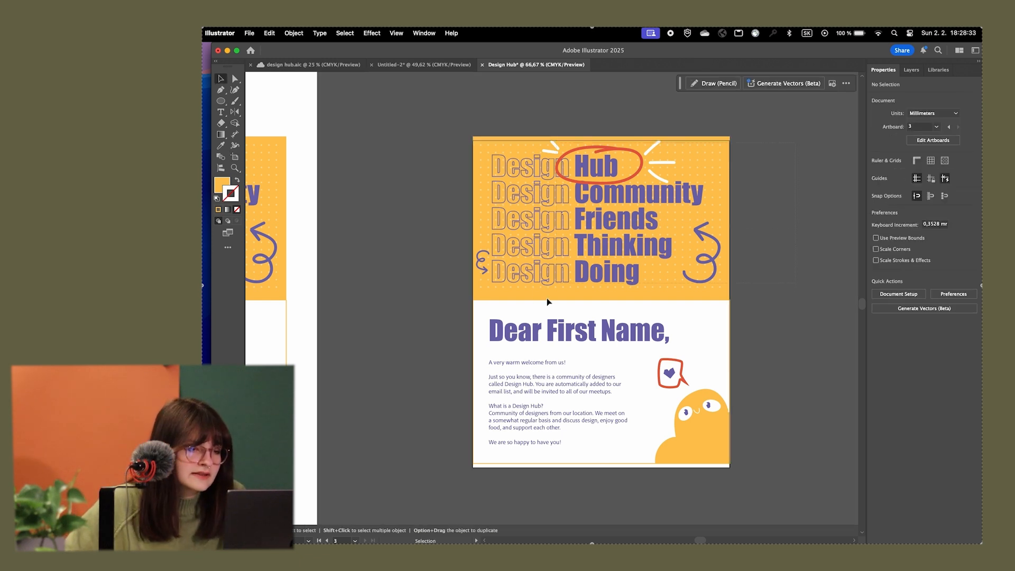
left_click(490, 455)
left_click(909, 277)
left_click(950, 276)
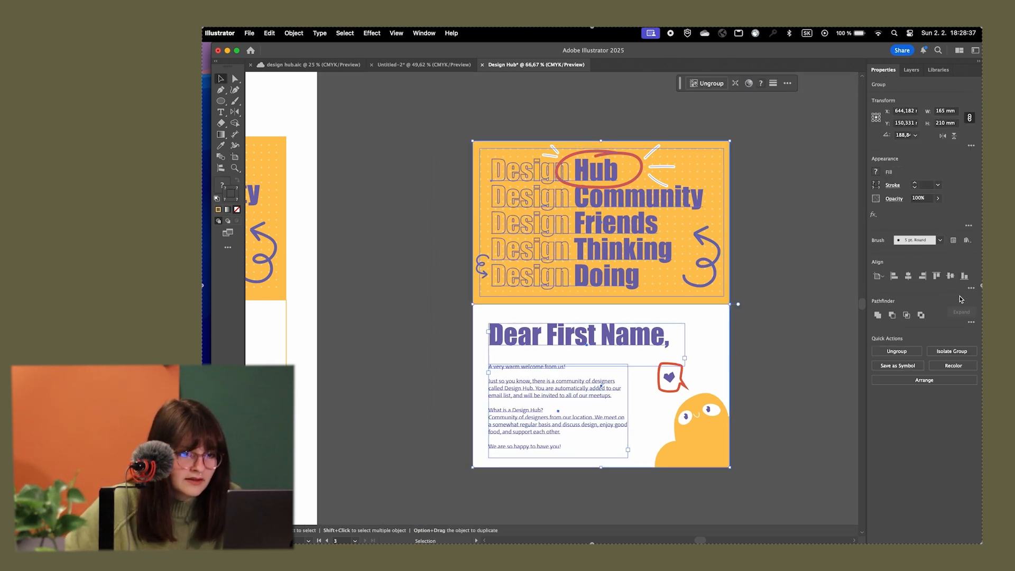
left_click(760, 270)
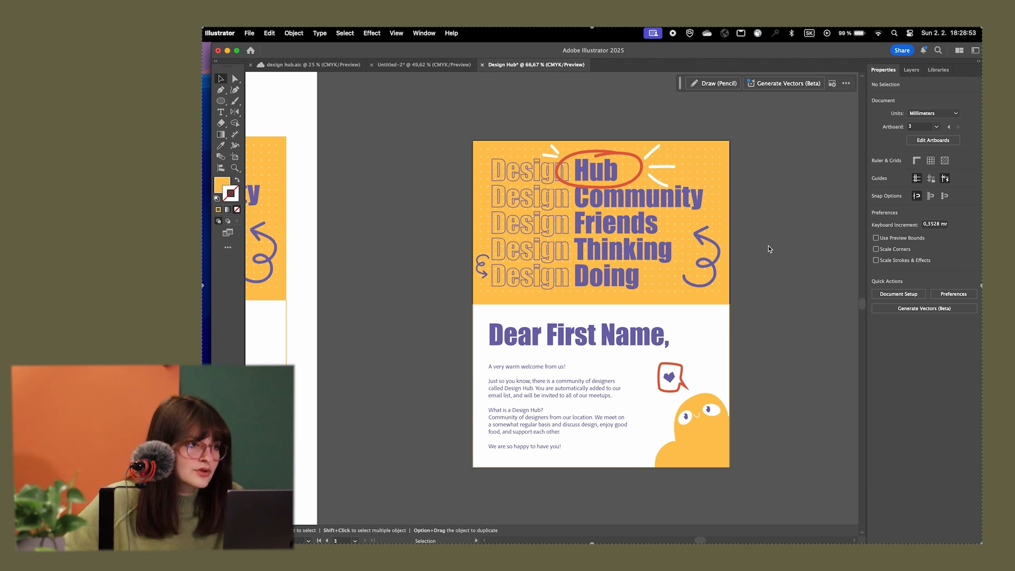
Set the document bleed to 3 mm on all four sides
left_click_drag(769, 245, 779, 232)
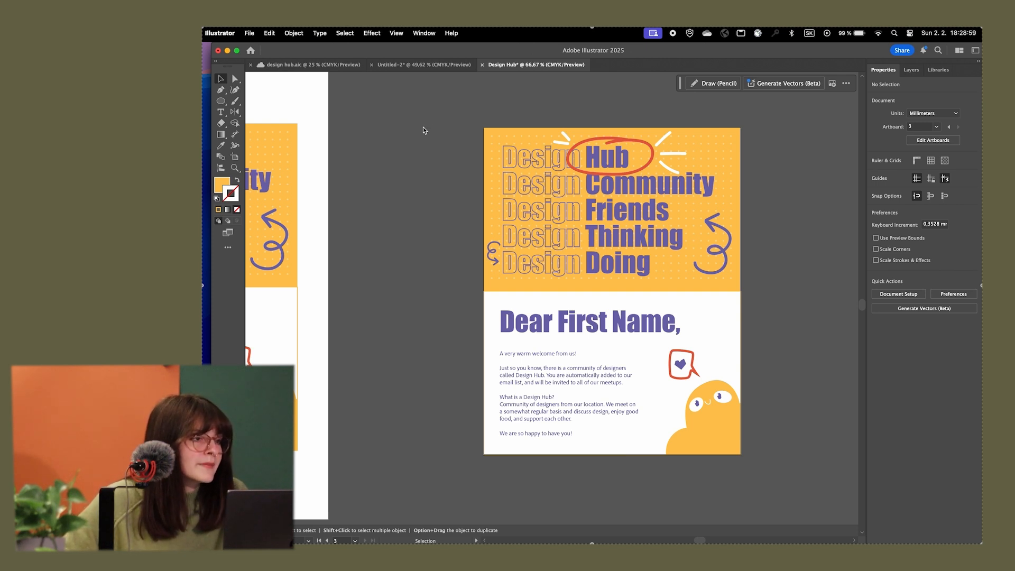
left_click(247, 34)
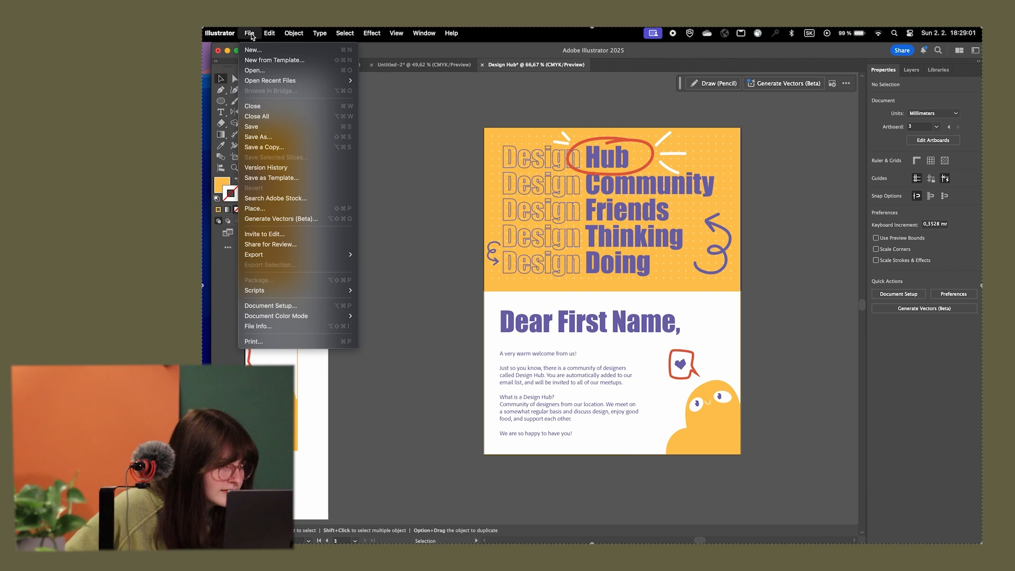
left_click(281, 311)
left_click(516, 243)
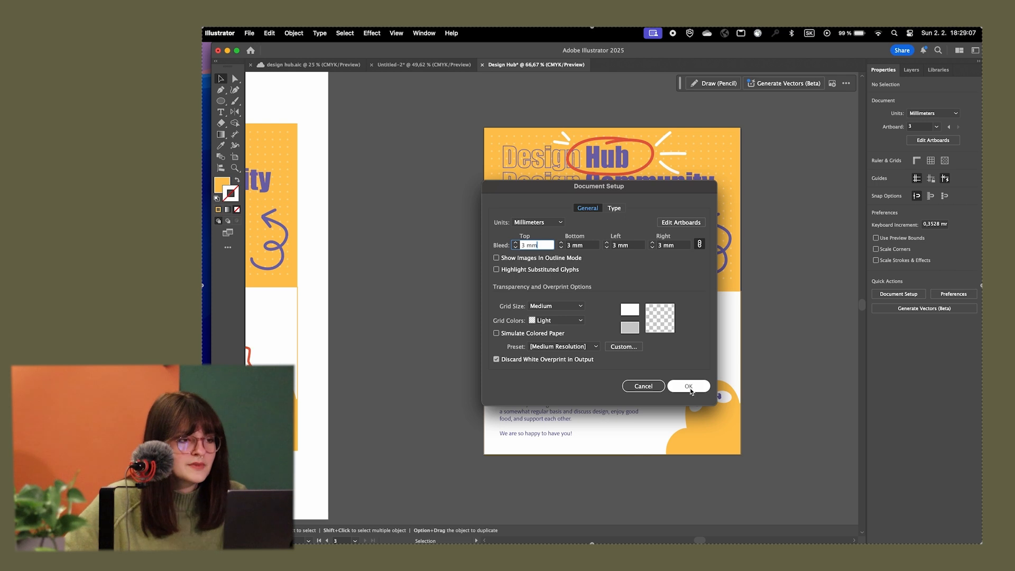
left_click(688, 387)
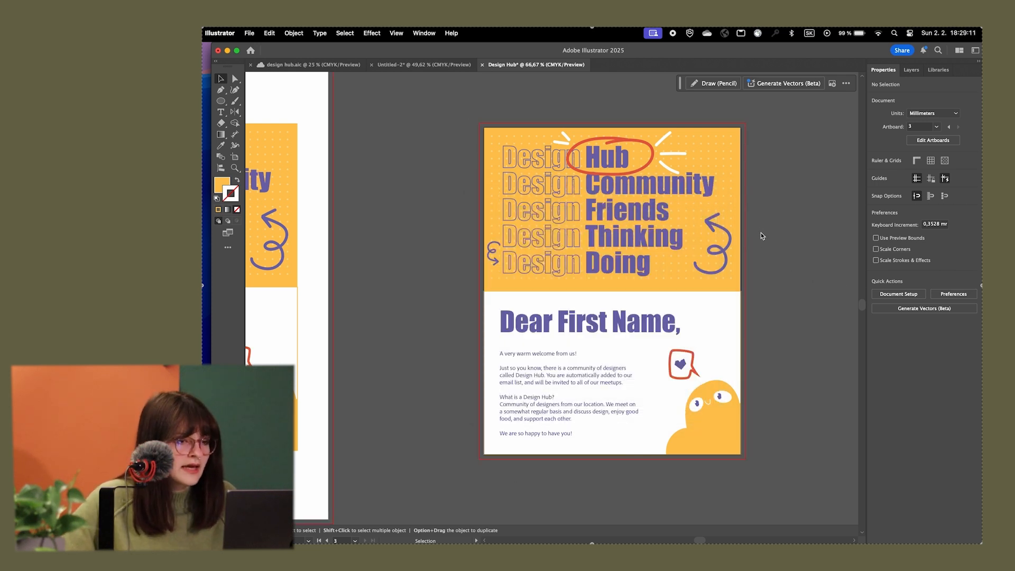
Isolate the yellow header rectangle and extend its upper, left and right edges past the bleed, to about 177 × 114 mm
left_click_drag(700, 213, 677, 238)
scroll(591, 181, "up", 1)
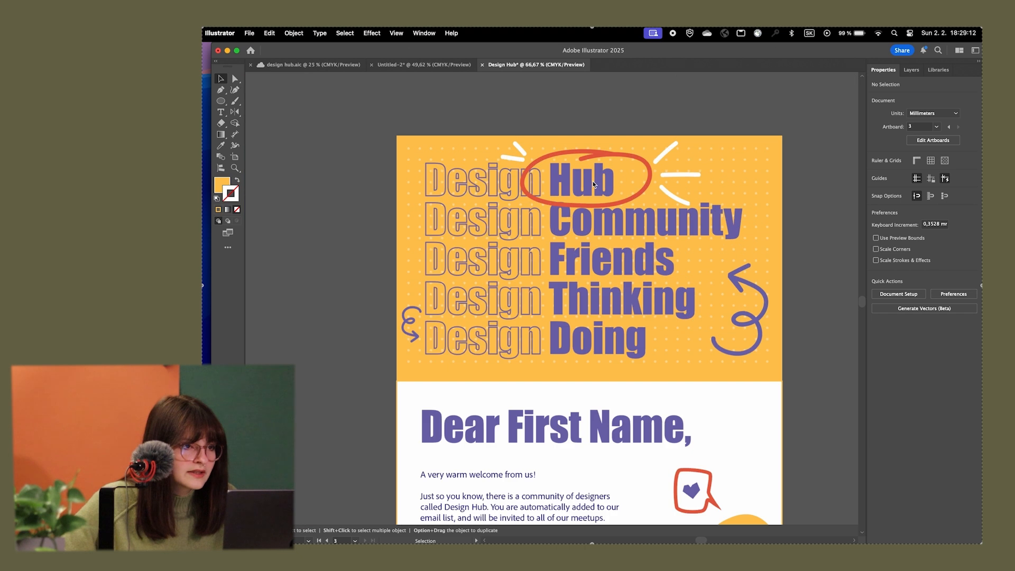
double_click(559, 144)
left_click(558, 143)
double_click(558, 143)
left_click_drag(397, 135, 368, 115)
left_click_drag(782, 248, 821, 248)
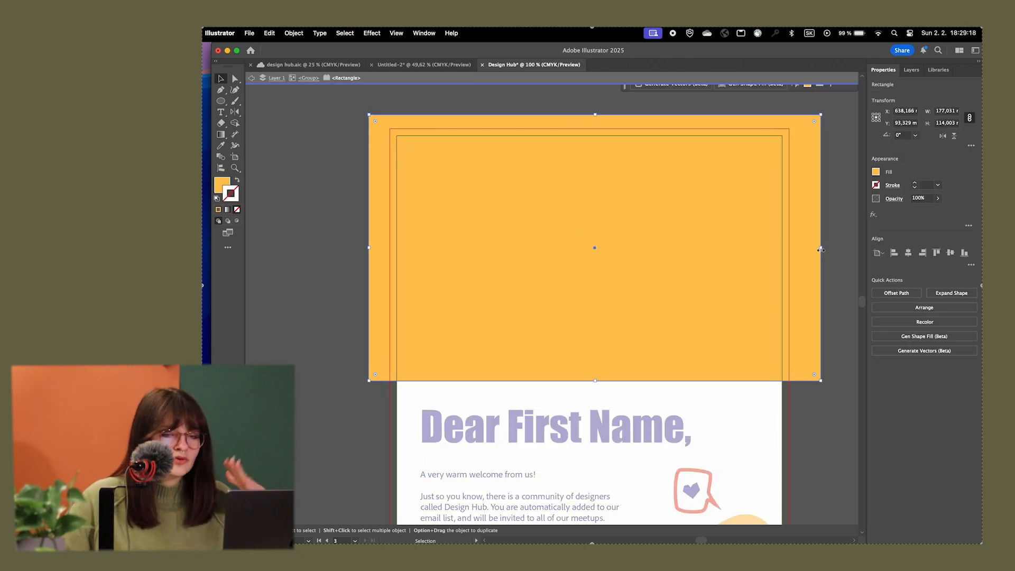
double_click(841, 289)
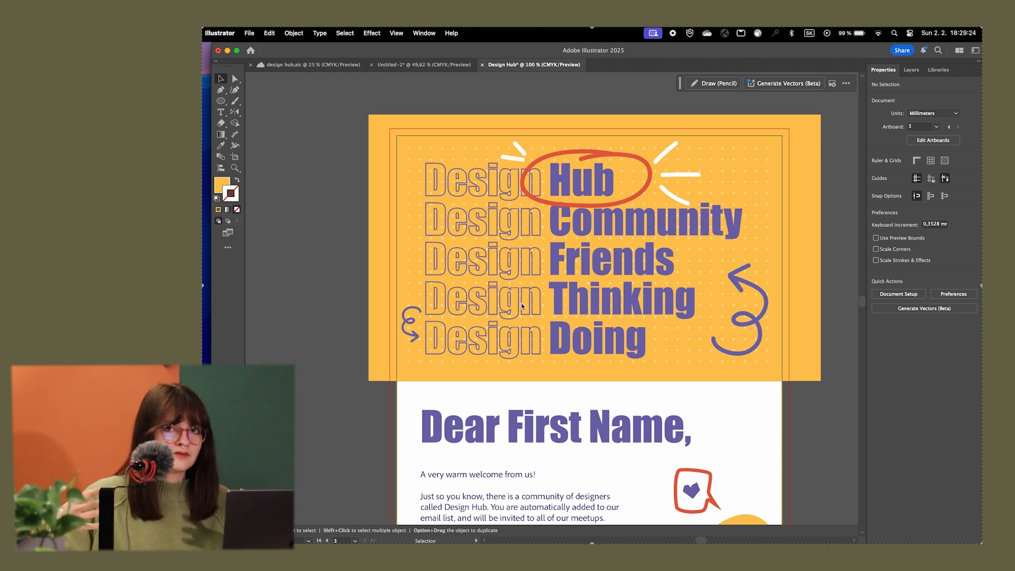
left_click_drag(807, 432, 800, 410)
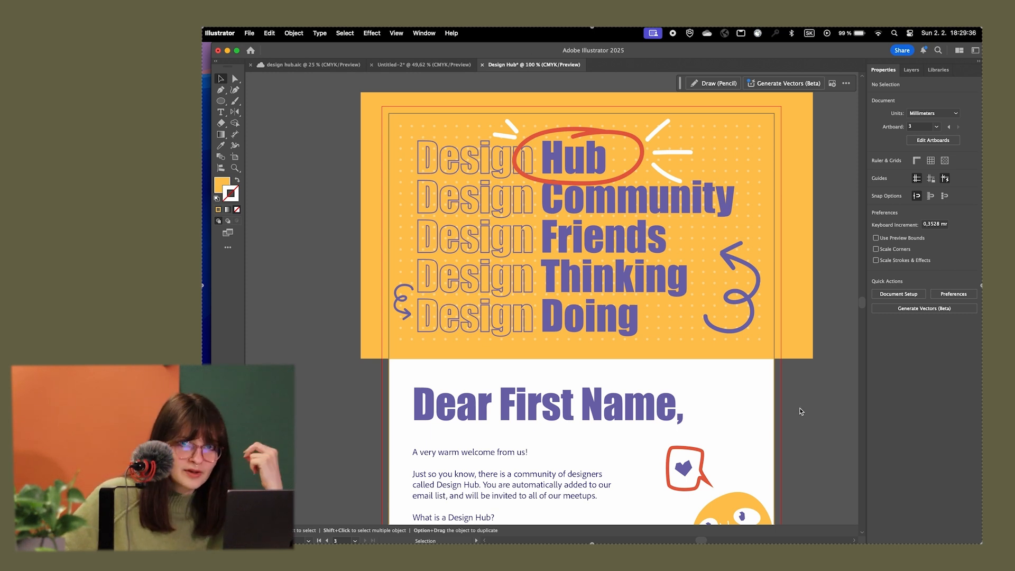
scroll(809, 396, "down", 5)
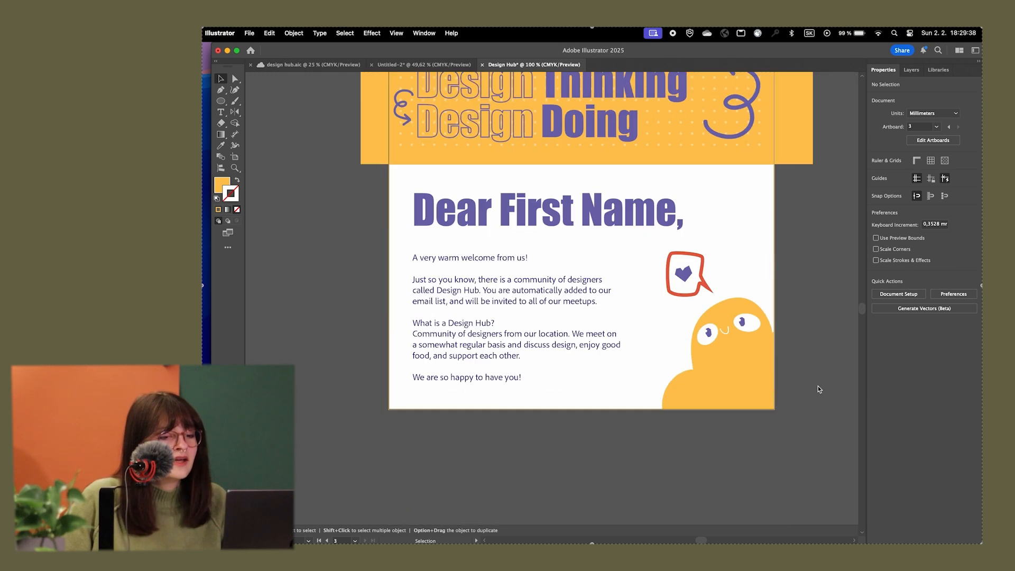
double_click(733, 374)
left_click_drag(756, 380, 693, 342)
scroll(634, 332, "up", 1)
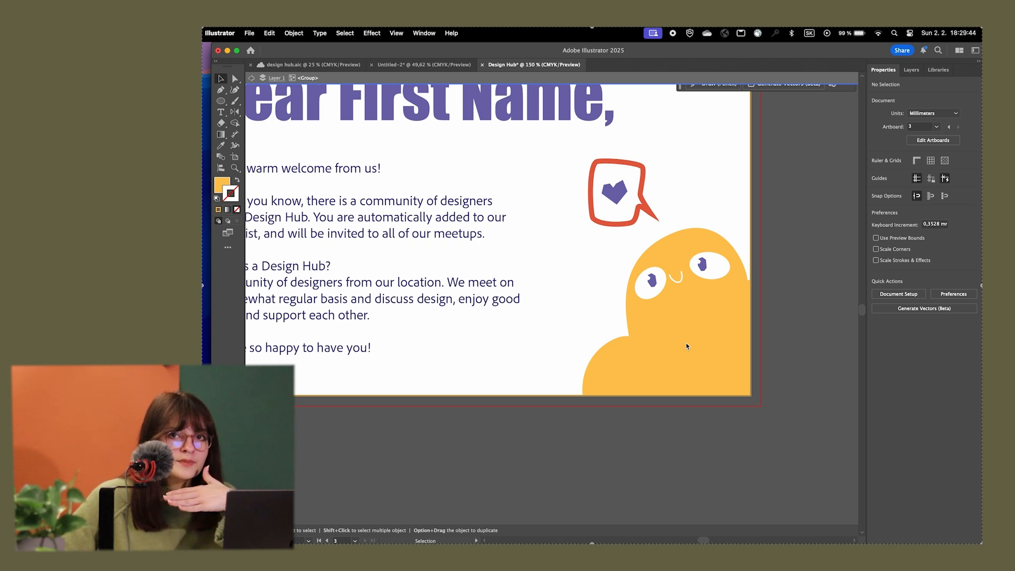
left_click(687, 347)
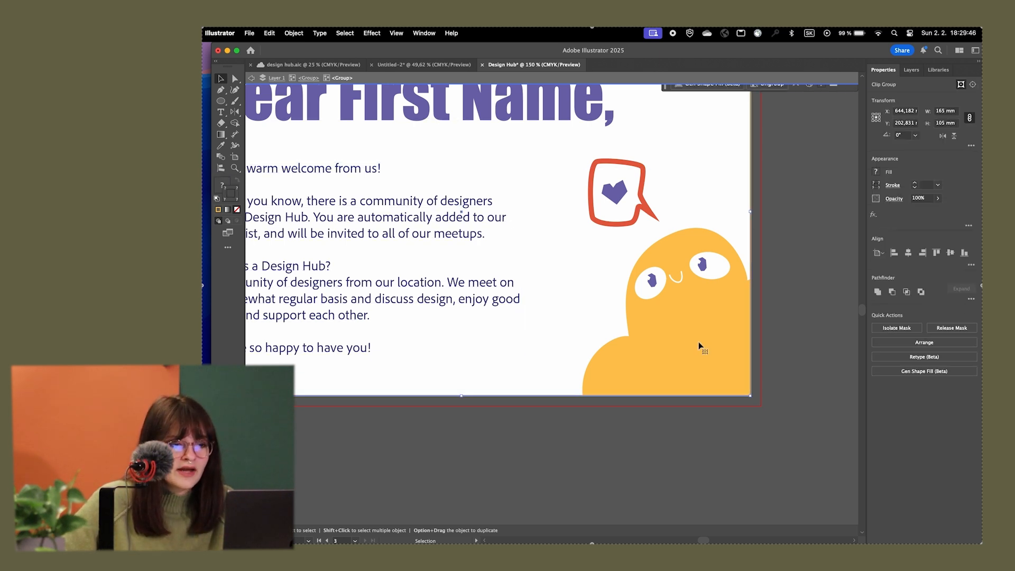
double_click(699, 346)
left_click(691, 321)
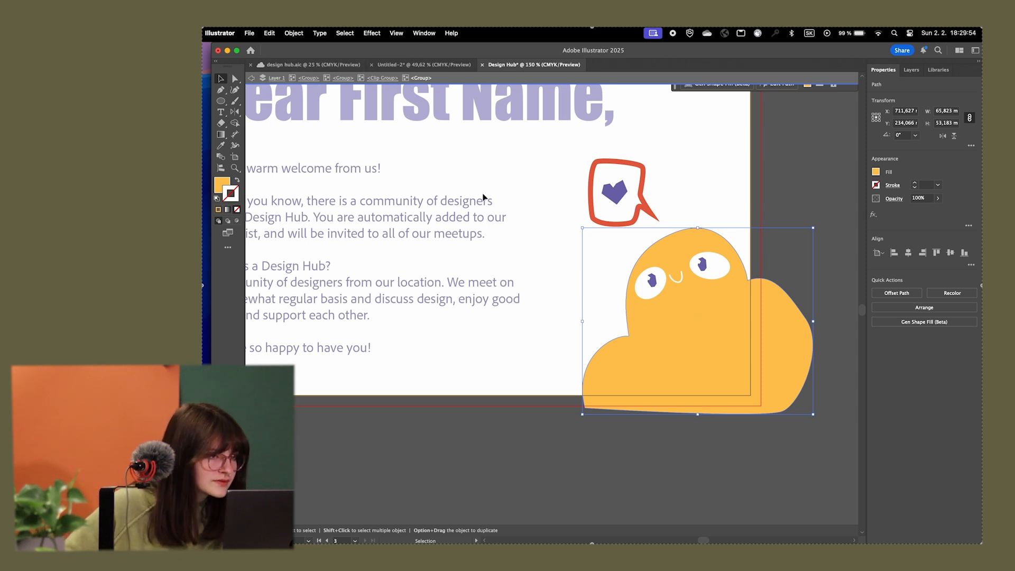
double_click(811, 157)
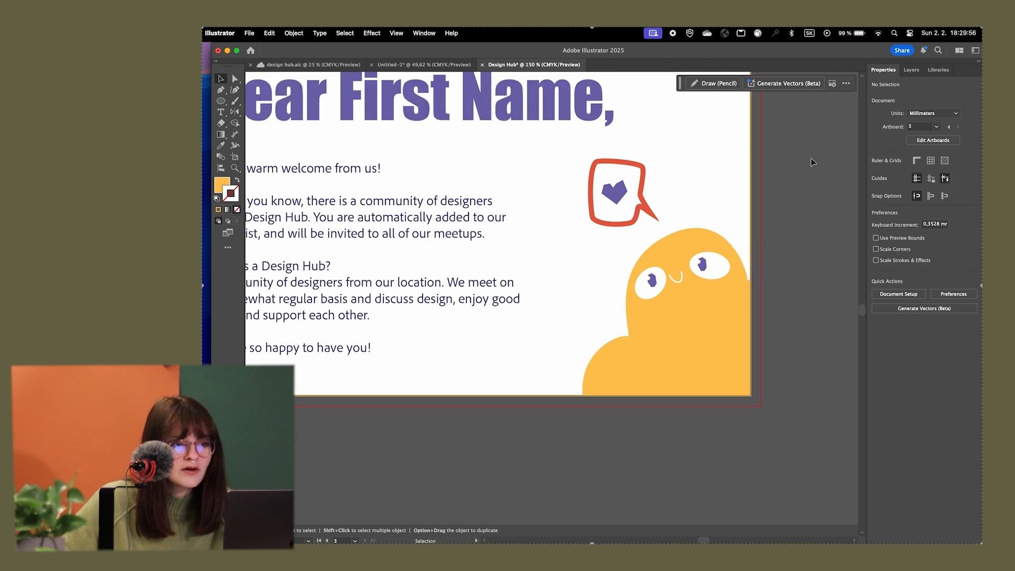
scroll(811, 158, "up", 2)
scroll(761, 257, "down", 3)
left_click(727, 351)
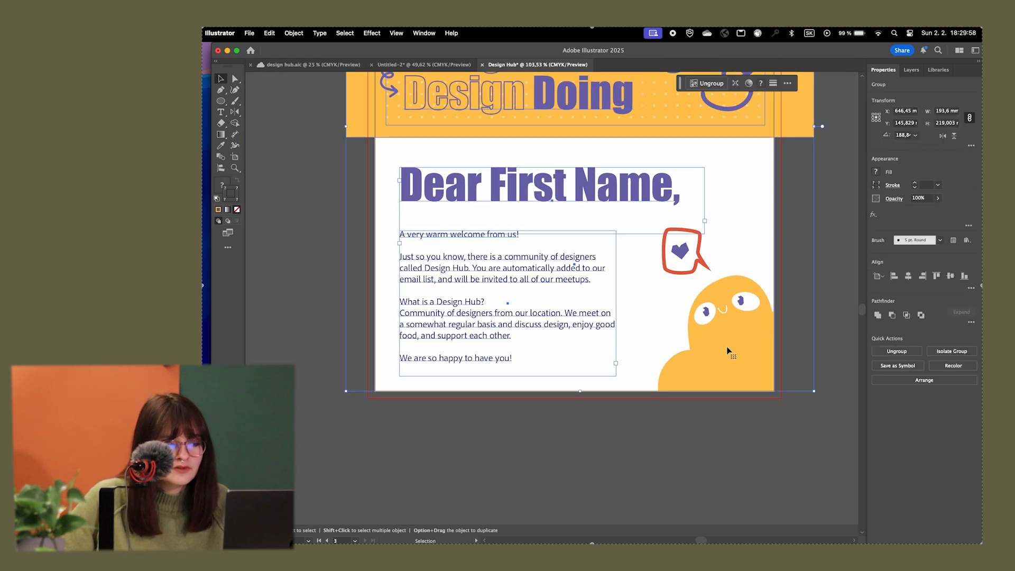
double_click(730, 347)
left_click(737, 345)
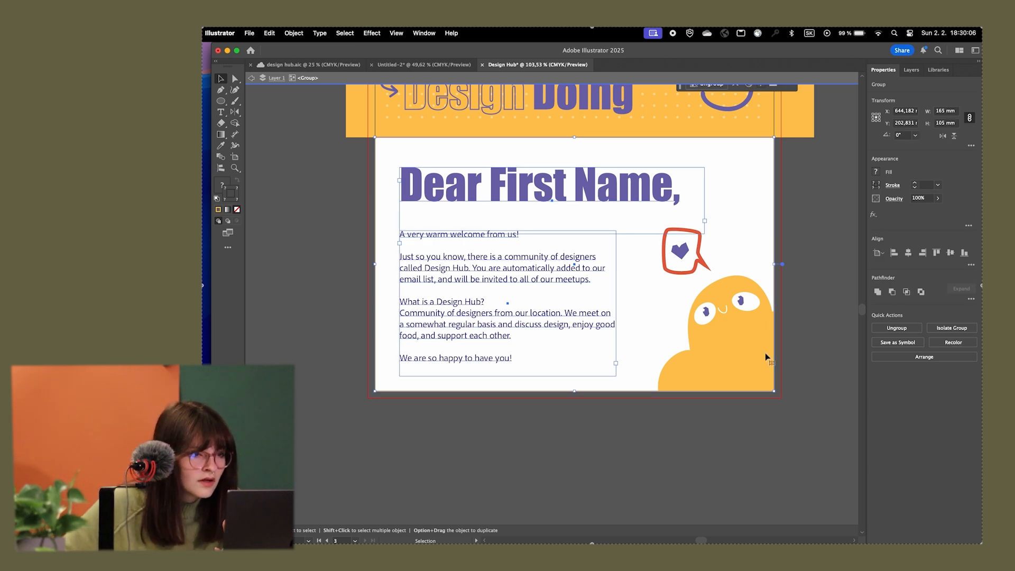
double_click(833, 327)
Isolate the clipped group holding the yellow character, release its clipping mask and leave isolation mode
left_click(745, 330)
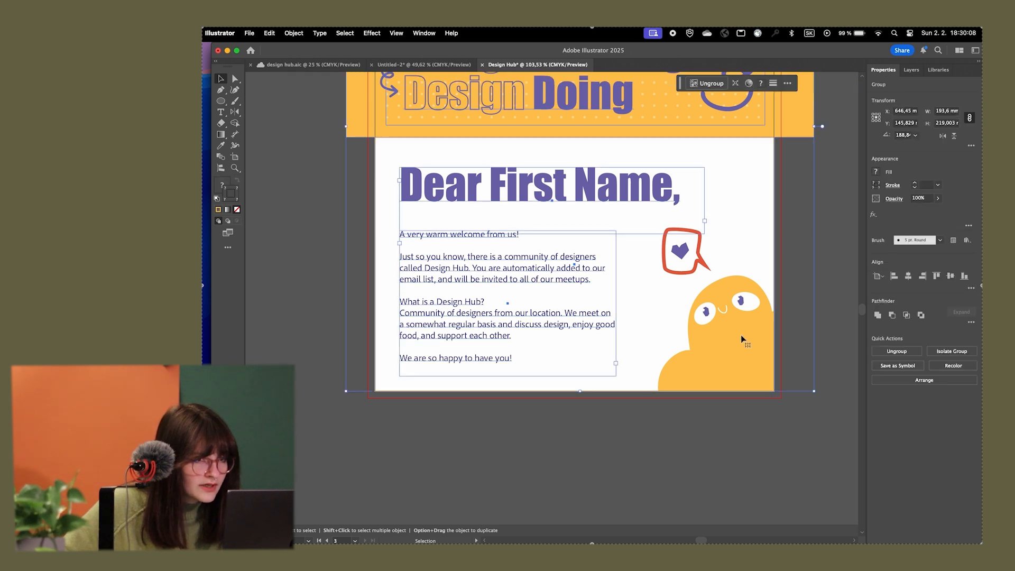
double_click(741, 340)
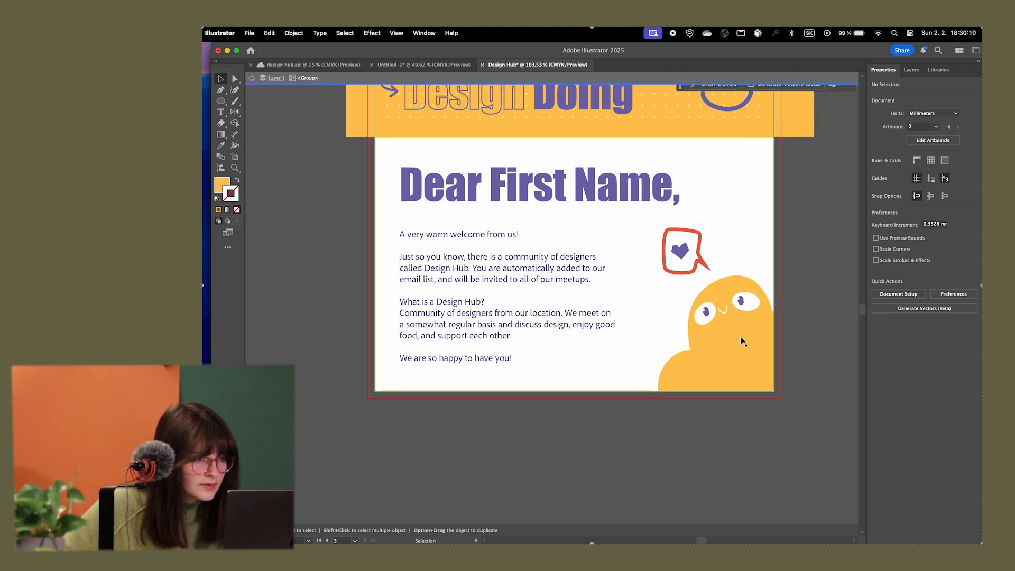
left_click(741, 341)
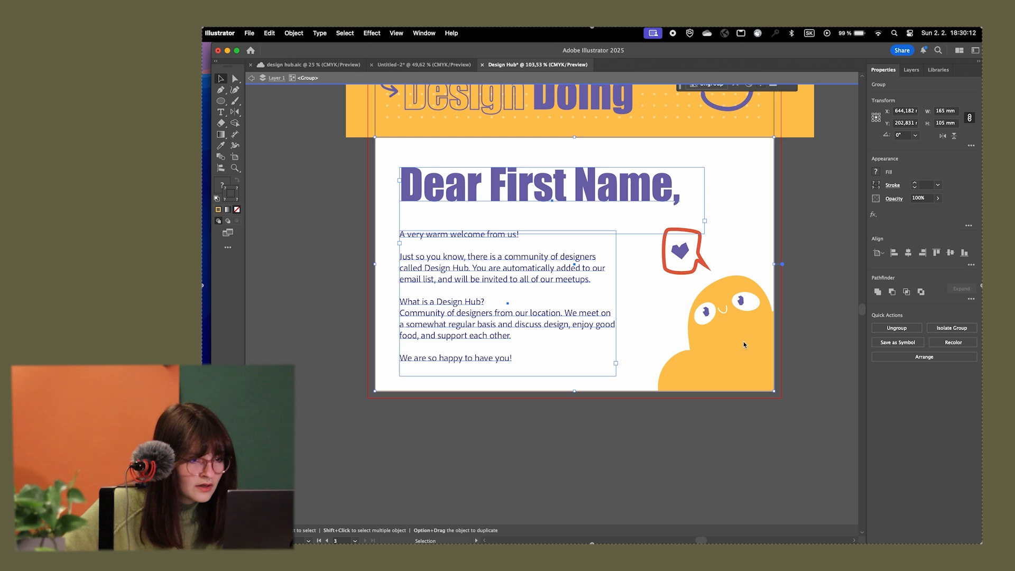
double_click(743, 342)
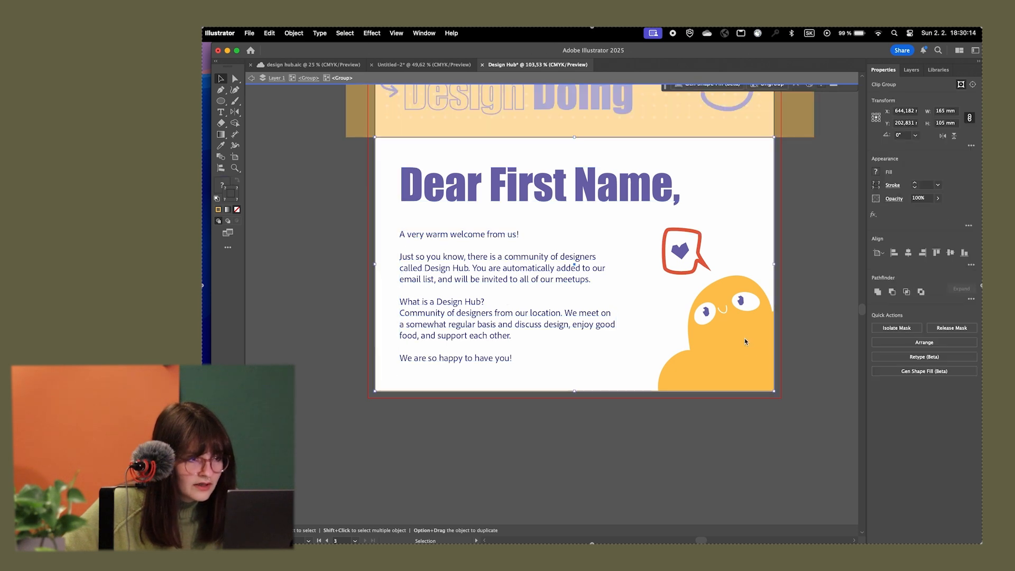
right_click(744, 337)
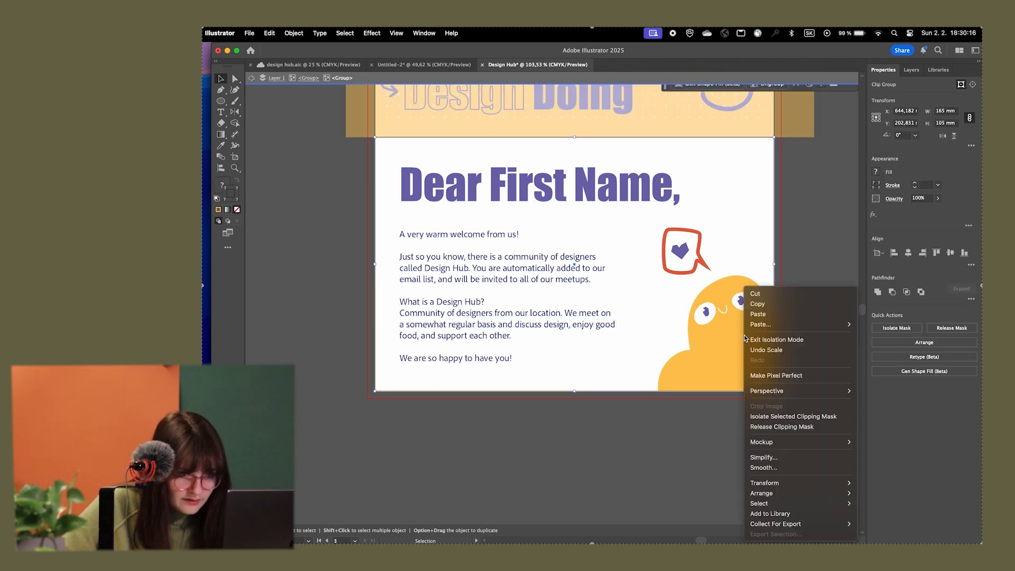
left_click(763, 427)
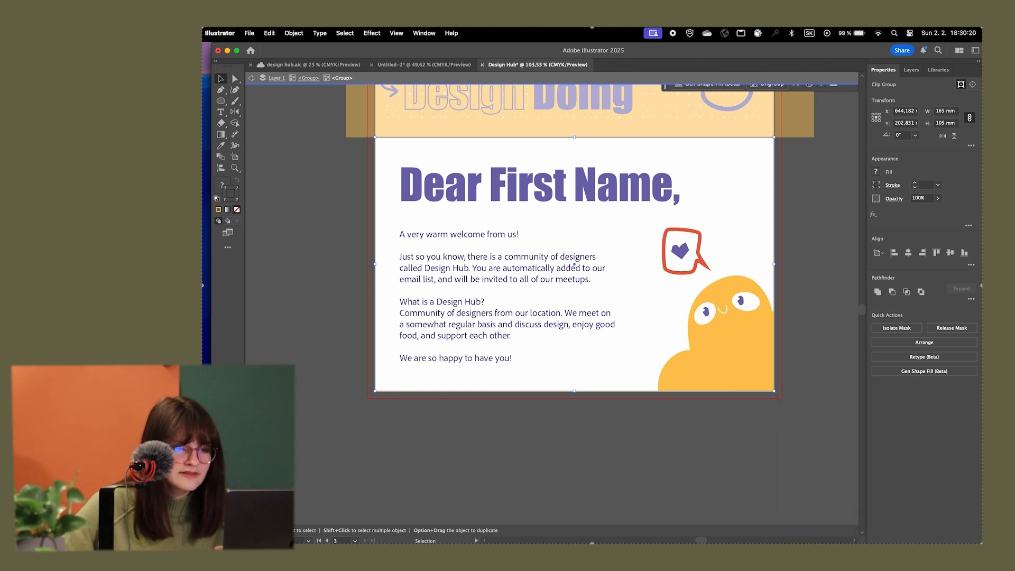
double_click(716, 417)
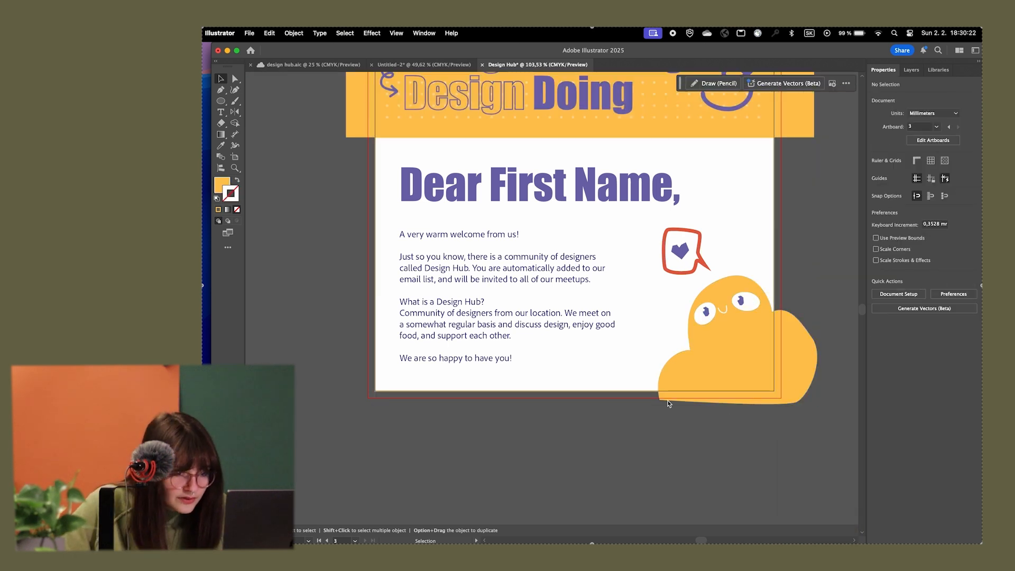
Draw a rectangle about 199 × 120 mm over the postcard's lower half, extending past the bleed on both sides and below
scroll(661, 402, "up", 2)
scroll(656, 402, "down", 3)
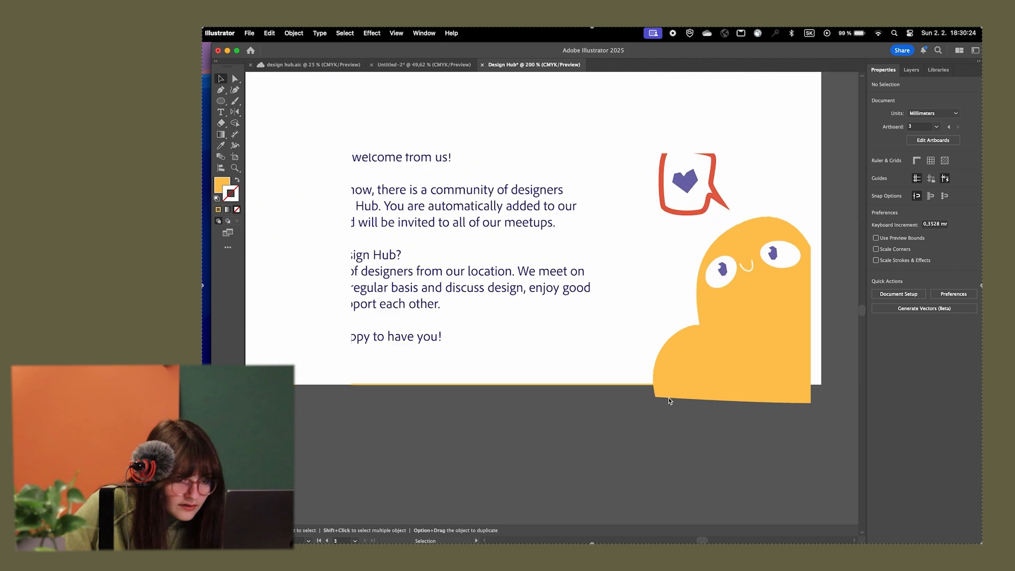
scroll(702, 396, "up", 2)
scroll(706, 386, "down", 3)
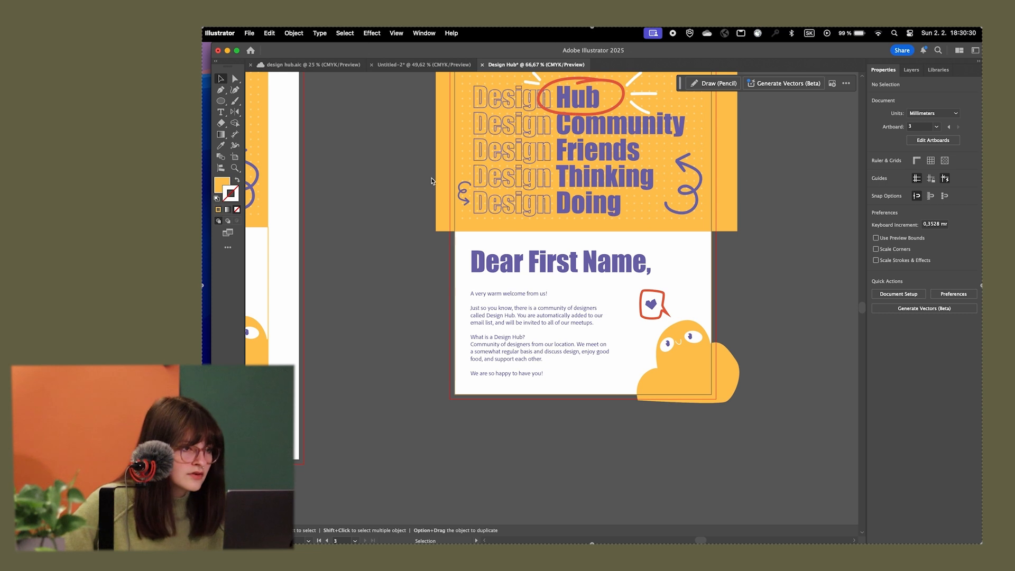
left_click_drag(443, 126, 429, 299)
key("super+z")
left_click(226, 101)
left_click(264, 101)
left_click_drag(438, 409, 748, 223)
Fill the new lower-half rectangle with white (FFFFFF)
double_click(222, 185)
left_click(474, 237)
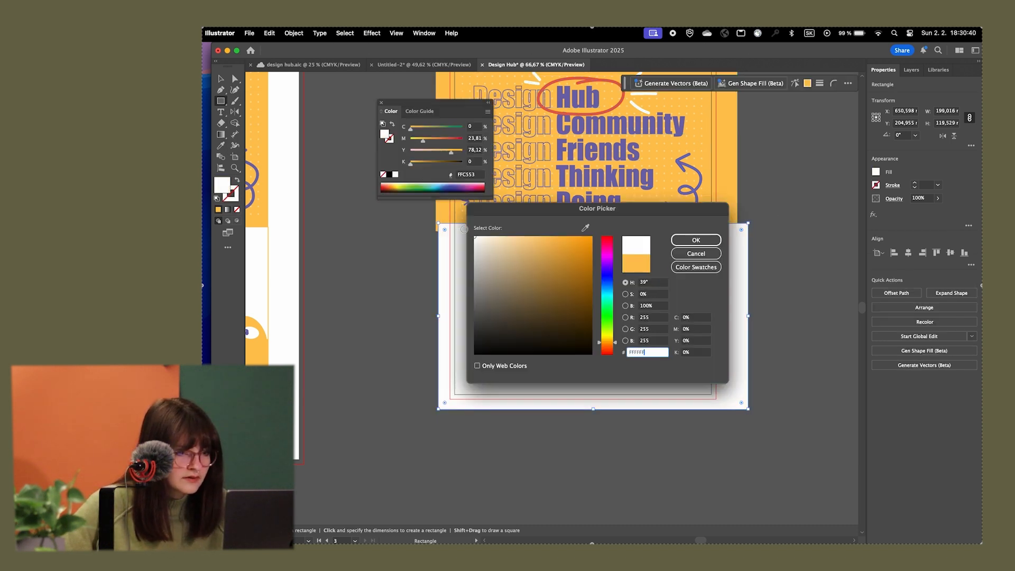
left_click(696, 240)
key("v")
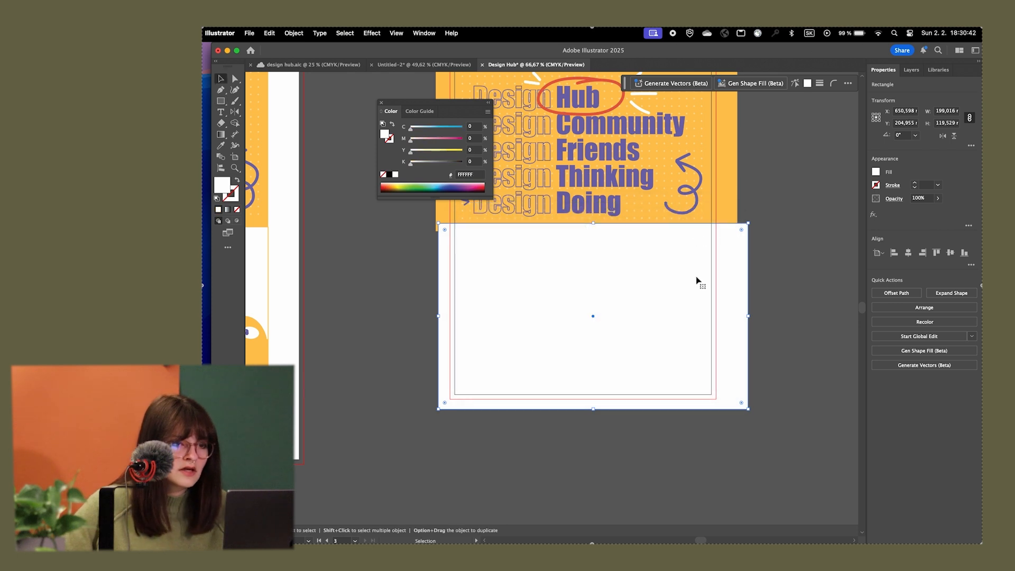
Send the white rectangle to the back, behind all the postcard artwork
right_click(726, 264)
mouse_move(777, 493)
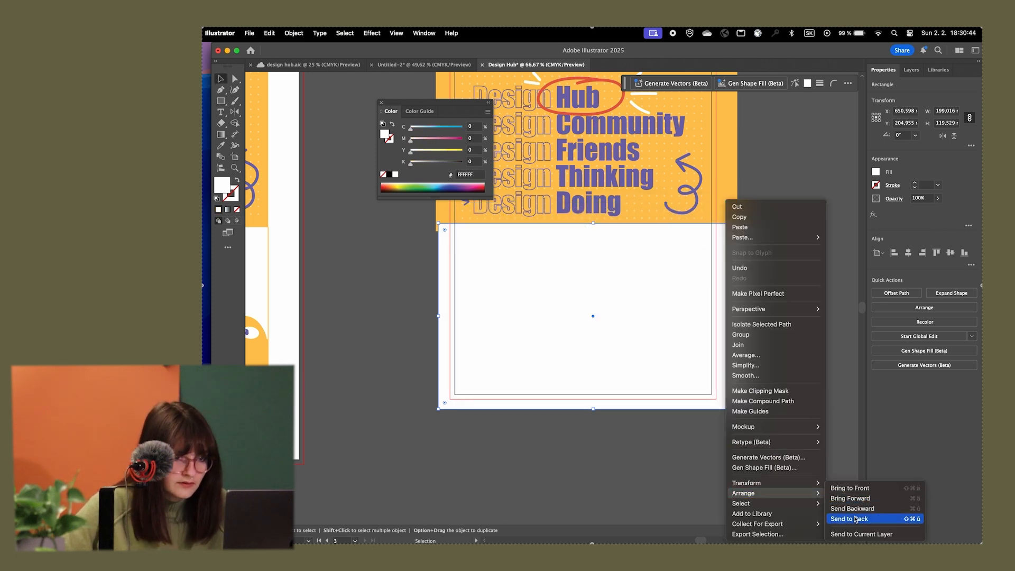
left_click(856, 520)
left_click(788, 319)
scroll(793, 320, "up", 5)
scroll(793, 320, "left", 3)
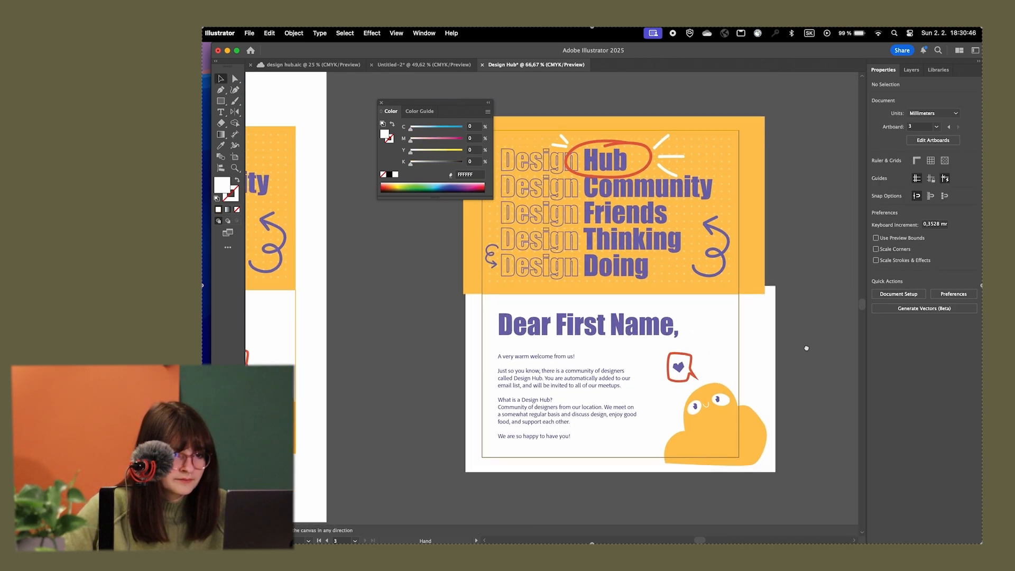
scroll(817, 320, "left", 3)
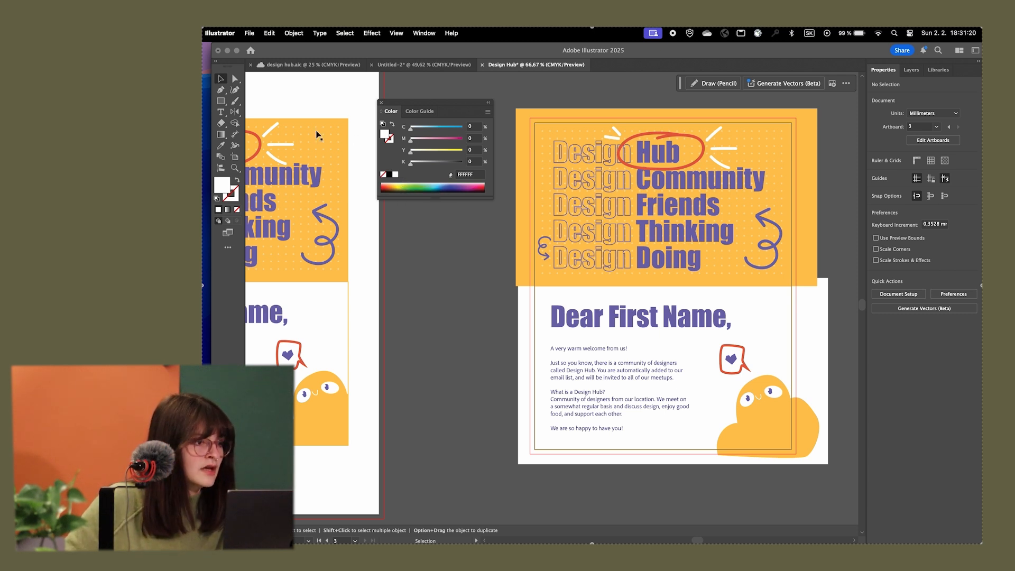
Set up a Save As in Adobe PDF format with the artboard range limited to 3
left_click(235, 158)
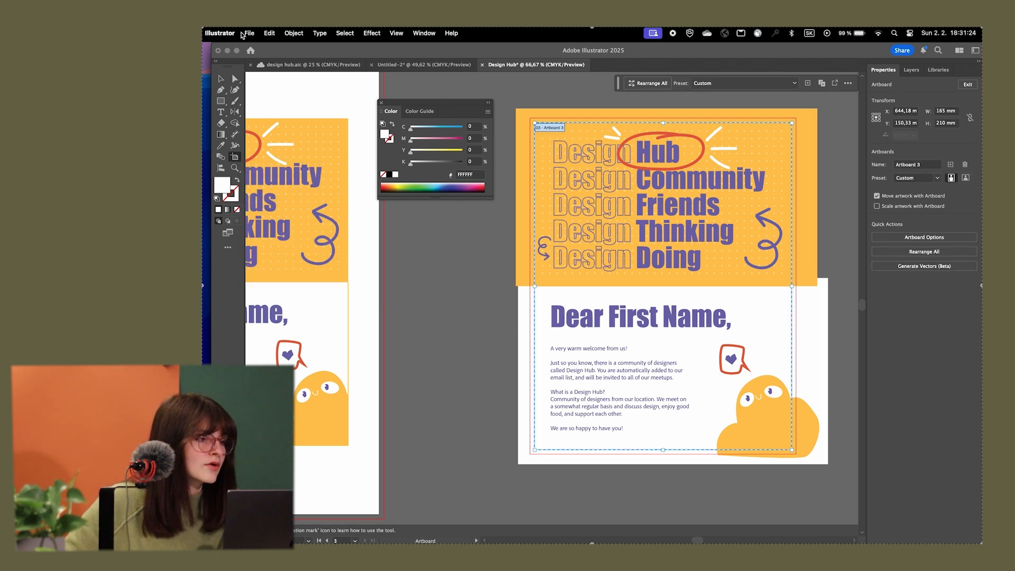
left_click(250, 33)
left_click(270, 138)
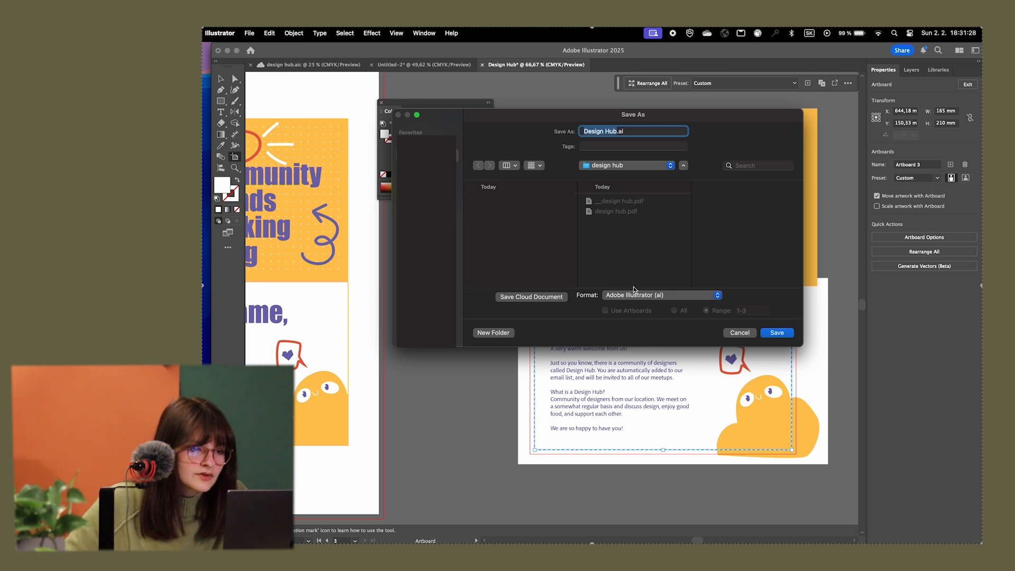
left_click(619, 294)
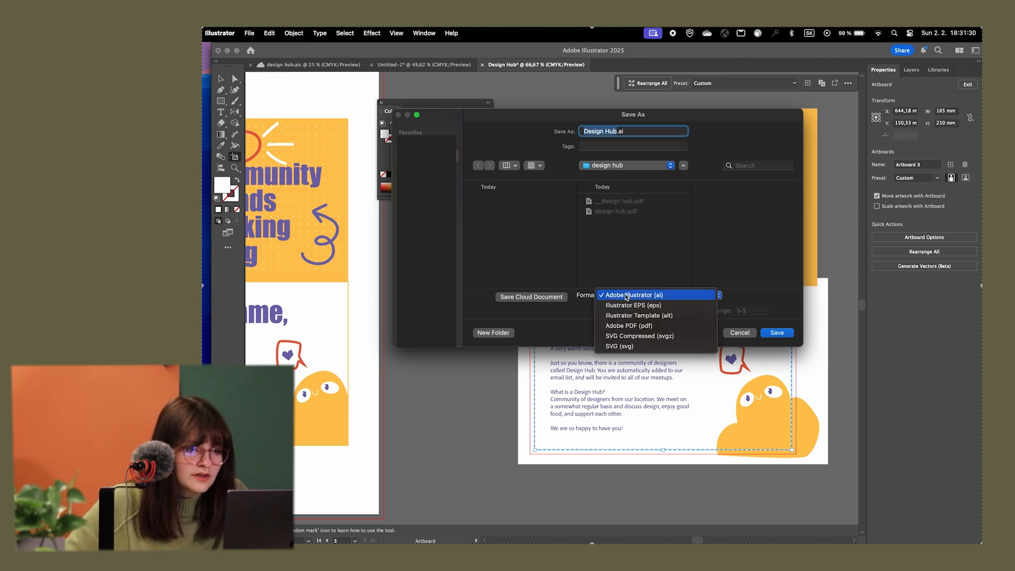
left_click(635, 325)
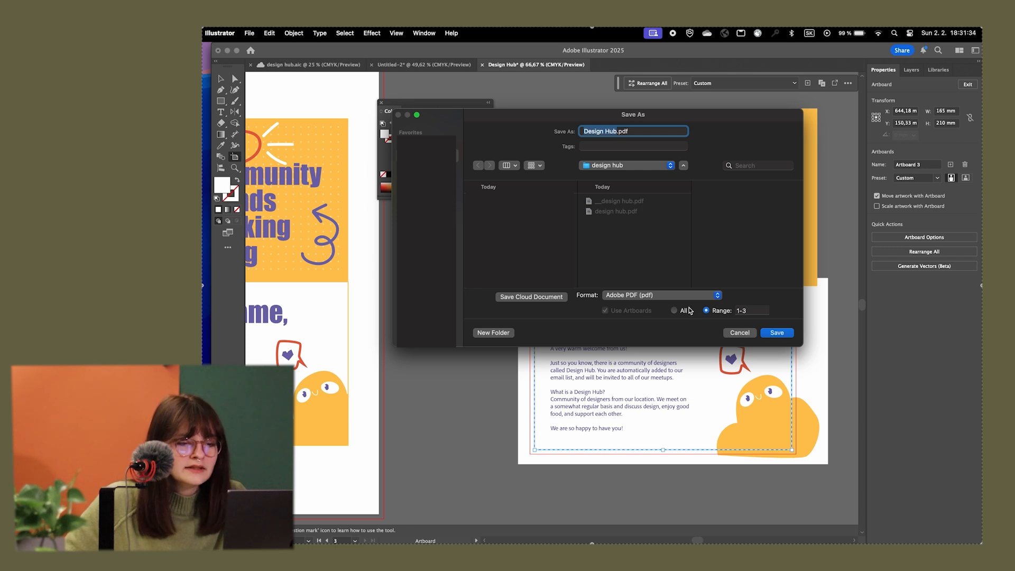
left_click(713, 316)
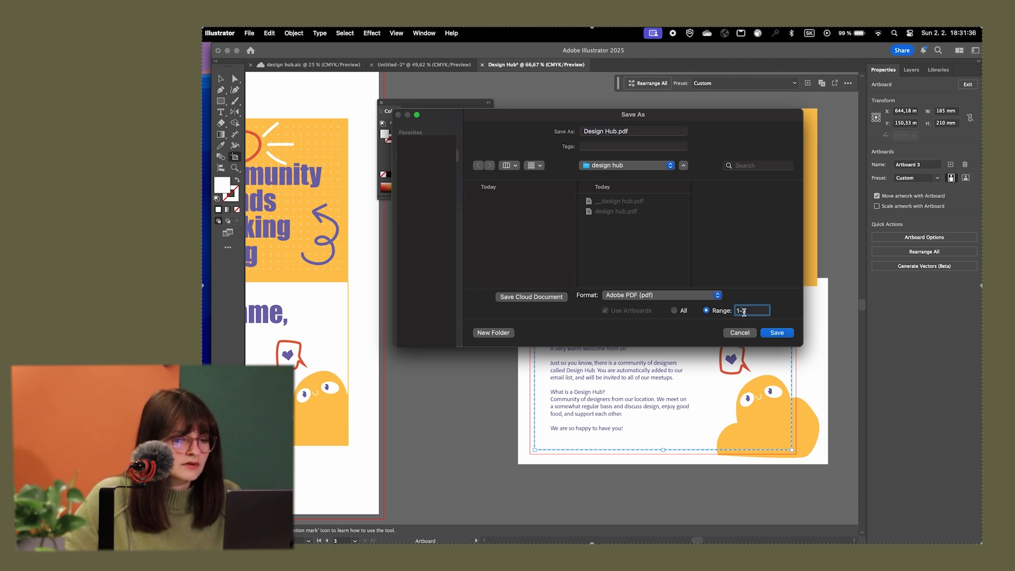
type("3")
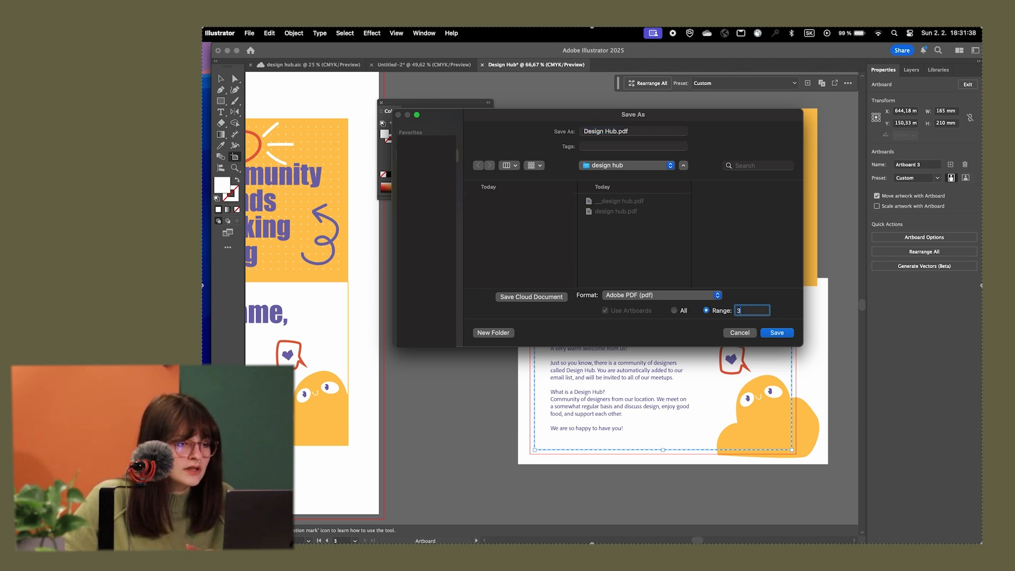
Rename the PDF as Design_Hub.pdf rather than replacing the existing file, and continue to the PDF settings
left_click(778, 333)
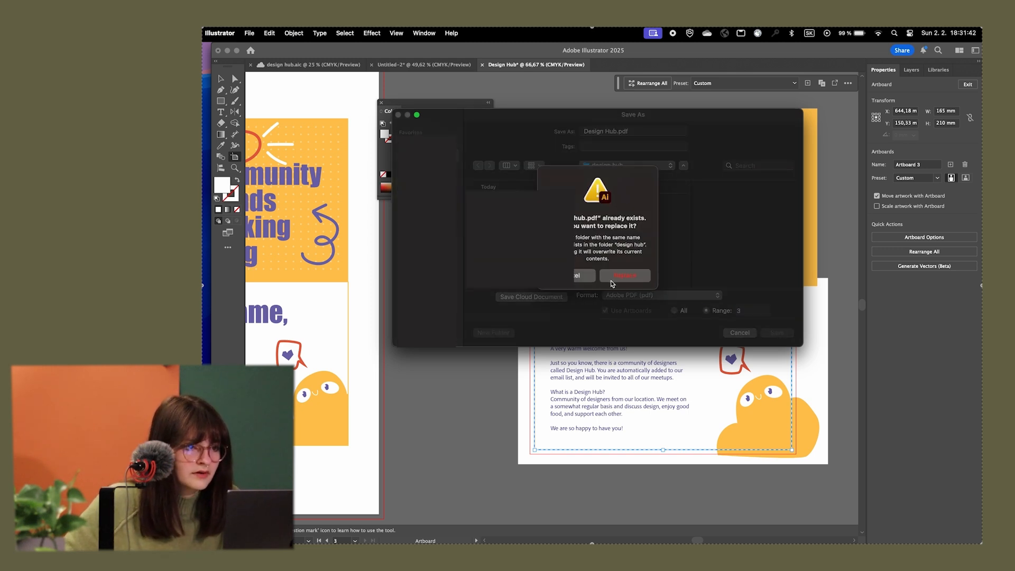
left_click(598, 137)
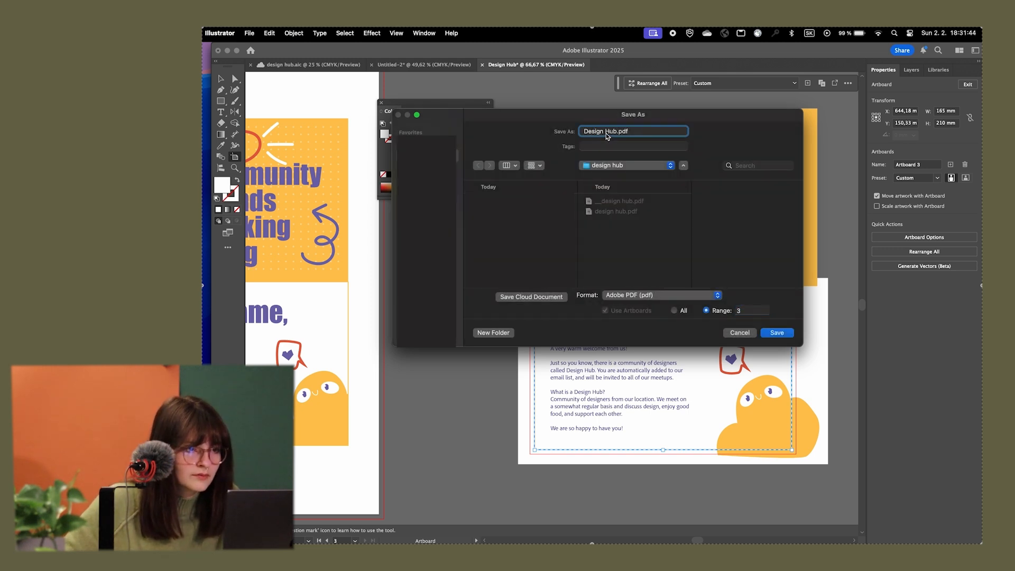
key("BackSpace")
type("_")
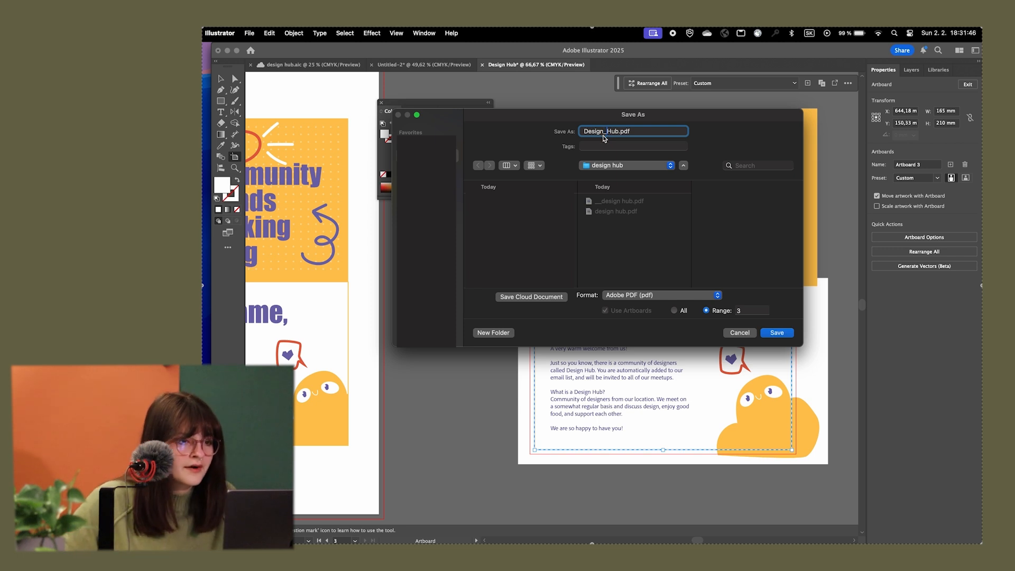
left_click(777, 332)
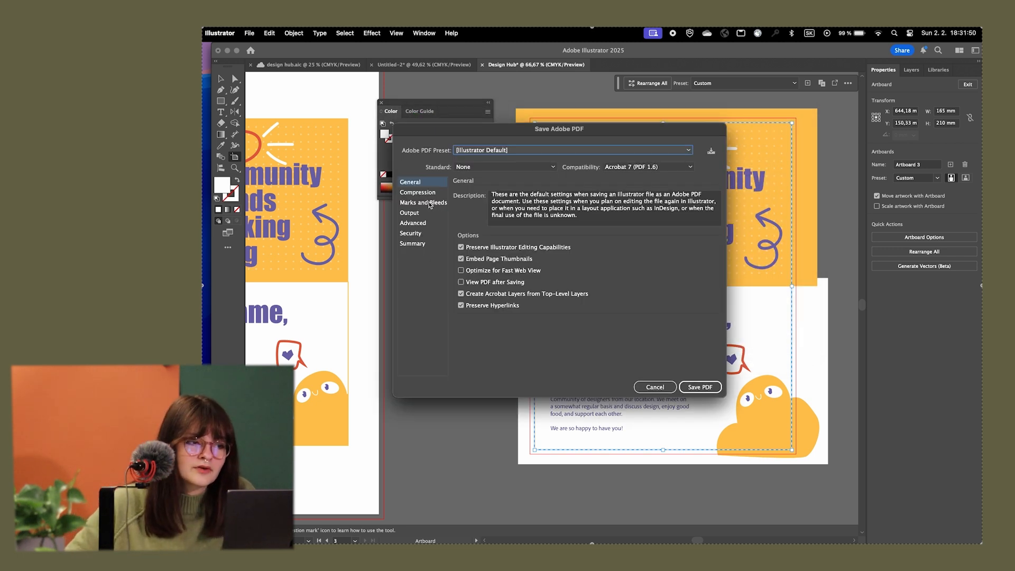
Save the PDF with trim marks enabled and look over the exported page in Preview
left_click(417, 205)
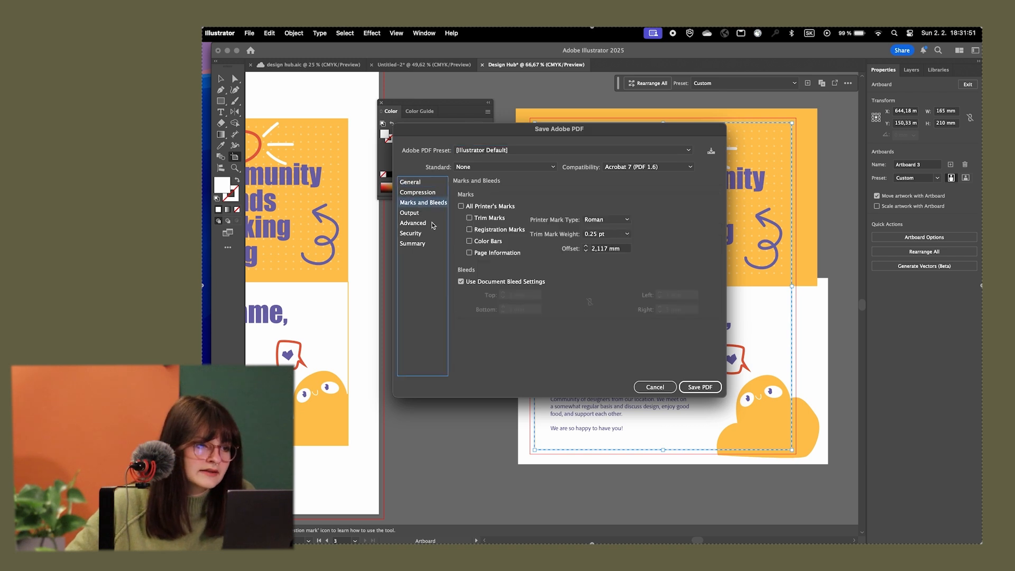
left_click(469, 218)
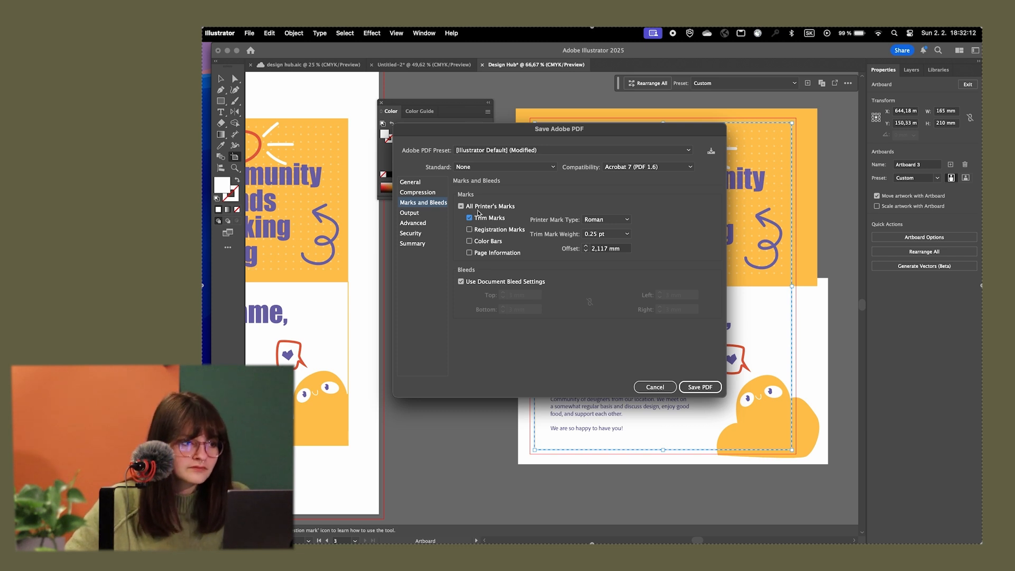
left_click(415, 184)
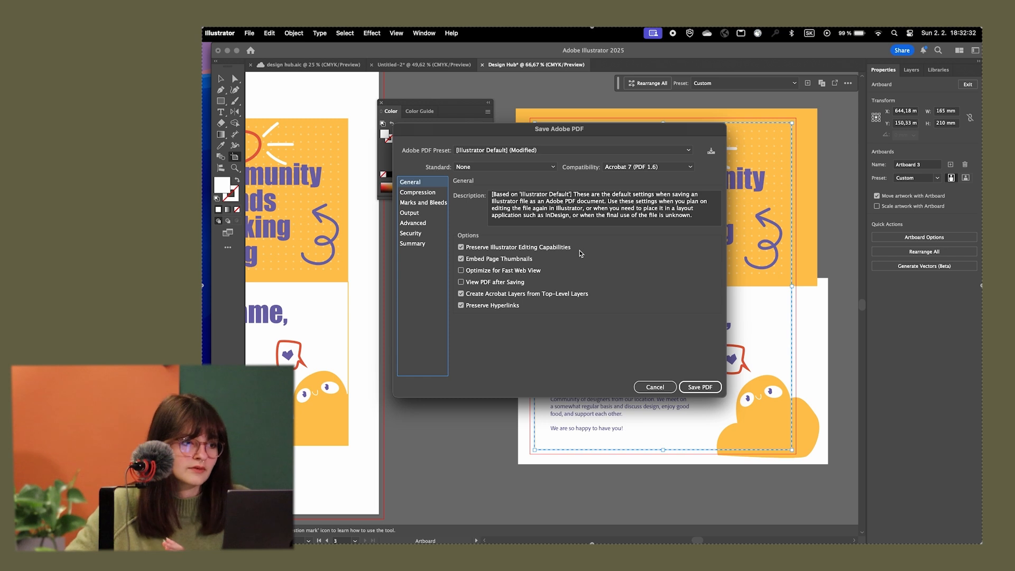
left_click(699, 386)
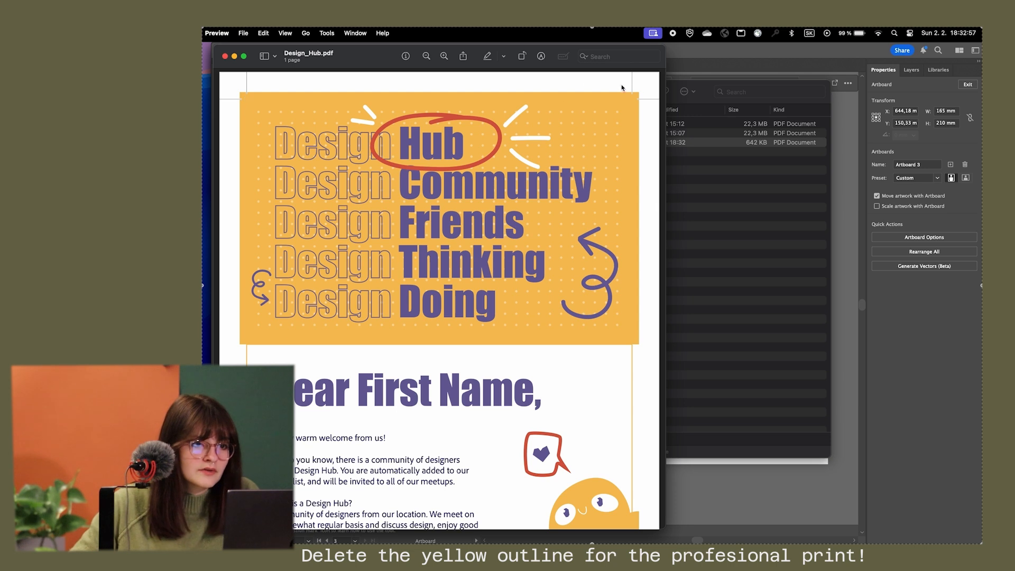
scroll(647, 106, "down", 3)
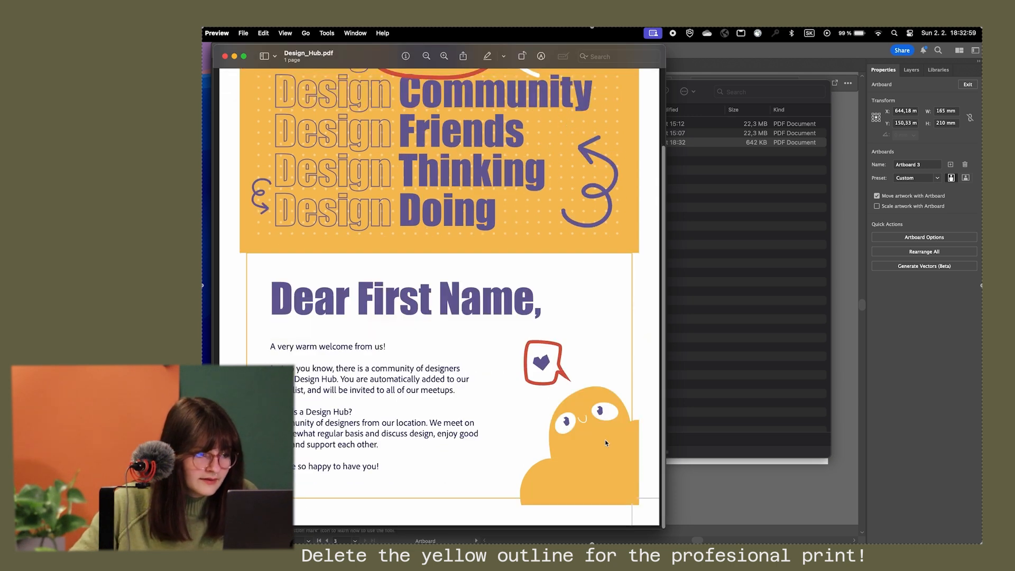
scroll(497, 500, "up", 3)
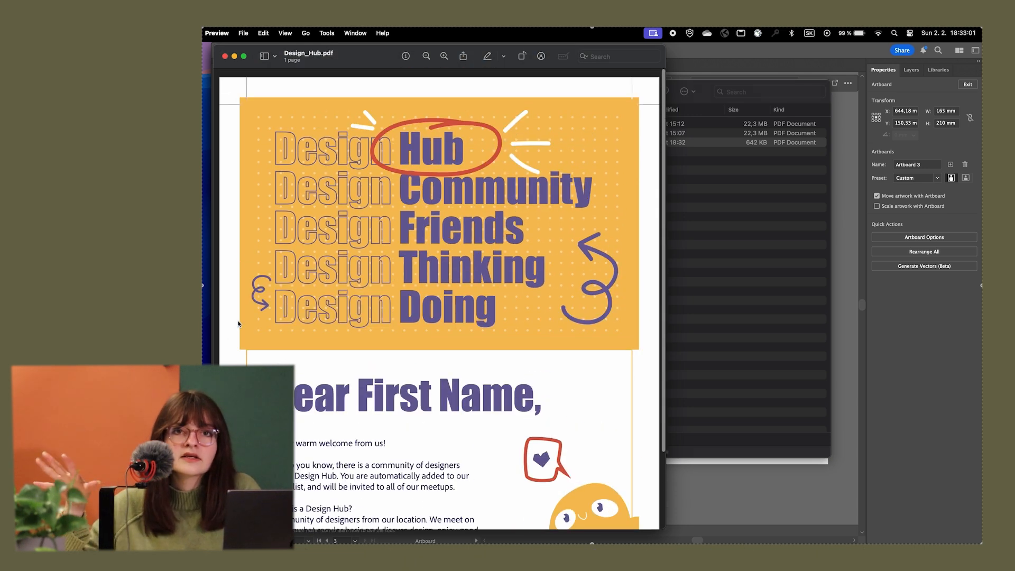